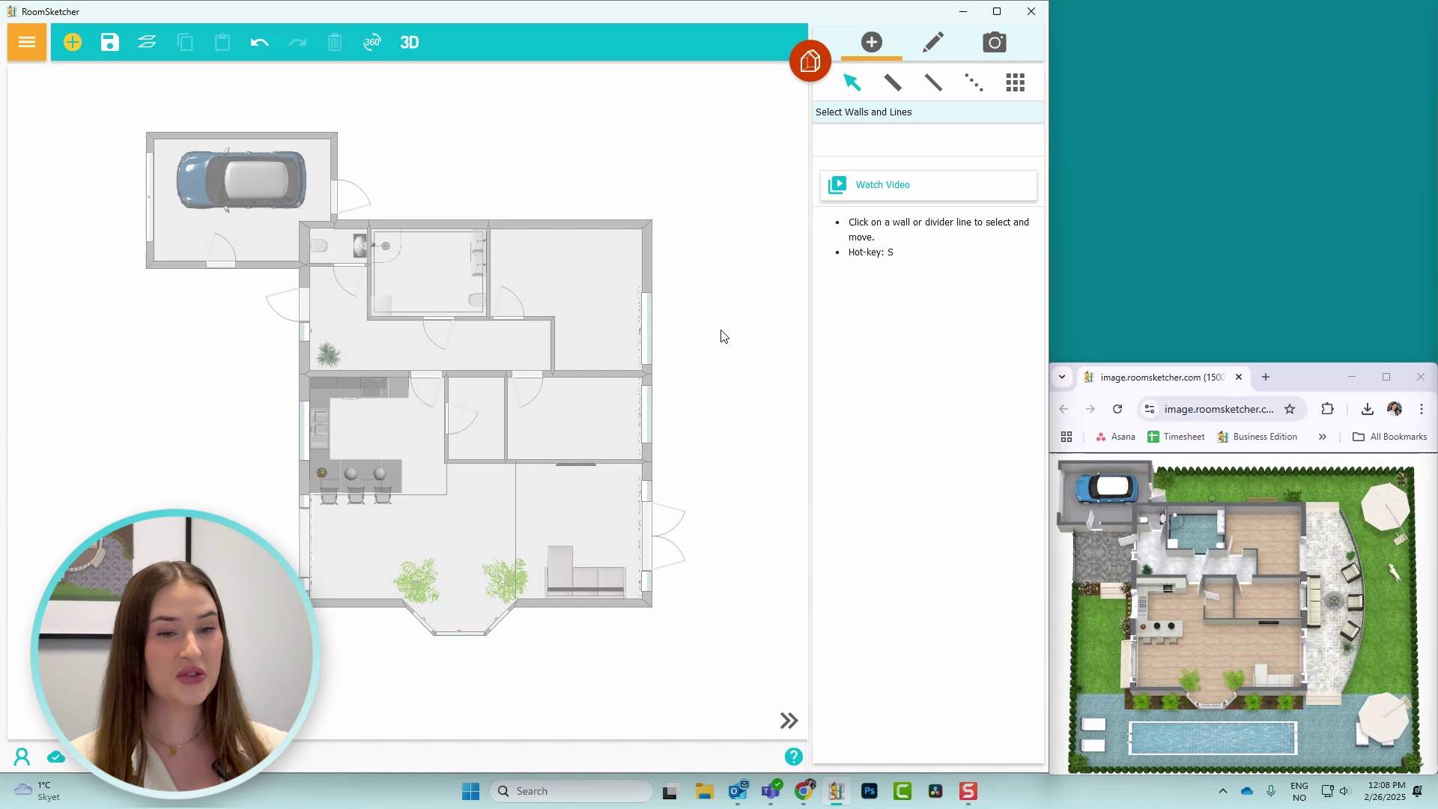
Outline a yard around the house with divider lines from the garage's lower wall to its upper-right corner, about 57'10" wide.
{"action": "scroll", "coordinate": [723, 335], "scroll_direction": "down", "scroll_amount": 3}
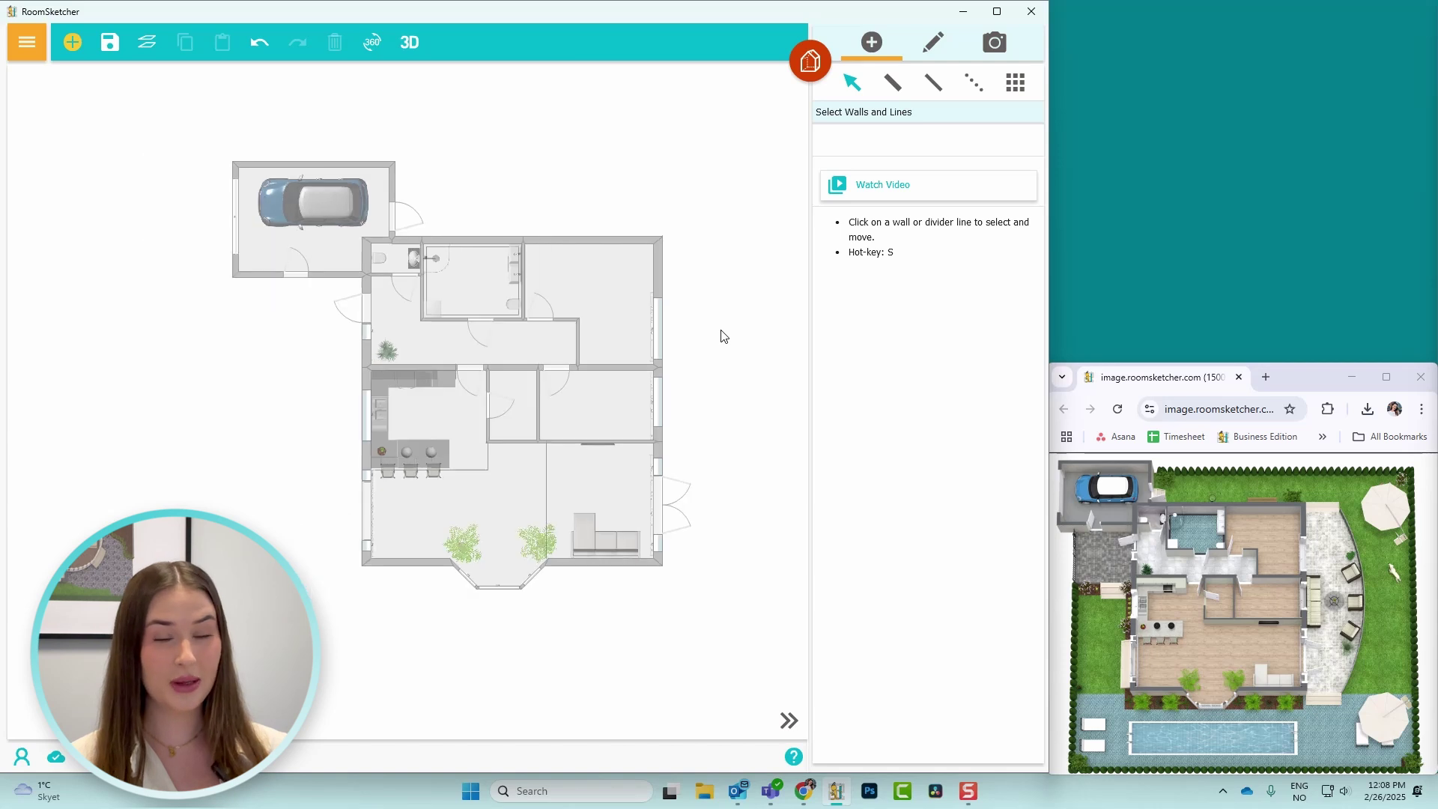
{"action": "left_click", "coordinate": [970, 90]}
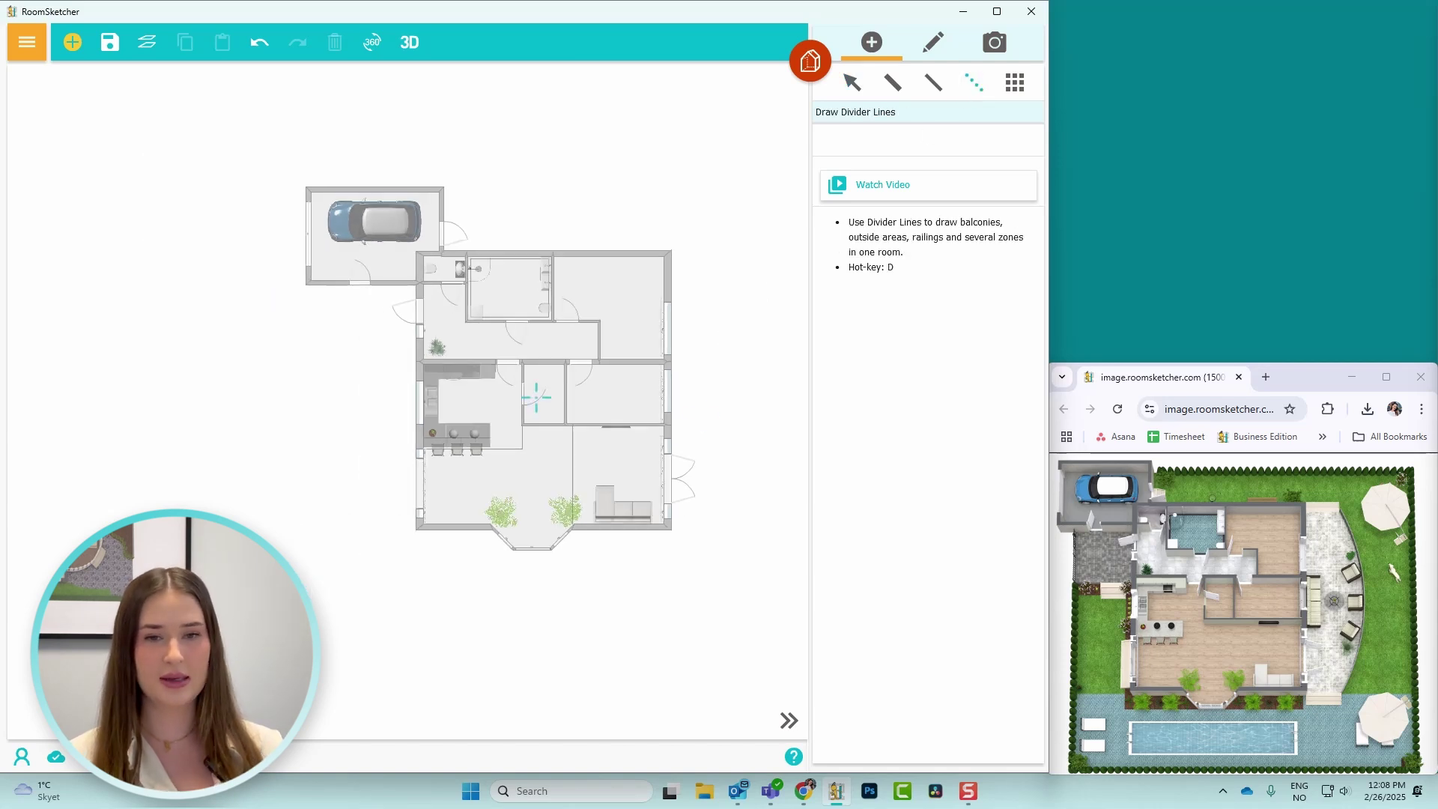
{"action": "left_click", "coordinate": [319, 285]}
{"action": "left_click", "coordinate": [319, 599]}
{"action": "left_click", "coordinate": [756, 600]}
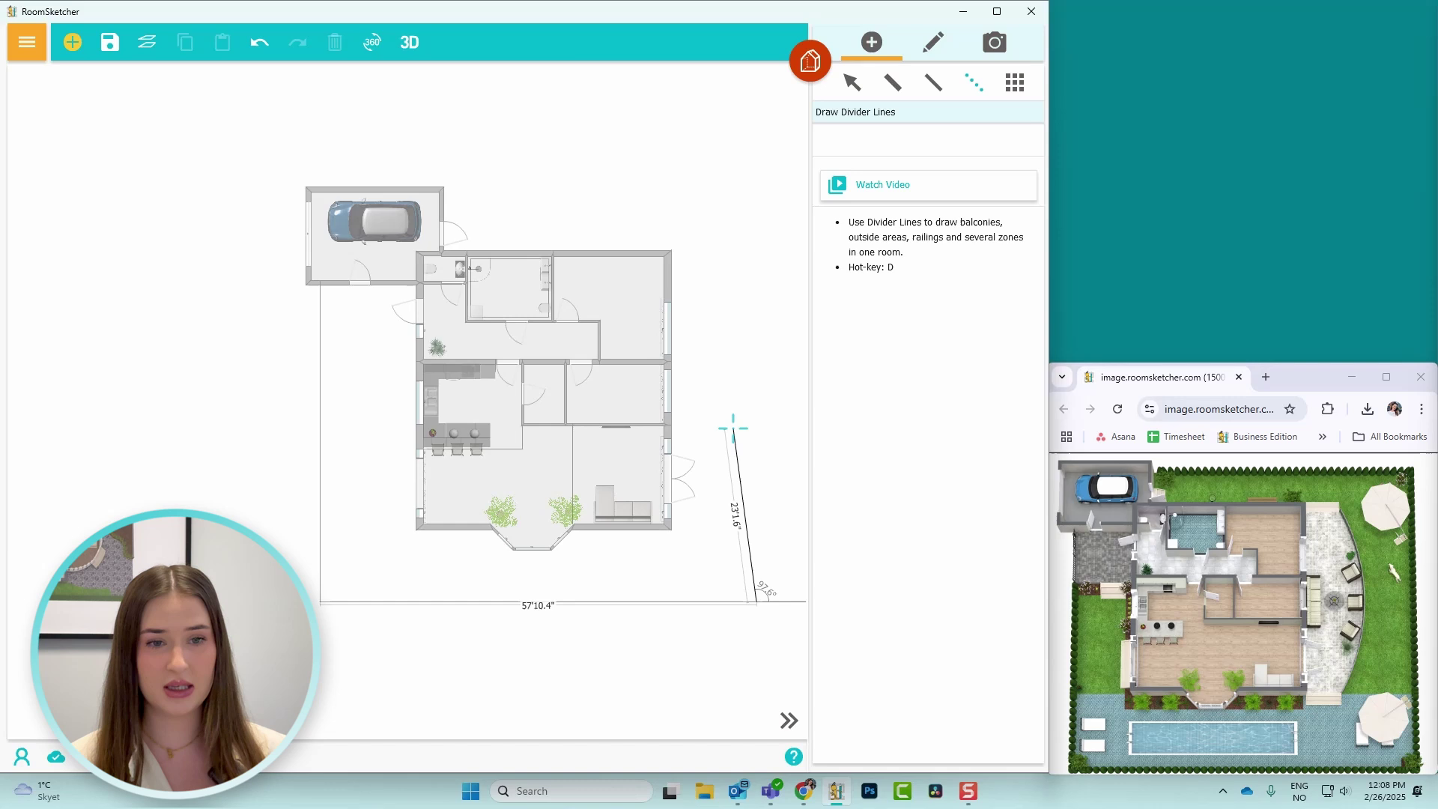
{"action": "left_click", "coordinate": [739, 188]}
{"action": "left_click", "coordinate": [446, 188]}
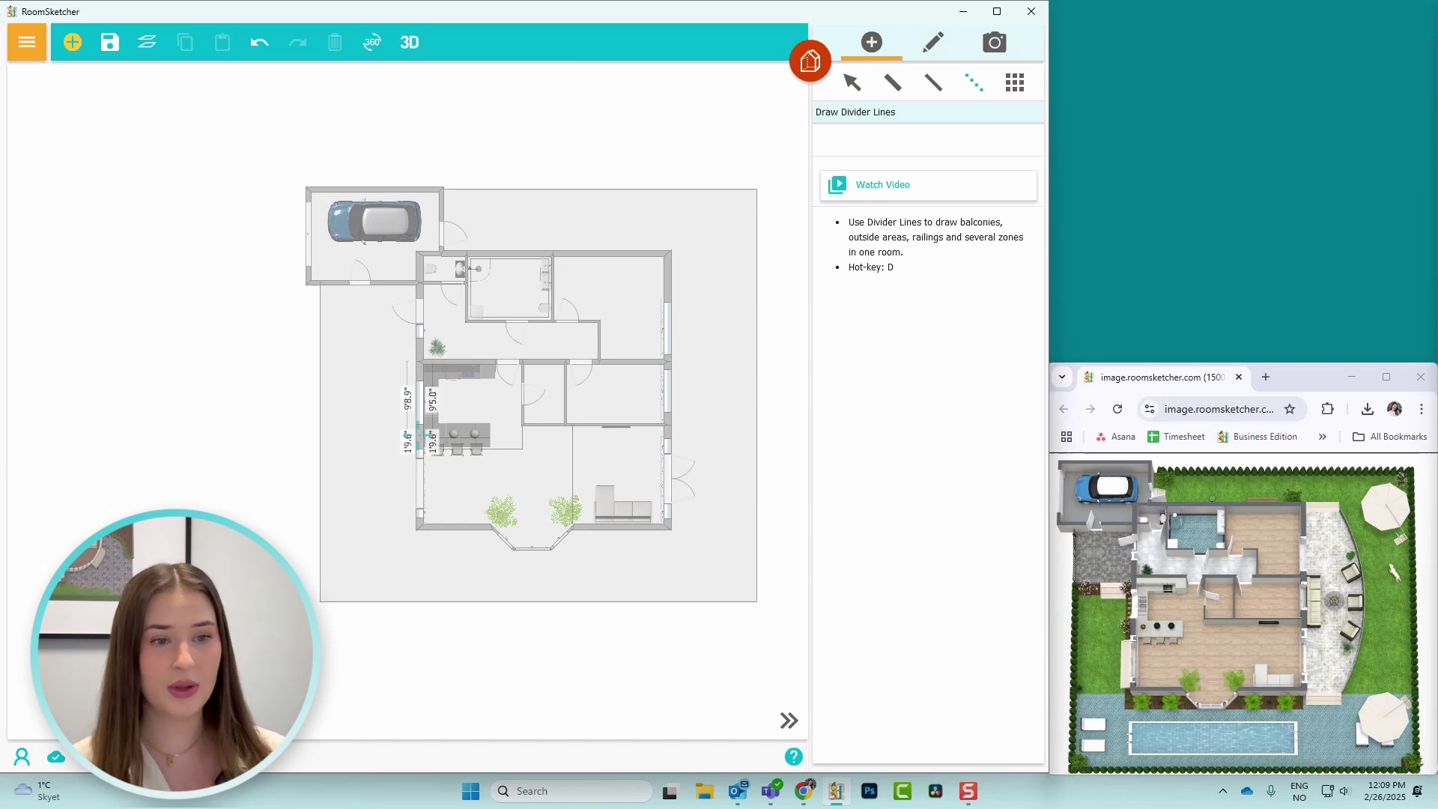
Draw a divider line about 12'9" long from the kitchen's outer wall straight across to the yard's left boundary.
{"action": "left_click", "coordinate": [425, 434]}
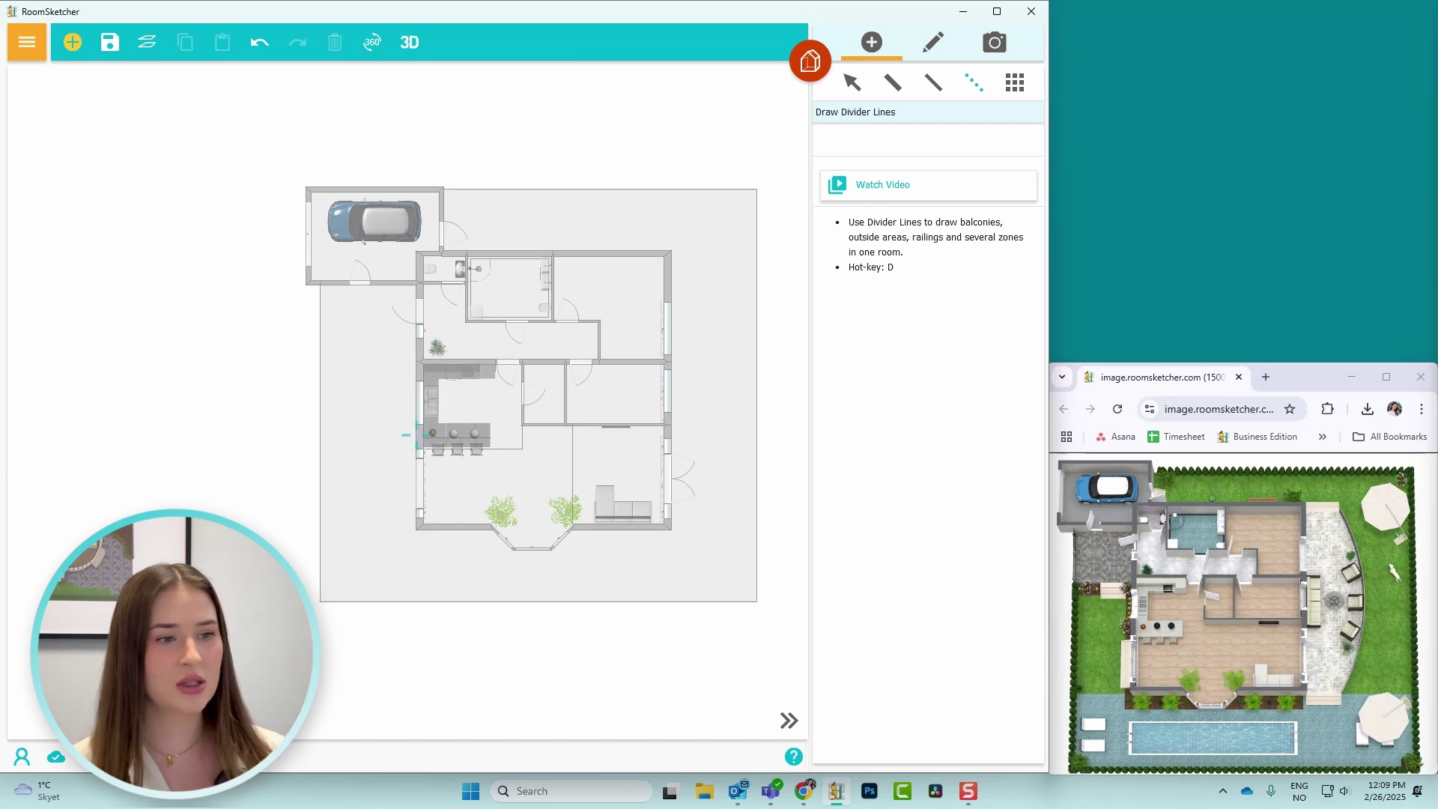
{"action": "double_click", "coordinate": [317, 435]}
{"action": "scroll", "coordinate": [312, 435], "scroll_direction": "up", "scroll_amount": 5}
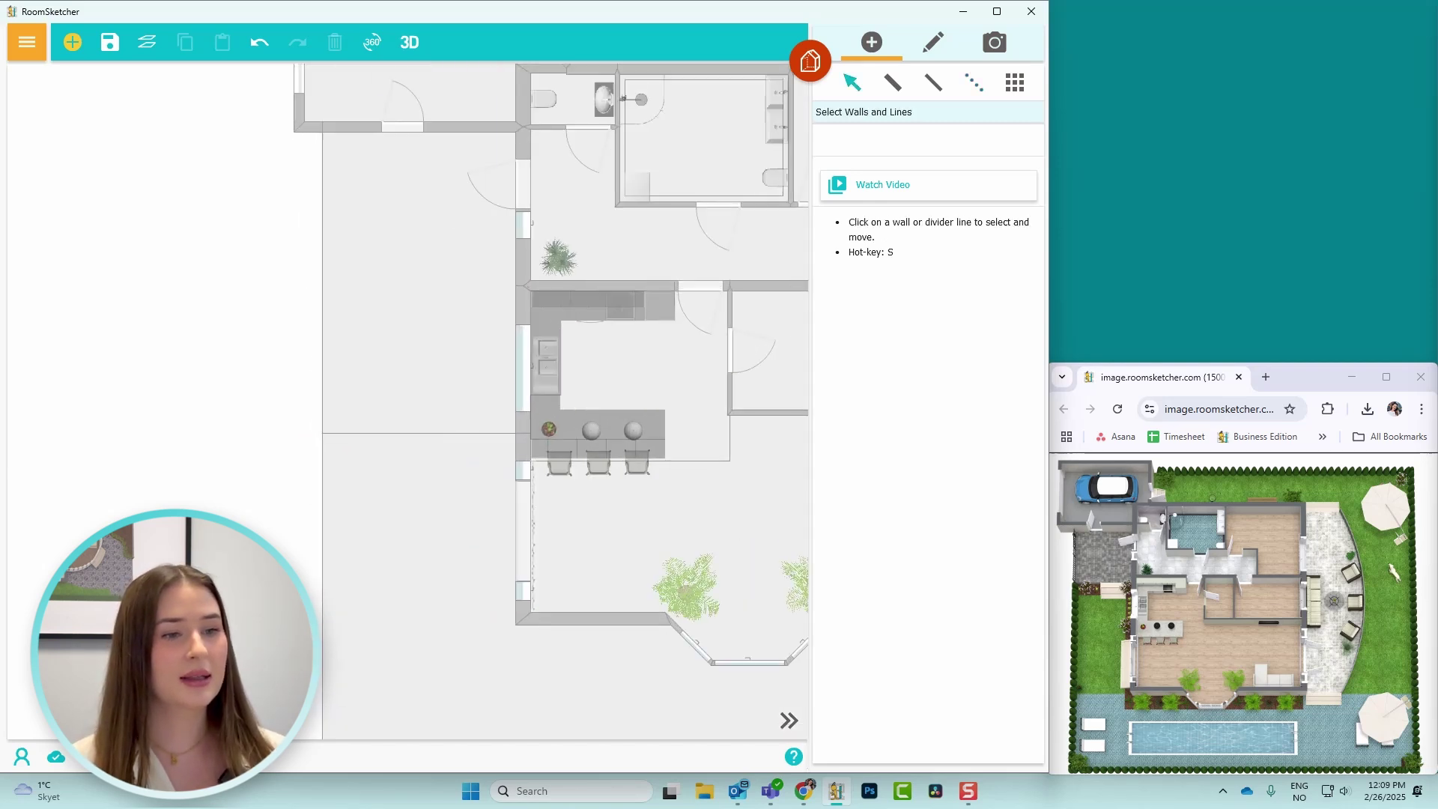
Set the length of the divider between the kitchen wall and the left yard boundary to 145 in, moving the boundary.
{"action": "left_click", "coordinate": [387, 434]}
{"action": "left_click", "coordinate": [386, 434]}
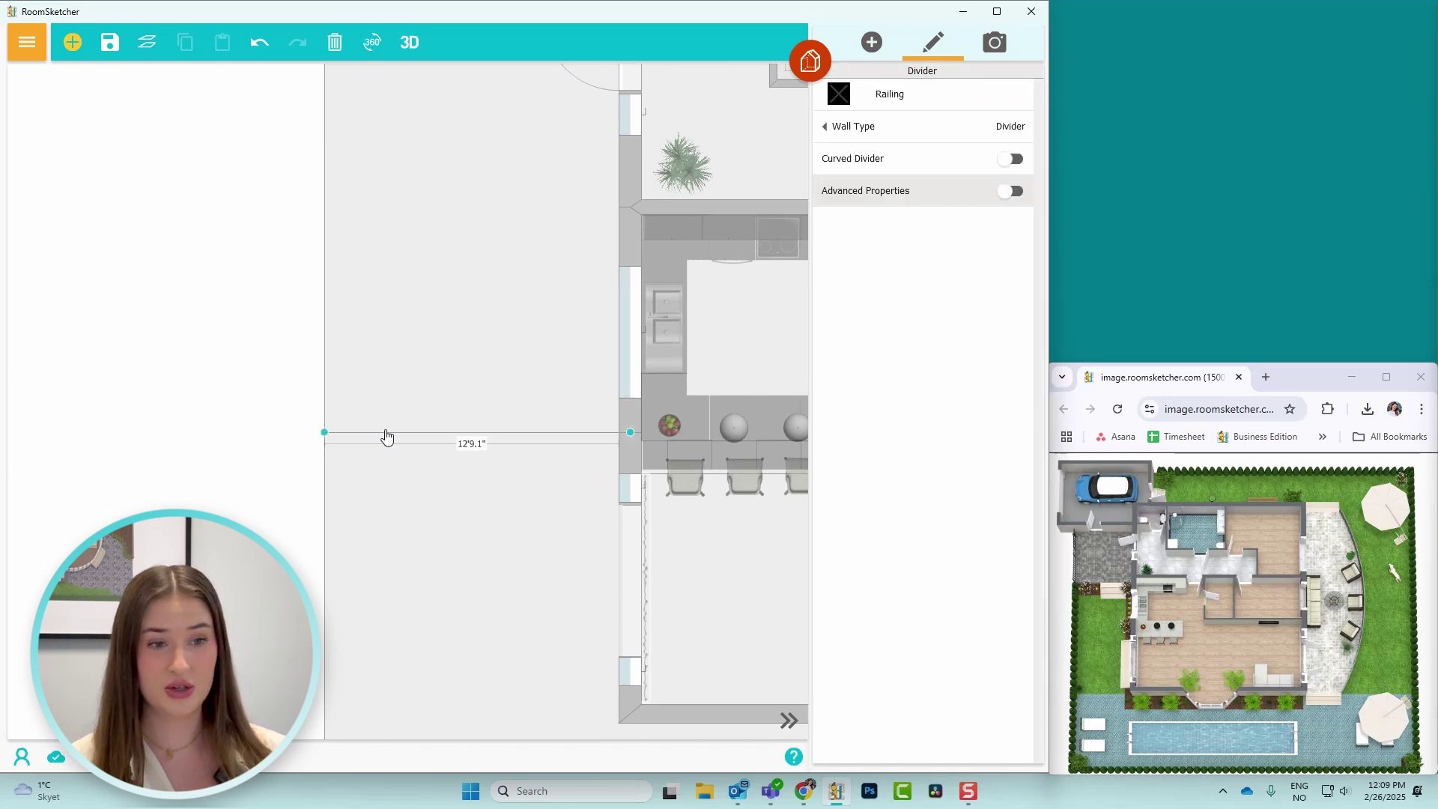
{"action": "left_click", "coordinate": [325, 432]}
{"action": "left_click", "coordinate": [324, 327]}
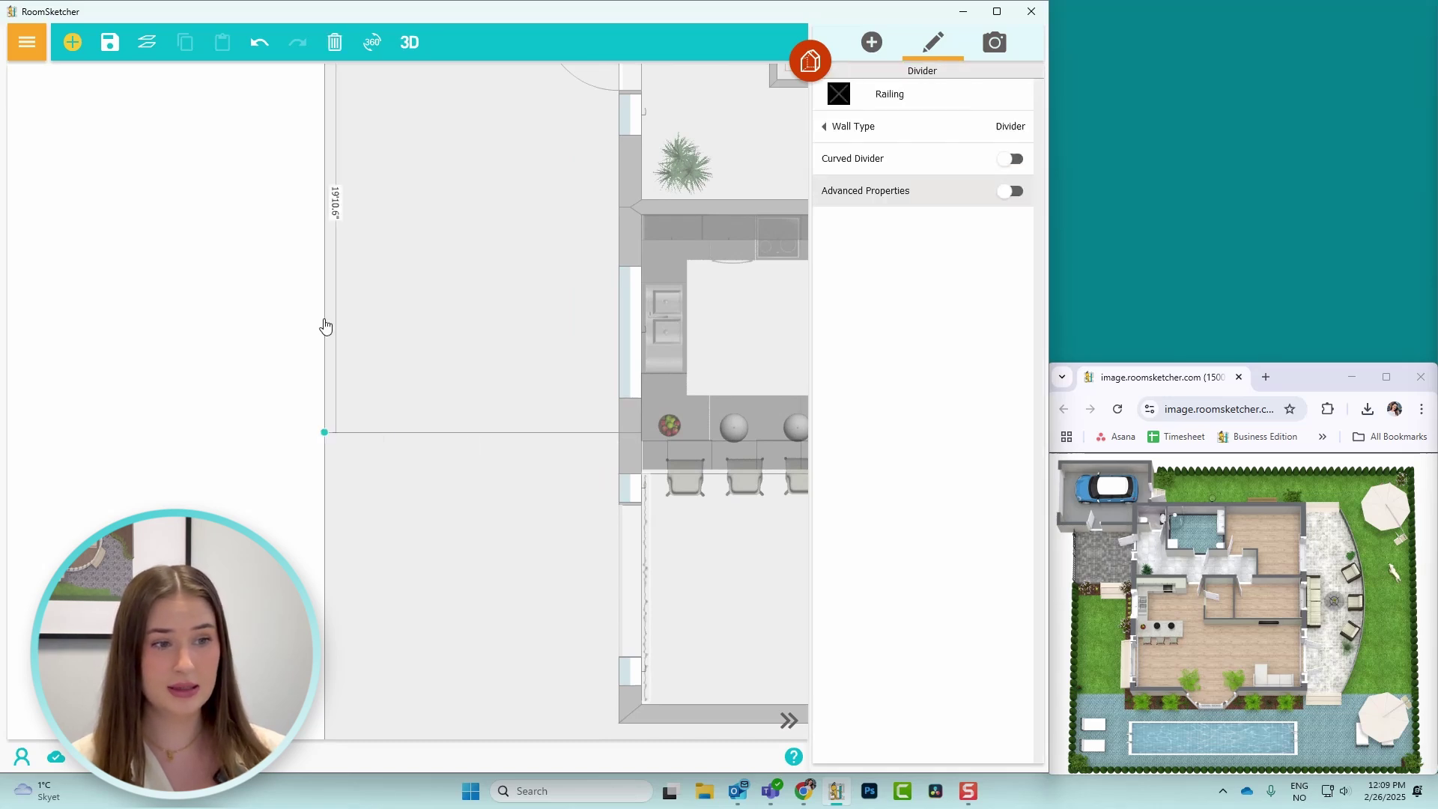
{"action": "left_click", "coordinate": [398, 435]}
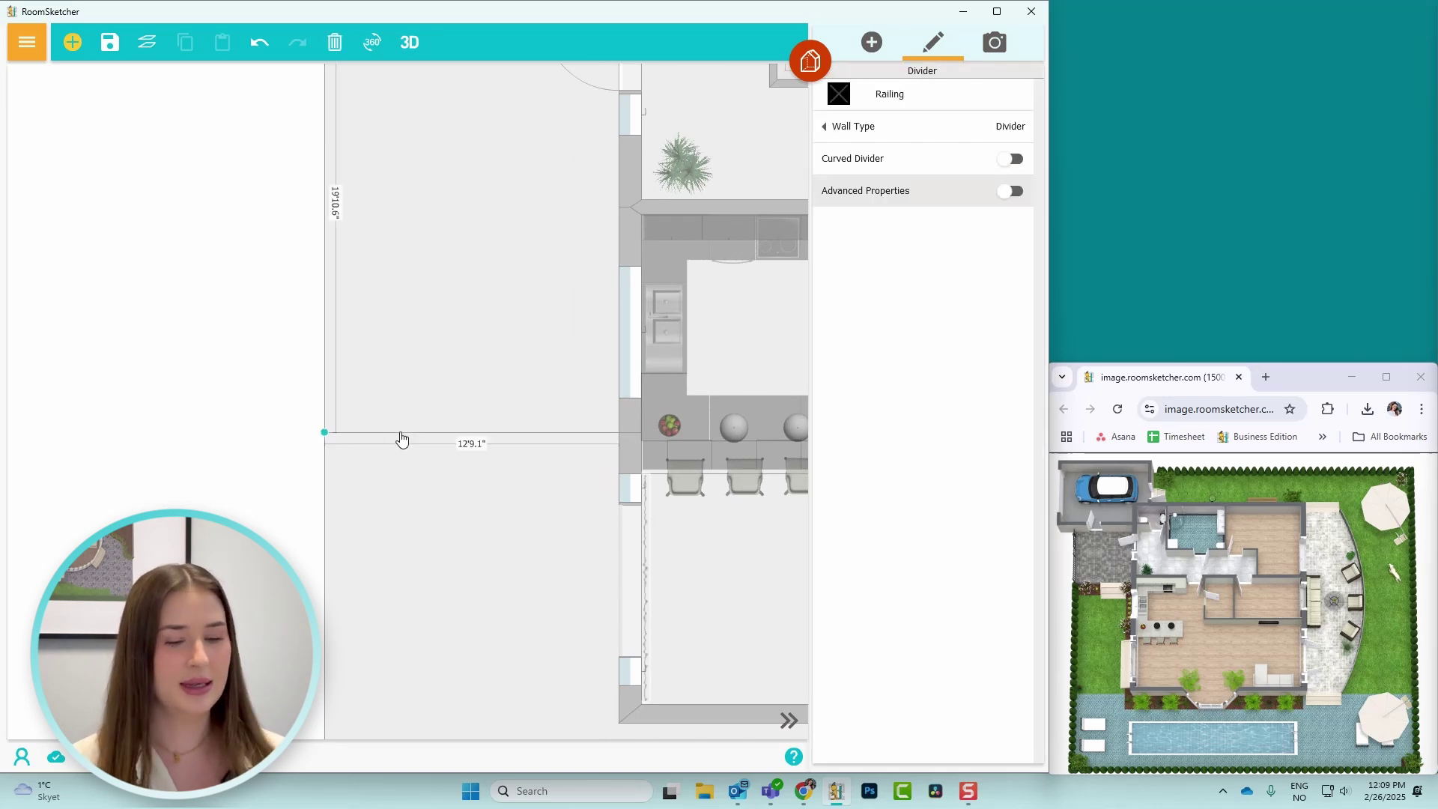
{"action": "left_click", "coordinate": [324, 432]}
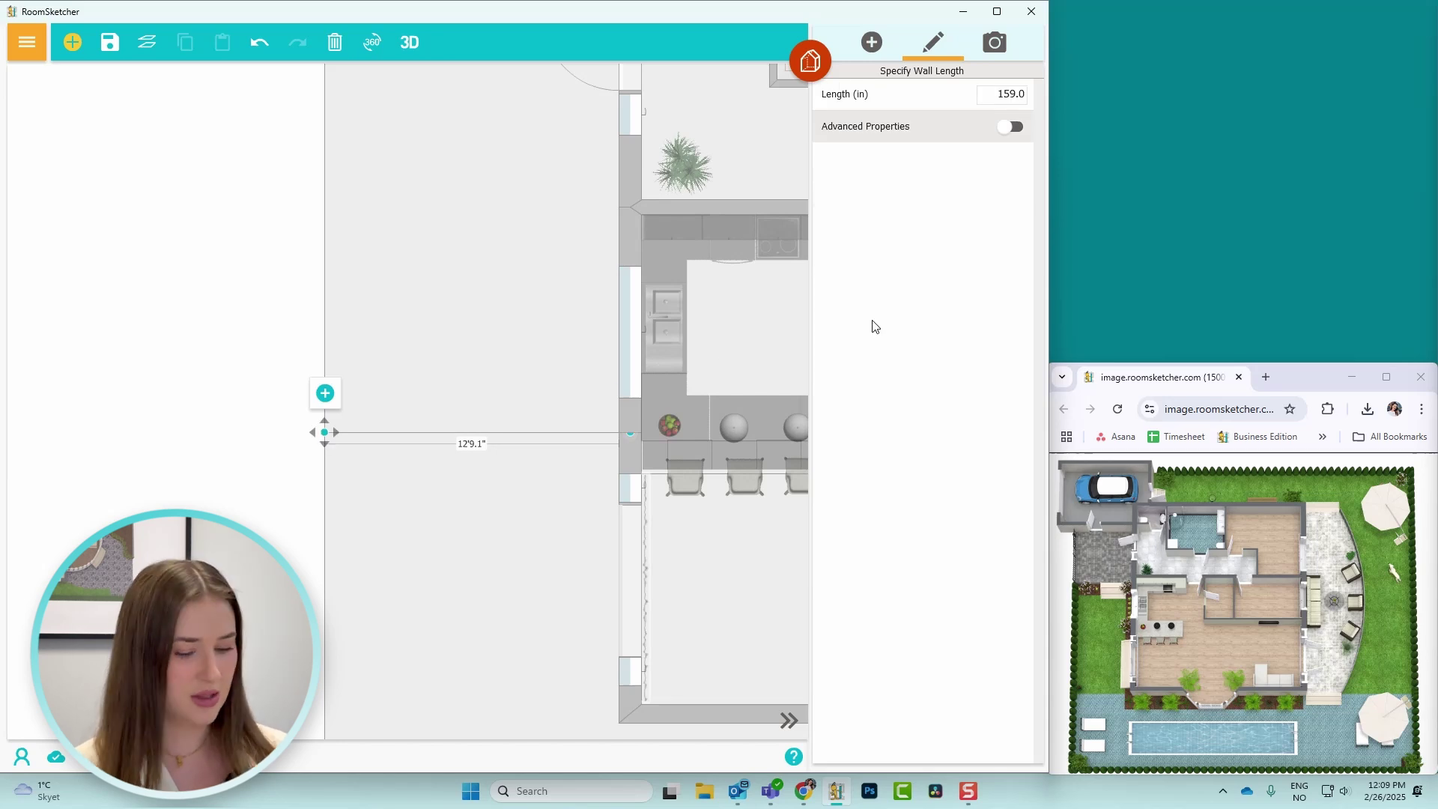
{"action": "left_click", "coordinate": [1010, 94]}
{"action": "type", "text": "145"}
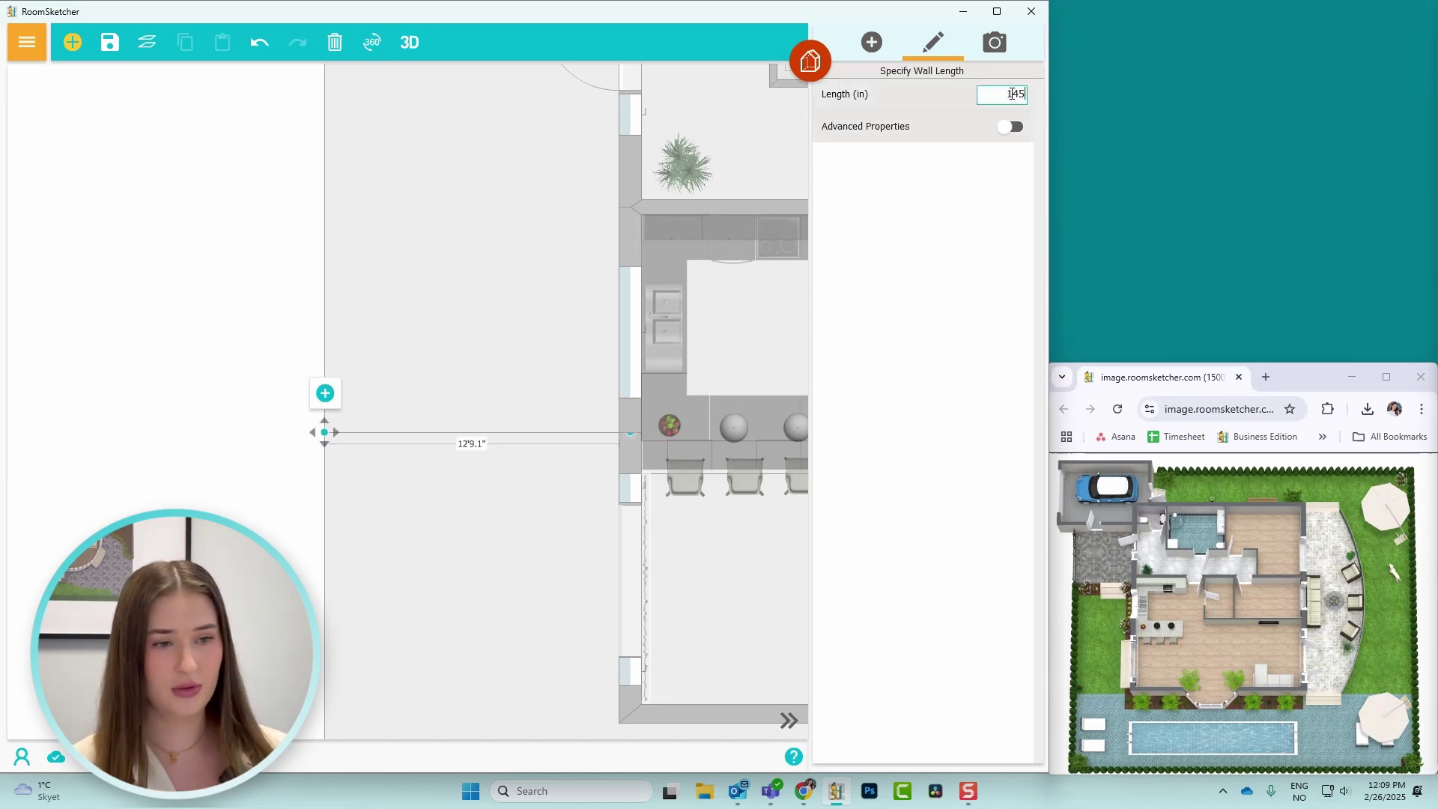
{"action": "key", "text": "Return"}
Draw a divider line about 9'5" long from the living room's lower outer wall down to the yard's lower boundary.
{"action": "scroll", "coordinate": [543, 374], "scroll_direction": "down", "scroll_amount": 3}
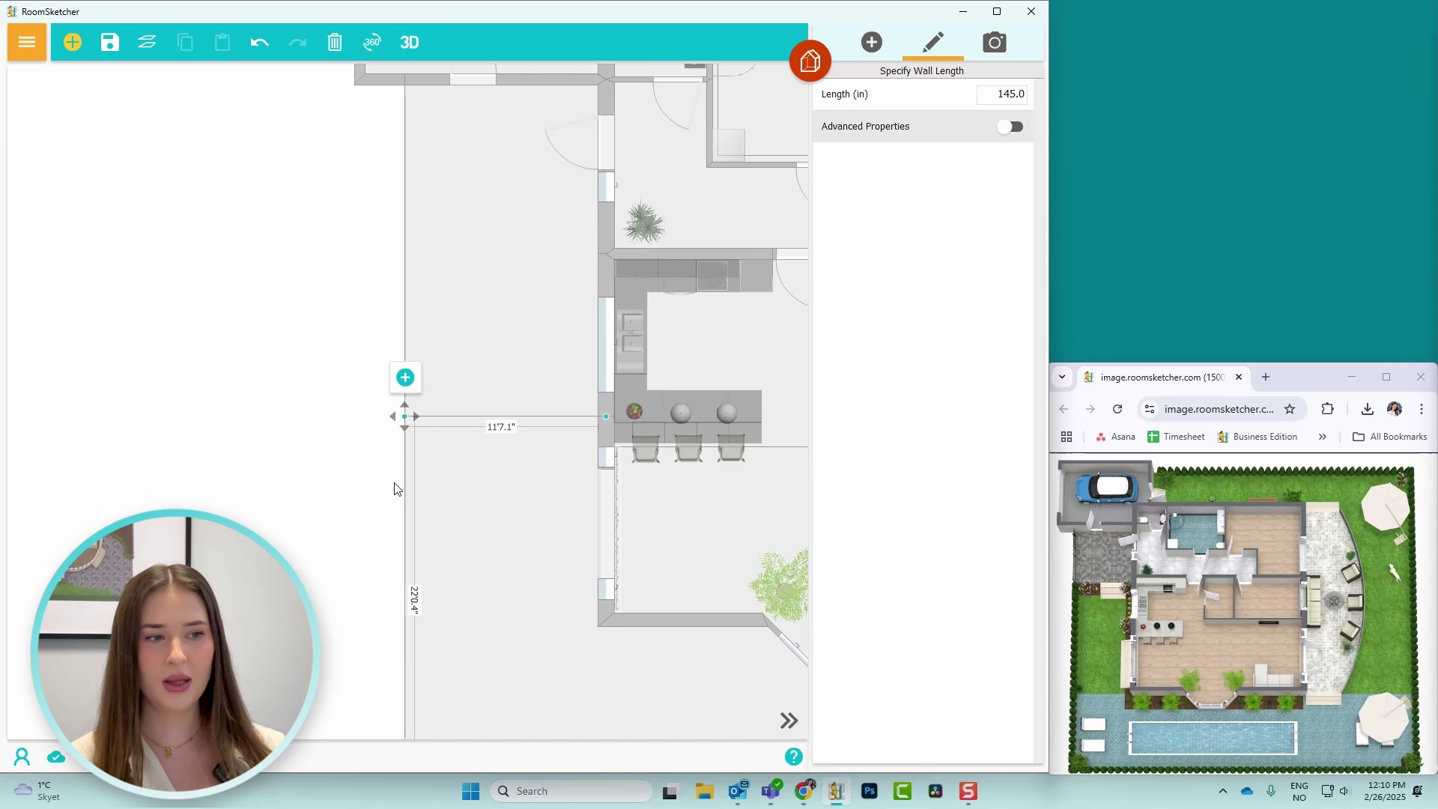
{"action": "mouse_move", "coordinate": [343, 494]}
{"action": "left_mouse_down"}
{"action": "mouse_move", "coordinate": [119, 317]}
{"action": "mouse_move", "coordinate": [16, 333]}
{"action": "left_mouse_up"}
{"action": "key", "text": "d"}
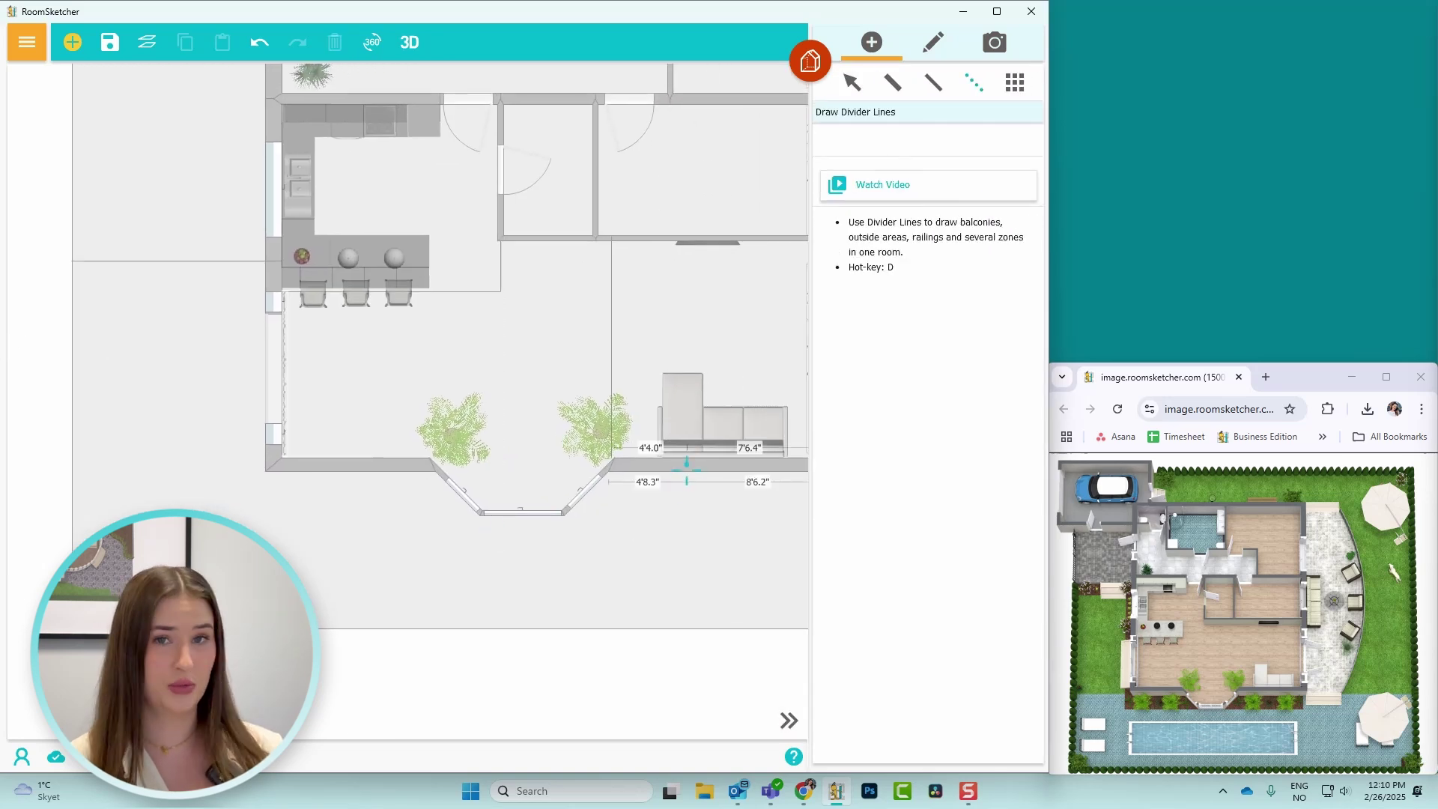
{"action": "left_click", "coordinate": [687, 471]}
{"action": "left_click", "coordinate": [678, 628]}
{"action": "key", "text": "s"}
Set the length of the divider below the living room to 179 in, moving the lower yard boundary.
{"action": "left_click", "coordinate": [688, 616]}
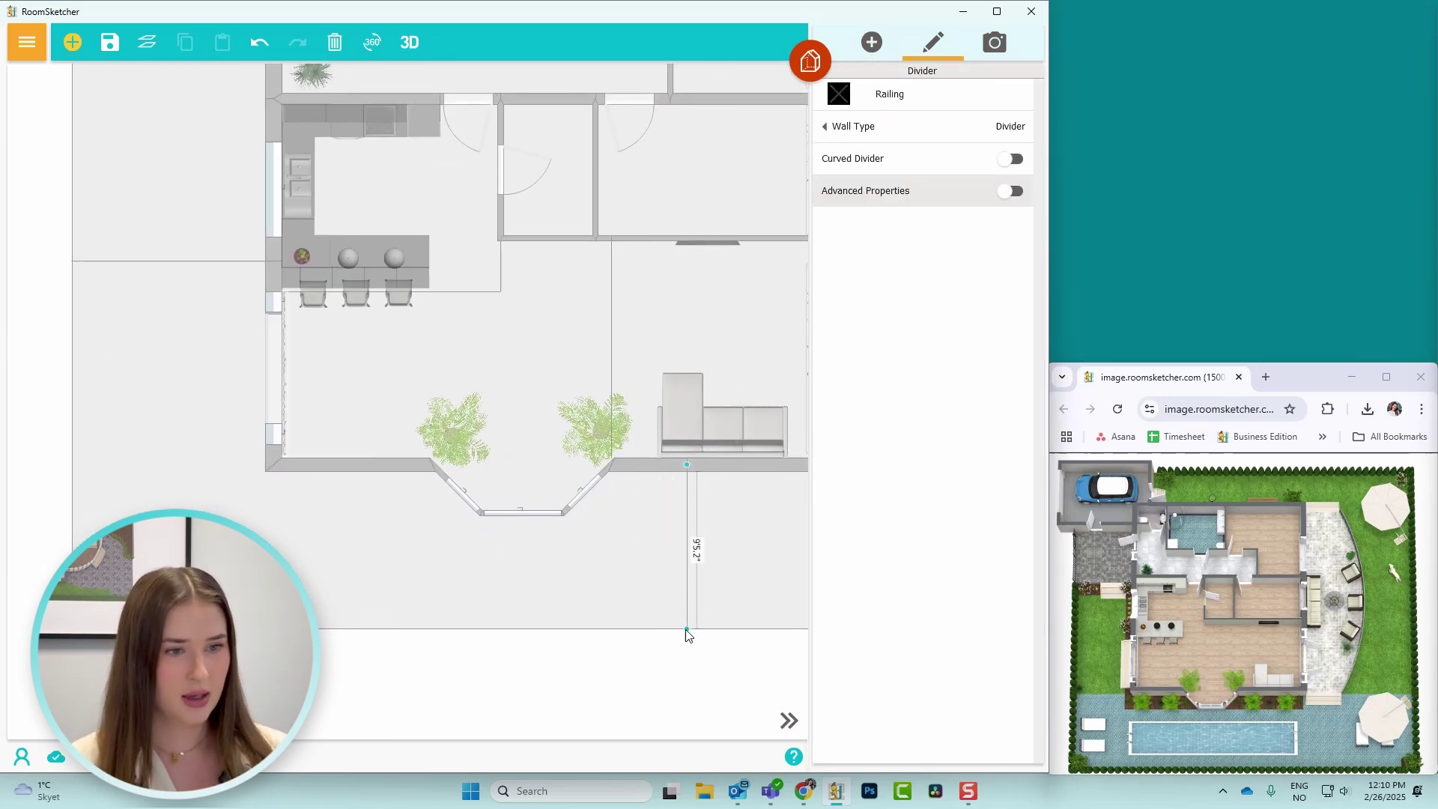
{"action": "left_click", "coordinate": [687, 629]}
{"action": "left_click", "coordinate": [1002, 93]}
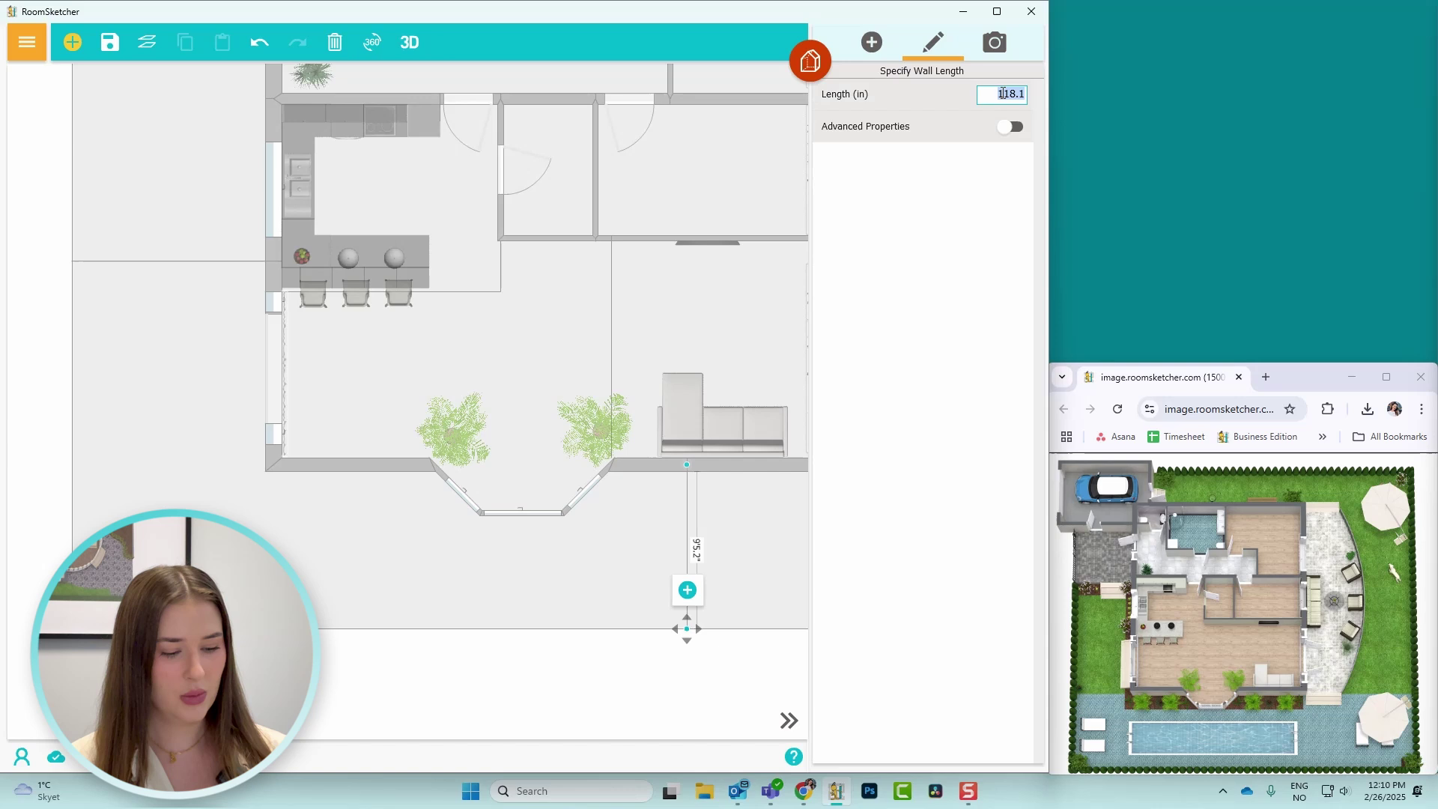
{"action": "type", "text": "179"}
{"action": "key", "text": "Return"}
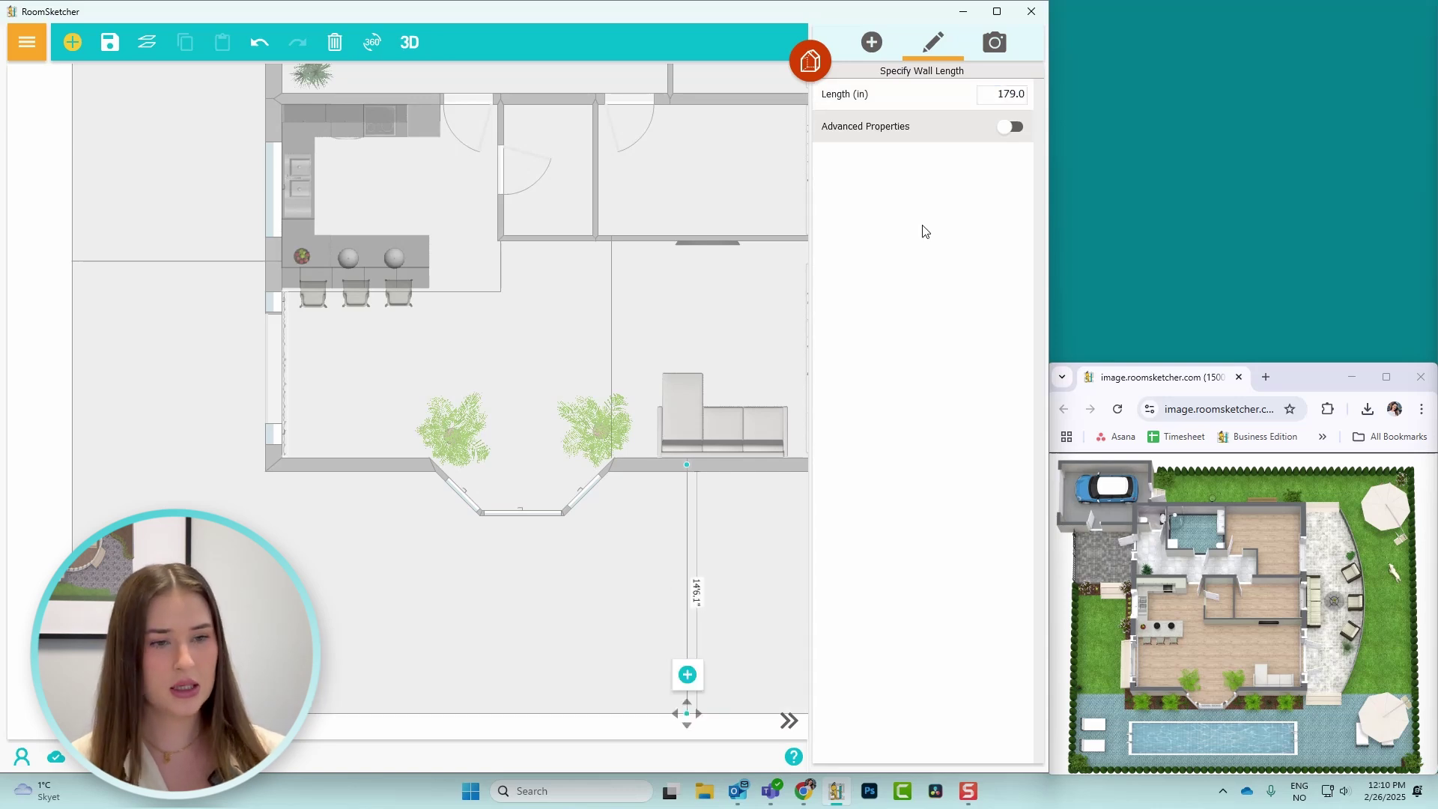
Draw a divider line from the house's right outer wall to the right yard boundary and set its length to 250 in.
{"action": "scroll", "coordinate": [616, 558], "scroll_direction": "down", "scroll_amount": 2}
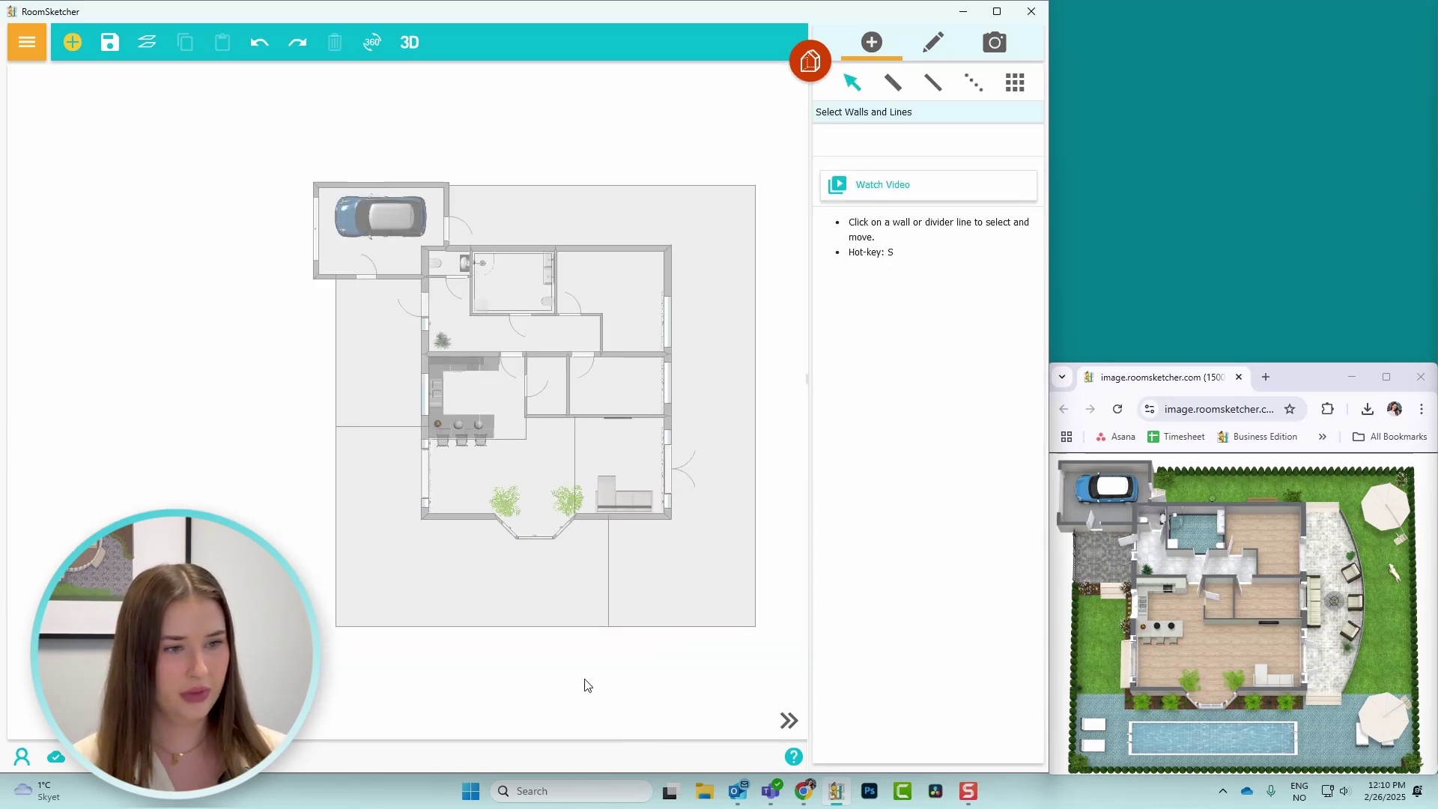
{"action": "scroll", "coordinate": [794, 502], "scroll_direction": "up", "scroll_amount": 2}
{"action": "left_click_drag", "start_coordinate": [793, 502], "coordinate": [743, 628]}
{"action": "key", "text": "d"}
{"action": "left_click", "coordinate": [498, 239]}
{"action": "left_click", "coordinate": [650, 246]}
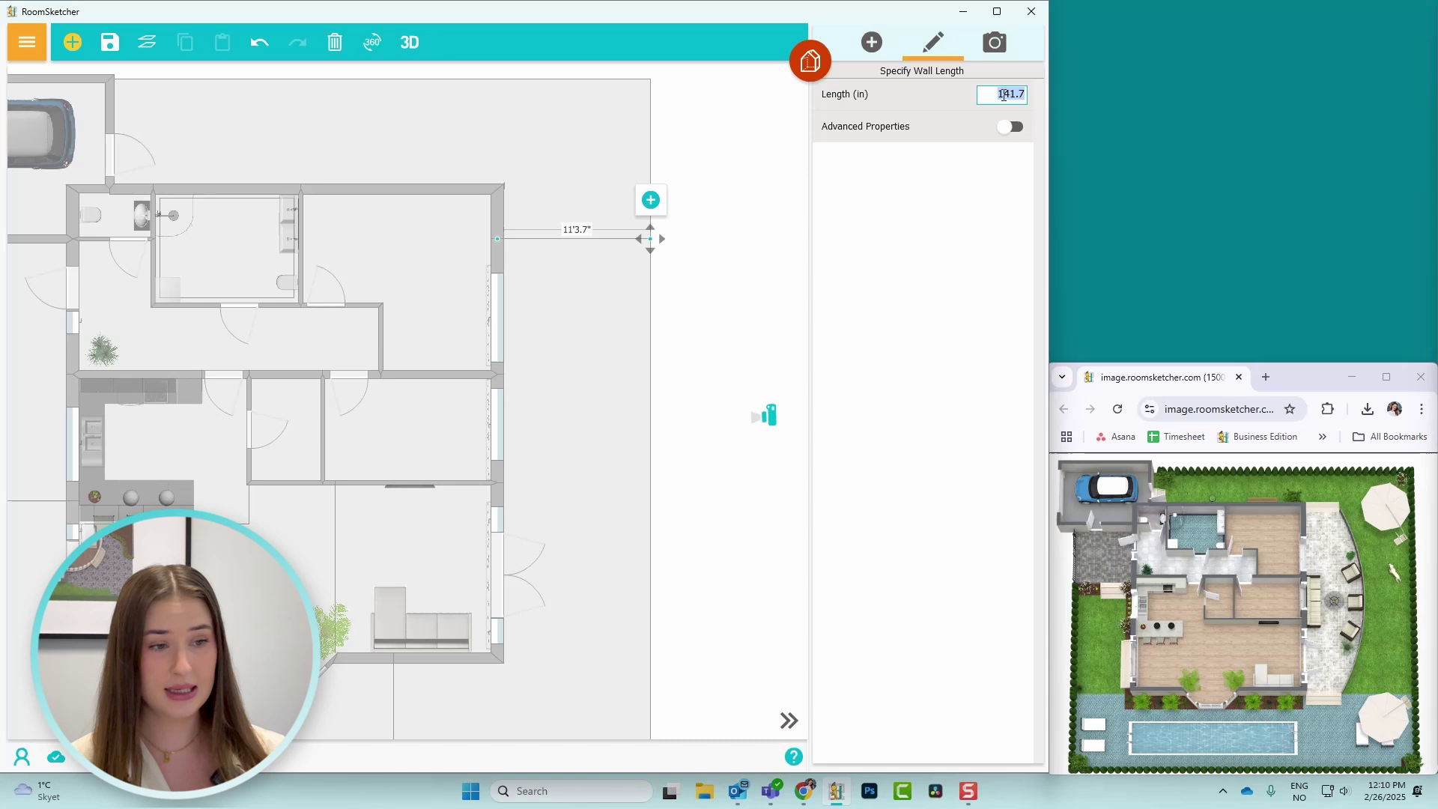
{"action": "type", "text": "250"}
{"action": "key", "text": "Return"}
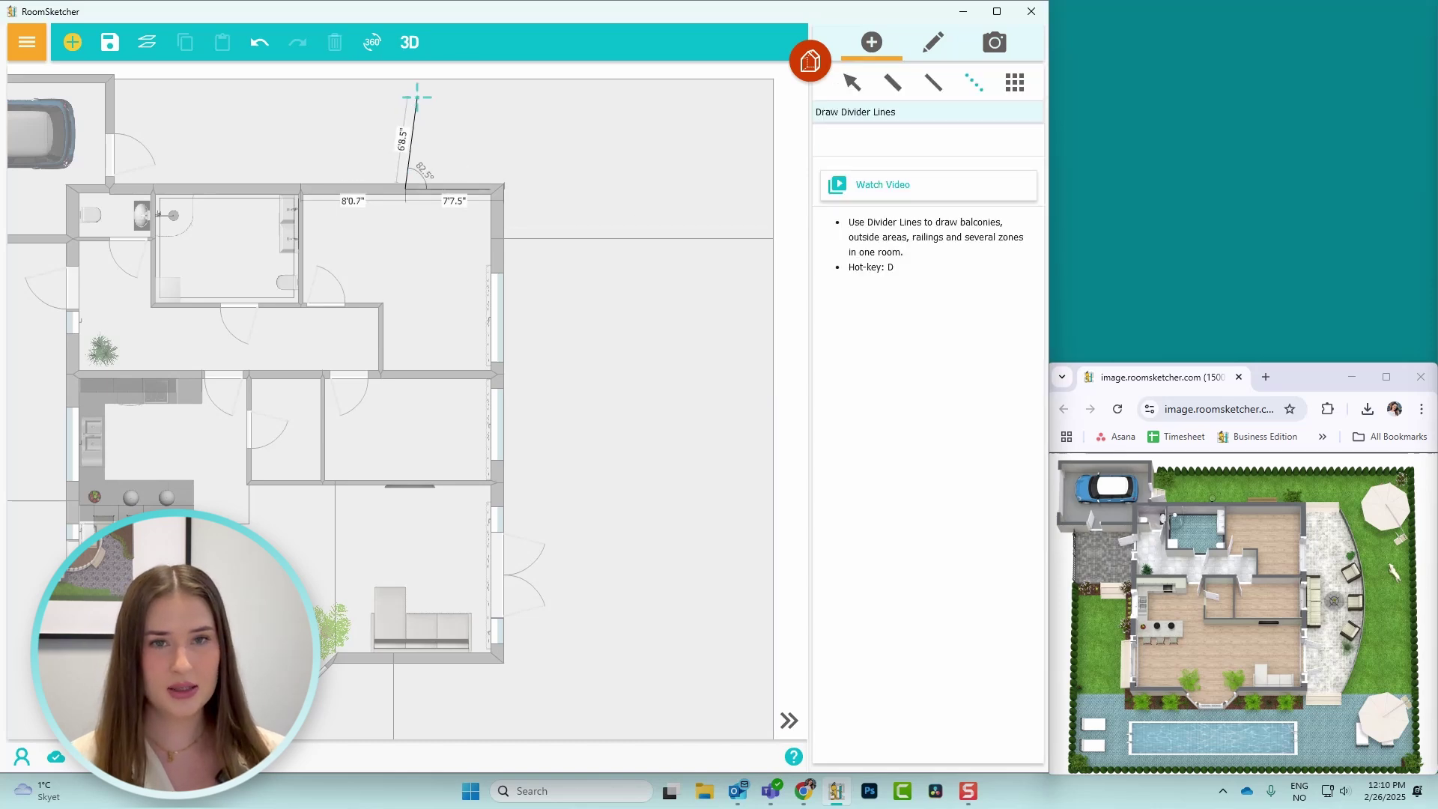
Draw a divider line about 102 in long from the house's upper outer wall to the upper yard boundary.
{"action": "left_click", "coordinate": [405, 79]}
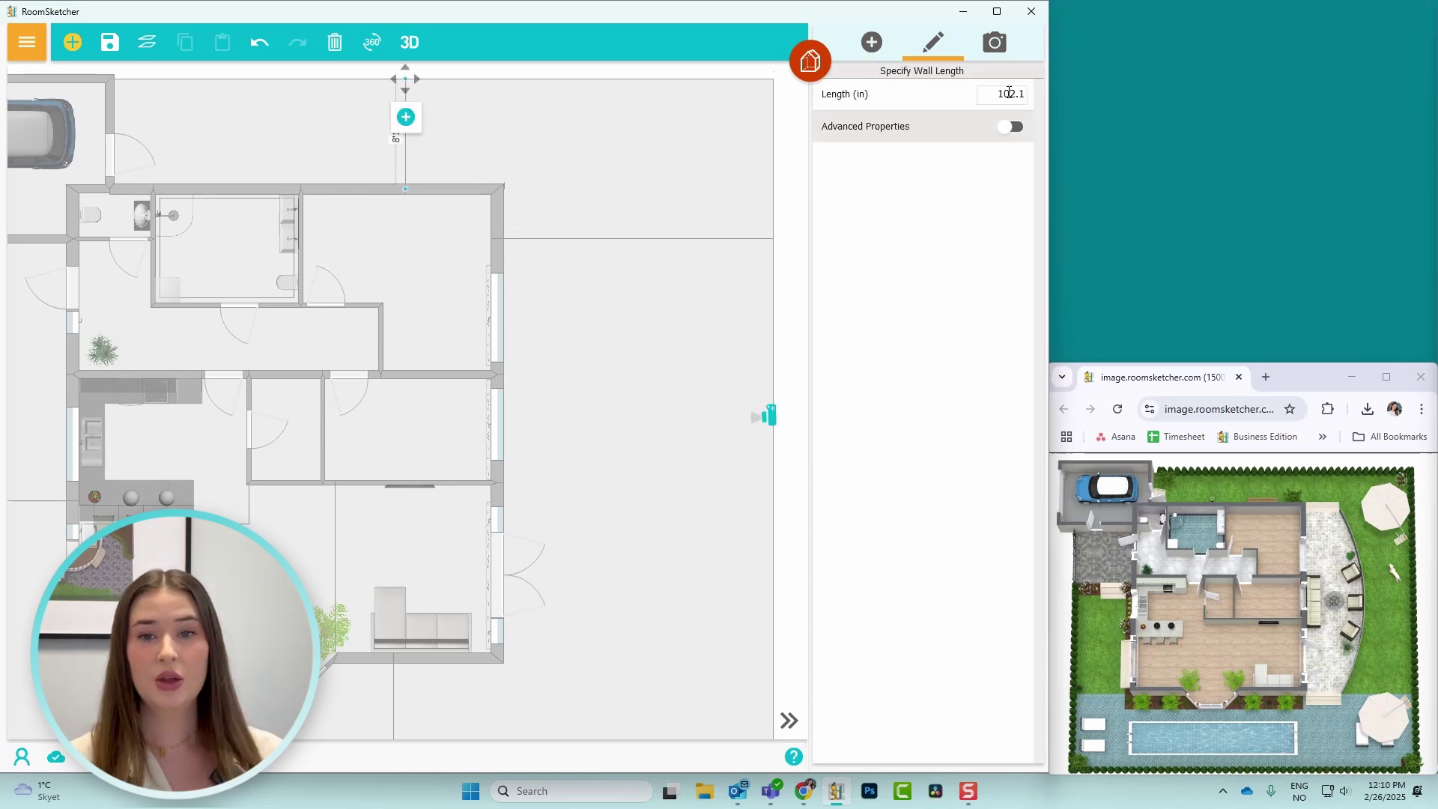
{"action": "left_click", "coordinate": [690, 171]}
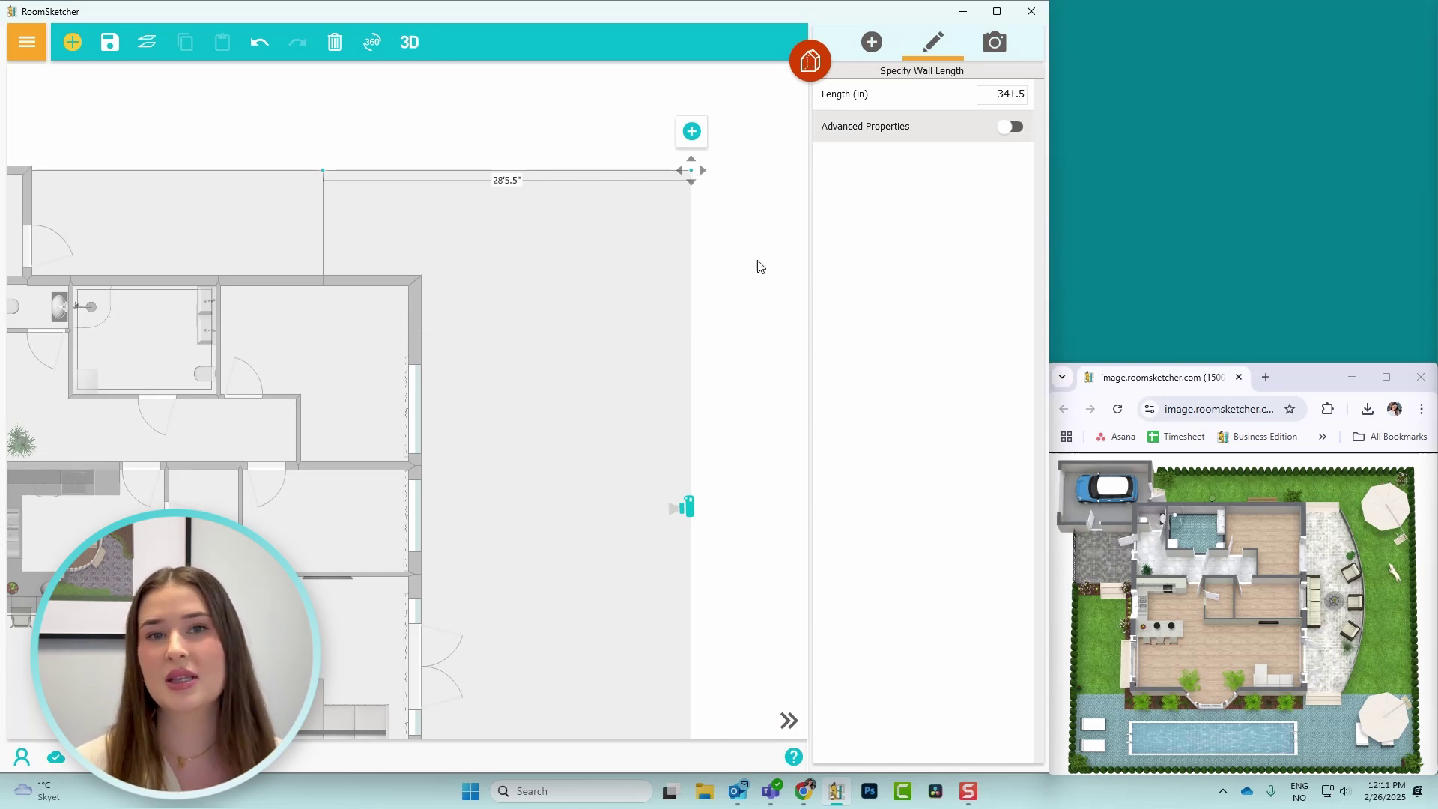
{"action": "key", "text": "Escape"}
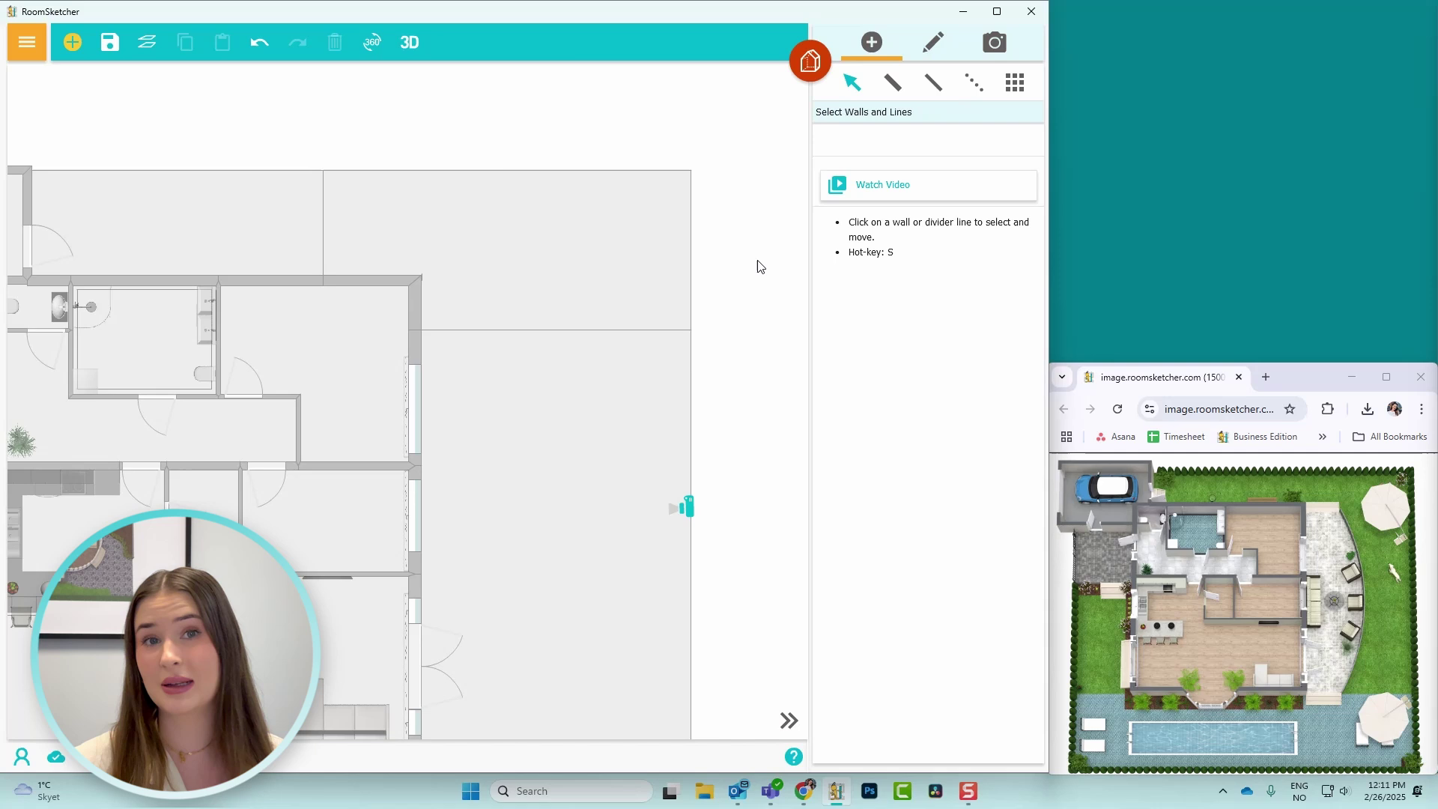
Delete the temporary divider lines that connect the house walls to the yard boundary.
{"action": "left_click", "coordinate": [323, 223]}
{"action": "key", "text": "Delete"}
{"action": "left_click", "coordinate": [525, 330]}
{"action": "key", "text": "Delete"}
{"action": "scroll", "coordinate": [728, 433], "scroll_direction": "down", "scroll_amount": 1}
{"action": "left_click_drag", "start_coordinate": [524, 562], "coordinate": [577, 354]}
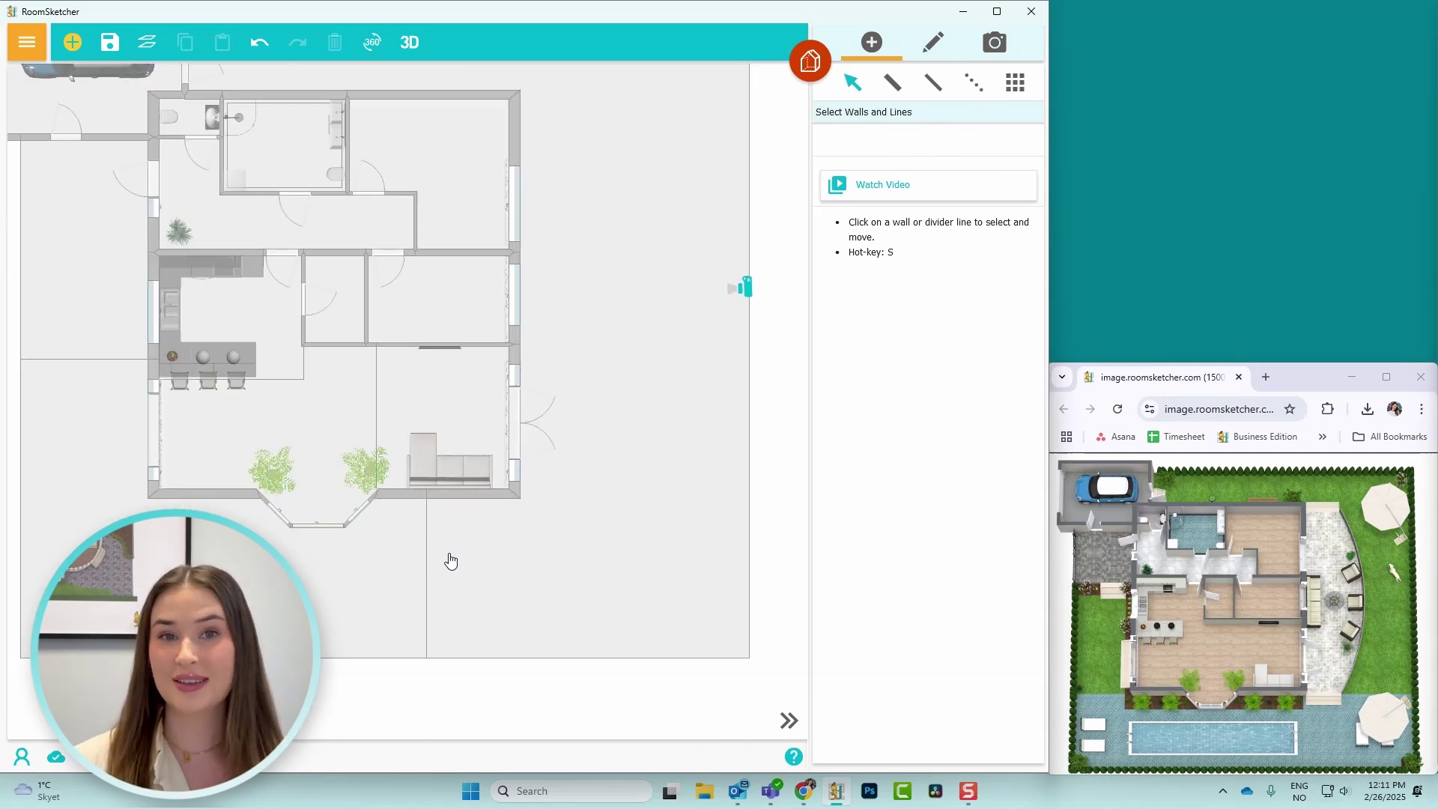
{"action": "left_click", "coordinate": [425, 576]}
{"action": "key", "text": "Delete"}
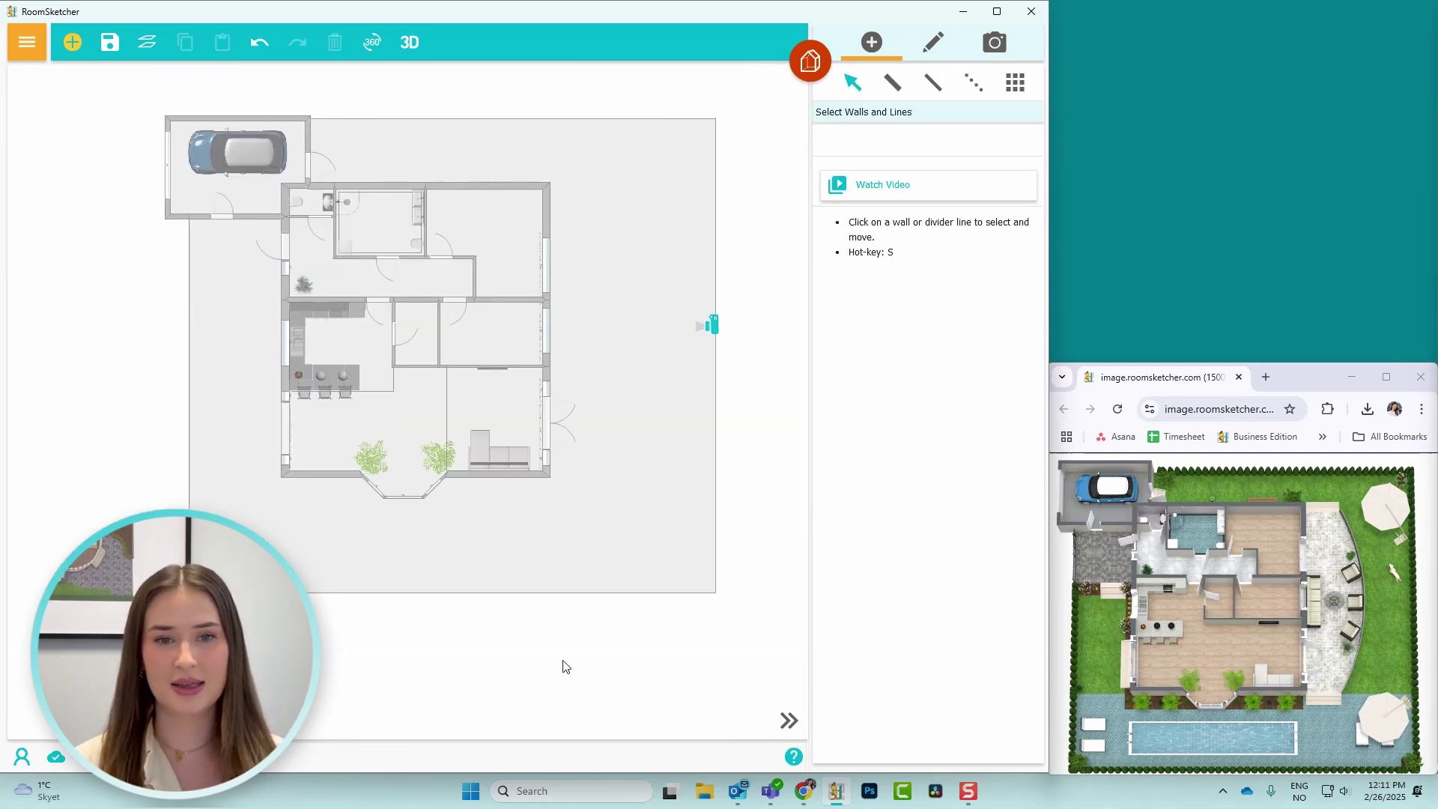
Select the outer yard boundary lines one after another to check their lengths.
{"action": "left_click", "coordinate": [668, 602]}
{"action": "left_click", "coordinate": [717, 454]}
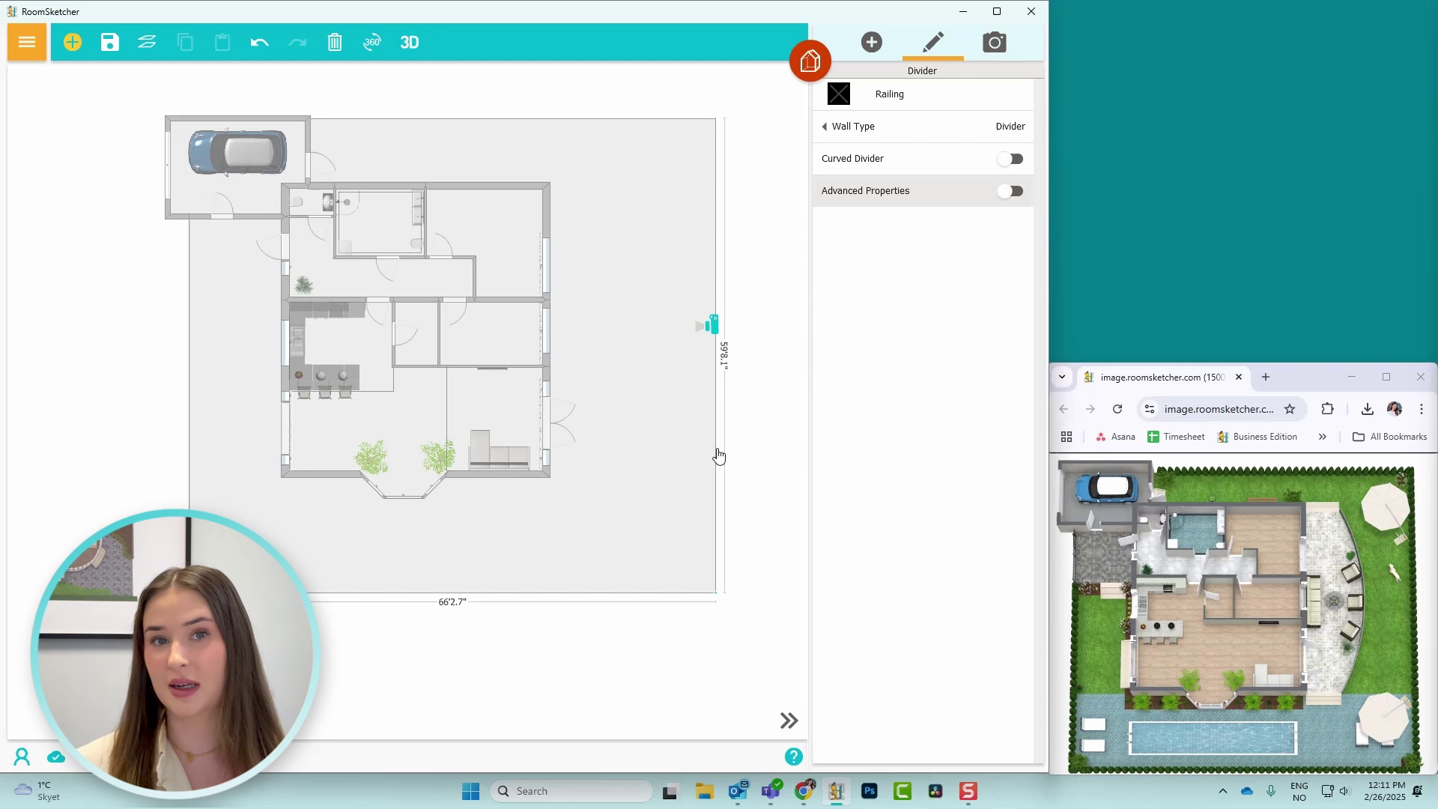
{"action": "left_click", "coordinate": [577, 134]}
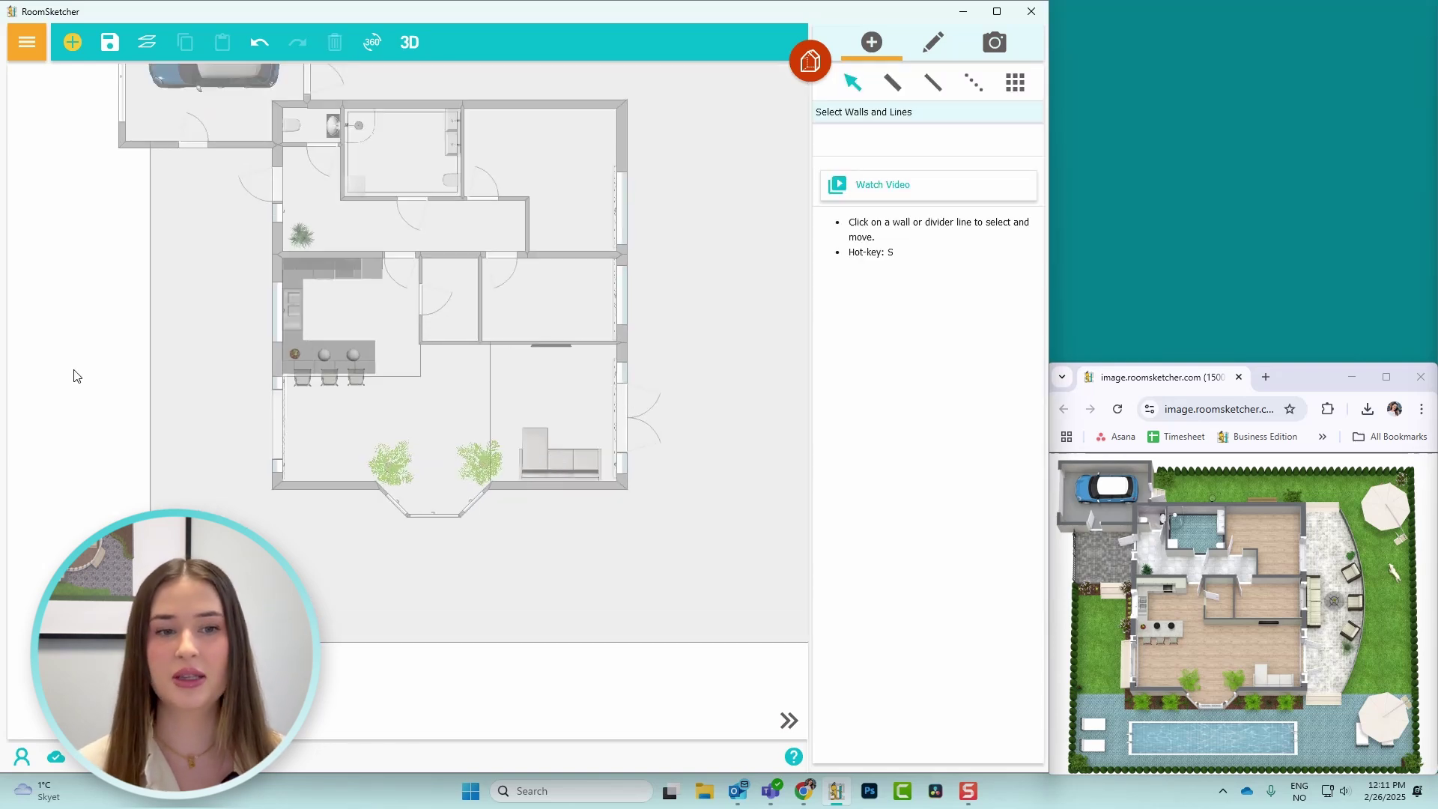
Draw a divider line from the outer wall between hallway and kitchen straight across to the left yard boundary.
{"action": "left_click_drag", "start_coordinate": [75, 376], "coordinate": [209, 417]}
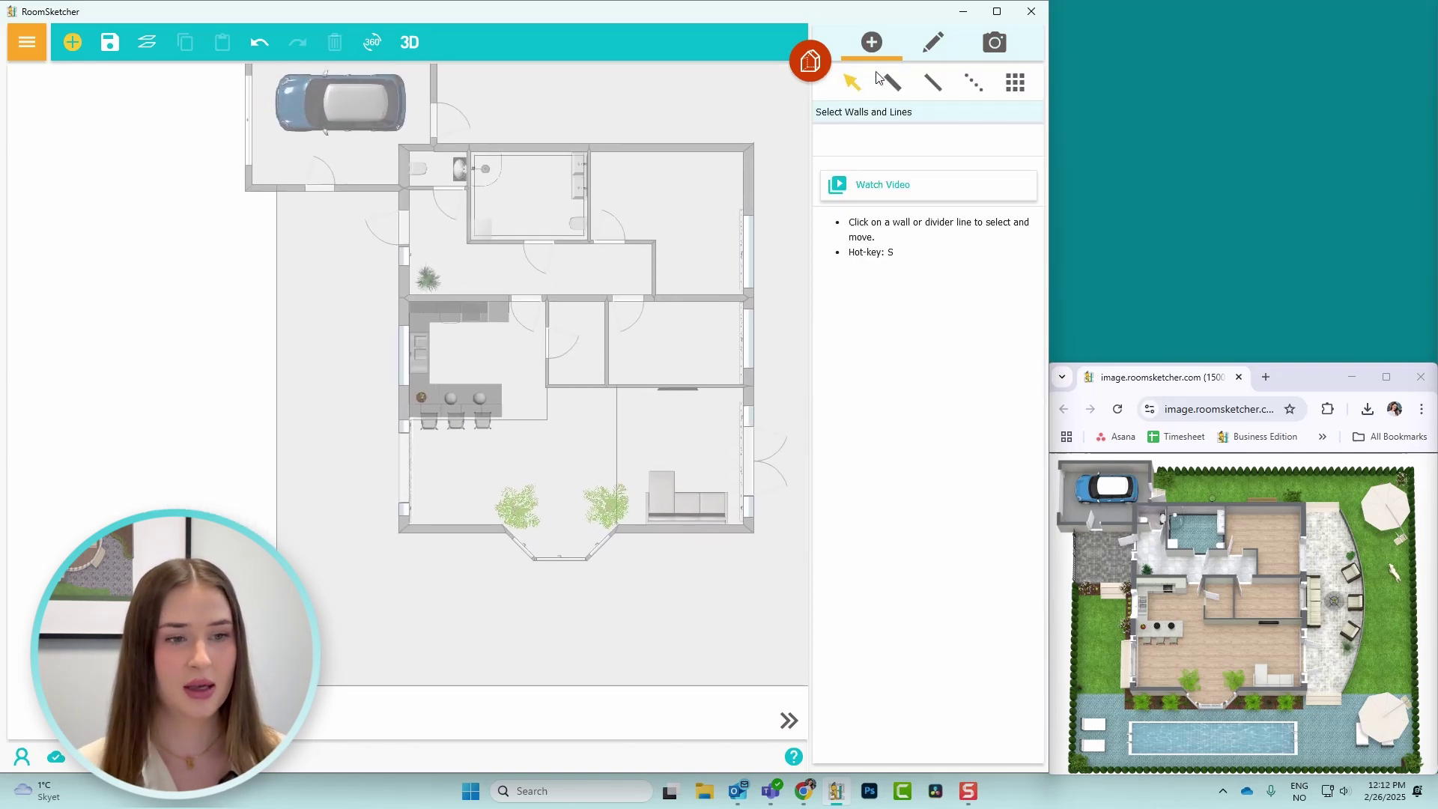
{"action": "left_click", "coordinate": [973, 83]}
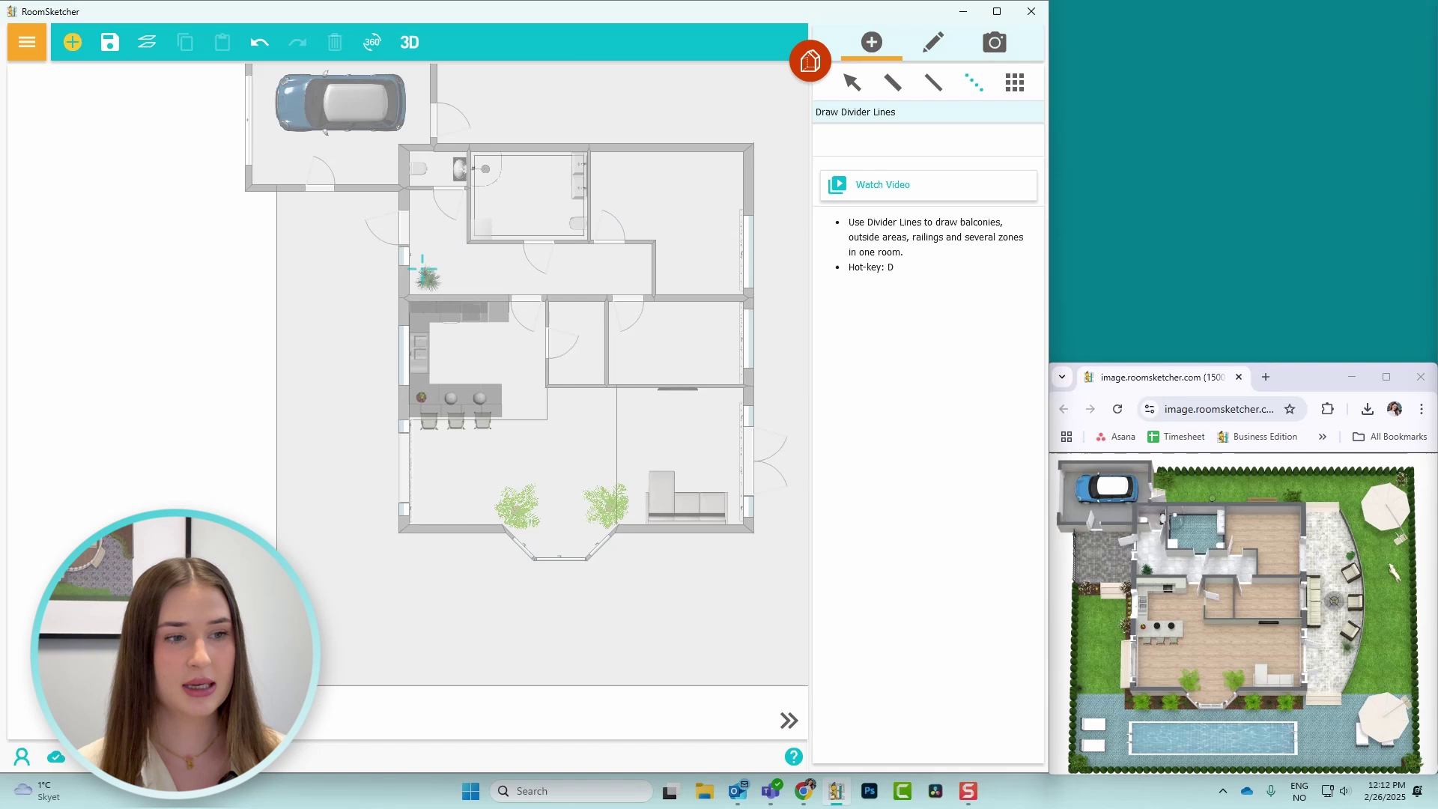
{"action": "left_click", "coordinate": [405, 298]}
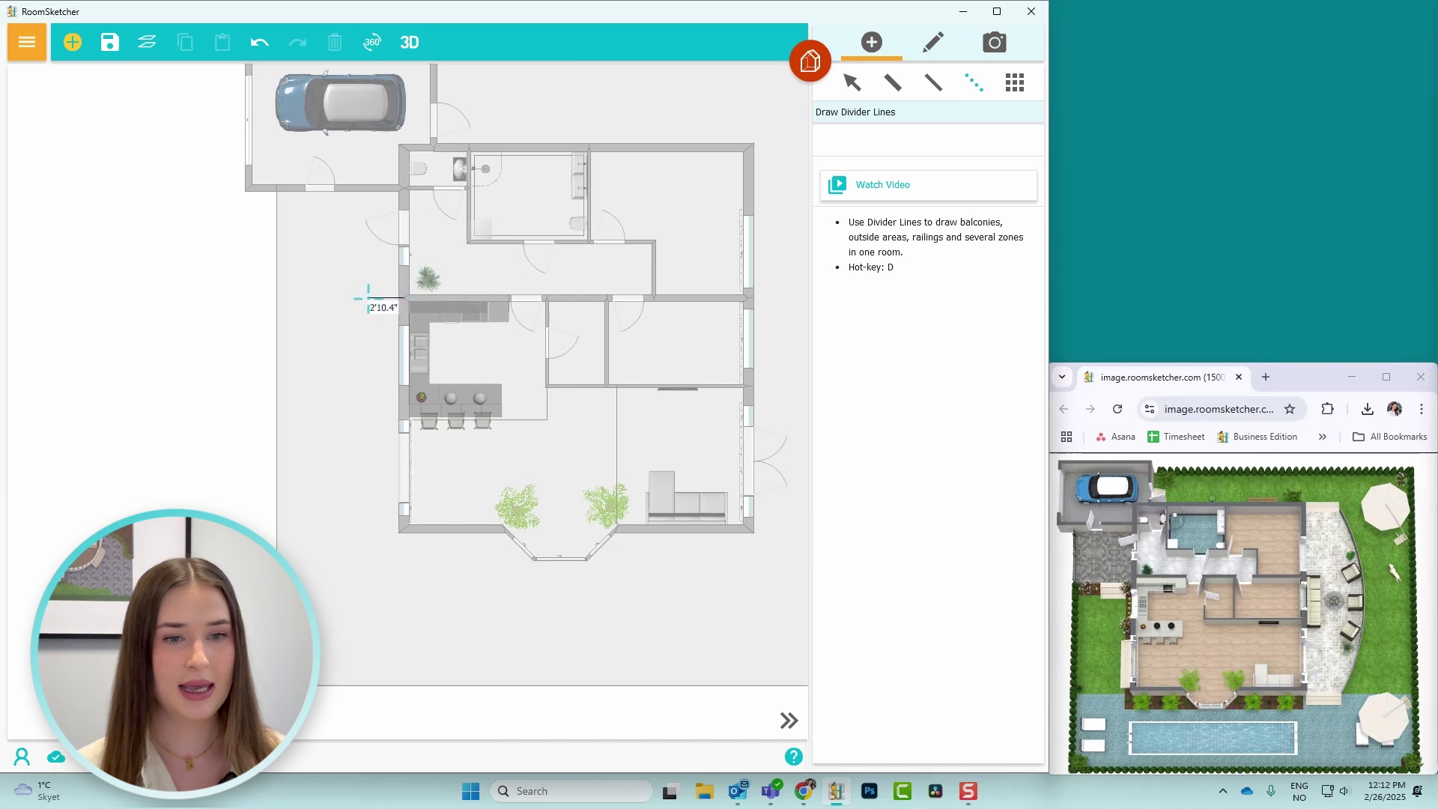
{"action": "scroll", "coordinate": [276, 299], "scroll_direction": "up", "scroll_amount": 5}
{"action": "left_click", "coordinate": [278, 294]}
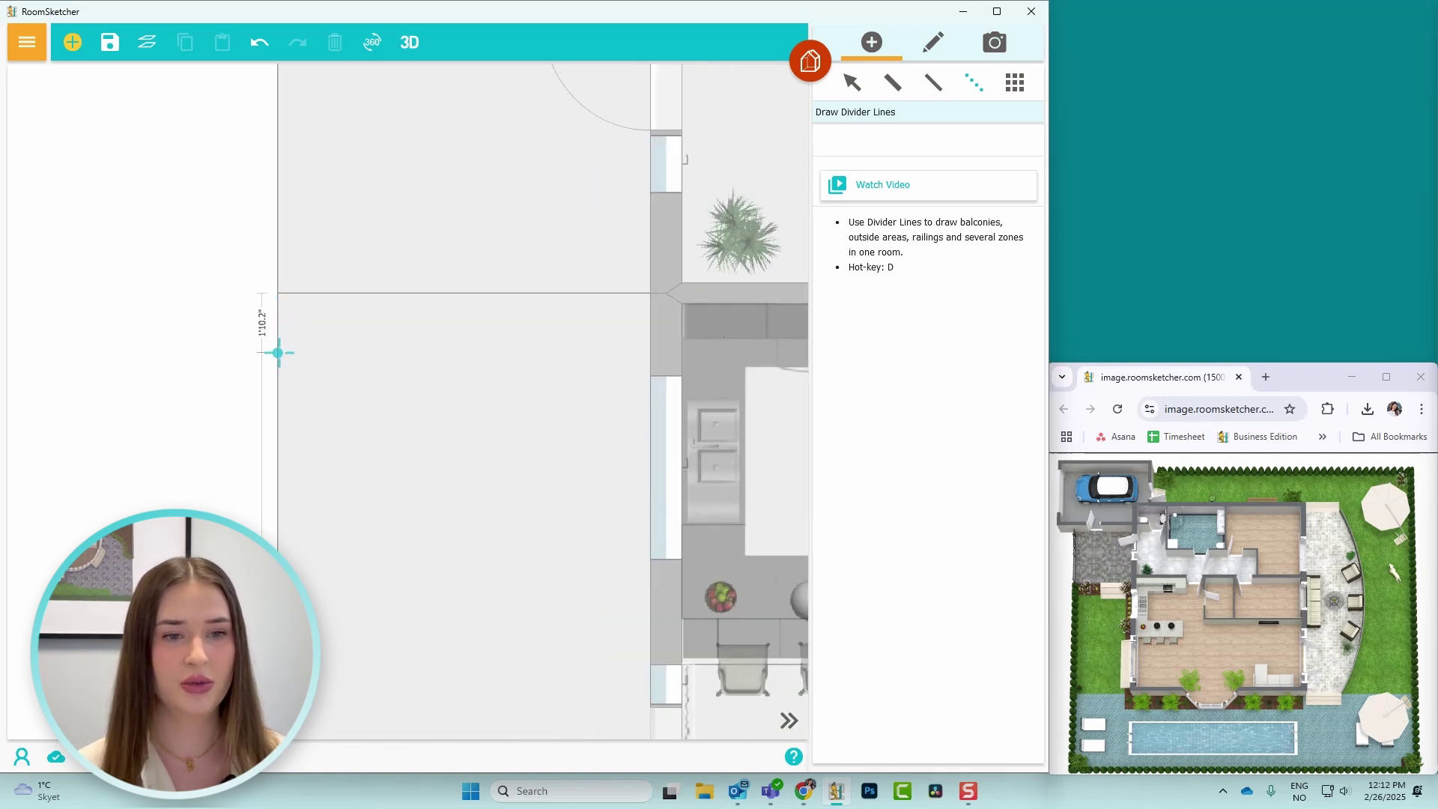
Draw a divider path from the left boundary, 2'3" below the last divider: 10' toward the house, 22'7" down, across to the bay window.
{"action": "scroll", "coordinate": [277, 365], "scroll_direction": "up", "scroll_amount": 2}
{"action": "scroll", "coordinate": [277, 366], "scroll_direction": "up", "scroll_amount": 1}
{"action": "left_click", "coordinate": [277, 365]}
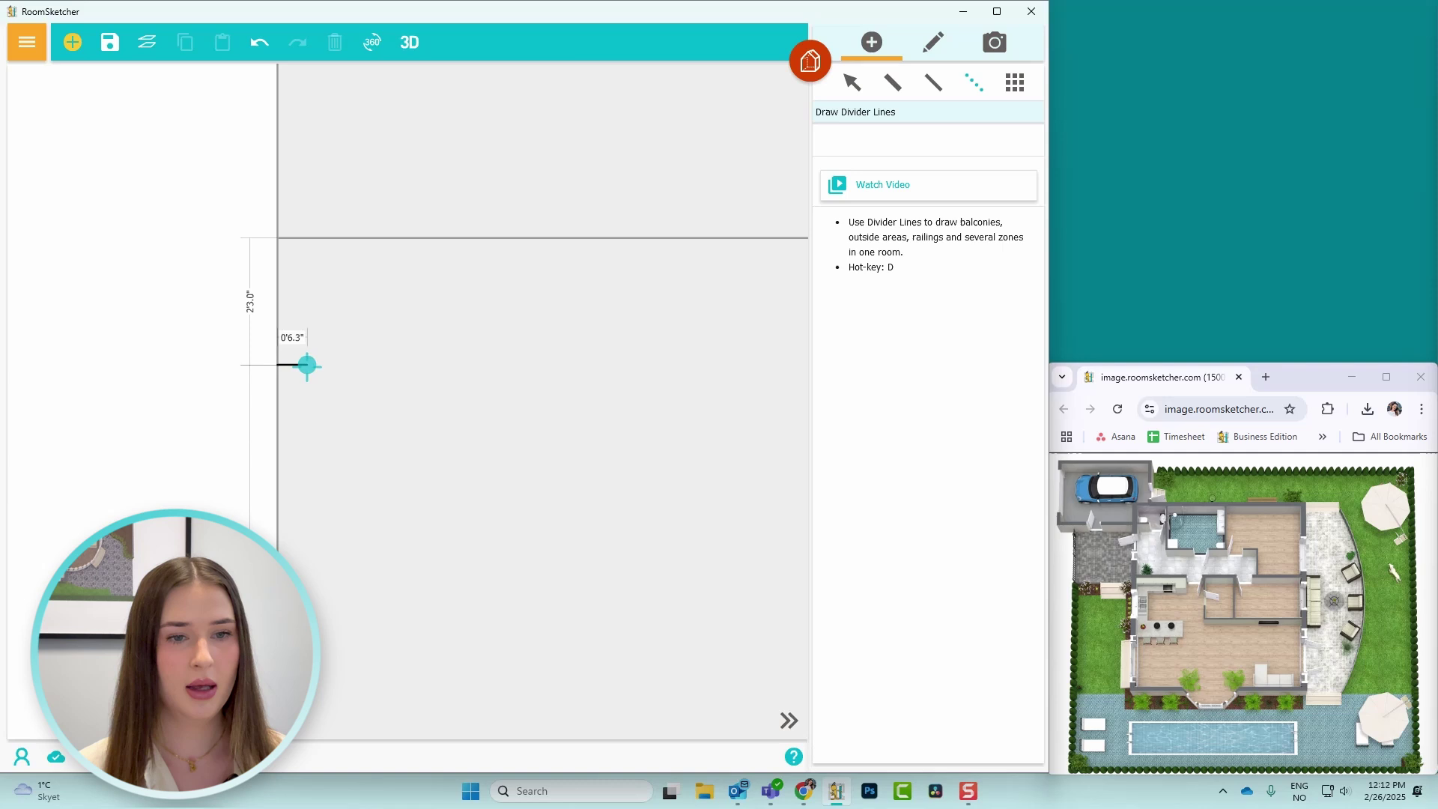
{"action": "scroll", "coordinate": [760, 366], "scroll_direction": "down", "scroll_amount": 2}
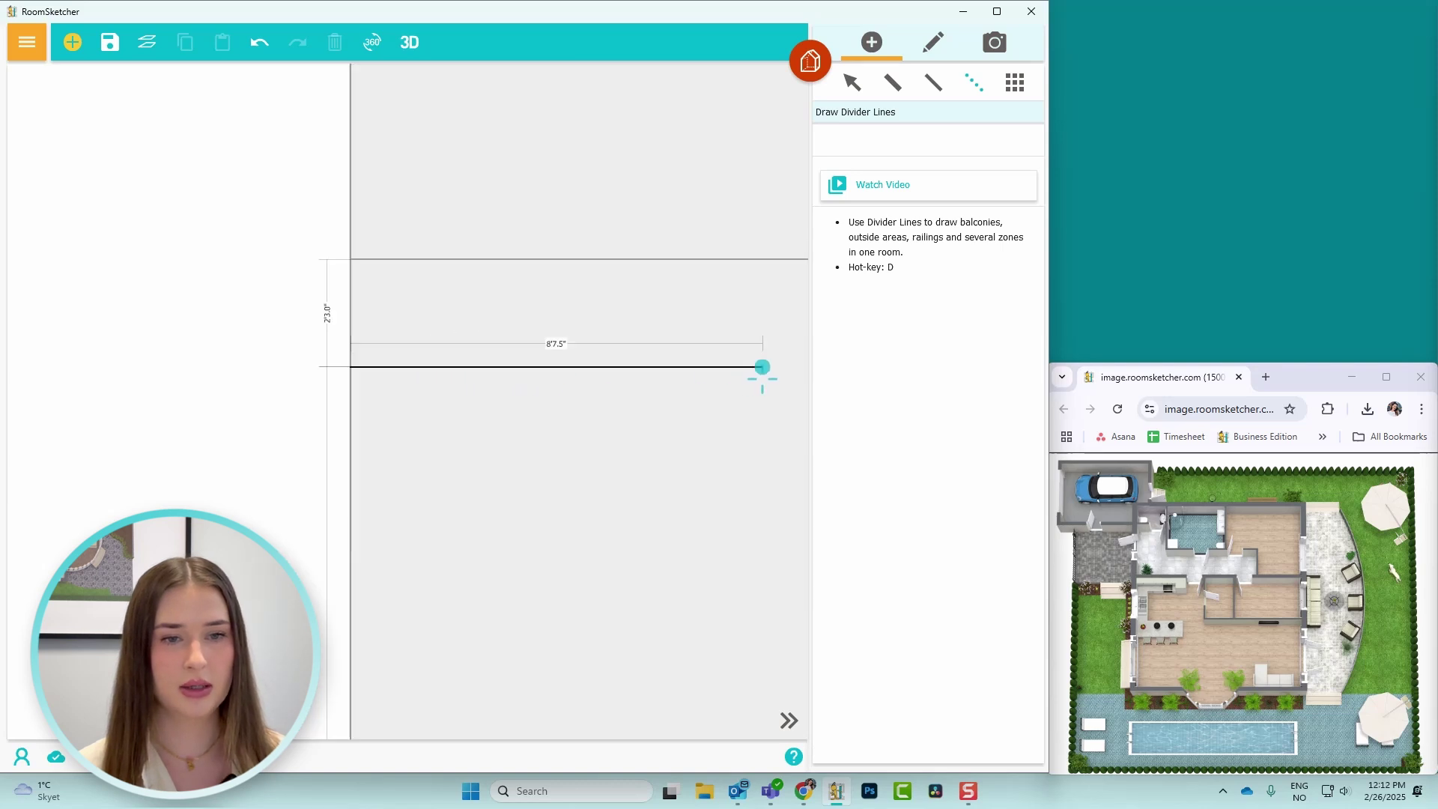
{"action": "right_click_drag", "start_coordinate": [793, 378], "coordinate": [558, 379]}
{"action": "left_click", "coordinate": [585, 369]}
{"action": "scroll", "coordinate": [591, 400], "scroll_direction": "down", "scroll_amount": 3}
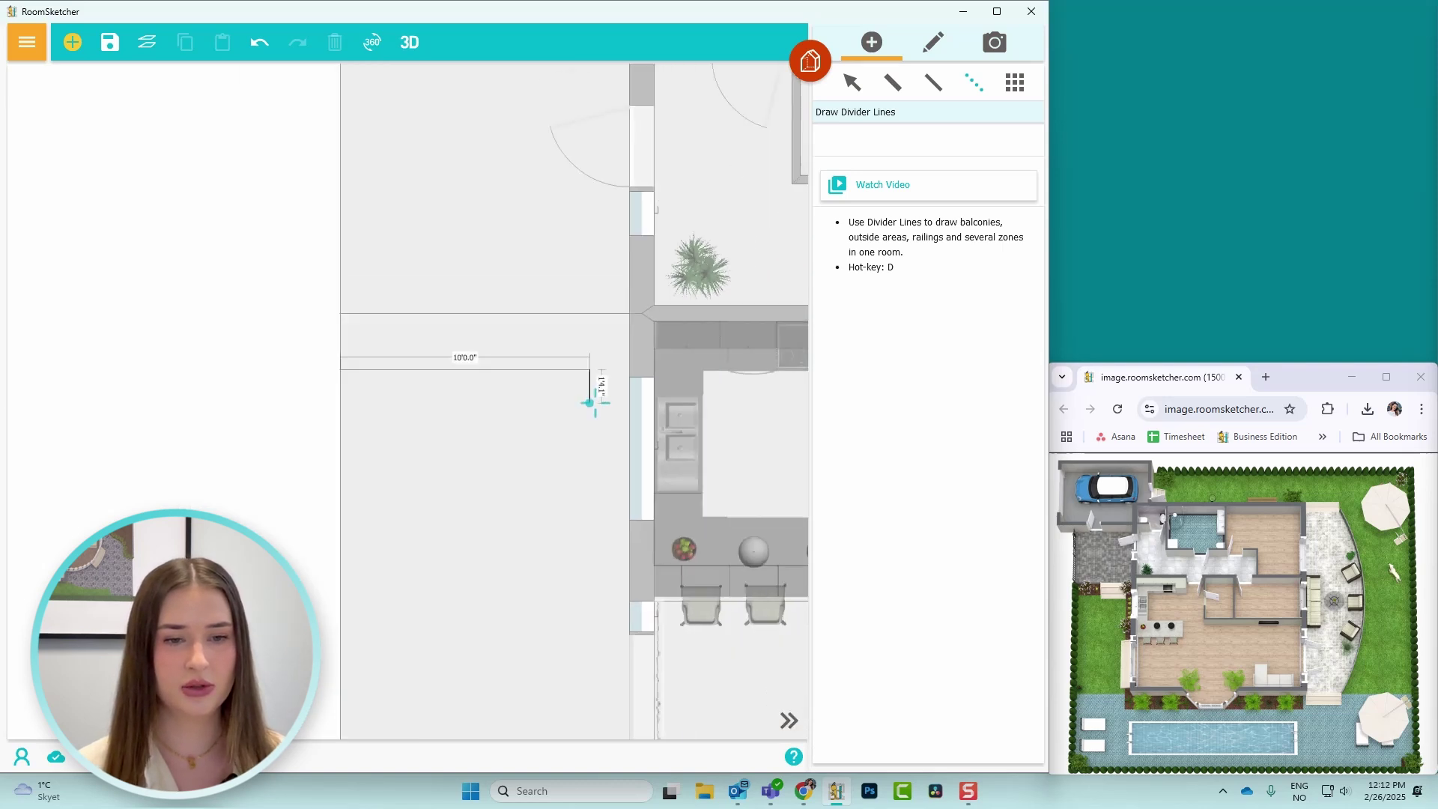
{"action": "left_click", "coordinate": [595, 666]}
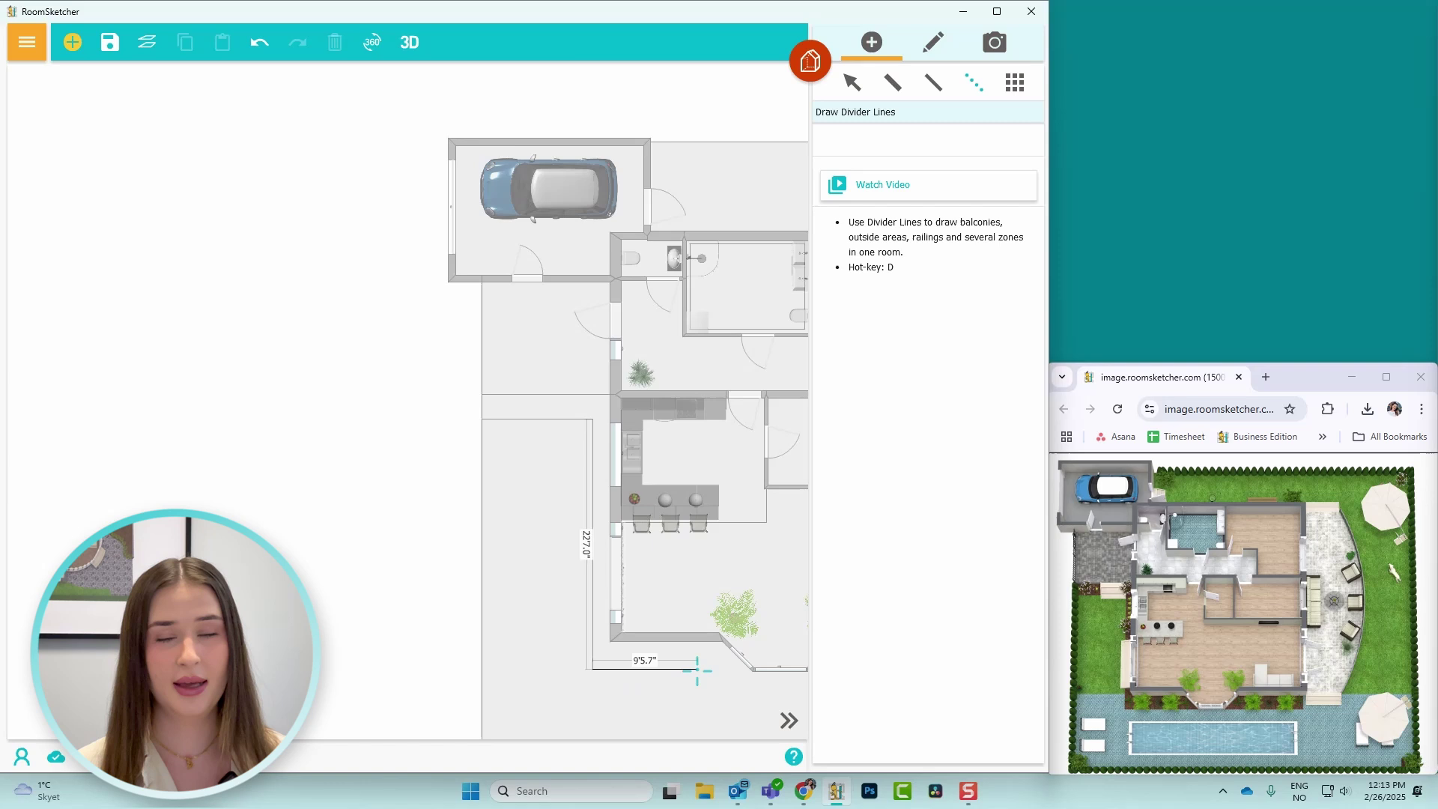
{"action": "left_click", "coordinate": [752, 669]}
{"action": "key", "text": "s"}
Continue the strip with divider lines from the bay window's right side to below the house's lower-right corner, and up about 2'5" to it.
{"action": "left_click_drag", "start_coordinate": [436, 563], "coordinate": [149, 432]}
{"action": "key", "text": "d"}
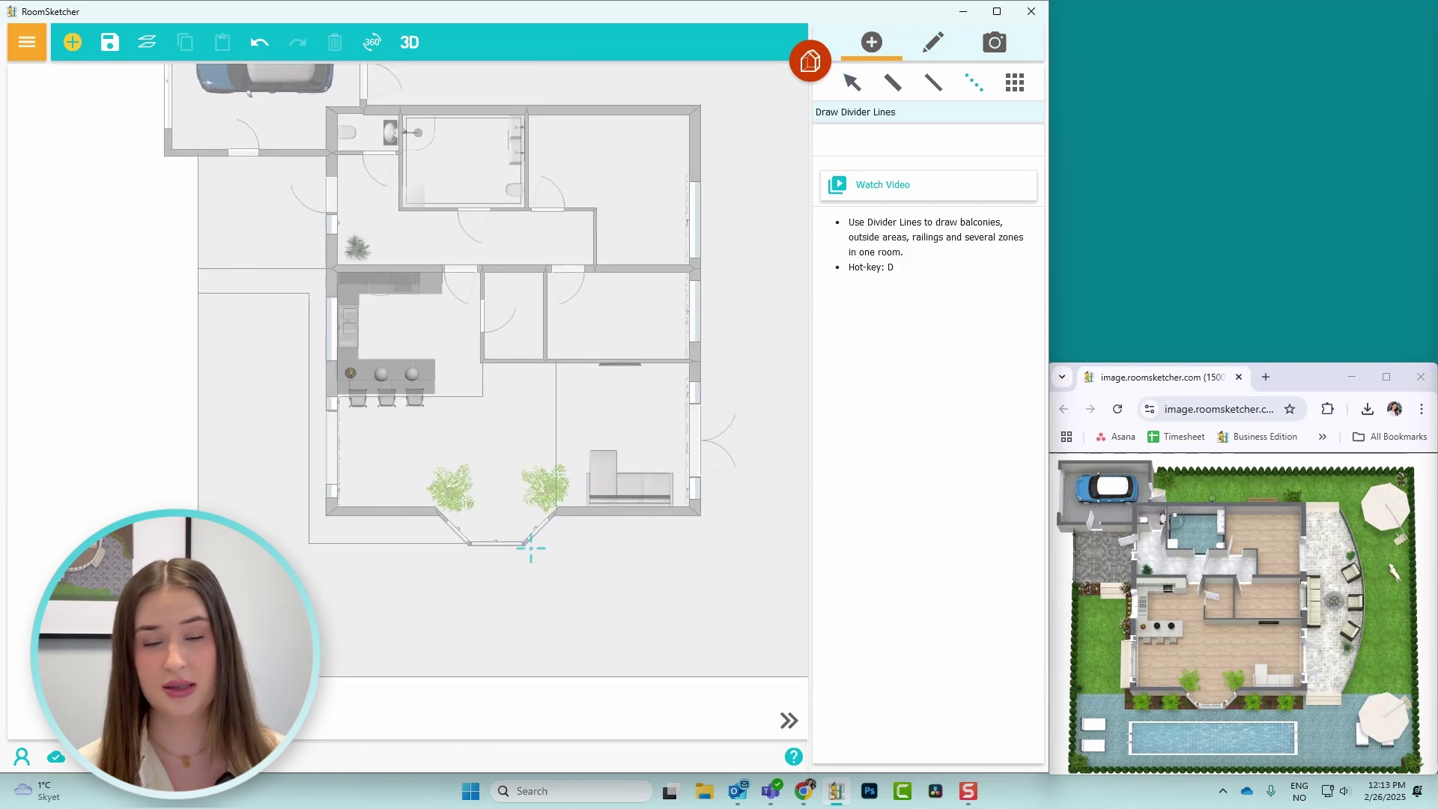
{"action": "left_click", "coordinate": [524, 545]}
{"action": "left_click", "coordinate": [700, 517]}
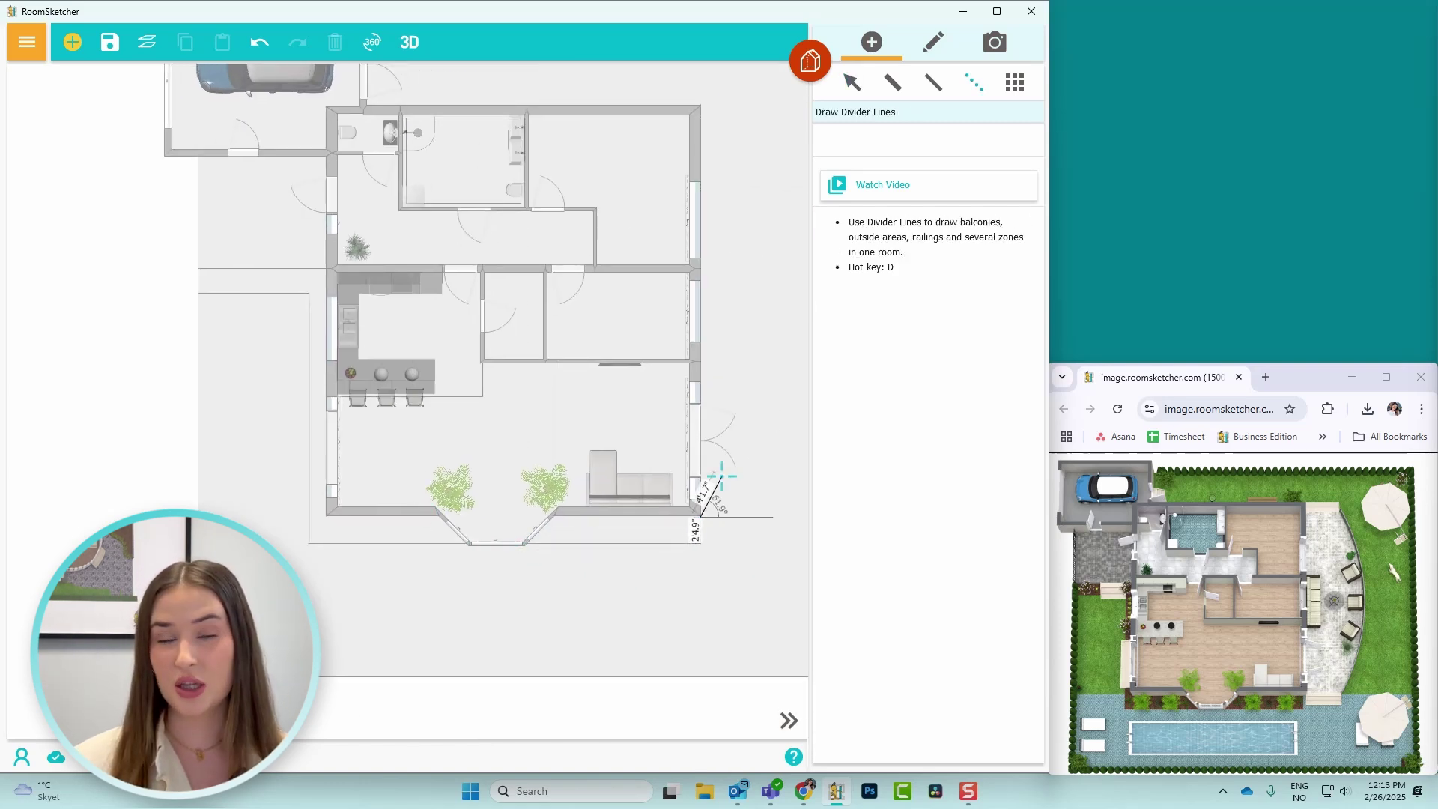
Draw divider lines from the house's lower-left corner to the left yard boundary and from its lower-right corner to the right boundary.
{"action": "key", "text": "s"}
{"action": "left_click_drag", "start_coordinate": [671, 476], "coordinate": [568, 363]}
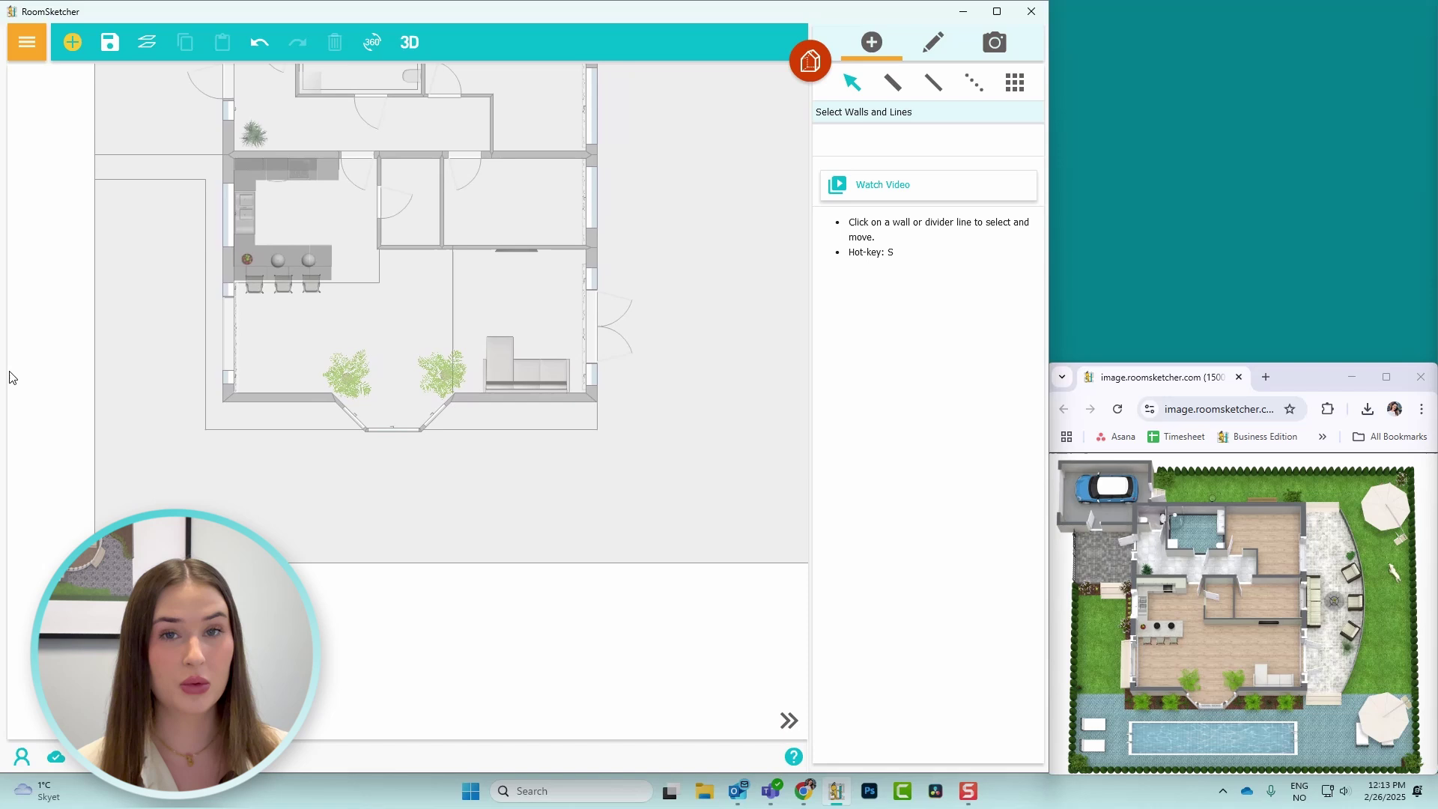
{"action": "left_click", "coordinate": [972, 88]}
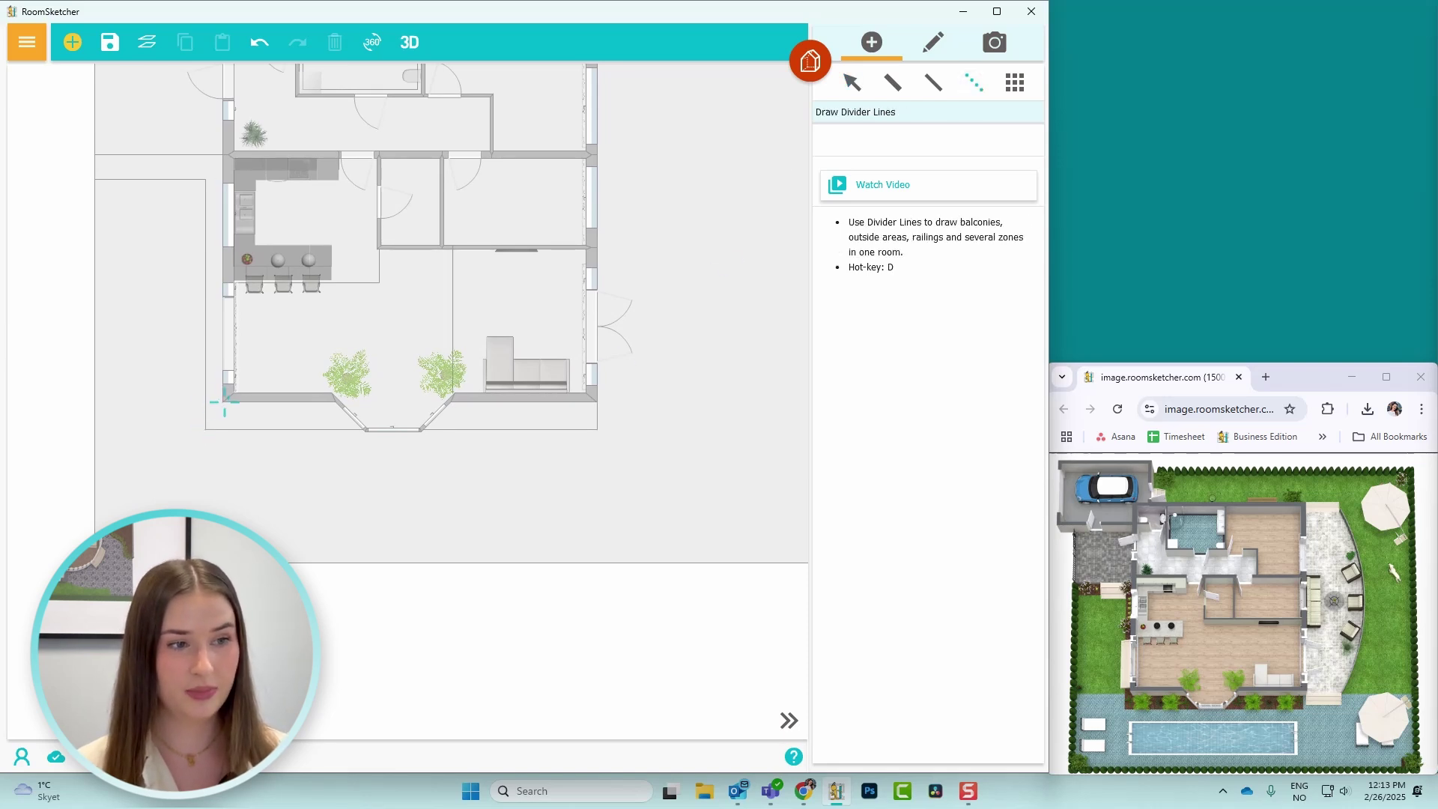
{"action": "left_click", "coordinate": [224, 398]}
{"action": "left_click", "coordinate": [95, 398]}
{"action": "left_click", "coordinate": [597, 399]}
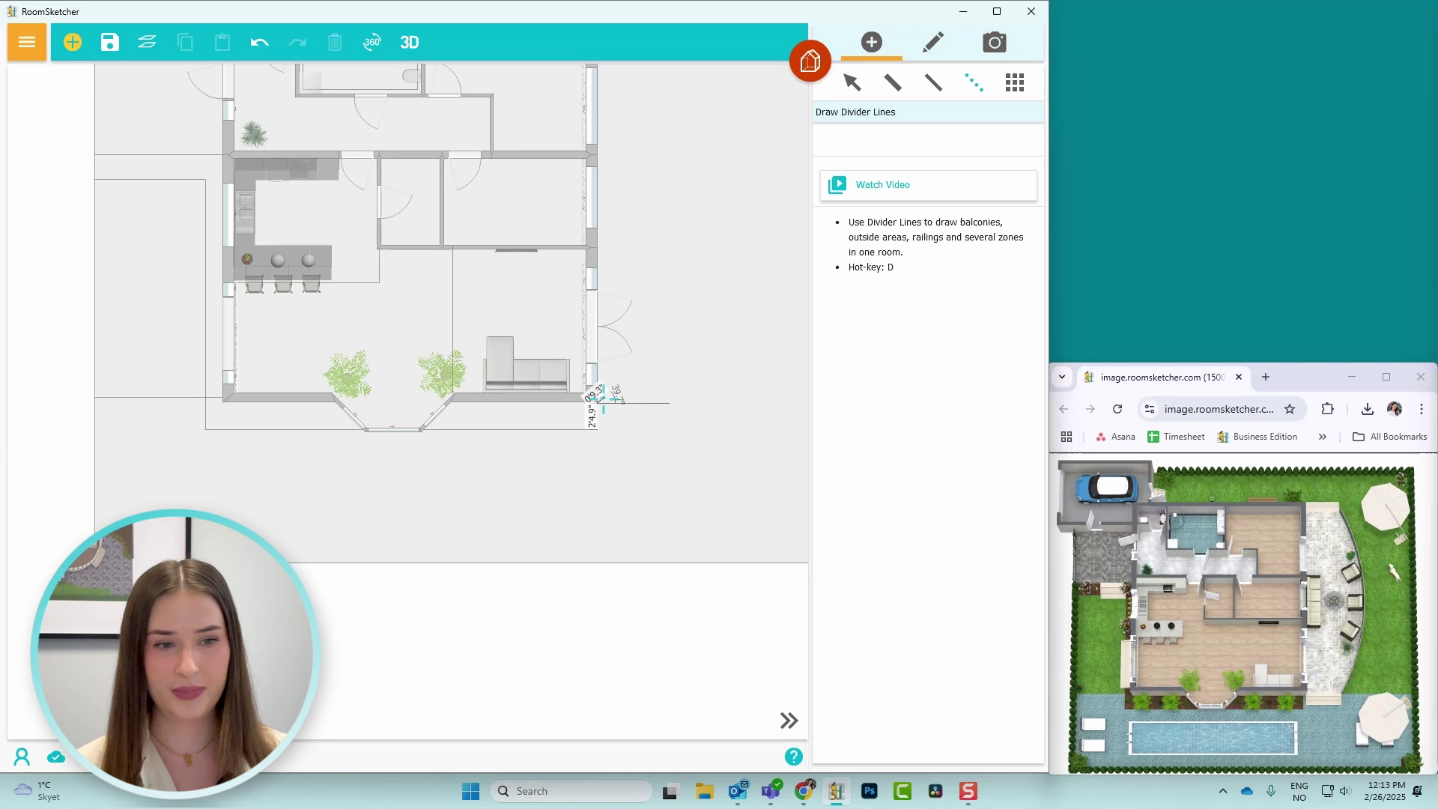
{"action": "scroll", "coordinate": [684, 409], "scroll_direction": "down", "scroll_amount": 3}
{"action": "left_click", "coordinate": [787, 410]}
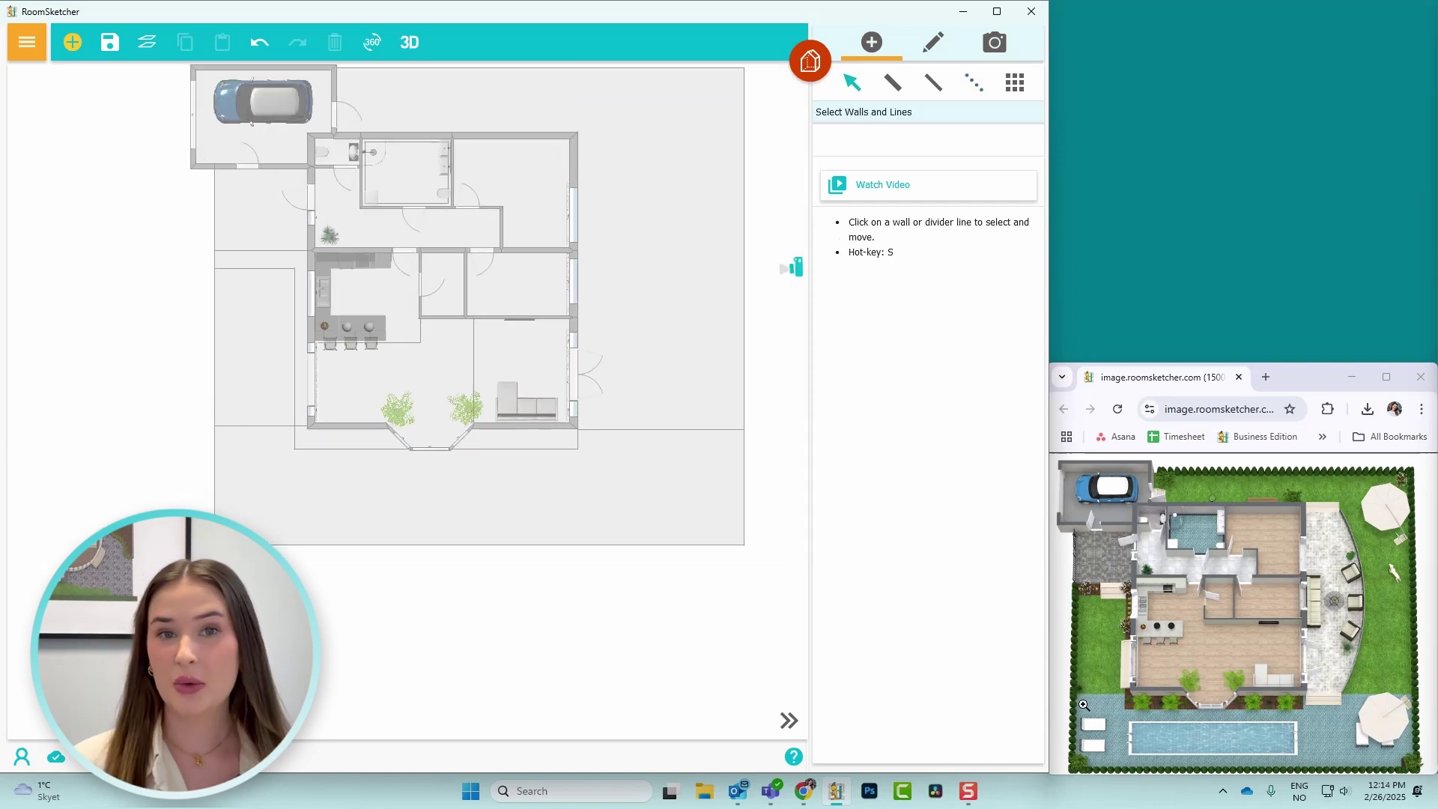
Enclose a small rectangle 2'8" wide and 2'4" high in the yard's lower-left corner with divider lines.
{"action": "scroll", "coordinate": [273, 544], "scroll_direction": "up", "scroll_amount": 3}
{"action": "scroll", "coordinate": [305, 578], "scroll_direction": "up", "scroll_amount": 5}
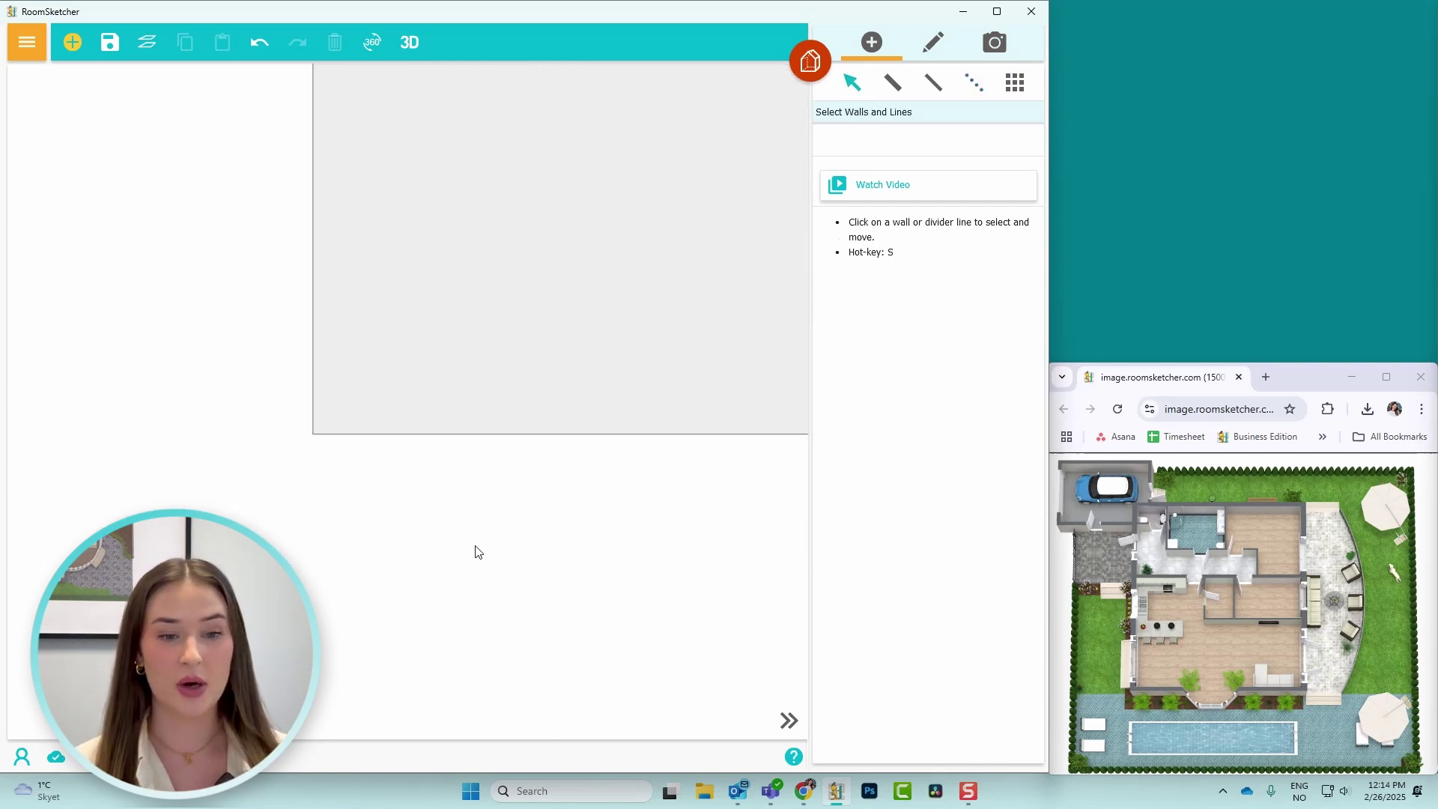
{"action": "key", "text": "d"}
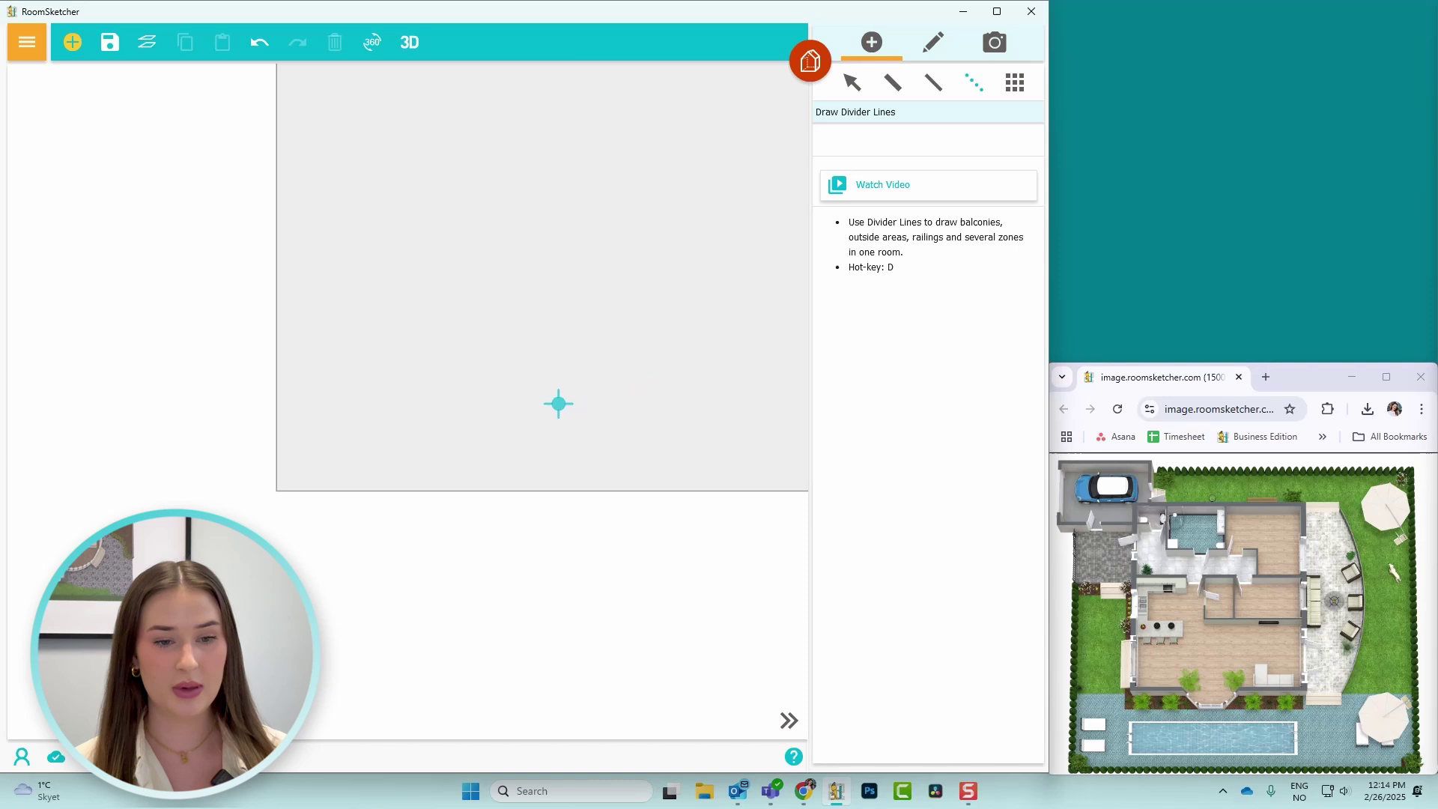
{"action": "left_click", "coordinate": [278, 391]}
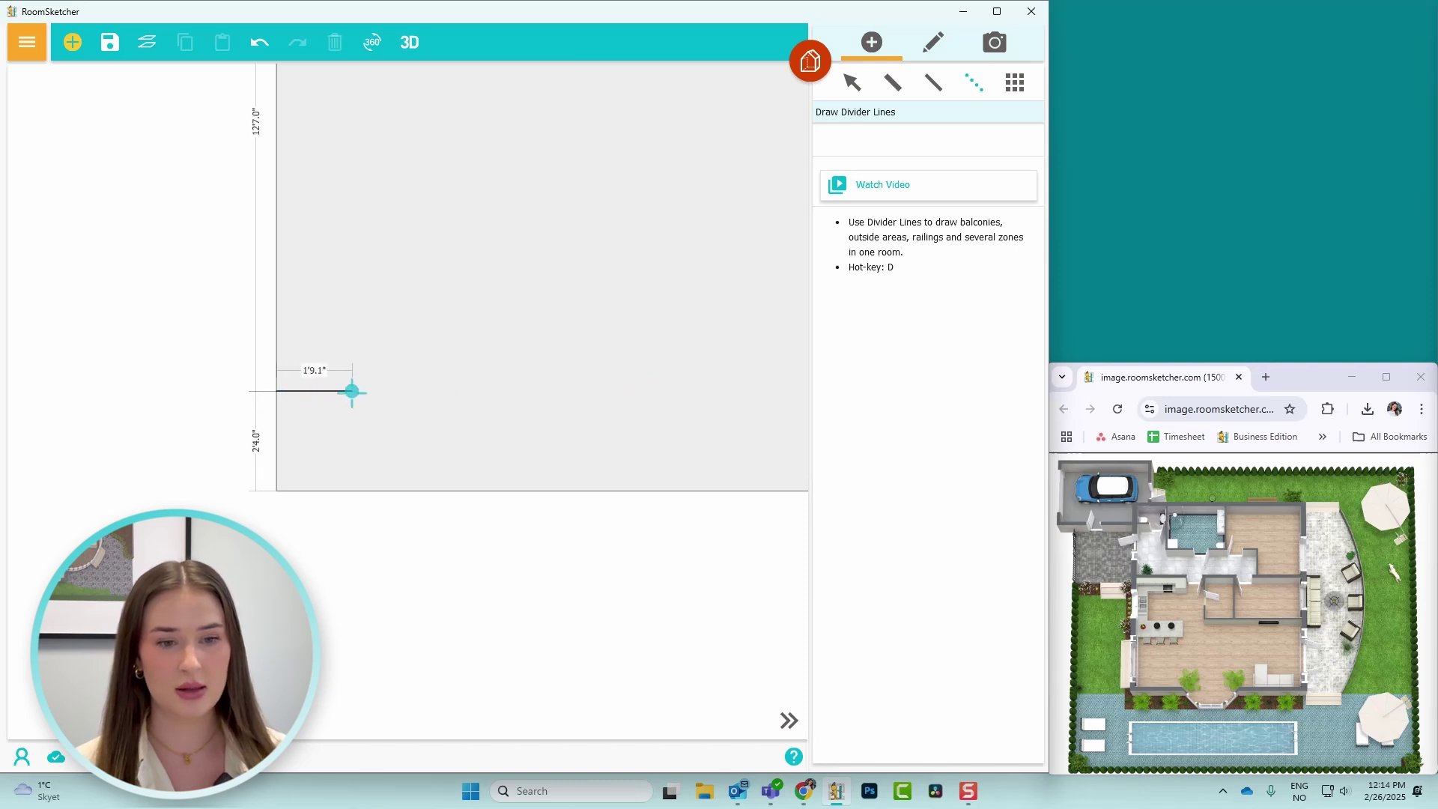
{"action": "left_click", "coordinate": [390, 391]}
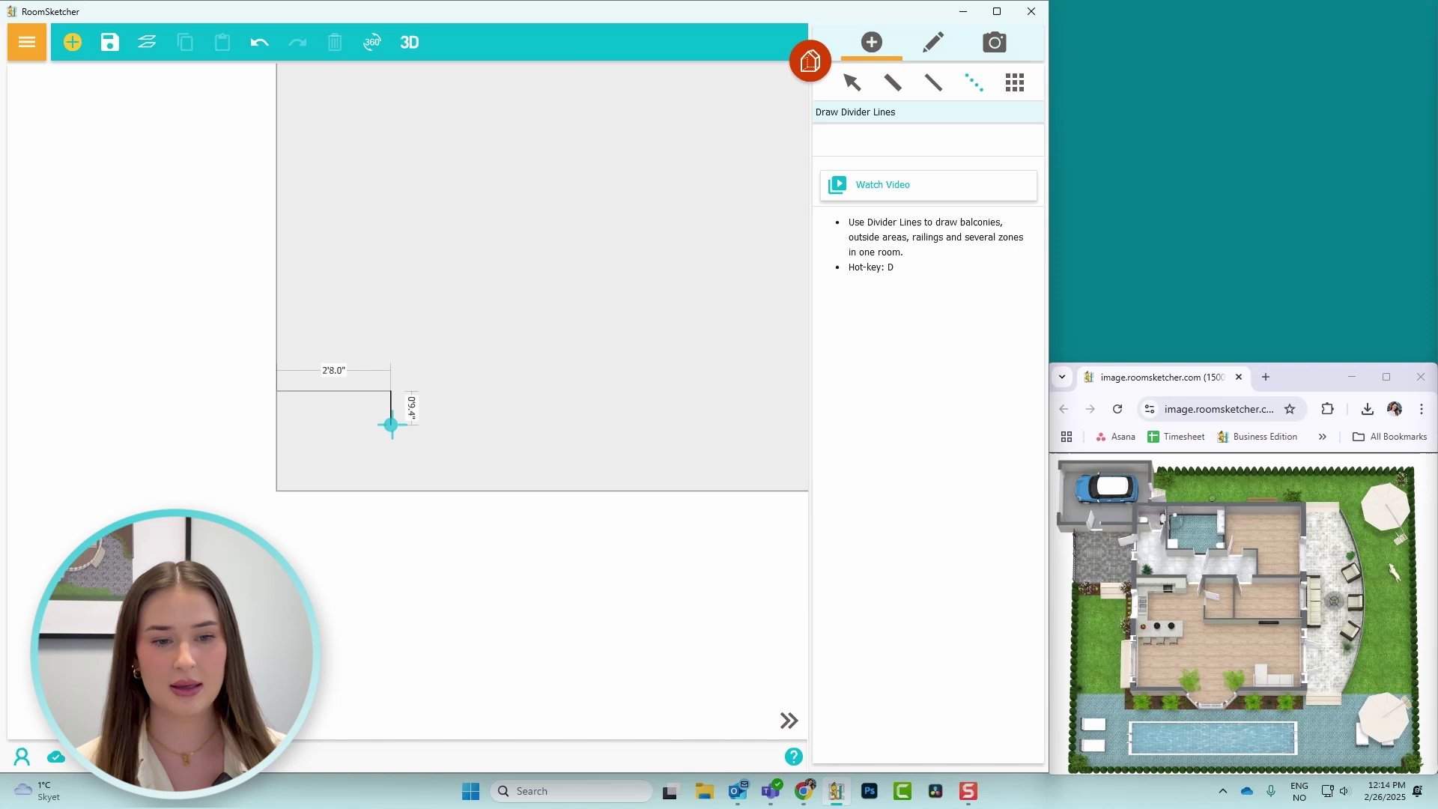
{"action": "left_click", "coordinate": [391, 490]}
{"action": "key", "text": "s"}
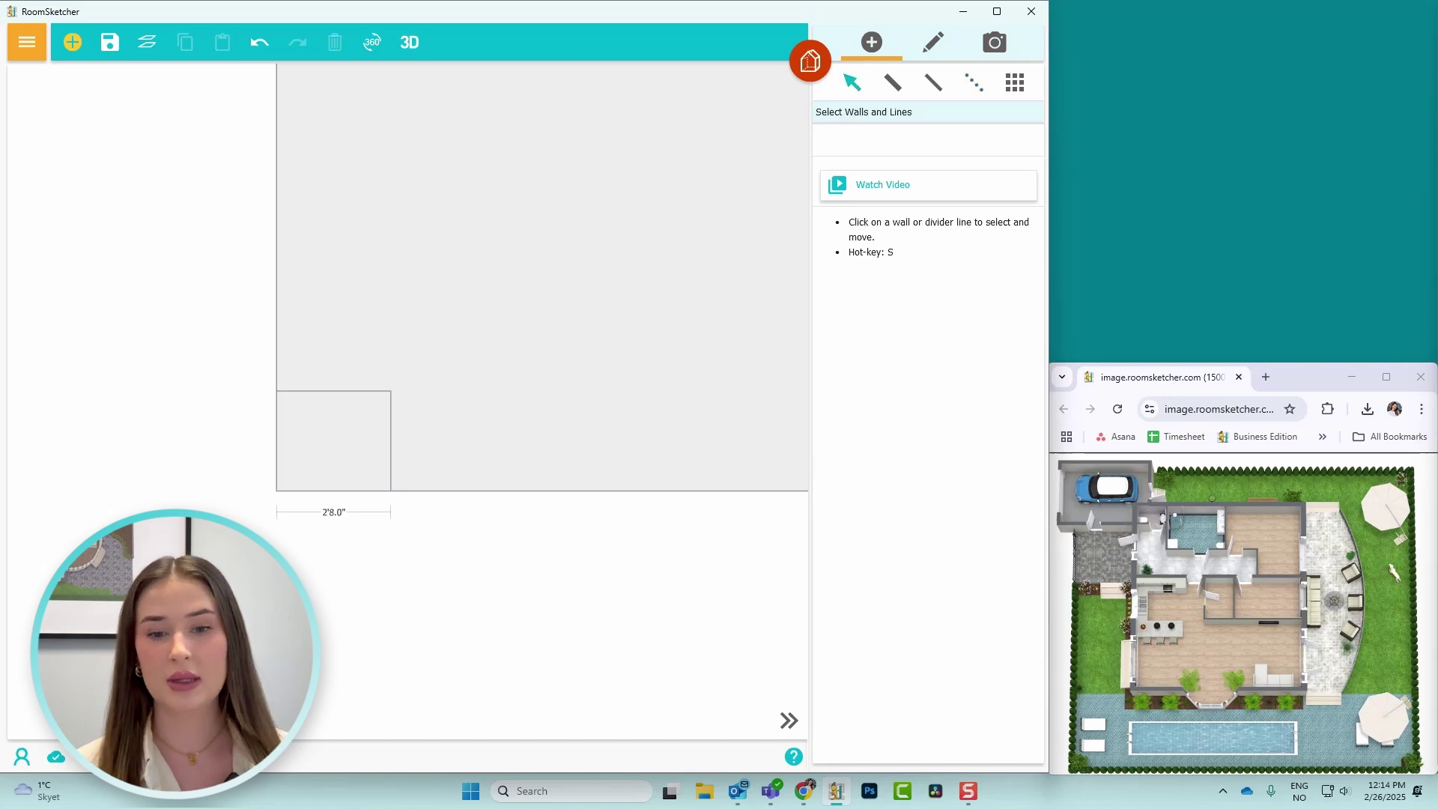
Enclose a matching rectangle 2'8" wide and 2'4" high in the yard's lower-right corner with divider lines.
{"action": "left_click_drag", "start_coordinate": [584, 546], "coordinate": [27, 525]}
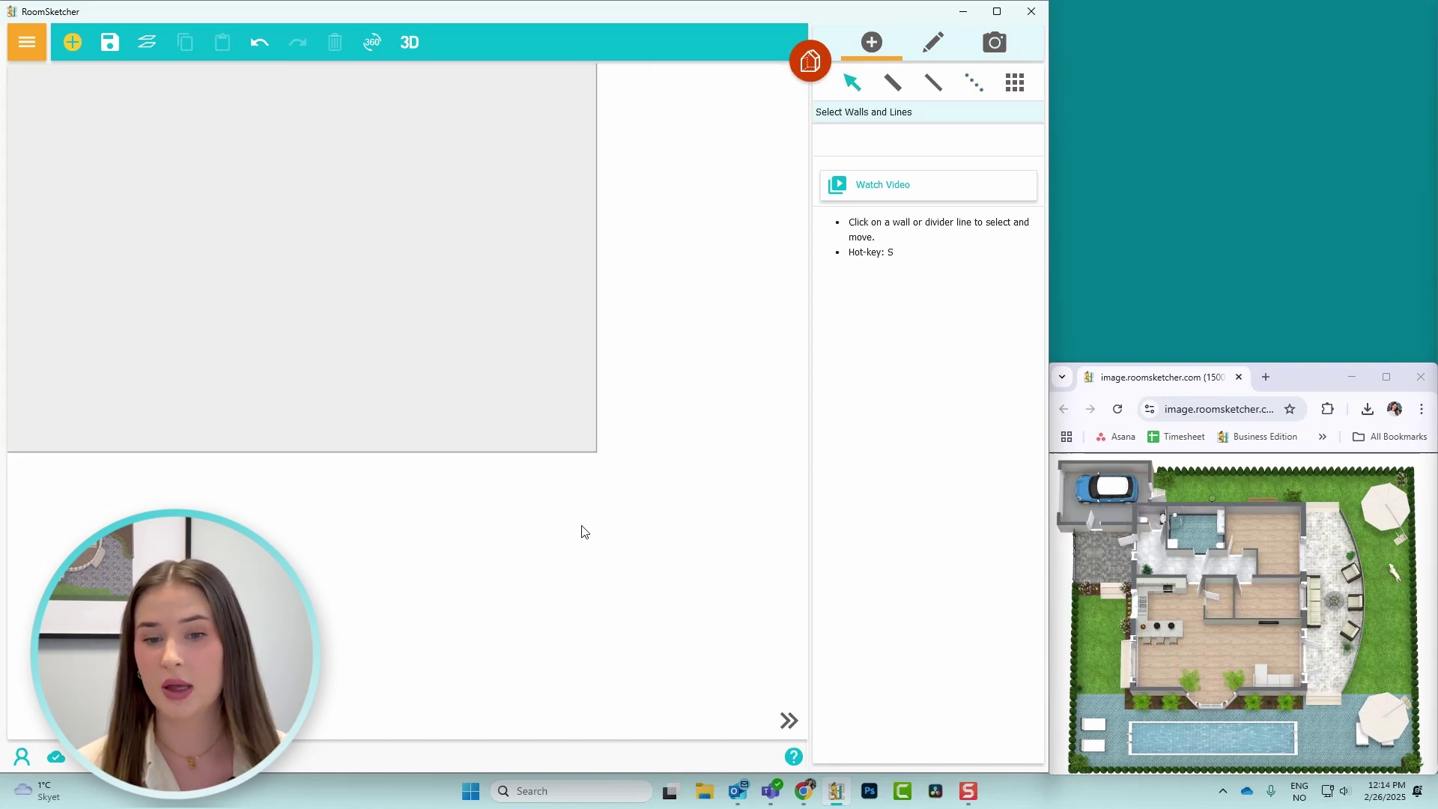
{"action": "key", "text": "d"}
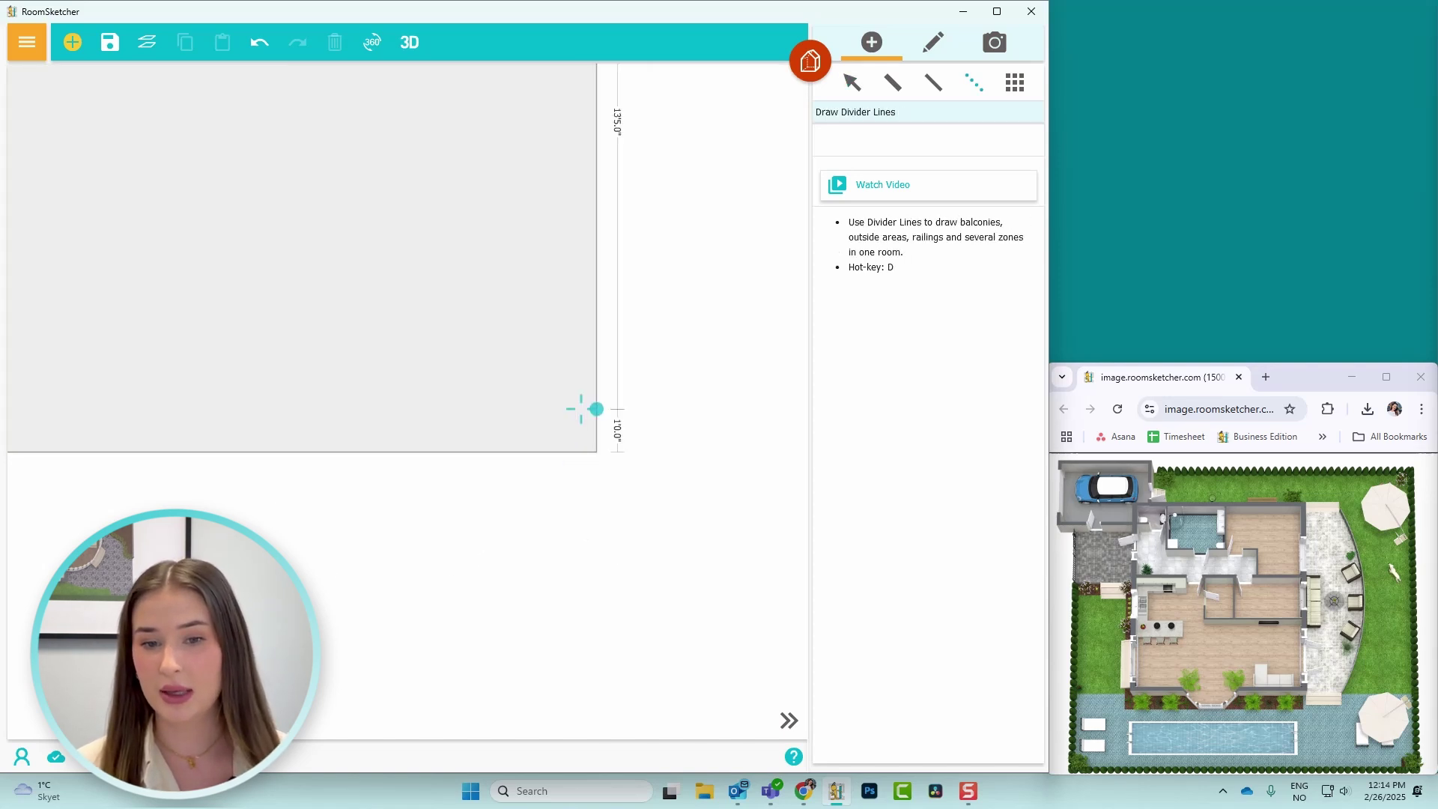
{"action": "left_click", "coordinate": [596, 352]}
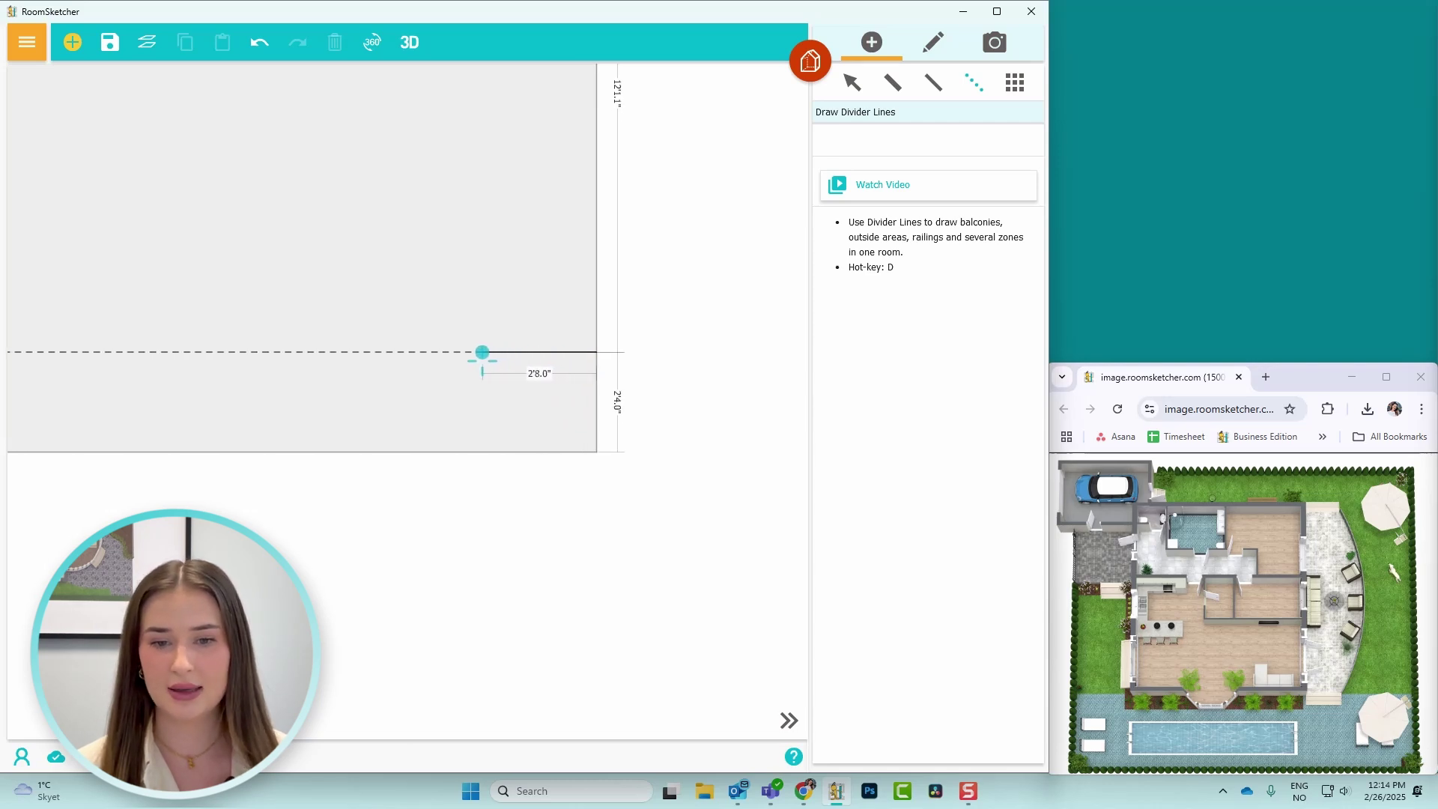
{"action": "left_click", "coordinate": [482, 352]}
{"action": "left_click", "coordinate": [482, 451]}
{"action": "key", "text": "s"}
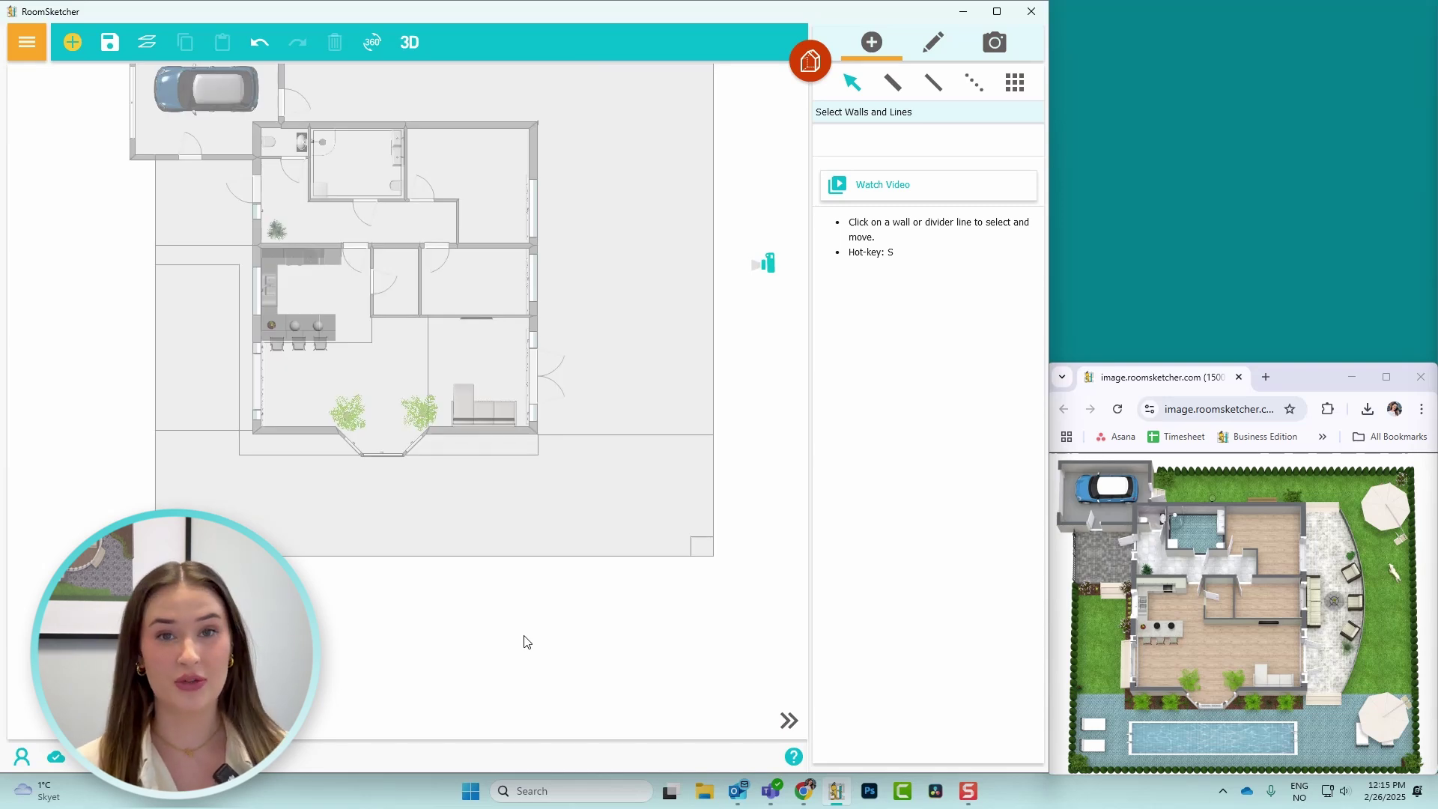
Draw a patio divider about 6'11" right of the house, up from the lower line and across to the upper-right corner, and check its zone.
{"action": "scroll", "coordinate": [574, 475], "scroll_direction": "up", "scroll_amount": 5}
{"action": "key", "text": "d"}
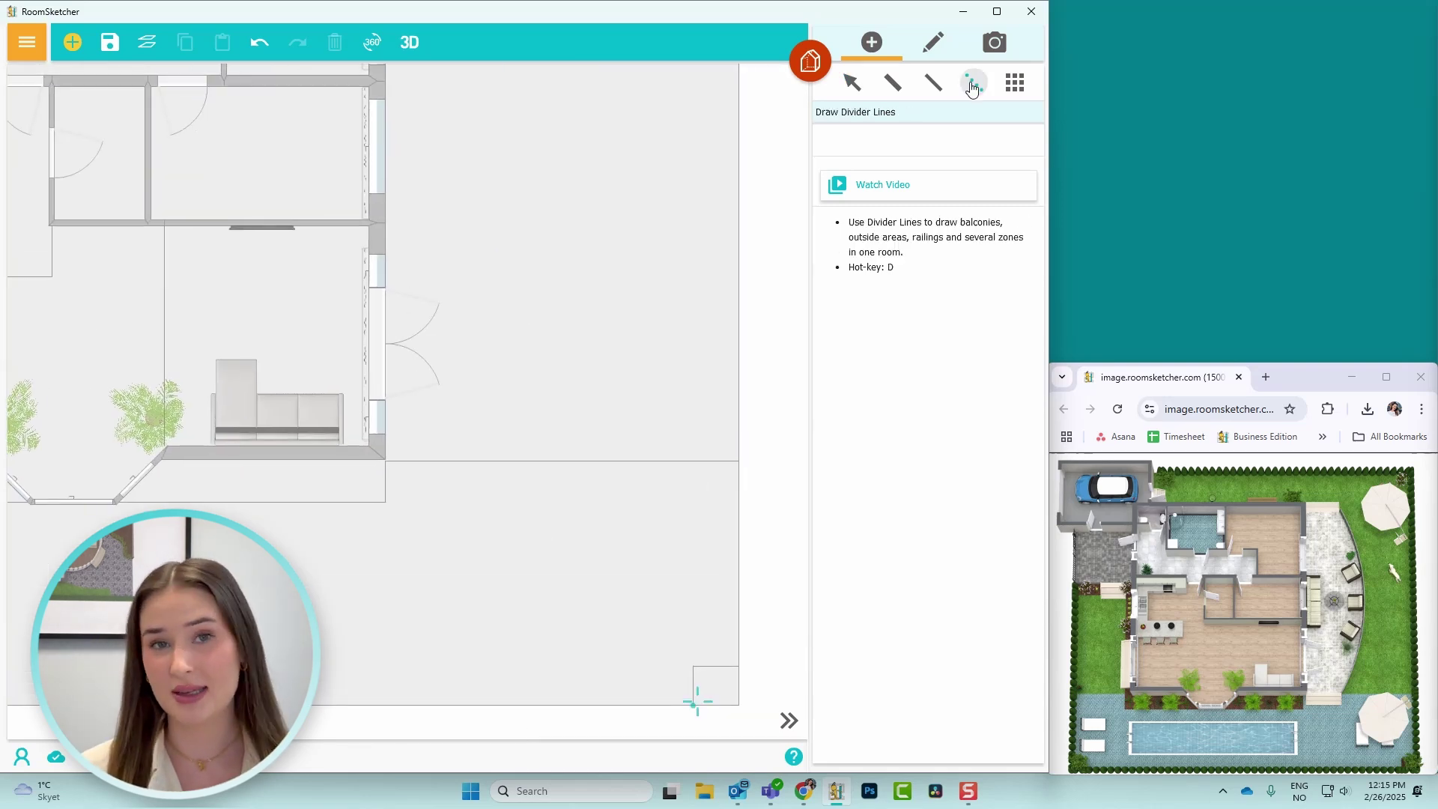
{"action": "scroll", "coordinate": [443, 460], "scroll_direction": "up", "scroll_amount": 2}
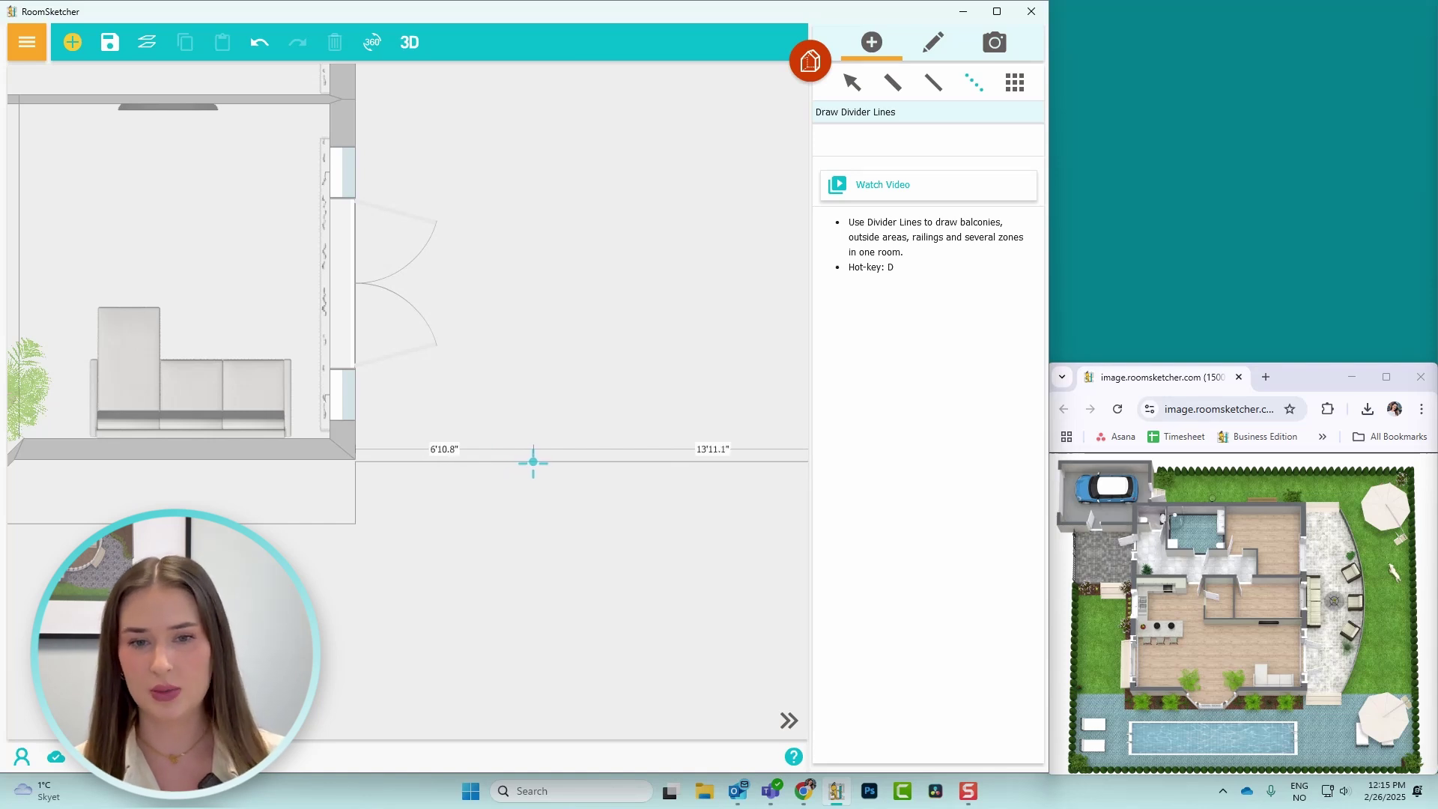
{"action": "scroll", "coordinate": [533, 462], "scroll_direction": "up", "scroll_amount": 1}
{"action": "scroll", "coordinate": [533, 462], "scroll_direction": "up", "scroll_amount": 2}
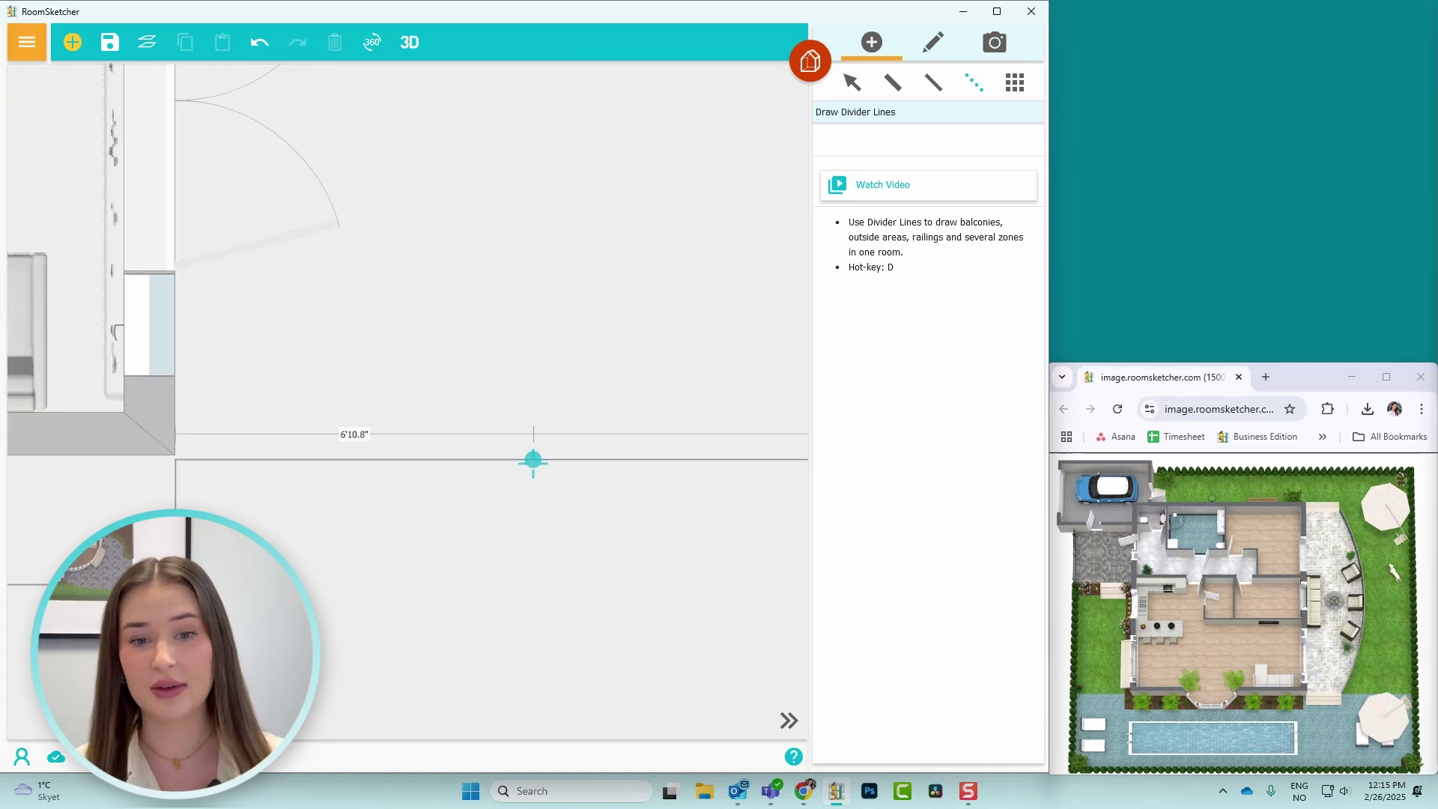
{"action": "scroll", "coordinate": [533, 461], "scroll_direction": "down", "scroll_amount": 5}
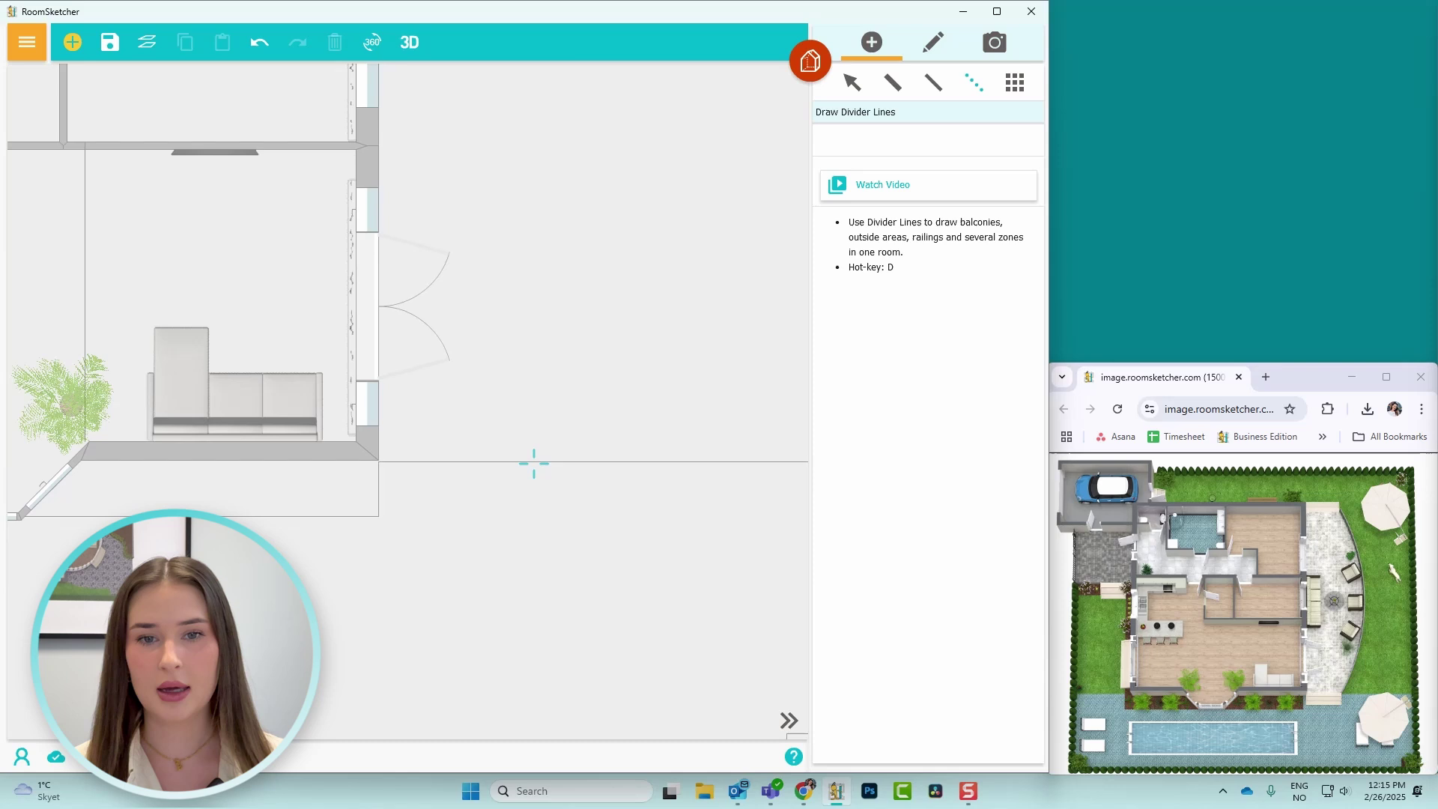
{"action": "mouse_move", "coordinate": [533, 462]}
{"action": "left_mouse_down"}
{"action": "mouse_move", "coordinate": [533, 148]}
{"action": "mouse_move", "coordinate": [475, 148]}
{"action": "left_mouse_up"}
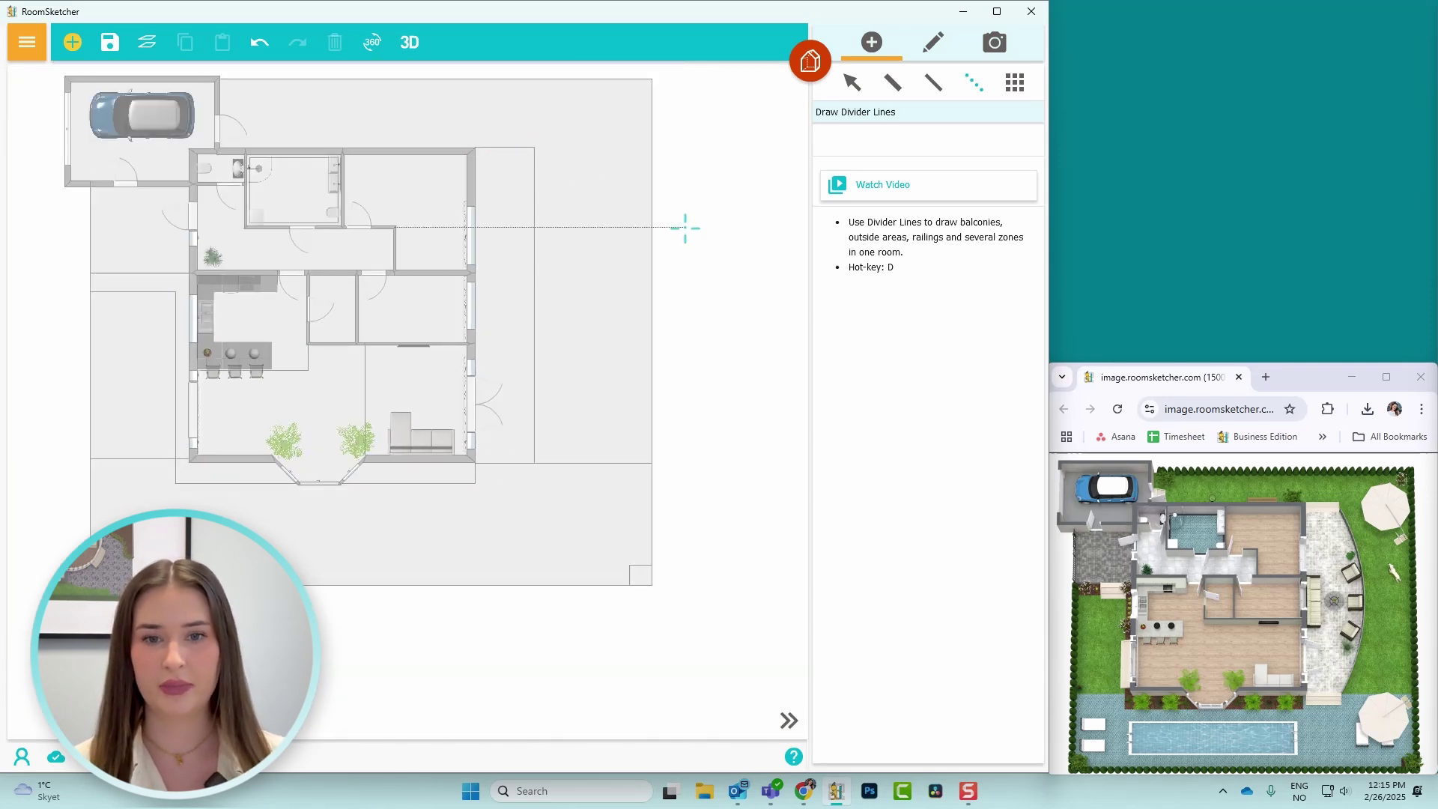
{"action": "key", "text": "s"}
{"action": "left_click_drag", "start_coordinate": [706, 413], "coordinate": [740, 431]}
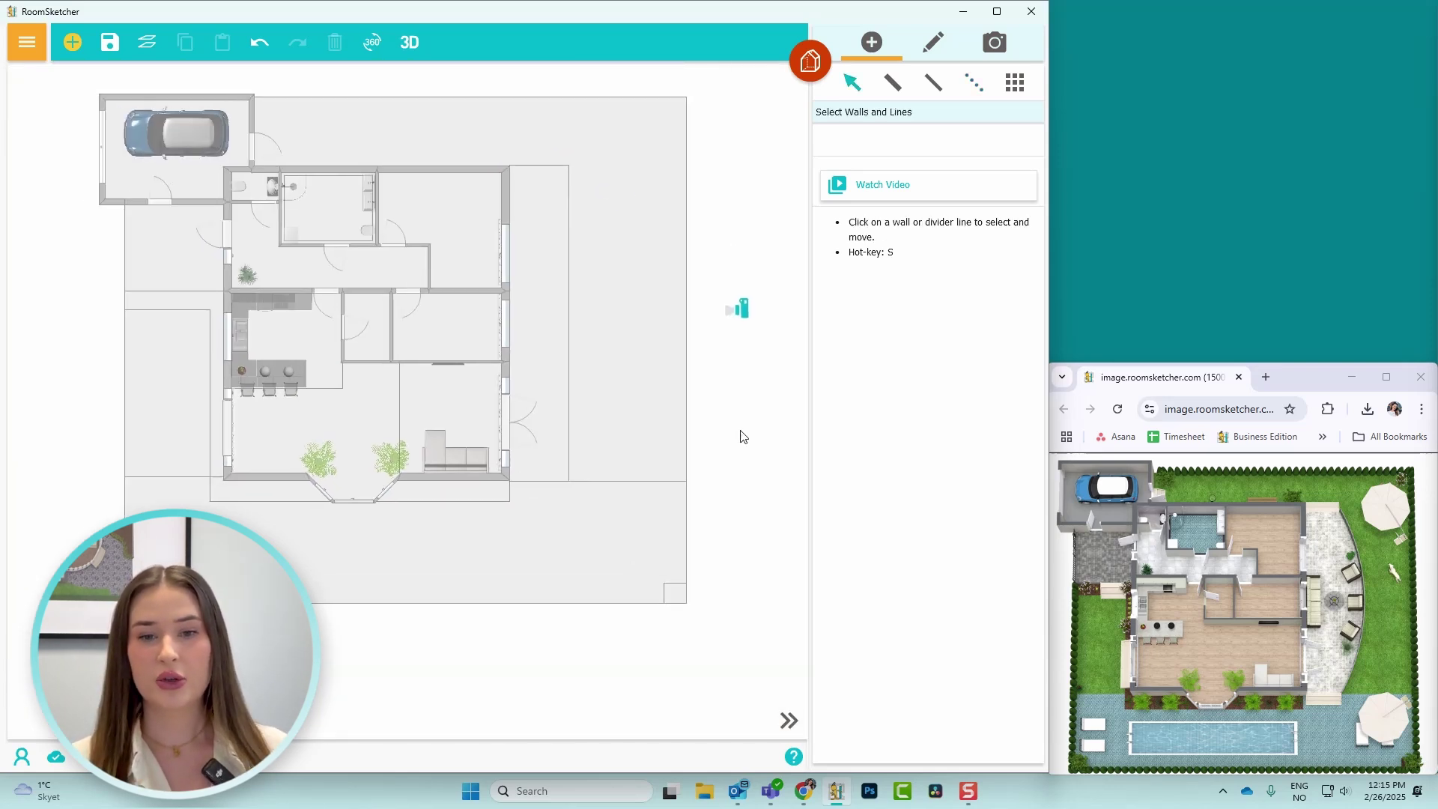
{"action": "left_click", "coordinate": [545, 308]}
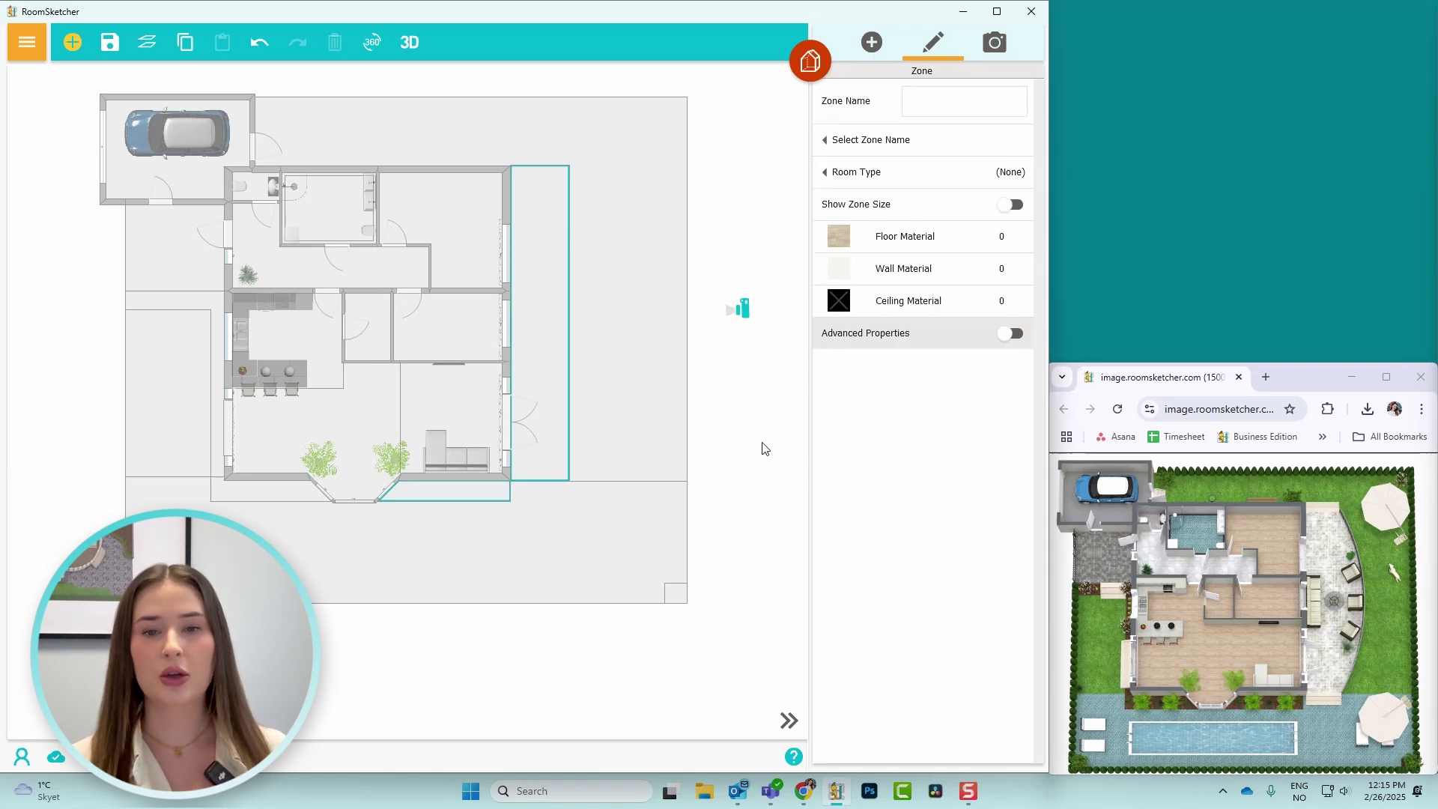
{"action": "left_click", "coordinate": [764, 448]}
Turn the patio's long outer divider into a curved divider with a curve angle of -56.
{"action": "scroll", "coordinate": [642, 325], "scroll_direction": "up", "scroll_amount": 3}
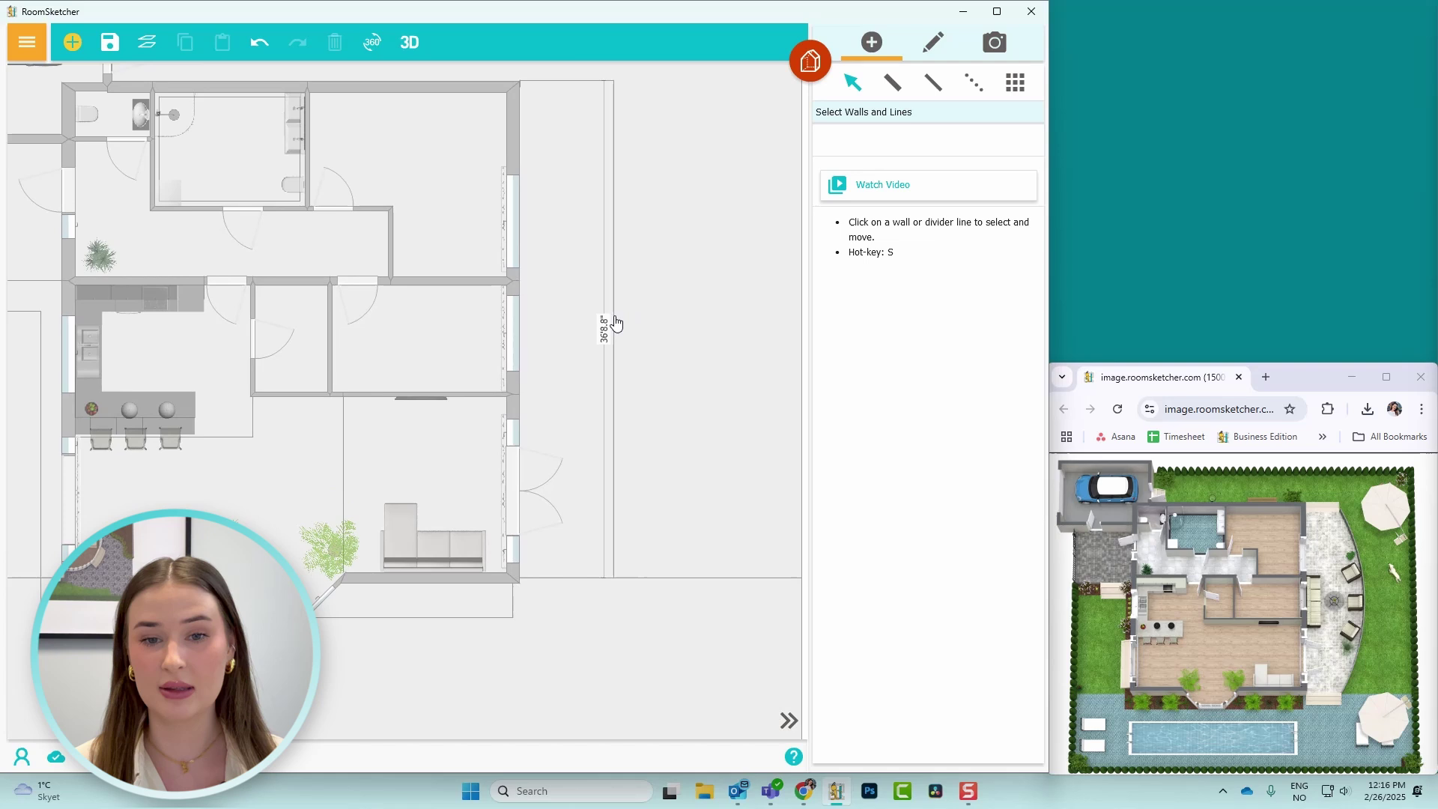
{"action": "left_click", "coordinate": [614, 323]}
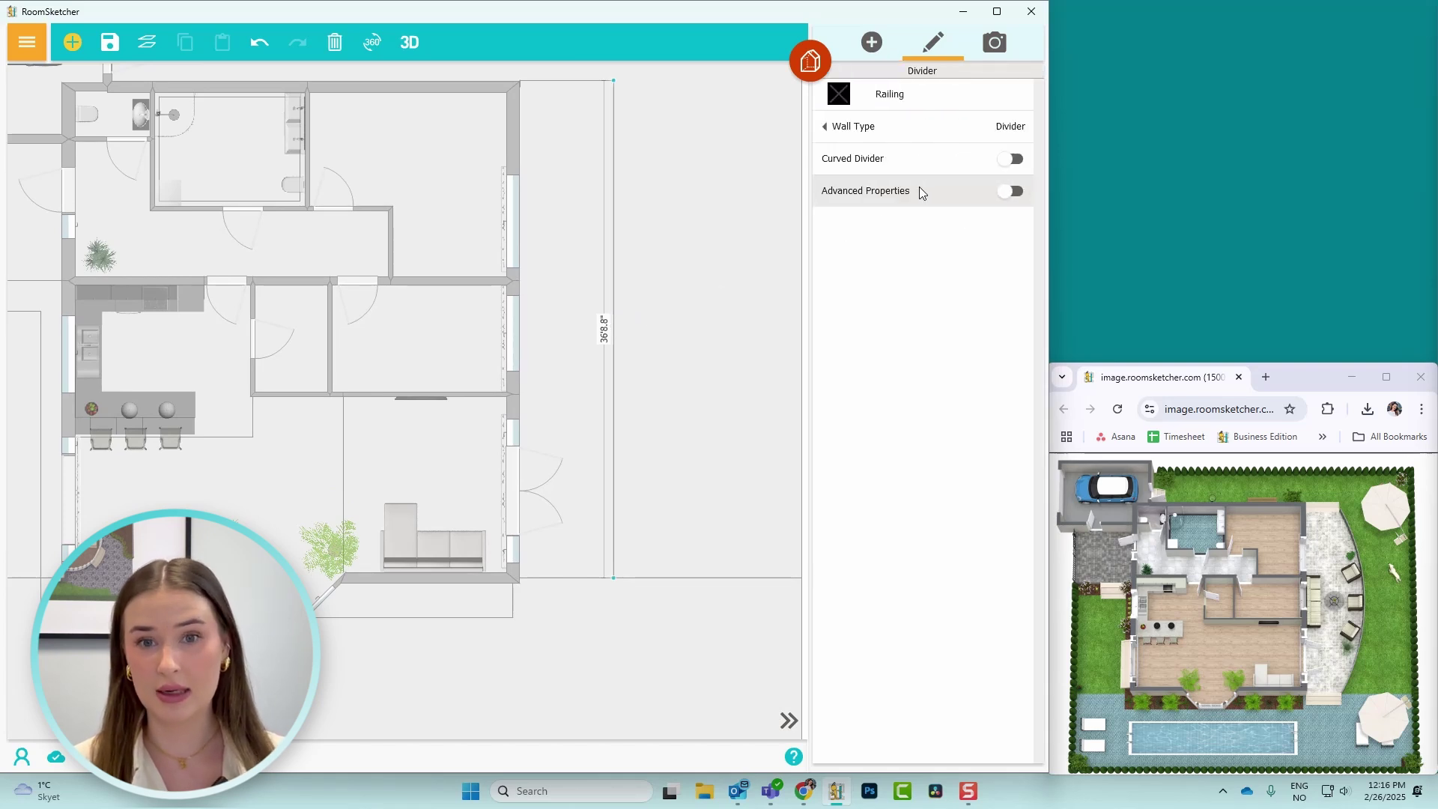
{"action": "left_click", "coordinate": [1011, 164]}
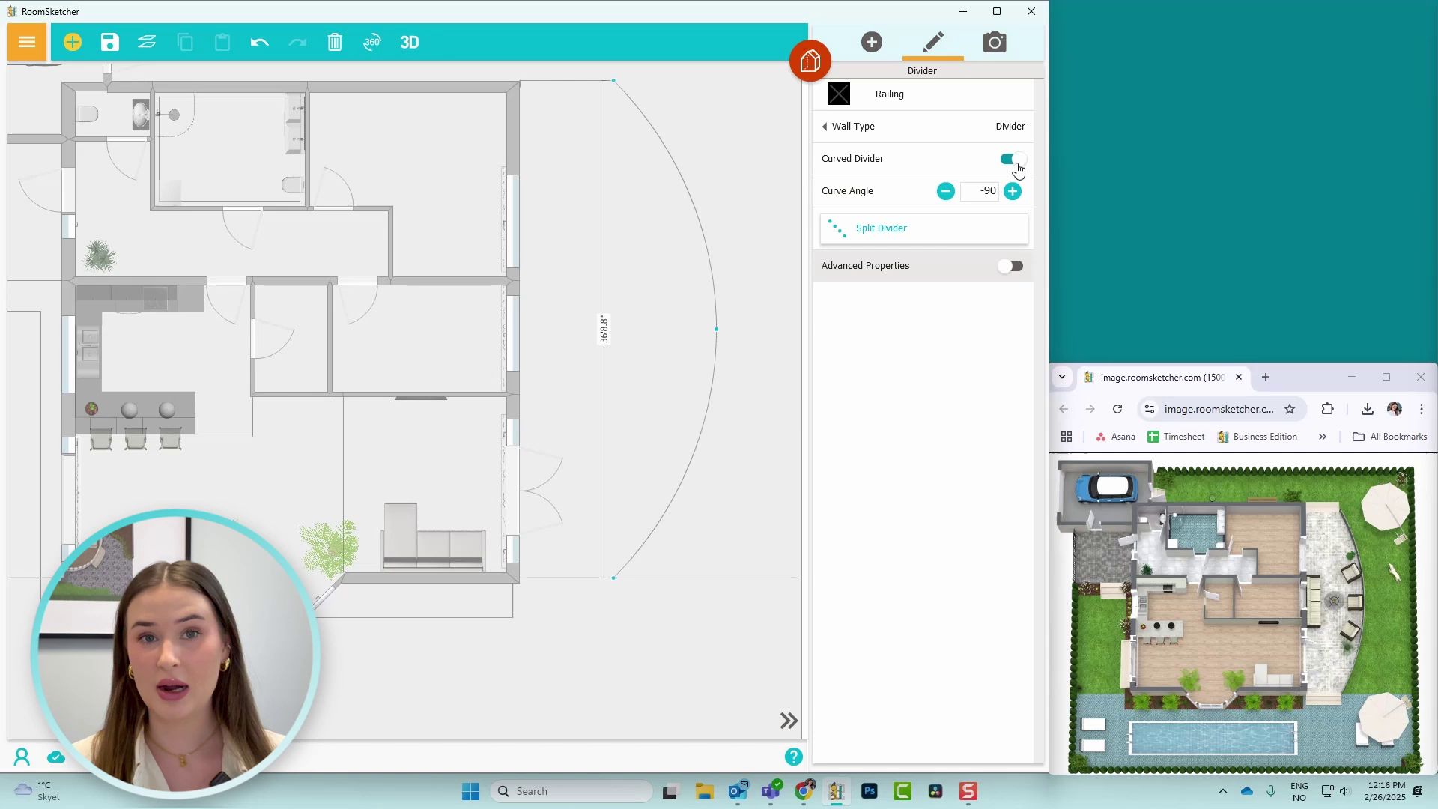
{"action": "left_click_drag", "start_coordinate": [717, 334], "coordinate": [683, 330]}
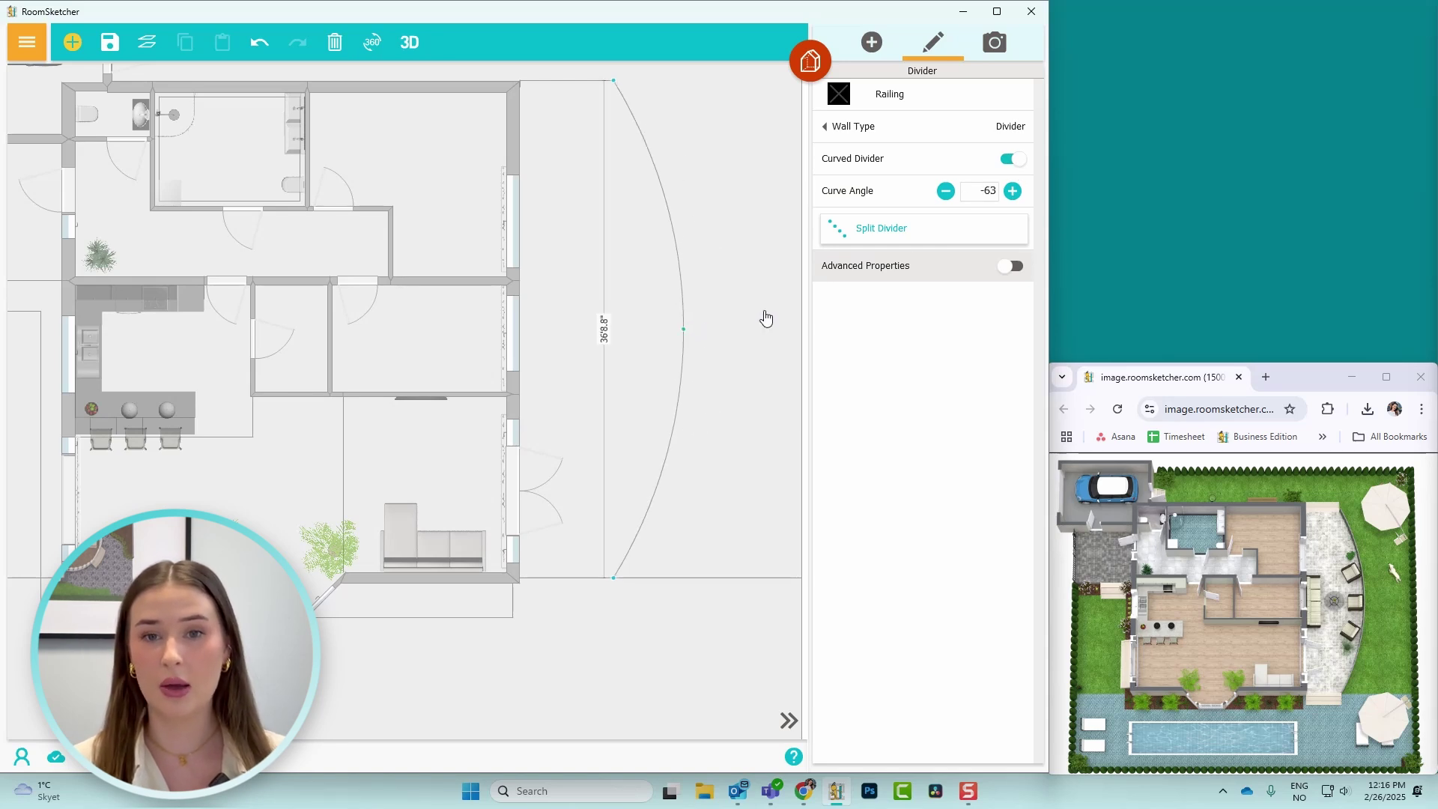
{"action": "left_click", "coordinate": [988, 193]}
{"action": "scroll", "coordinate": [987, 195], "scroll_direction": "up", "scroll_amount": 7}
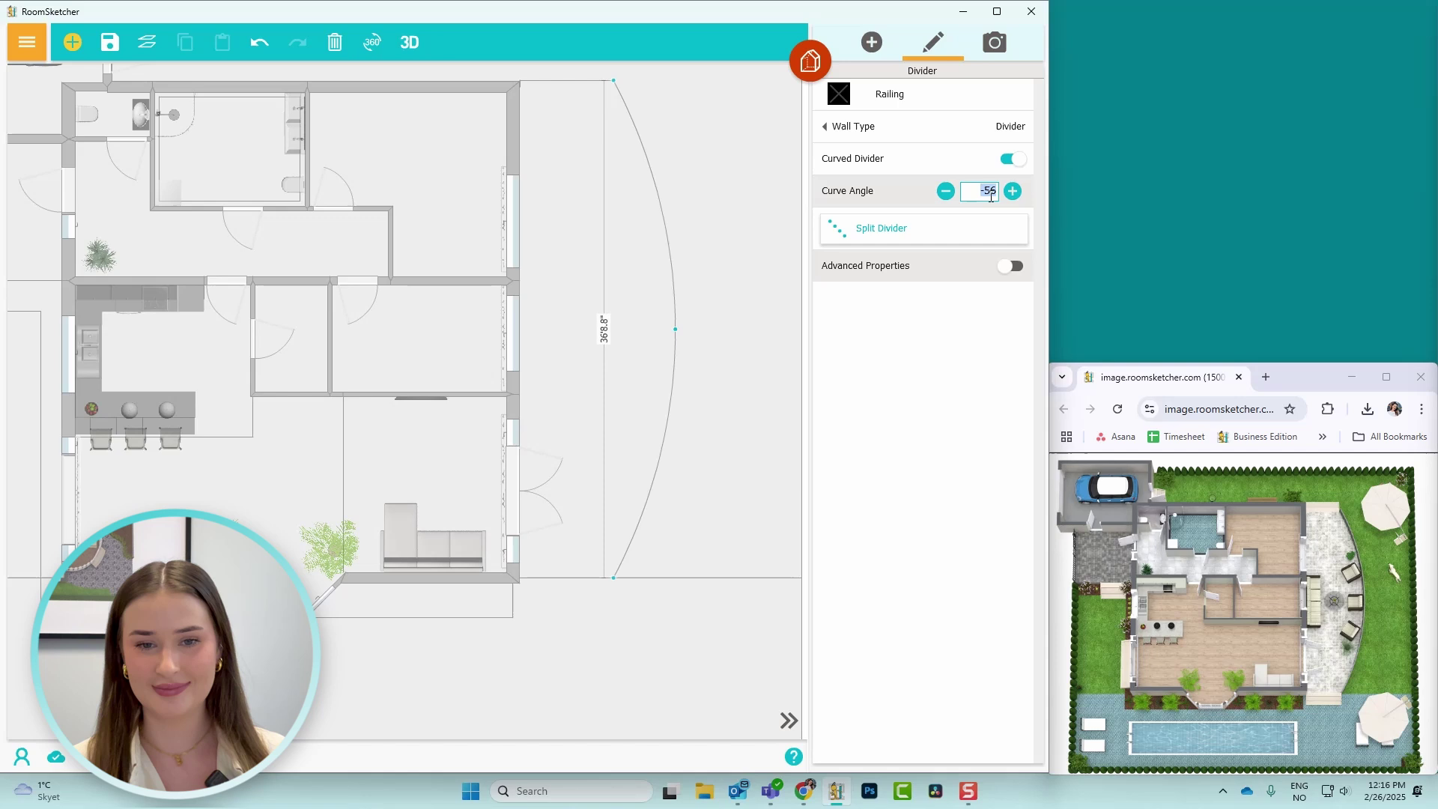
{"action": "scroll", "coordinate": [703, 361], "scroll_direction": "down", "scroll_amount": 3}
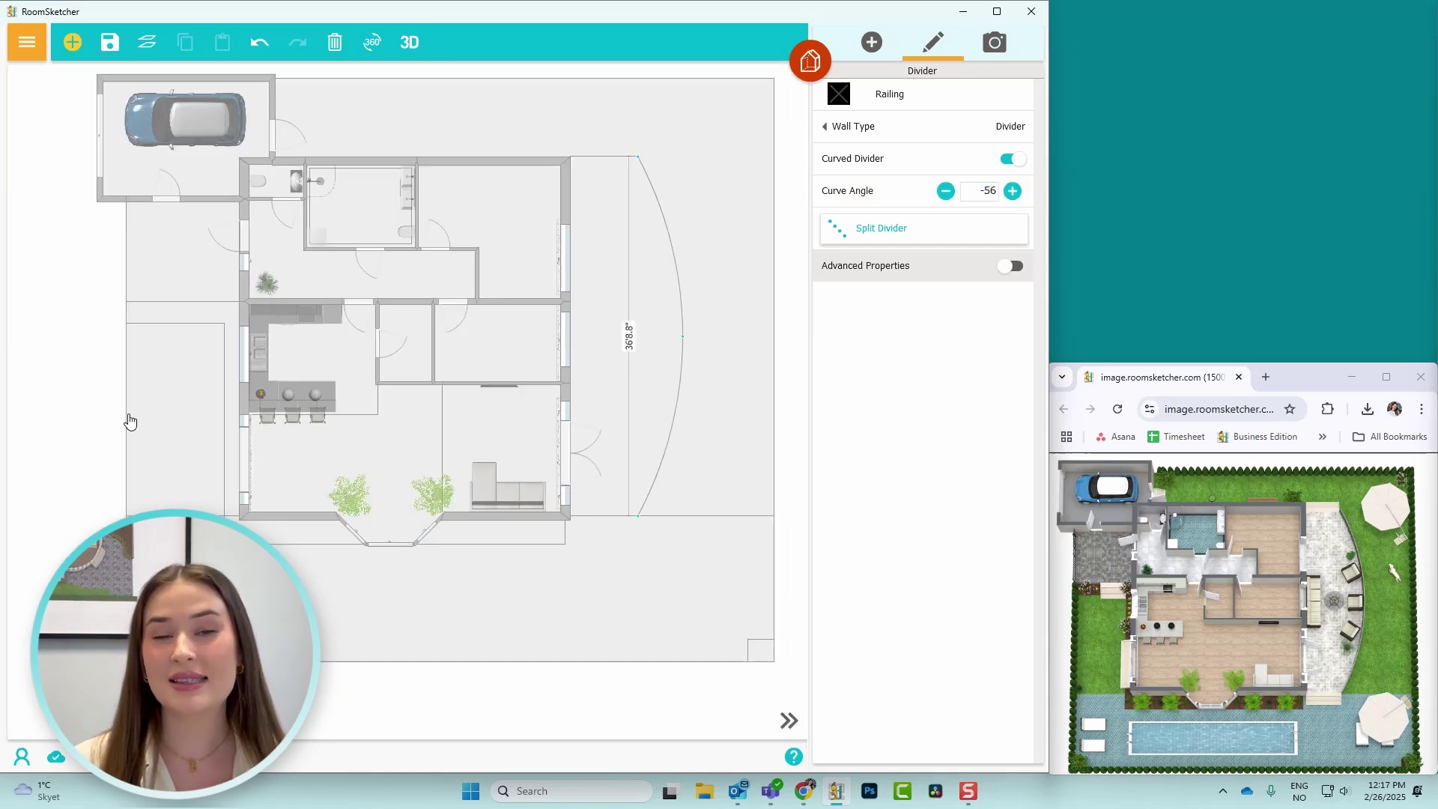
{"action": "left_click", "coordinate": [57, 416]}
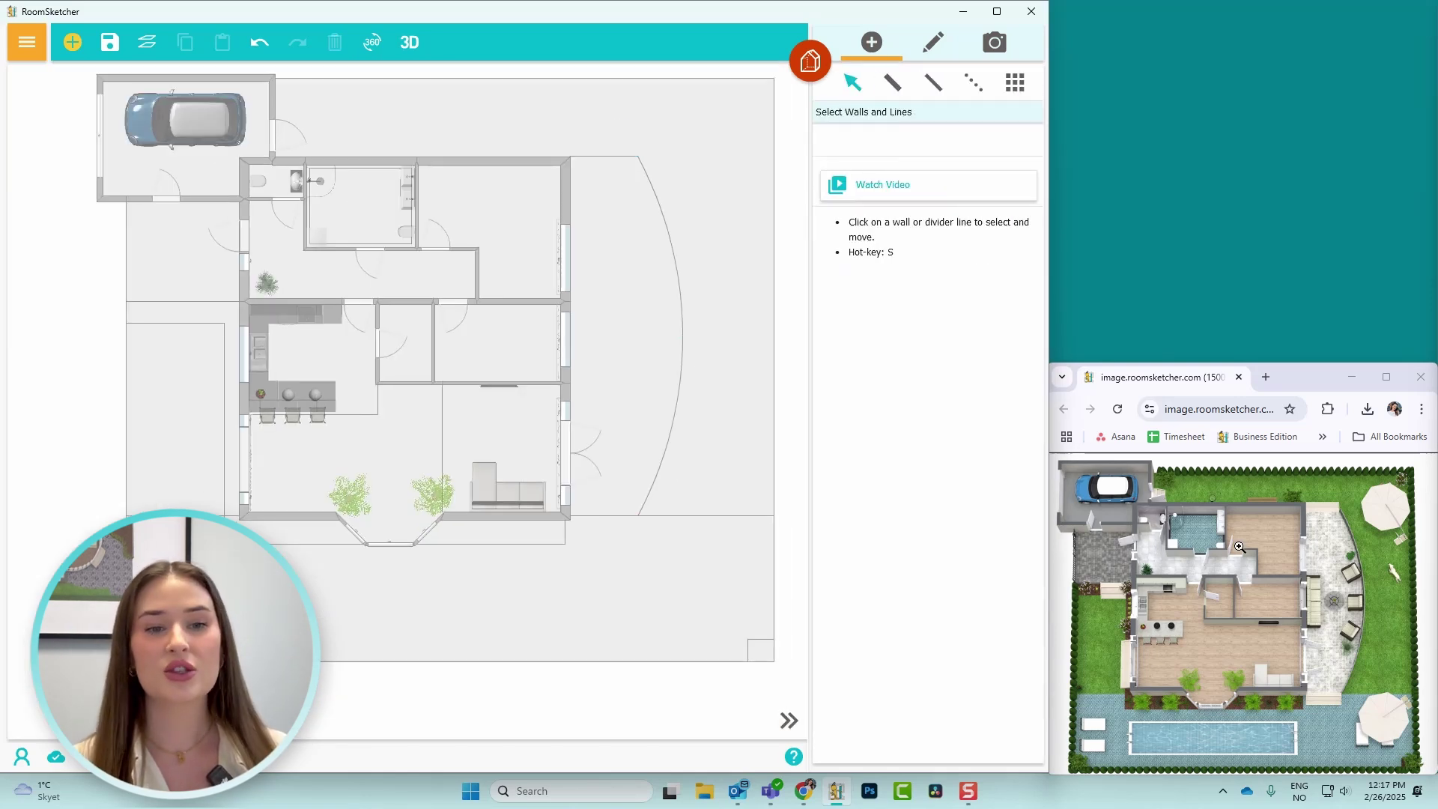
Set the floor height of the narrow L-shaped zone left of the house to -20.5 in through its advanced properties.
{"action": "scroll", "coordinate": [288, 389], "scroll_direction": "up", "scroll_amount": 1}
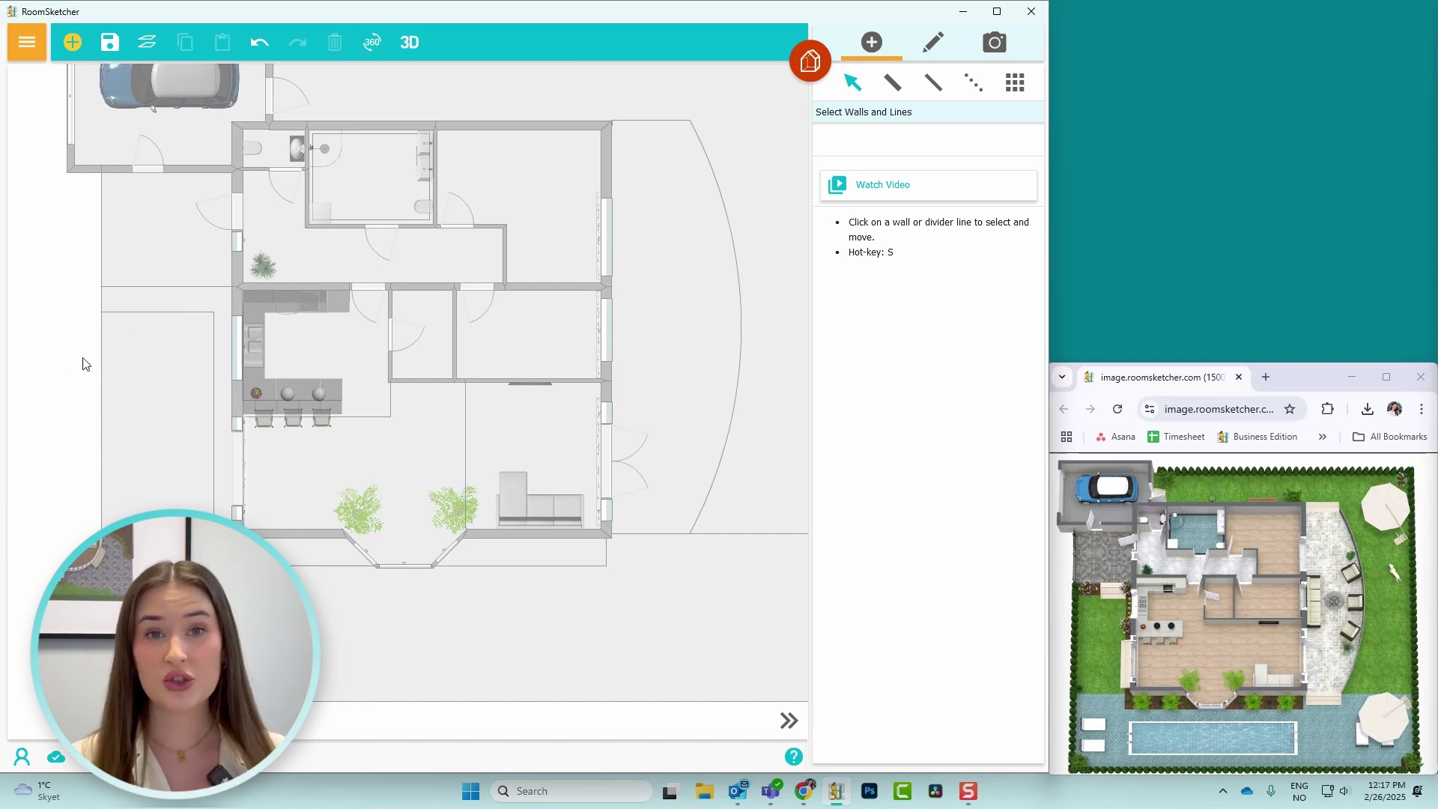
{"action": "left_click_drag", "start_coordinate": [83, 364], "coordinate": [237, 352]}
{"action": "left_click", "coordinate": [365, 296]}
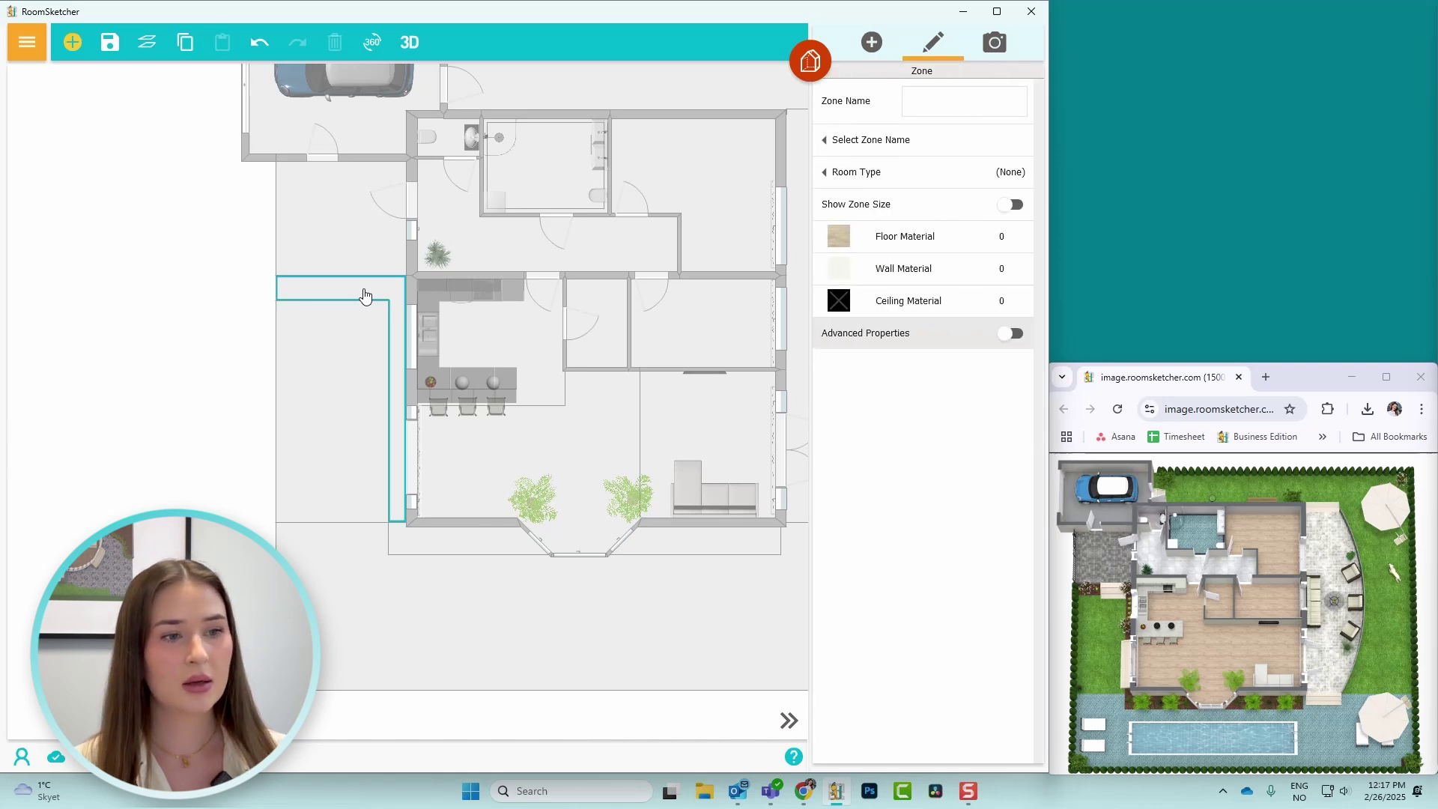
{"action": "left_click", "coordinate": [1013, 334]}
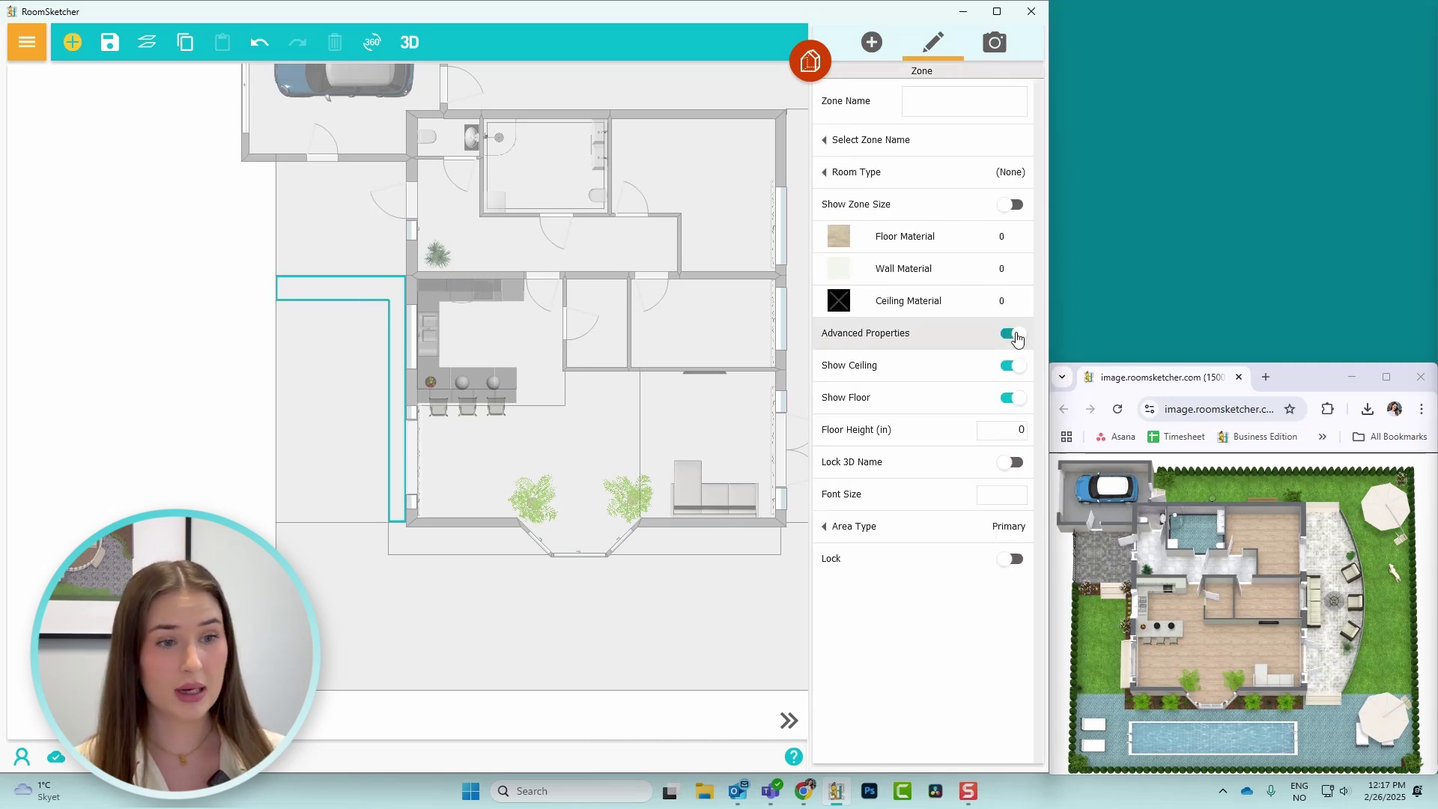
{"action": "left_click", "coordinate": [1015, 432]}
{"action": "type", "text": "20.5"}
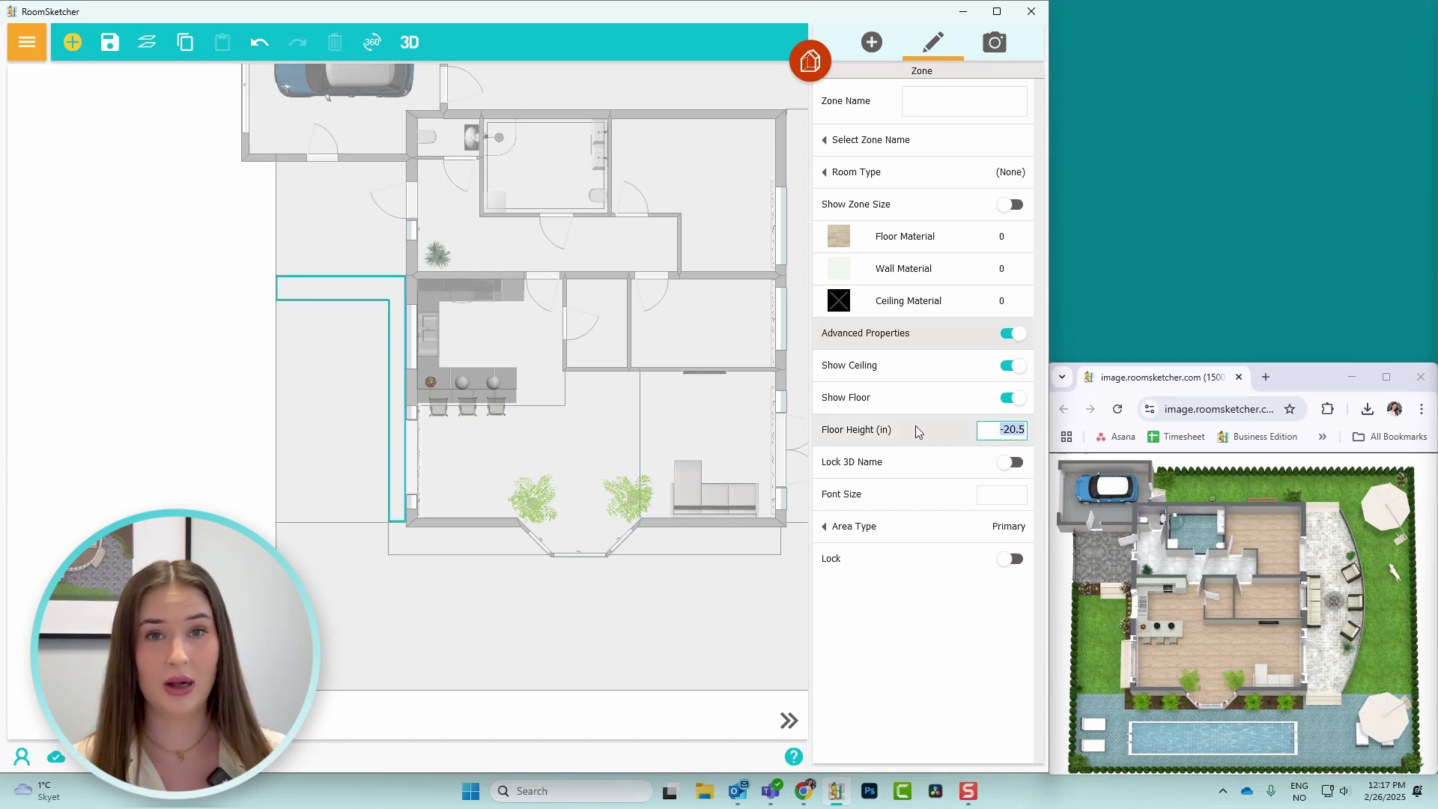
Set the floor height to -20.5 in for the rectangular lawn zone left of the house and the large pool zone below it.
{"action": "left_click", "coordinate": [322, 405]}
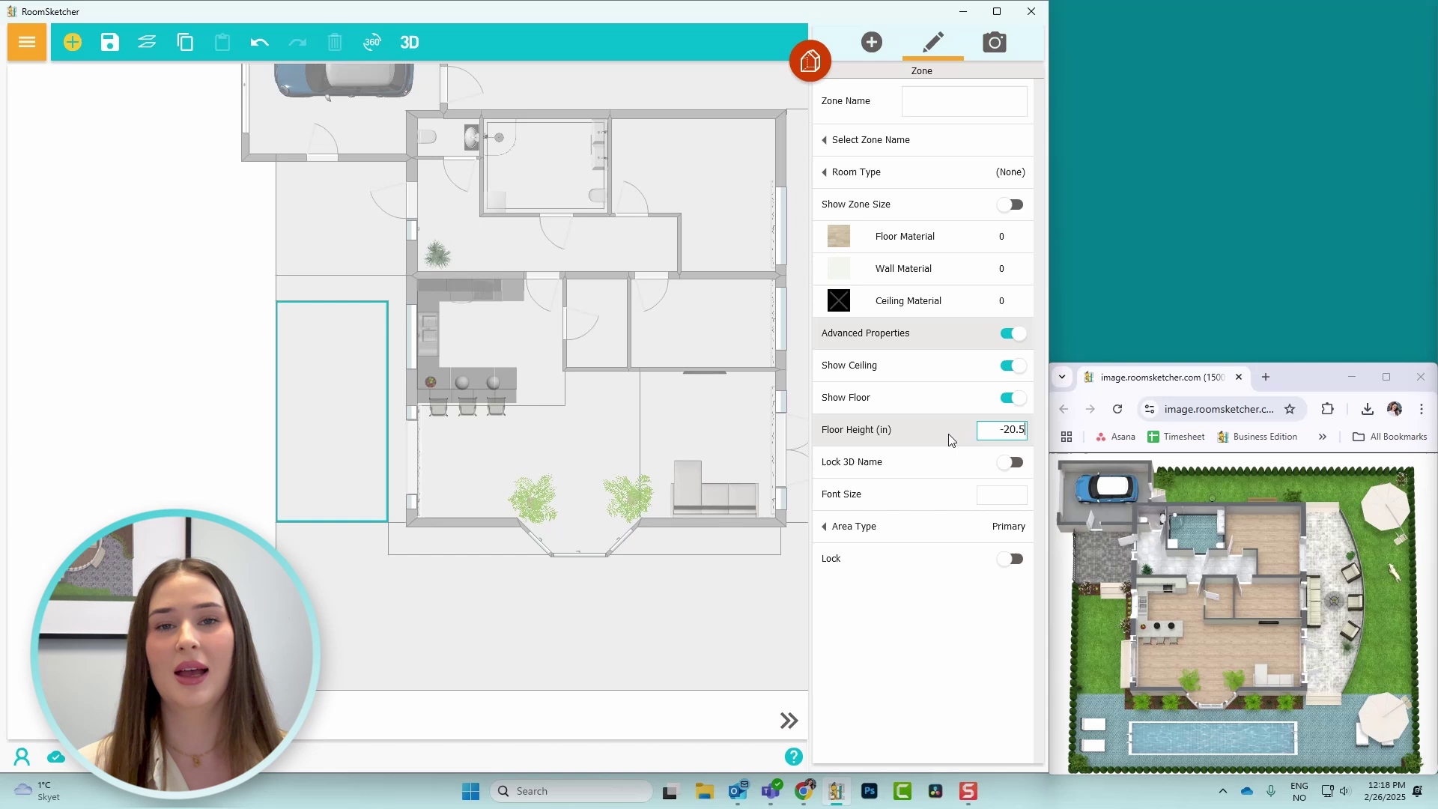
{"action": "left_click", "coordinate": [1003, 429]}
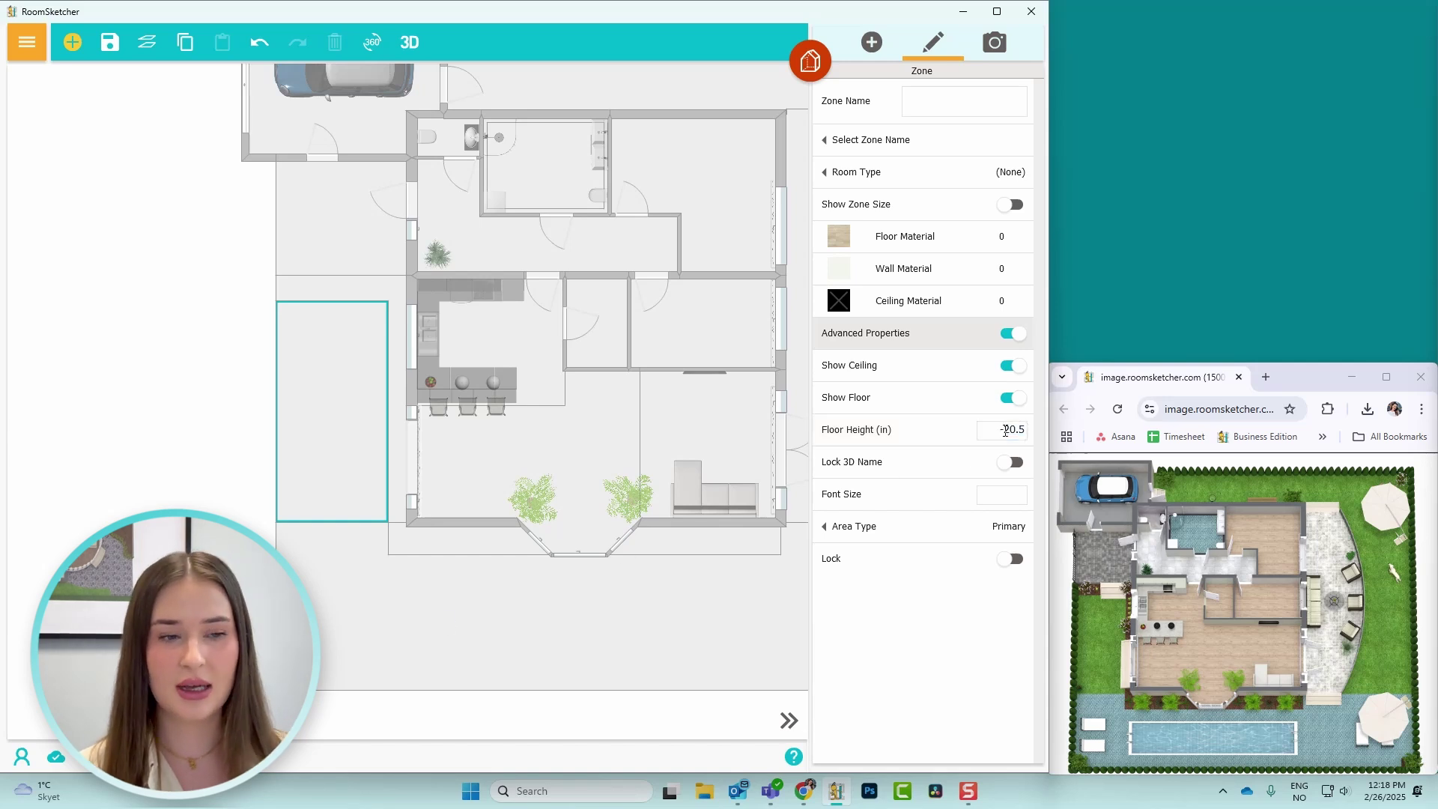
{"action": "left_click", "coordinate": [409, 619]}
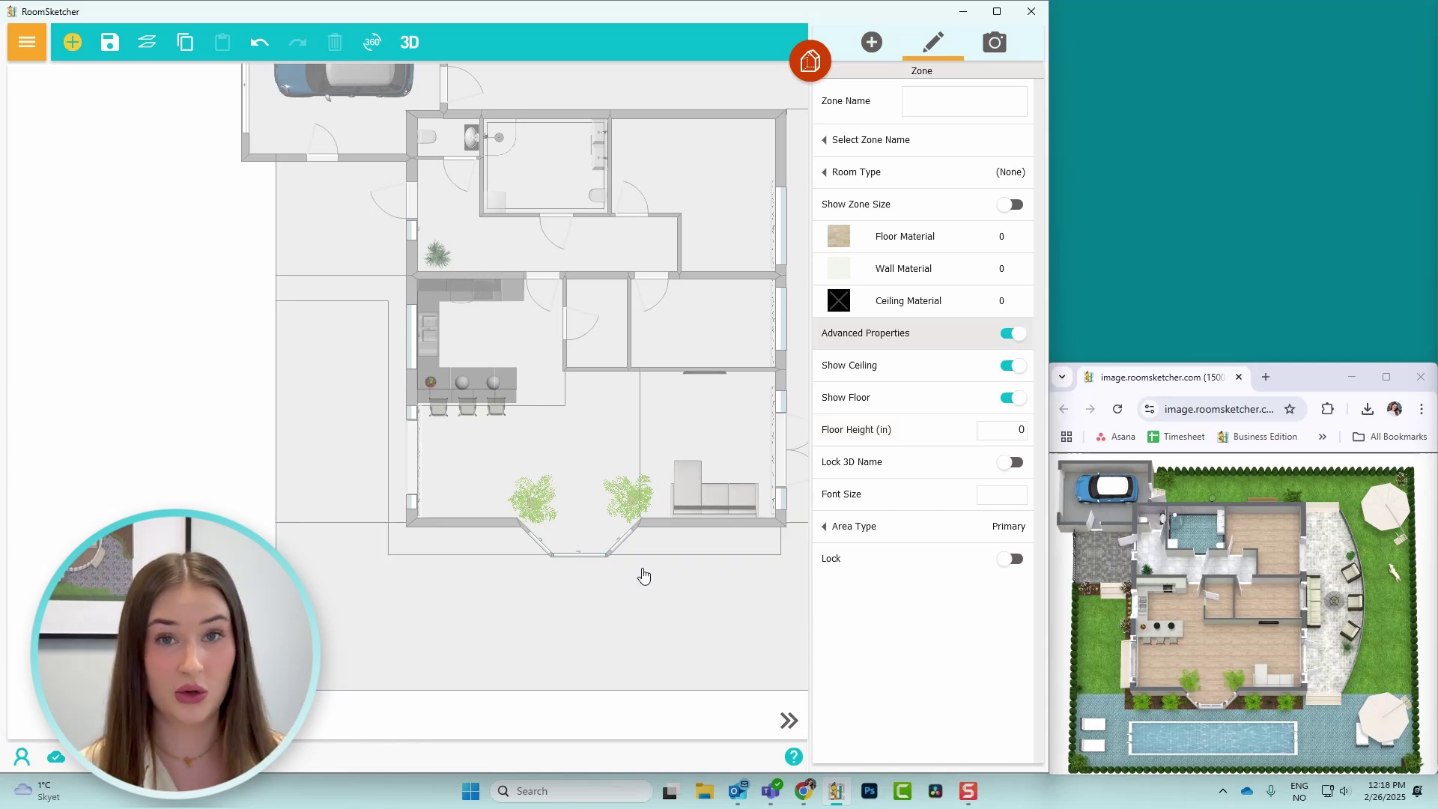
{"action": "left_click", "coordinate": [1000, 432]}
{"action": "key", "text": "Delete"}
{"action": "key", "text": "Return"}
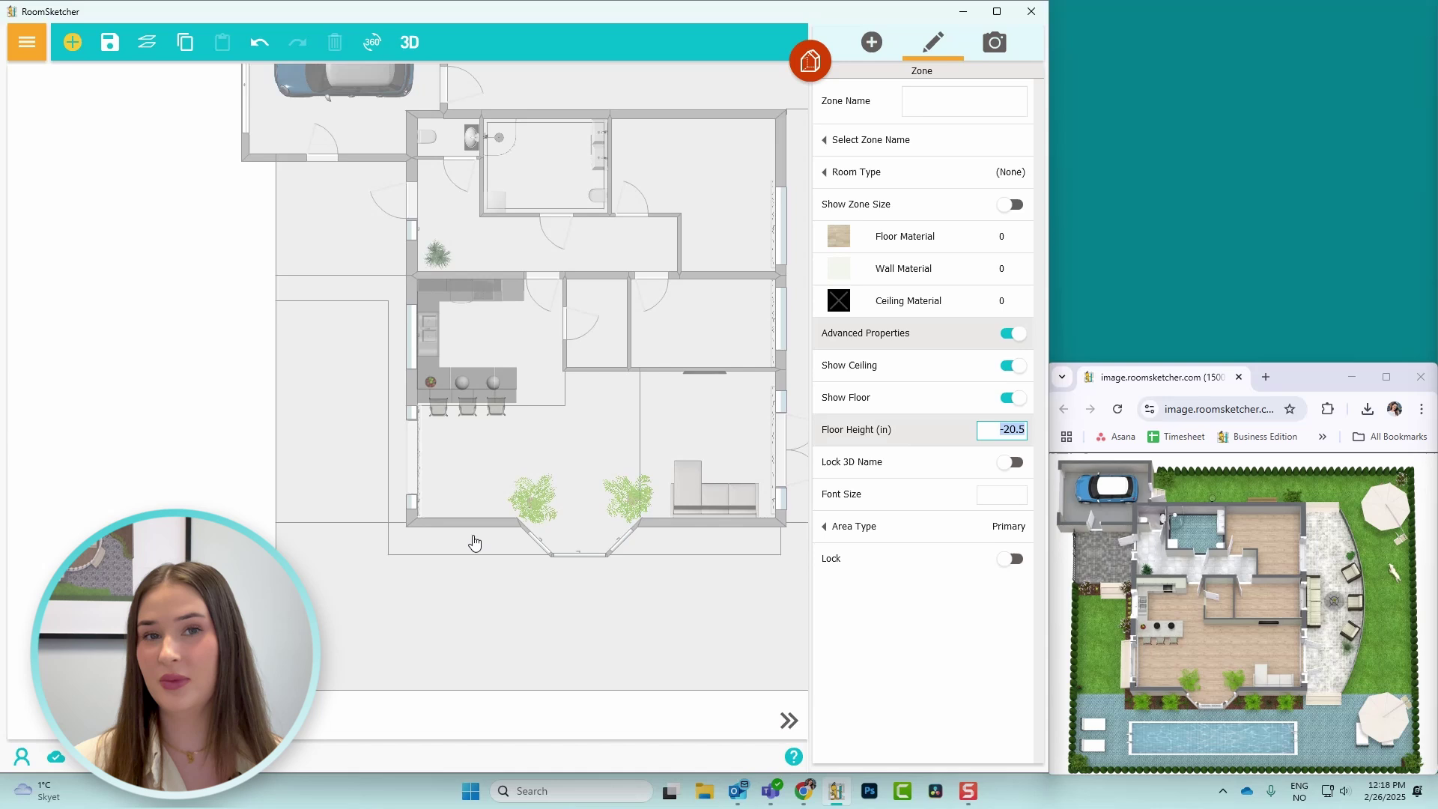
Set the floor height to -20.5 in for the narrow planting strips on both sides of the bay window below the house.
{"action": "left_click", "coordinate": [471, 540]}
{"action": "type", "text": "-20.5"}
{"action": "key", "text": "Return"}
{"action": "left_click", "coordinate": [712, 549]}
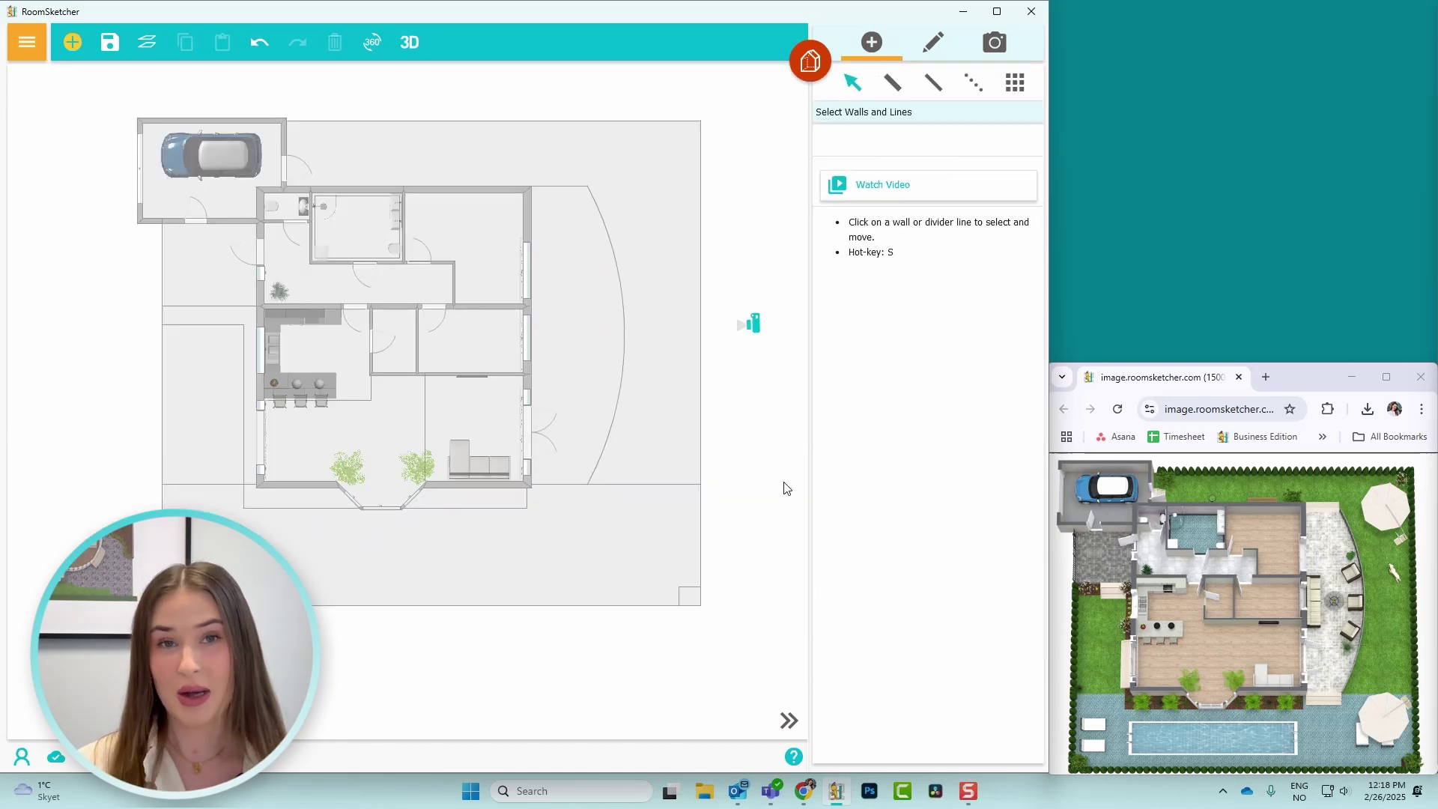
Add three-step straight stairs (Wide 1500) to the outdoor area left of the kitchen.
{"action": "left_click", "coordinate": [810, 60]}
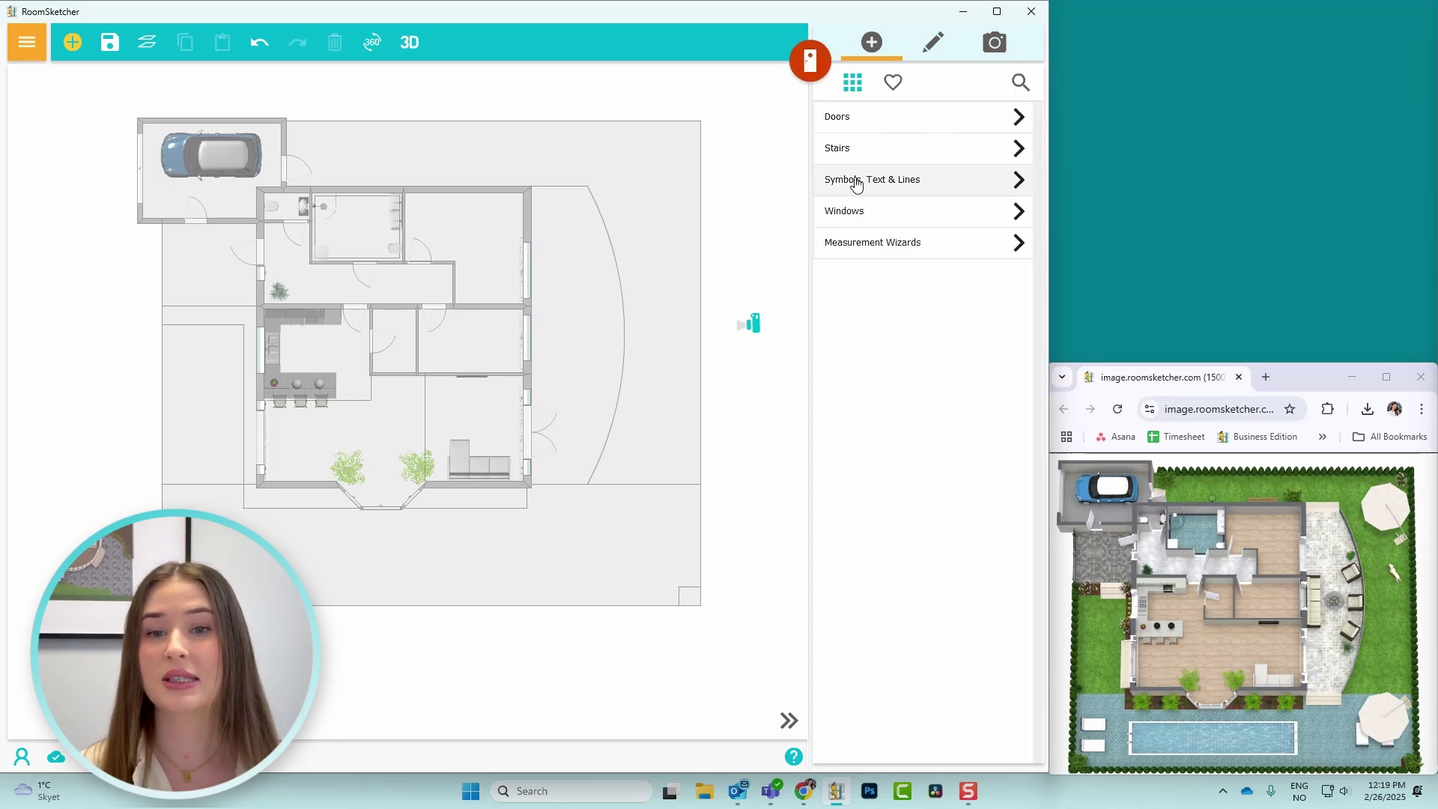
{"action": "left_click", "coordinate": [896, 155]}
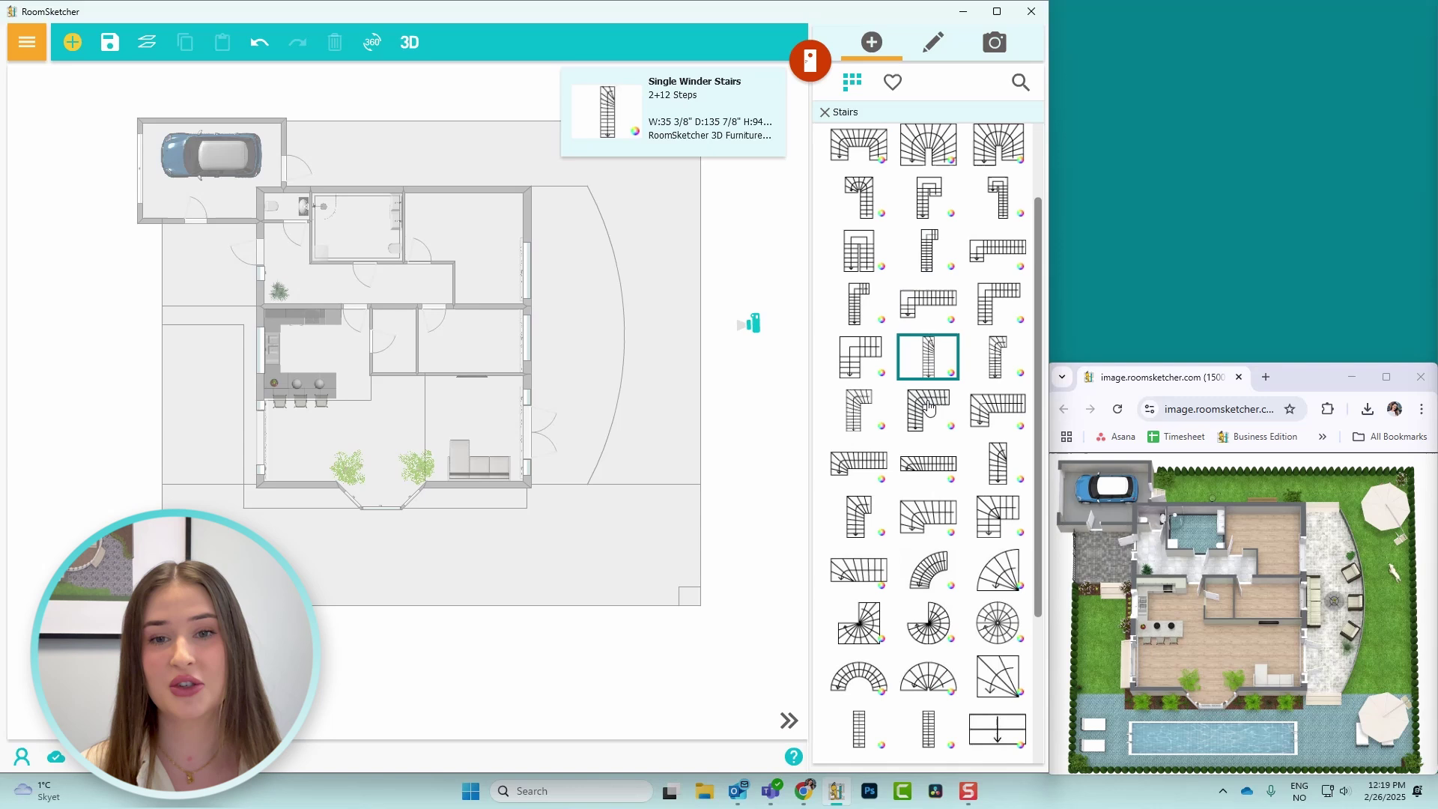
{"action": "scroll", "coordinate": [928, 408], "scroll_direction": "down", "scroll_amount": 3}
{"action": "left_click_drag", "start_coordinate": [928, 572], "coordinate": [217, 340]}
{"action": "scroll", "coordinate": [216, 337], "scroll_direction": "up", "scroll_amount": 3}
{"action": "left_click_drag", "start_coordinate": [94, 432], "coordinate": [221, 440]}
{"action": "scroll", "coordinate": [344, 375], "scroll_direction": "up", "scroll_amount": 4}
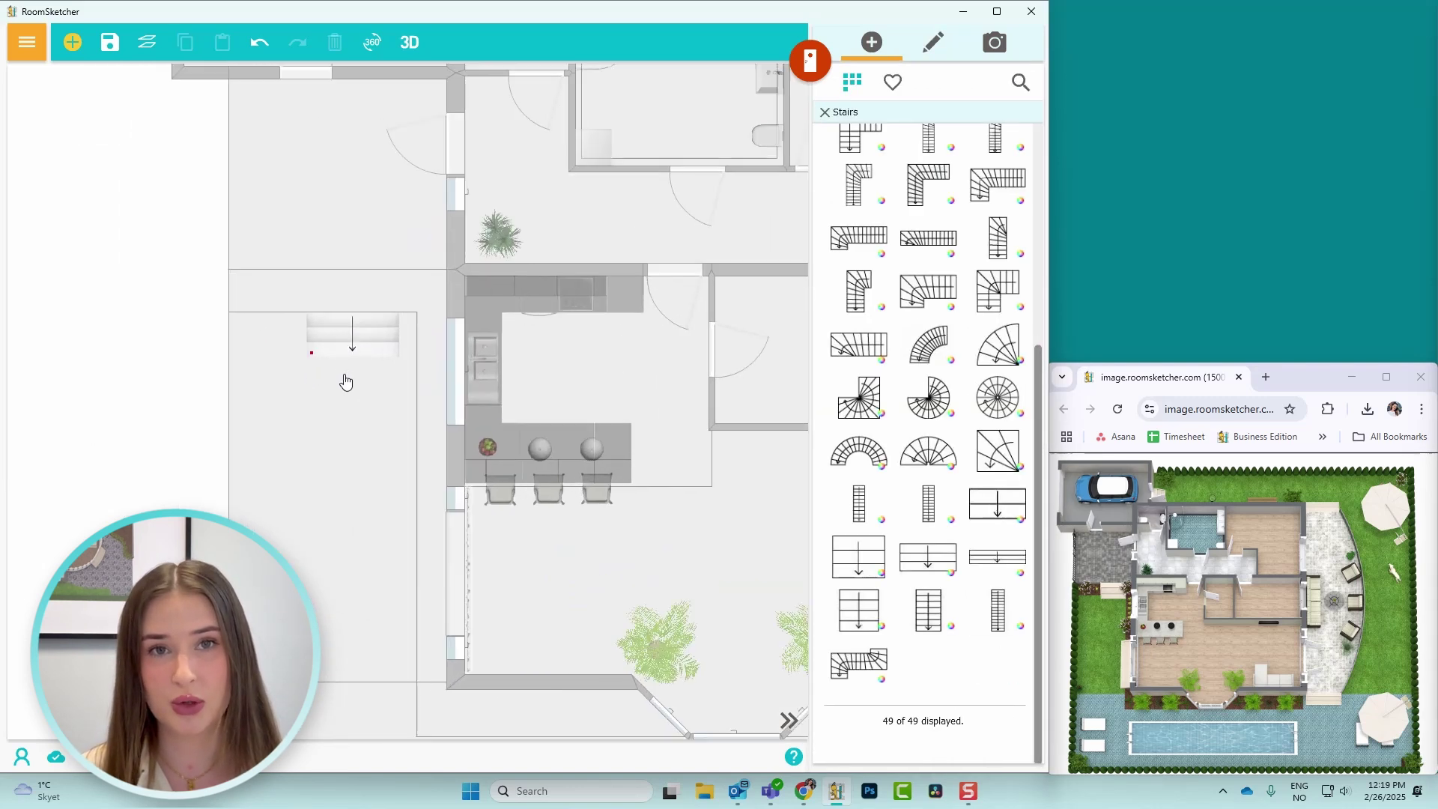
Turn the stairs to climb toward the entrance area, place them against its lower edge, and enlarge them to 72.1 by 39.6 in.
{"action": "left_click", "coordinate": [355, 335]}
{"action": "left_click_drag", "start_coordinate": [355, 335], "coordinate": [365, 301]}
{"action": "left_click_drag", "start_coordinate": [298, 257], "coordinate": [275, 238]}
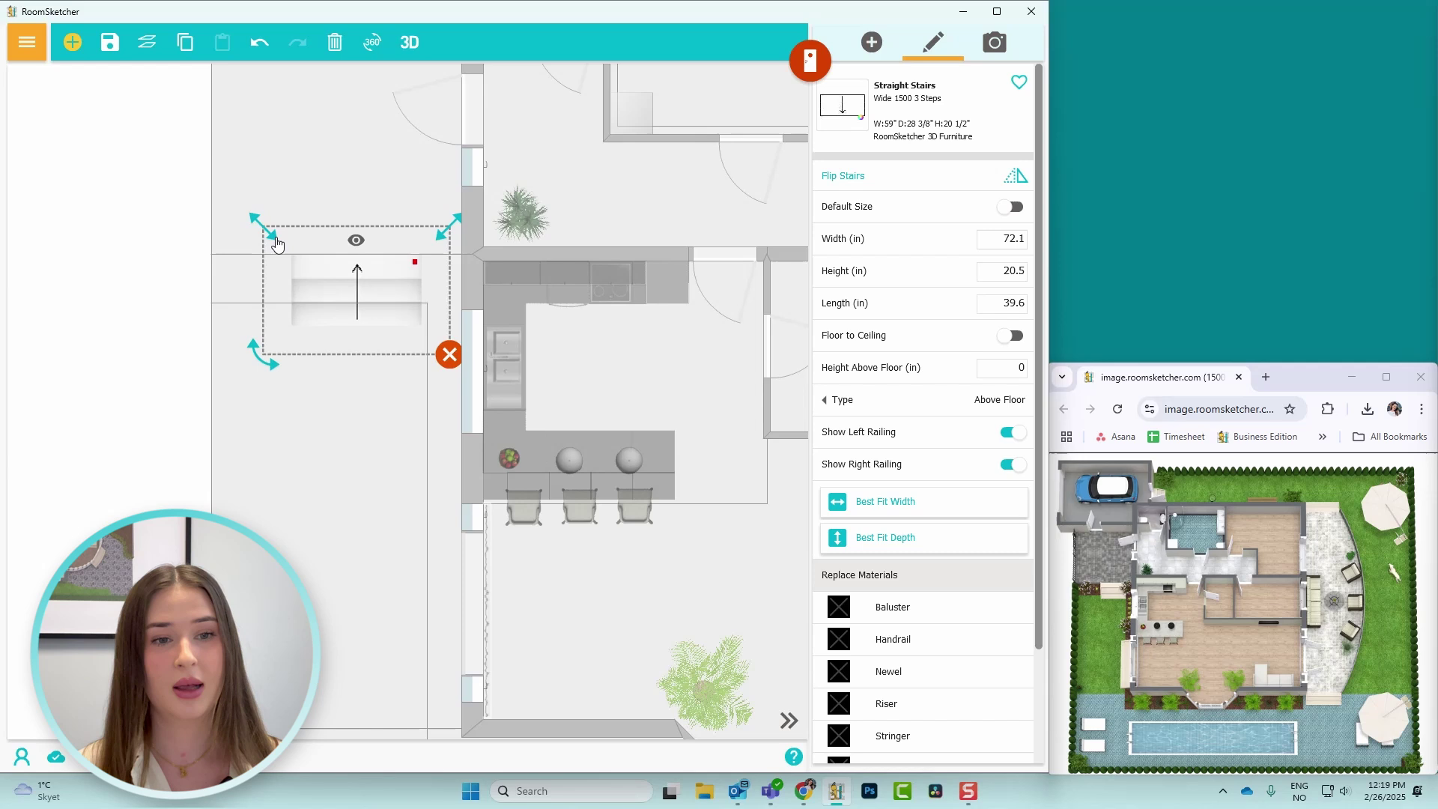
Replace the newel, riser and stringer materials of the stairs with a light material found by searching for "white".
{"action": "scroll", "coordinate": [972, 603], "scroll_direction": "down", "scroll_amount": 1}
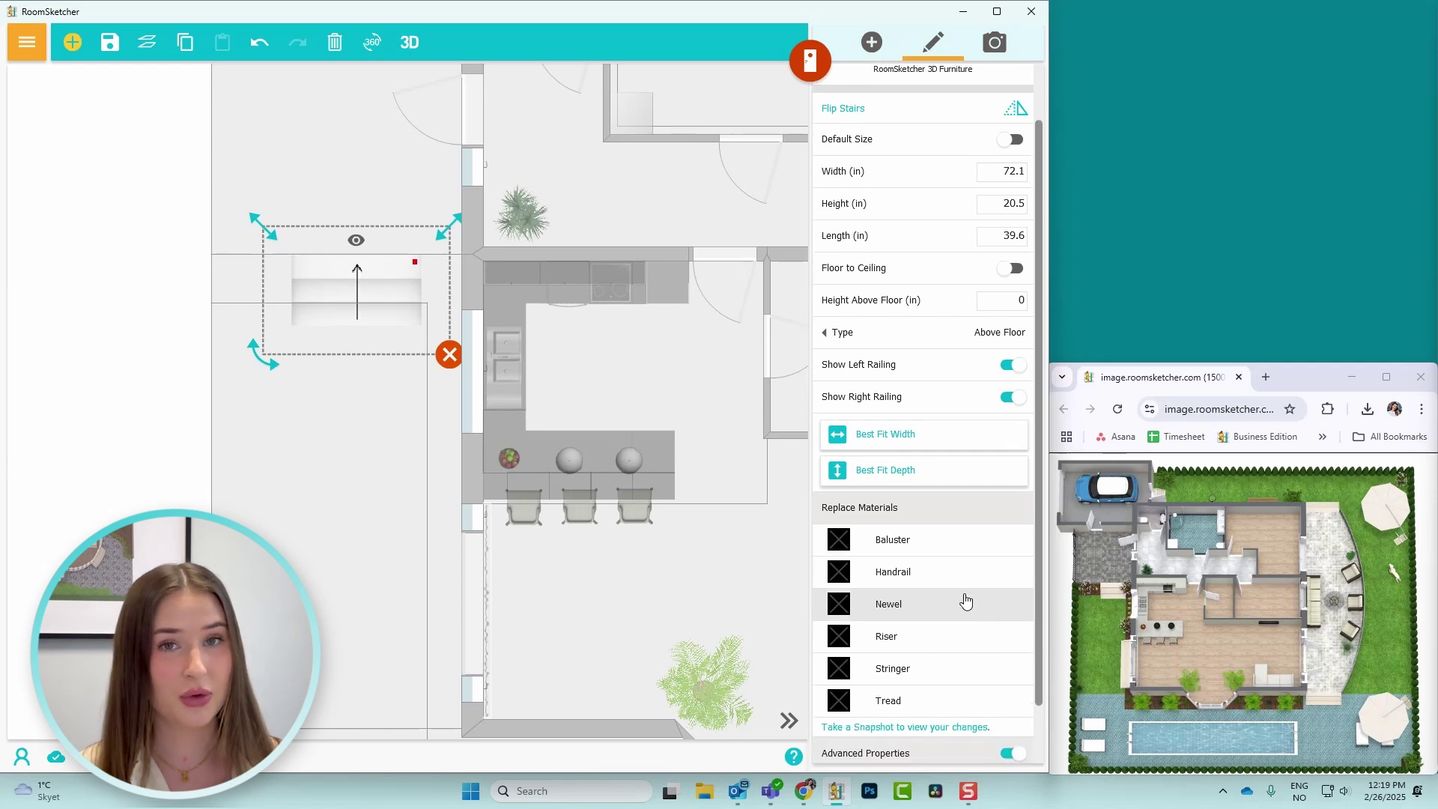
{"action": "left_click", "coordinate": [931, 602]}
{"action": "left_click", "coordinate": [439, 169]}
{"action": "type", "text": "white"}
{"action": "left_click", "coordinate": [529, 215]}
{"action": "left_click", "coordinate": [693, 423]}
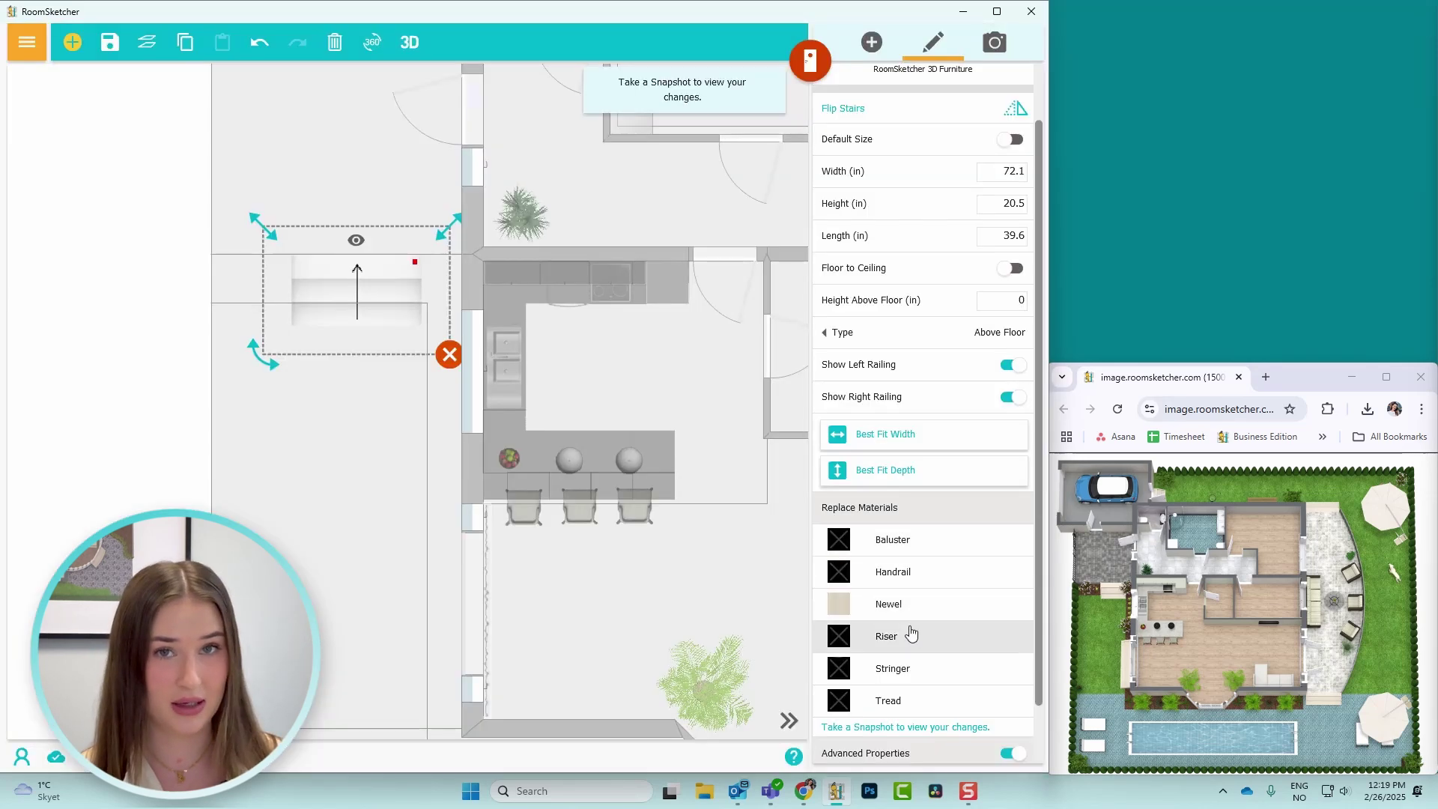
{"action": "left_click", "coordinate": [908, 635]}
{"action": "left_click", "coordinate": [539, 235]}
{"action": "left_click", "coordinate": [693, 424]}
{"action": "left_click", "coordinate": [924, 667]}
{"action": "left_click", "coordinate": [530, 215]}
{"action": "left_click", "coordinate": [709, 425]}
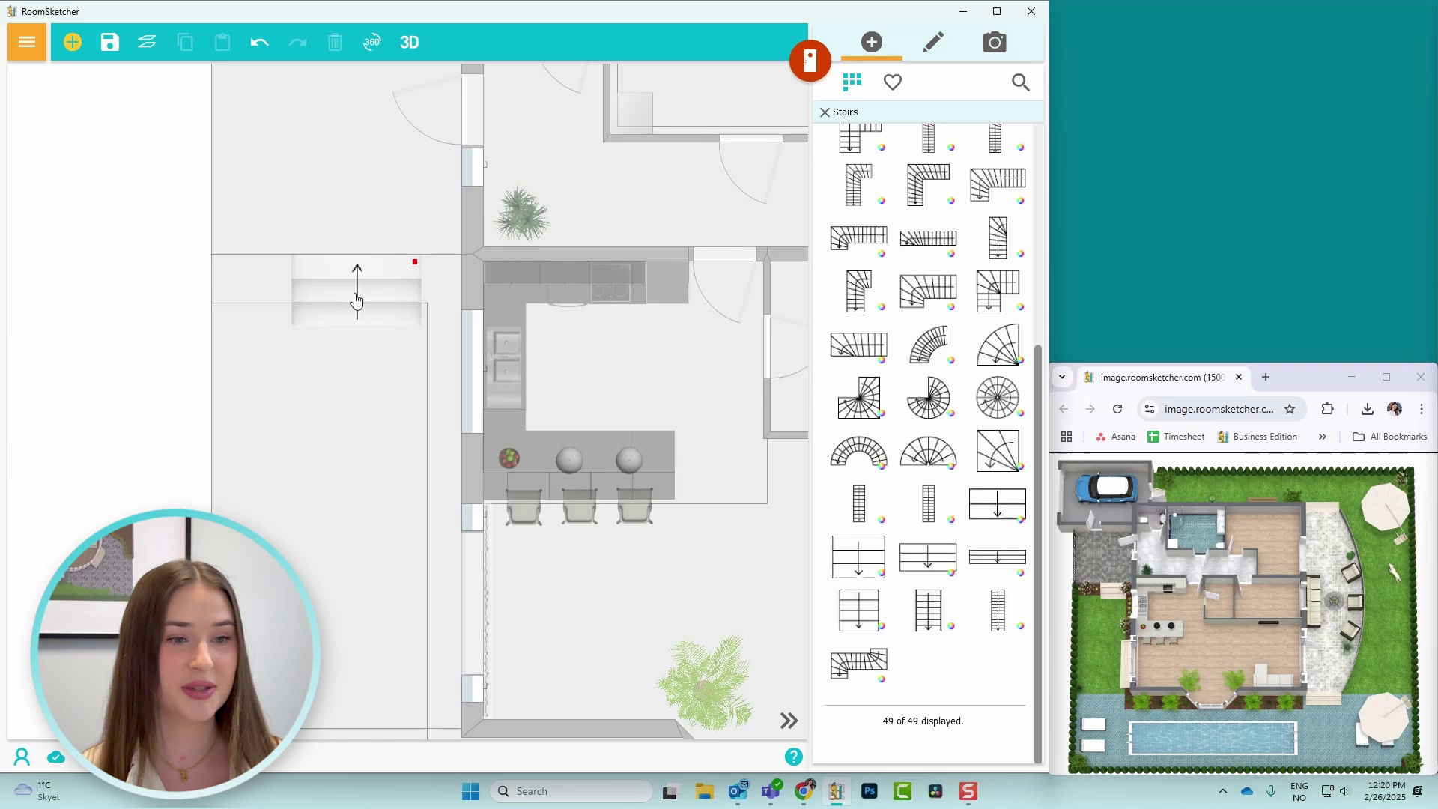
{"action": "left_click", "coordinate": [357, 302]}
{"action": "key", "text": "ctrl+c"}
{"action": "key", "text": "ctrl+v"}
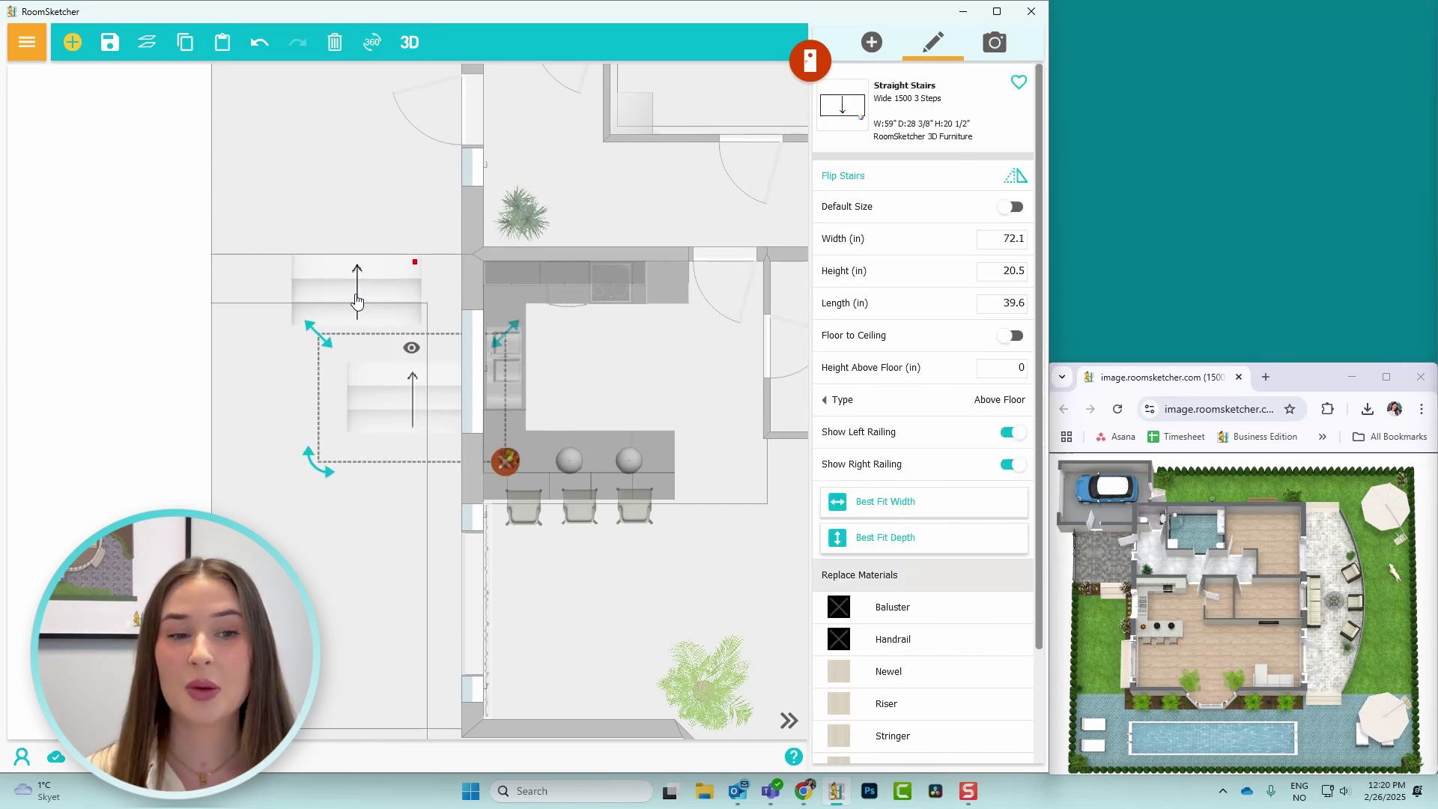
{"action": "left_click_drag", "start_coordinate": [381, 421], "coordinate": [302, 439]}
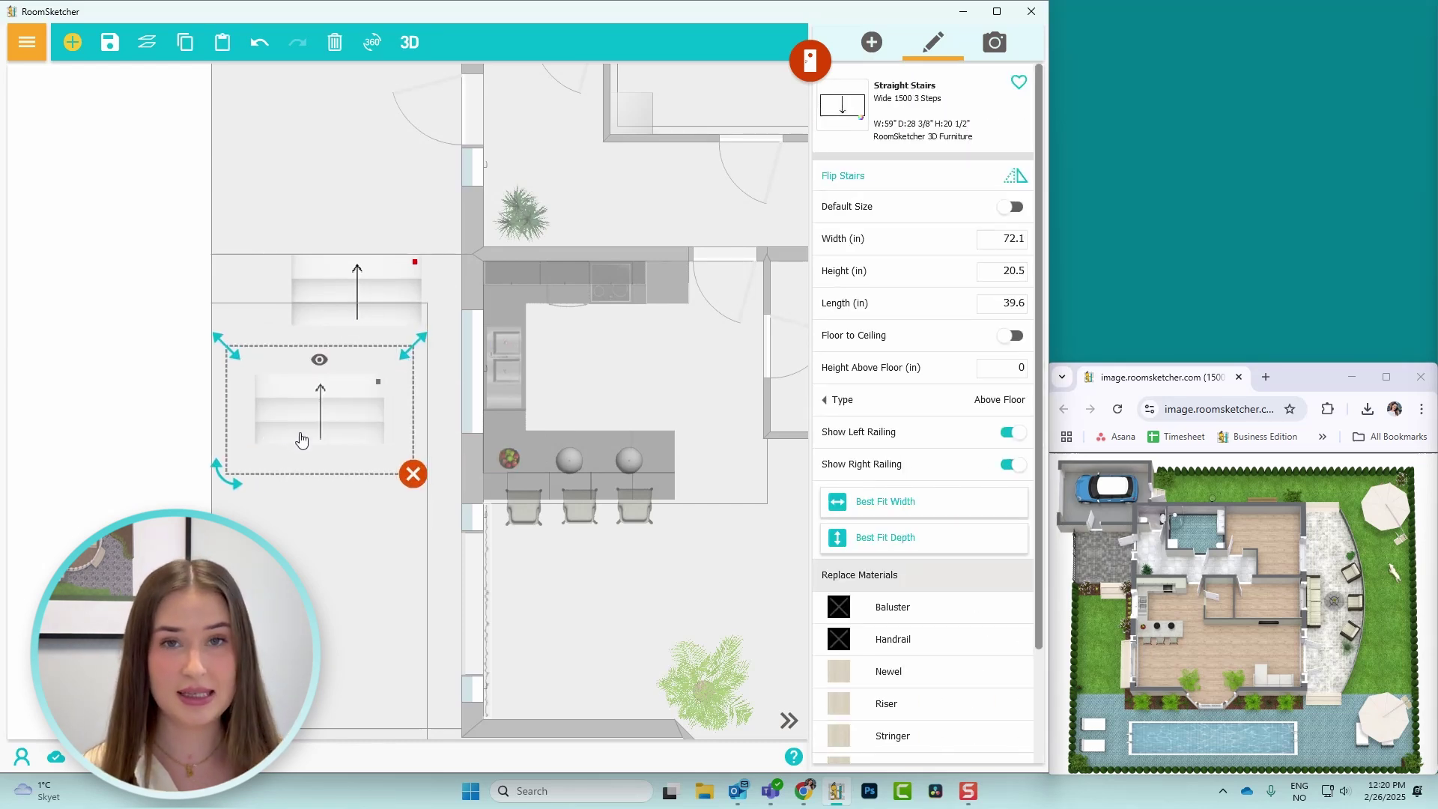
{"action": "left_click", "coordinate": [415, 477]}
Duplicate the entrance stairs, rotate the copy toward the house, and place it outside the living room's left wall opening.
{"action": "left_click", "coordinate": [374, 296]}
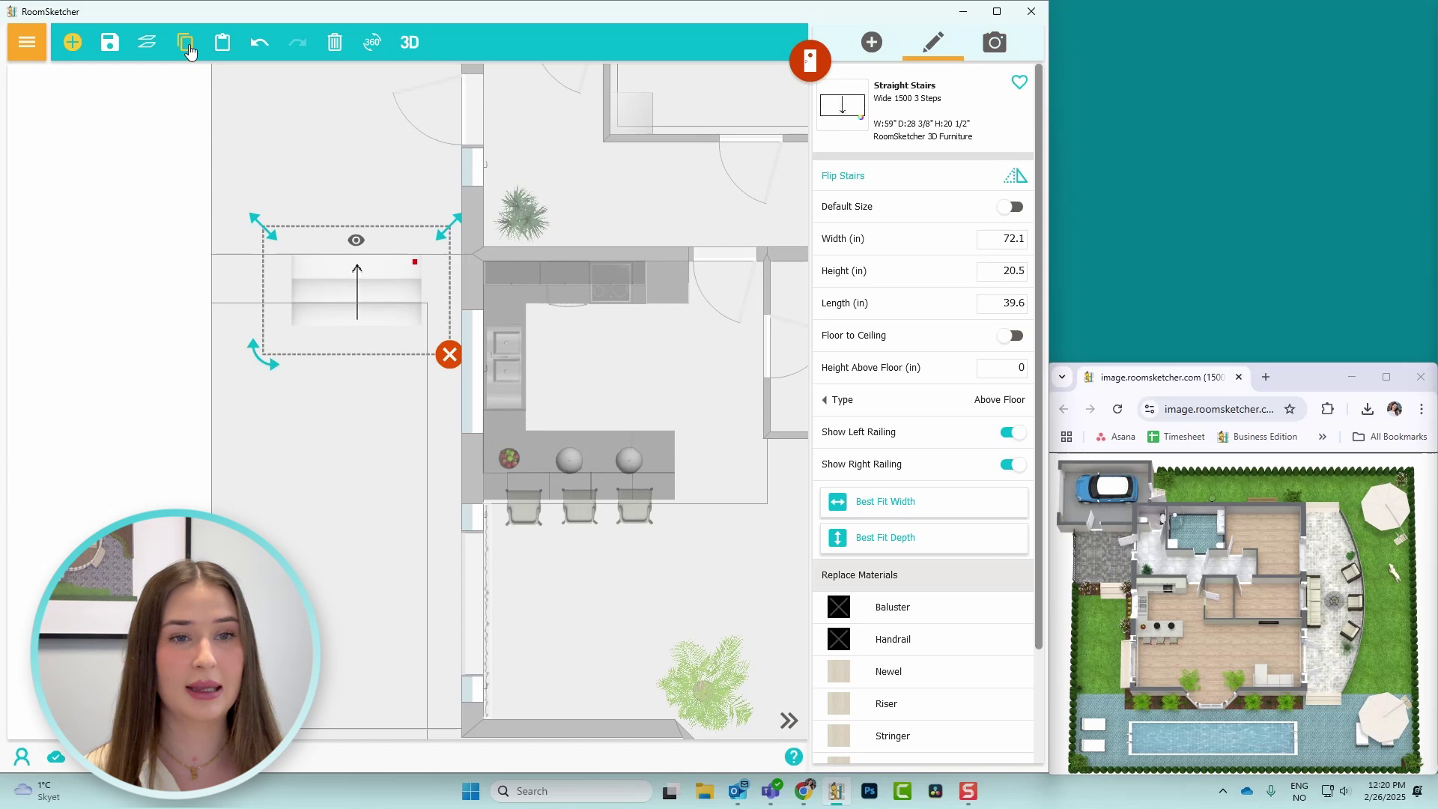
{"action": "left_click", "coordinate": [226, 49]}
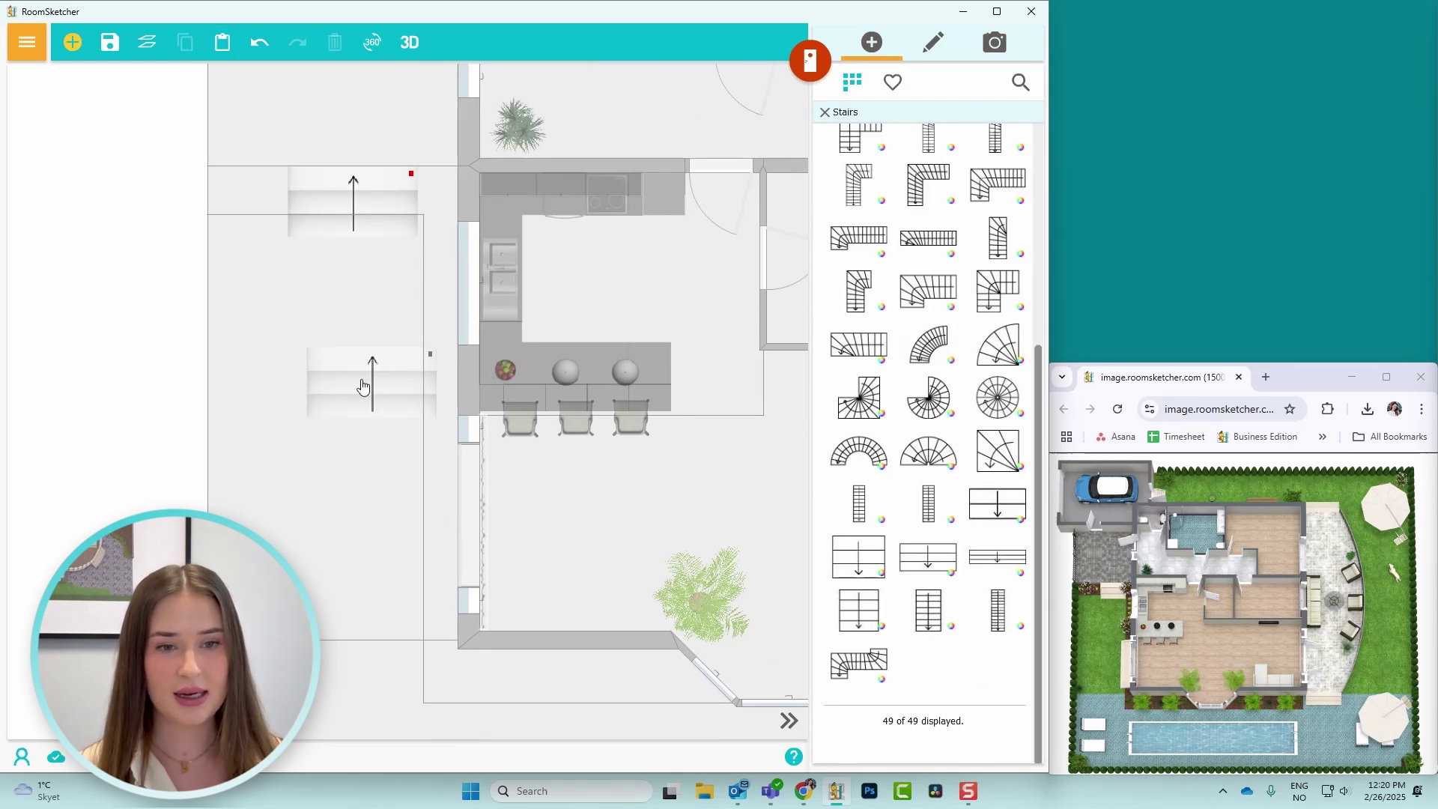
{"action": "left_click", "coordinate": [362, 386]}
{"action": "left_click_drag", "start_coordinate": [362, 386], "coordinate": [424, 473]}
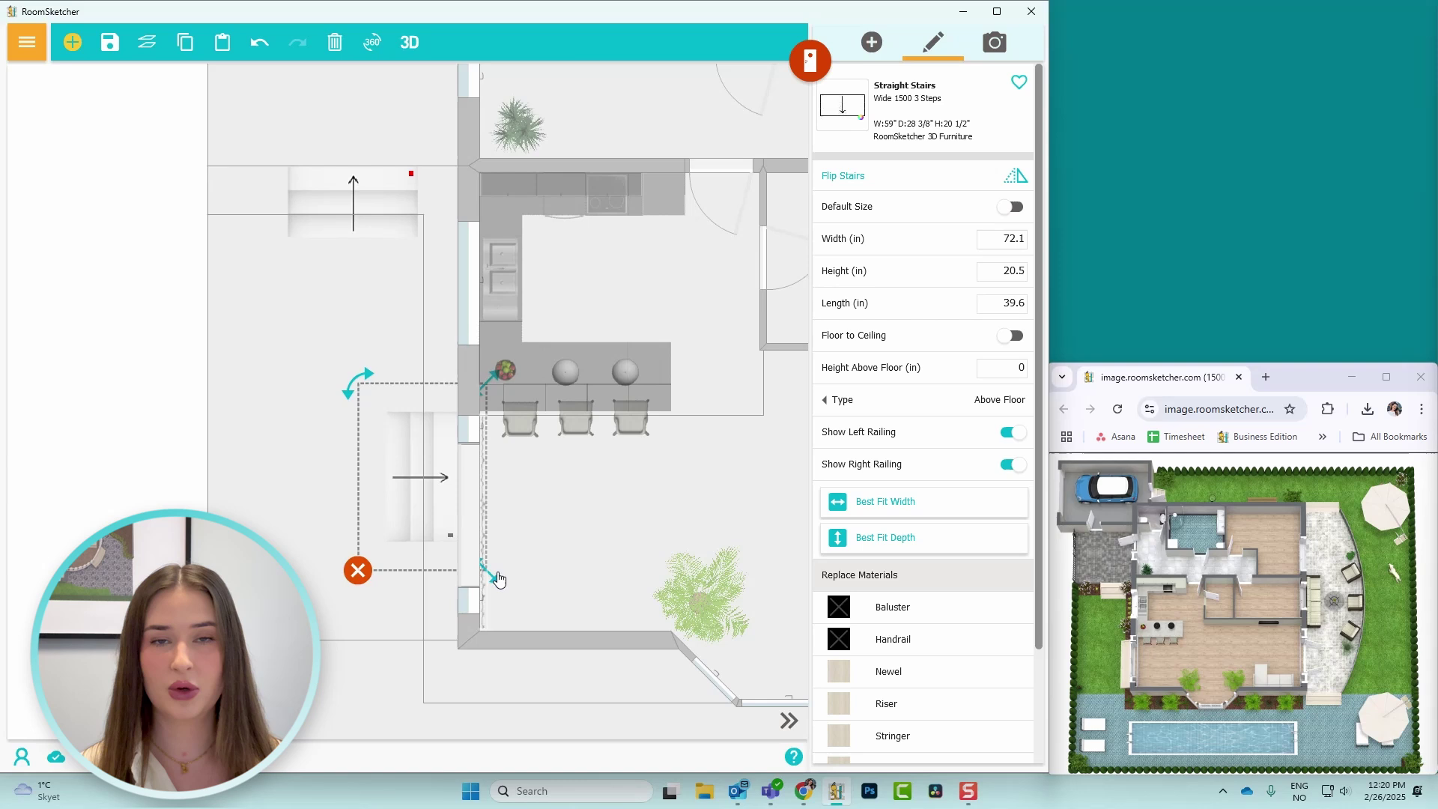
{"action": "left_click_drag", "start_coordinate": [494, 591], "coordinate": [497, 667]}
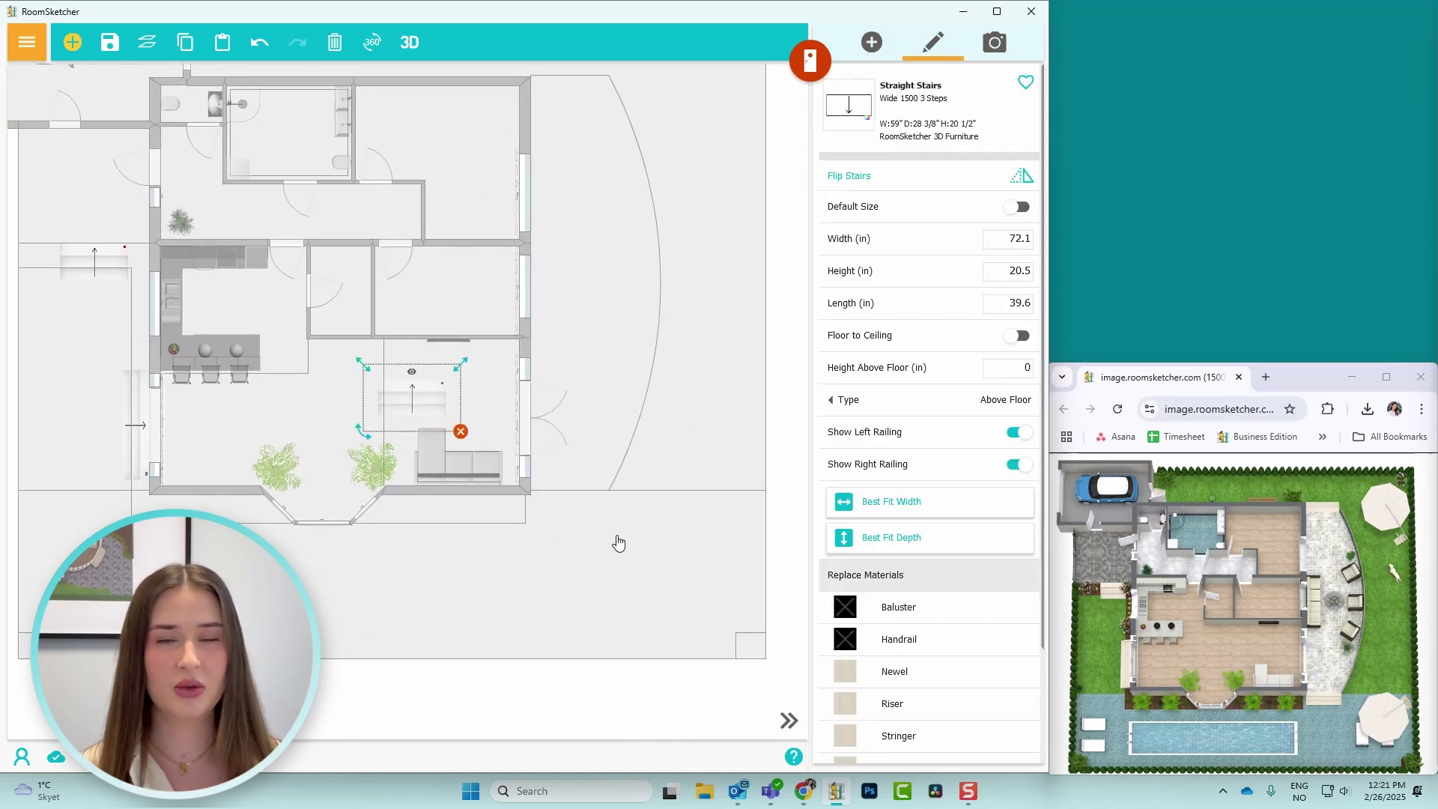
Position a stairs copy 82.7 in wide and 24.5 in long outside the garage's side door.
{"action": "left_click_drag", "start_coordinate": [420, 408], "coordinate": [575, 504]}
{"action": "scroll", "coordinate": [599, 539], "scroll_direction": "up", "scroll_amount": 4}
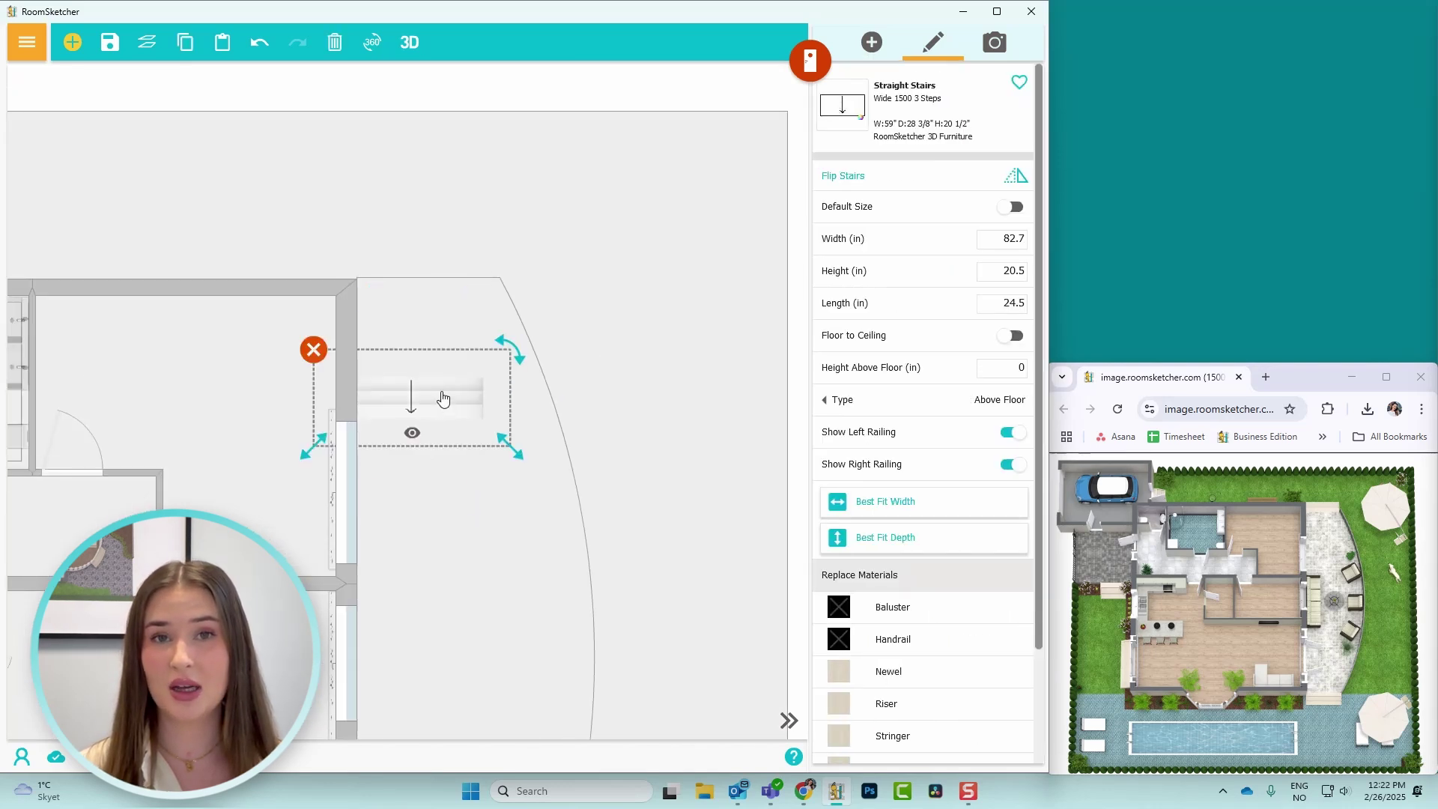
{"action": "left_click_drag", "start_coordinate": [442, 393], "coordinate": [457, 258]}
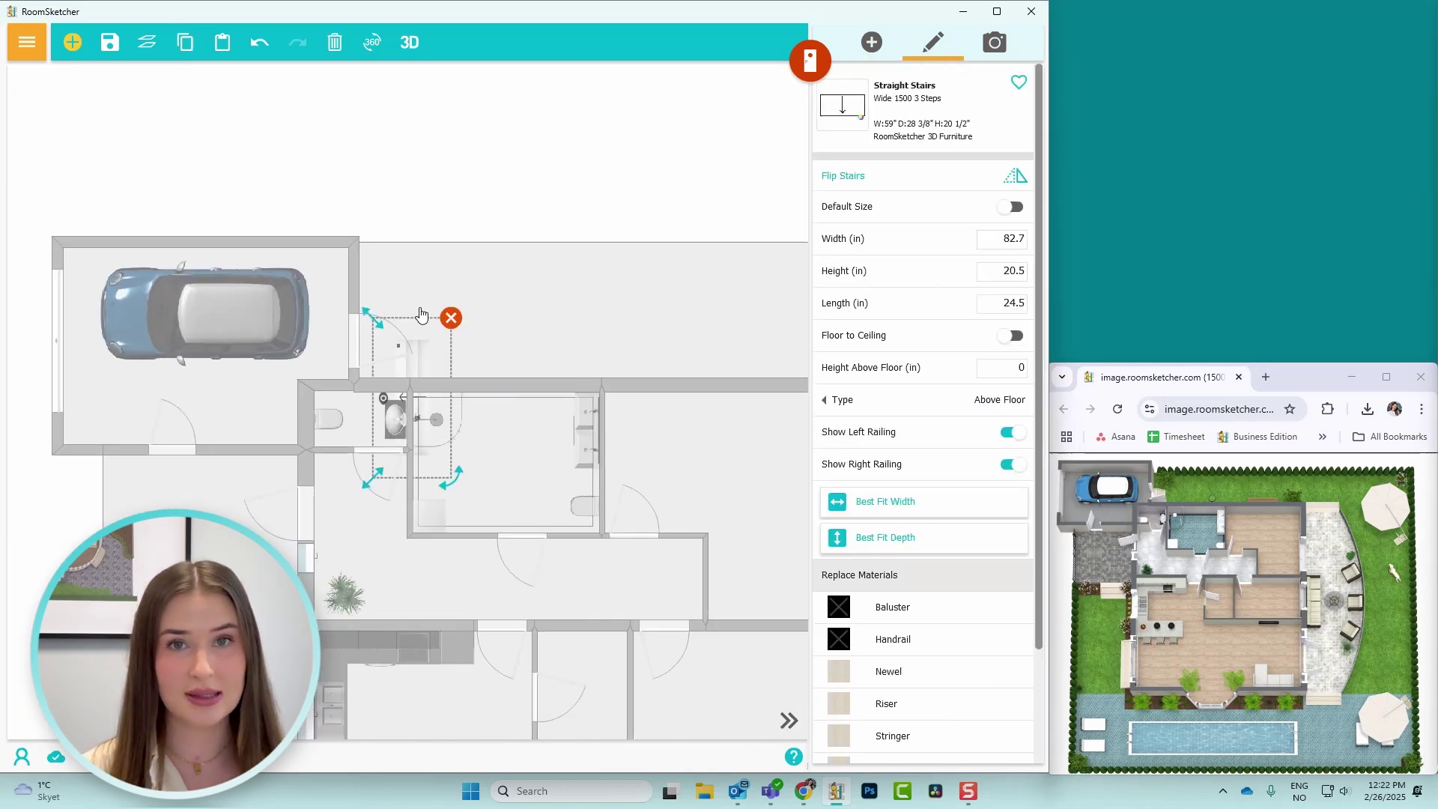
{"action": "left_click_drag", "start_coordinate": [412, 360], "coordinate": [412, 303]}
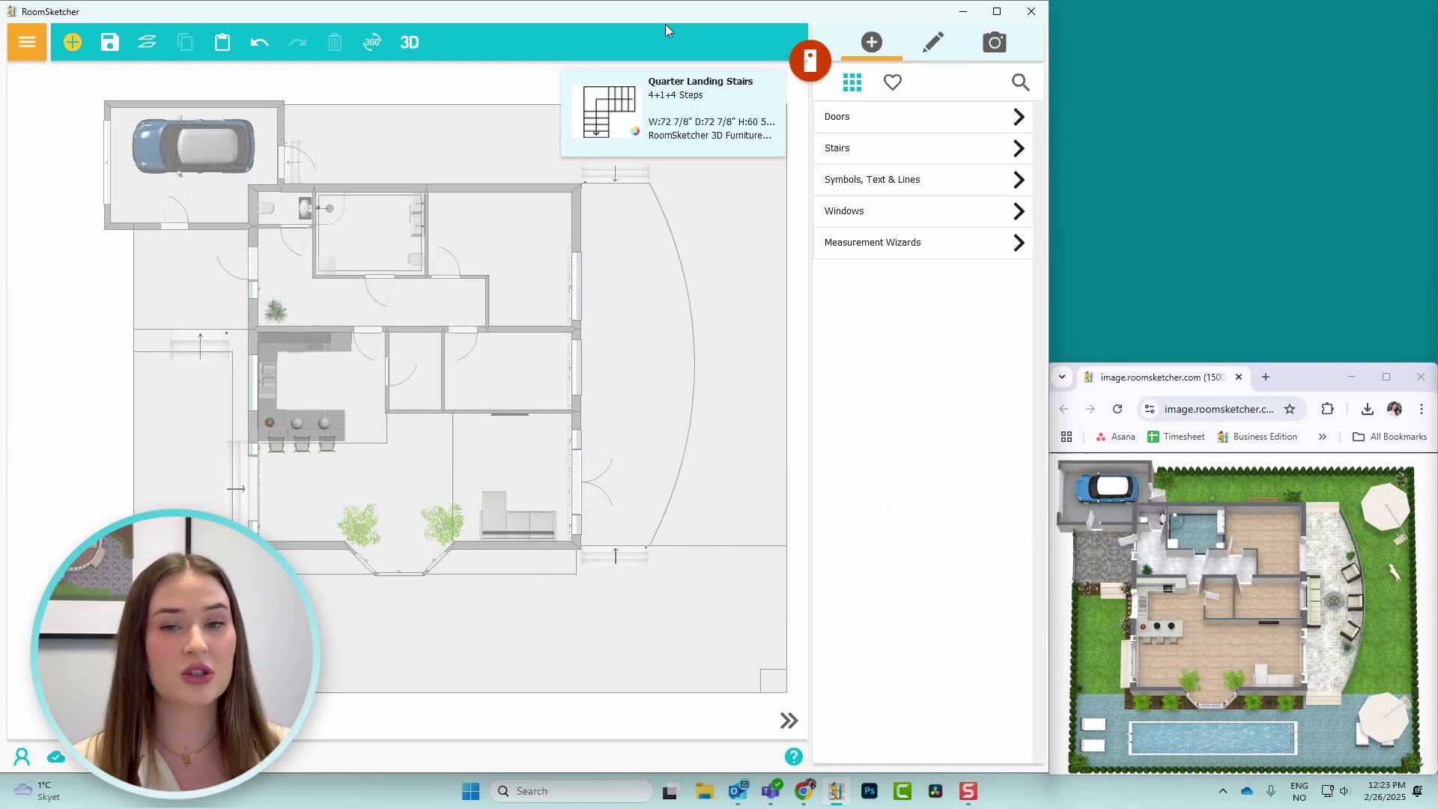
Open the Live 3D view of the plan and place its window above the reference image.
{"action": "left_click", "coordinate": [410, 43]}
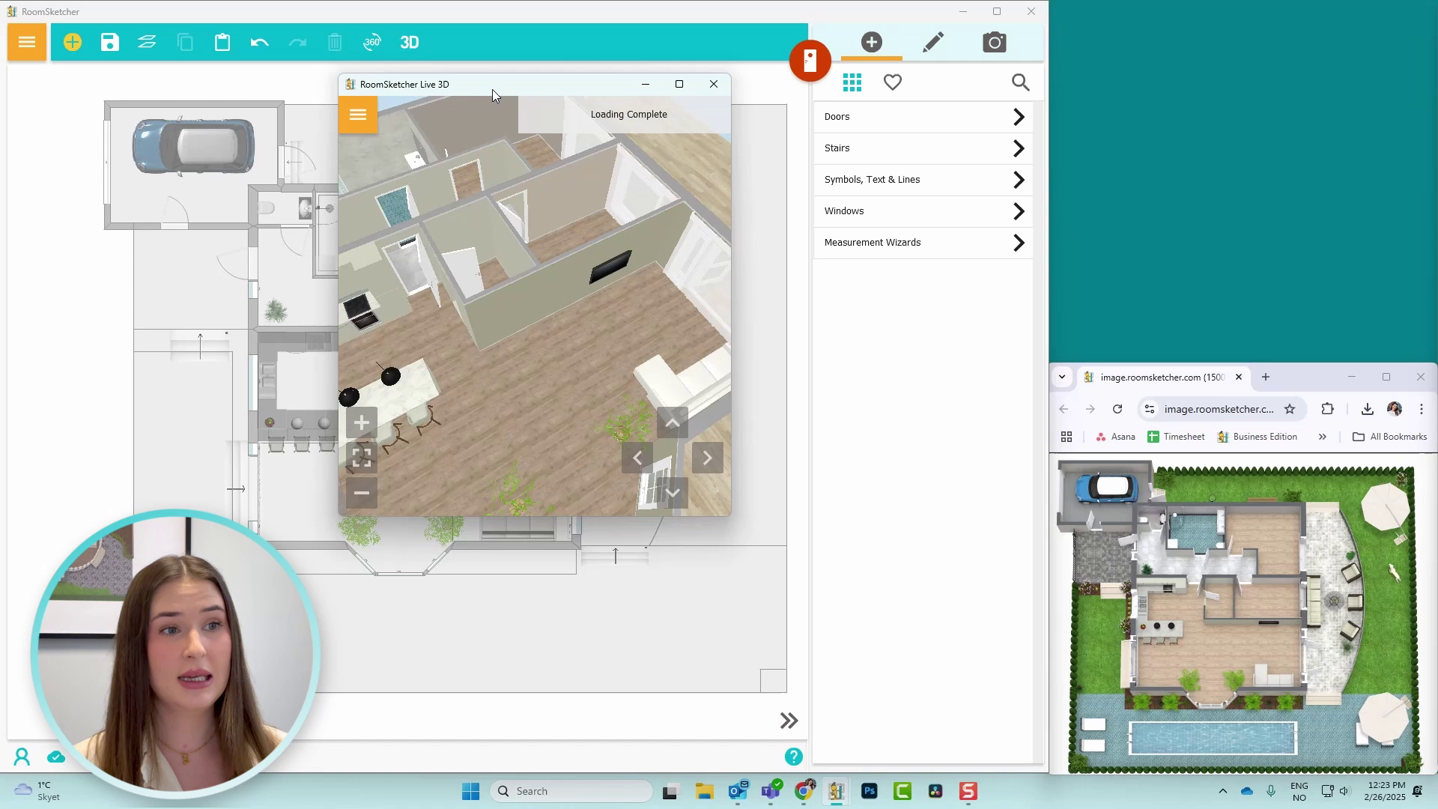
{"action": "left_click_drag", "start_coordinate": [492, 88], "coordinate": [1198, 15]}
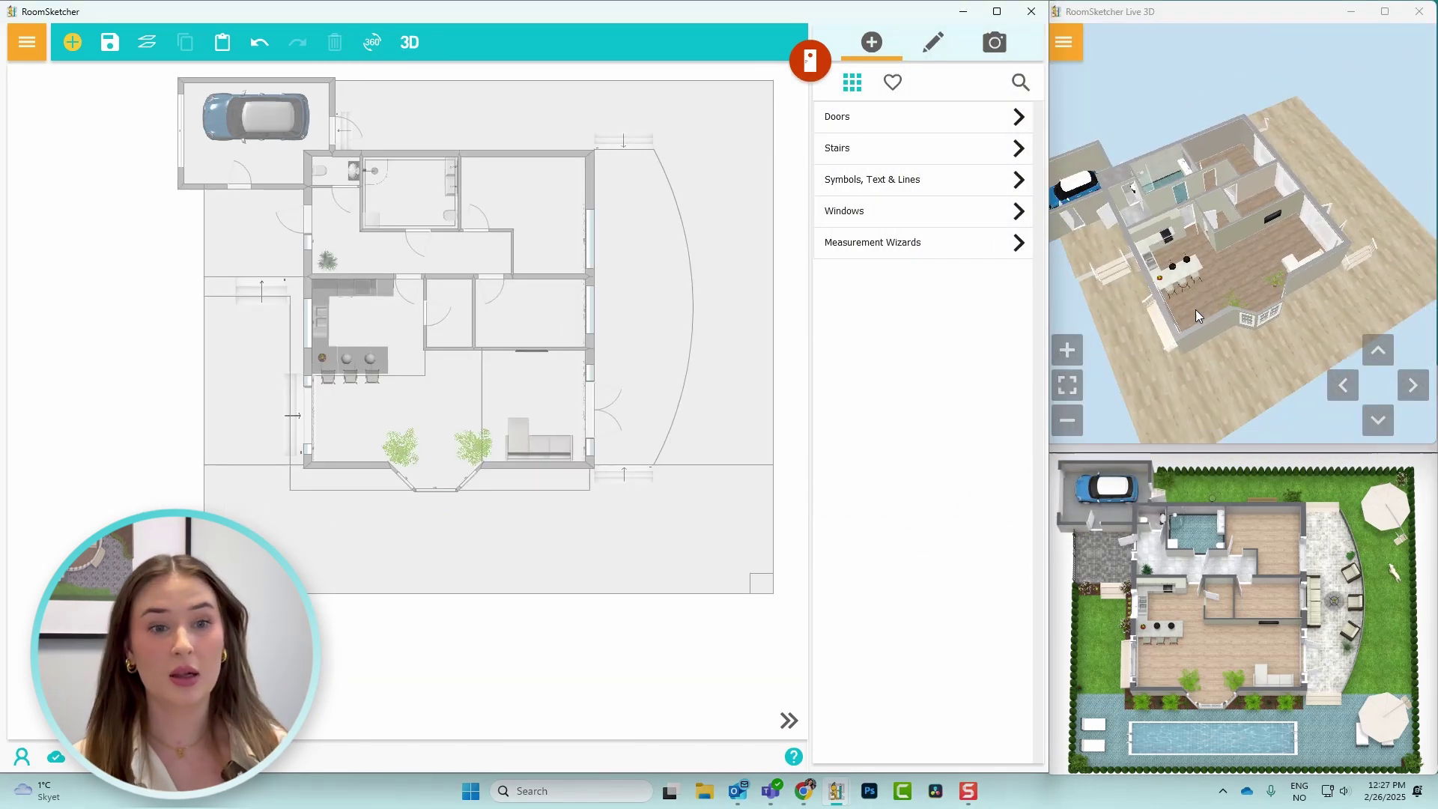
Apply the Grass floor material to the rectangular lawn zone left of the house and hide its ceiling.
{"action": "left_click", "coordinate": [253, 370]}
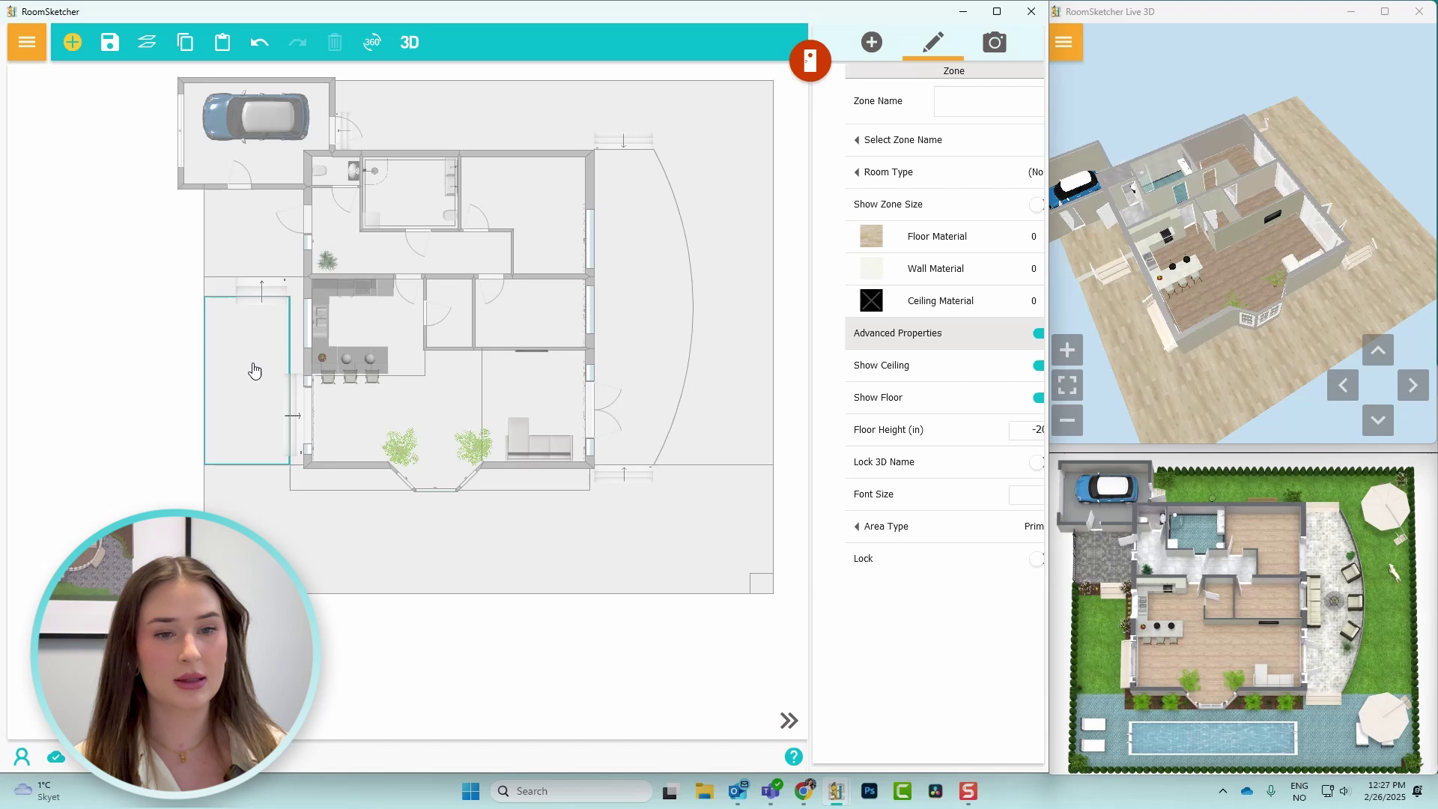
{"action": "left_click", "coordinate": [935, 239]}
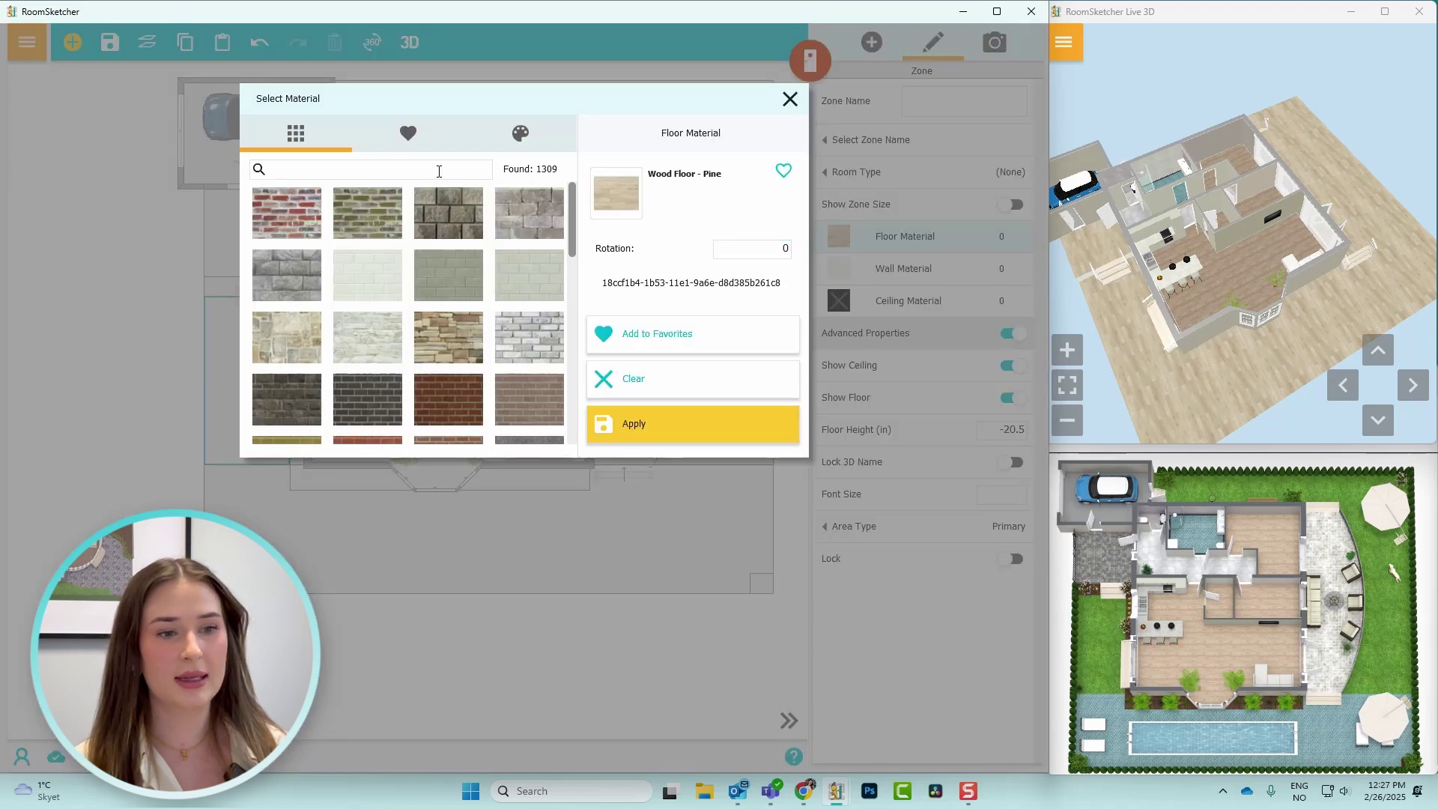
{"action": "type", "text": "grass"}
{"action": "left_click", "coordinate": [286, 212]}
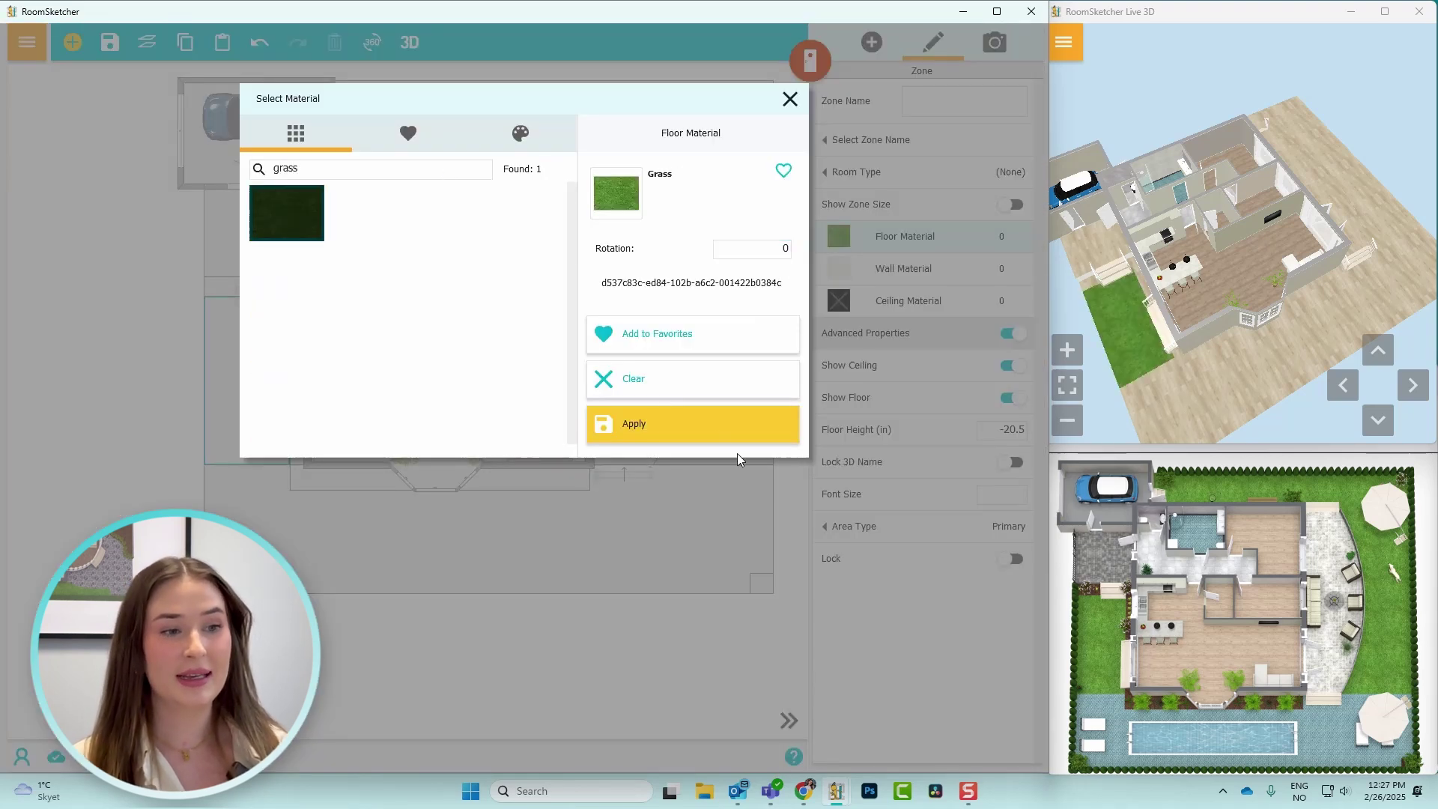
{"action": "left_click", "coordinate": [722, 427]}
{"action": "left_click", "coordinate": [995, 369]}
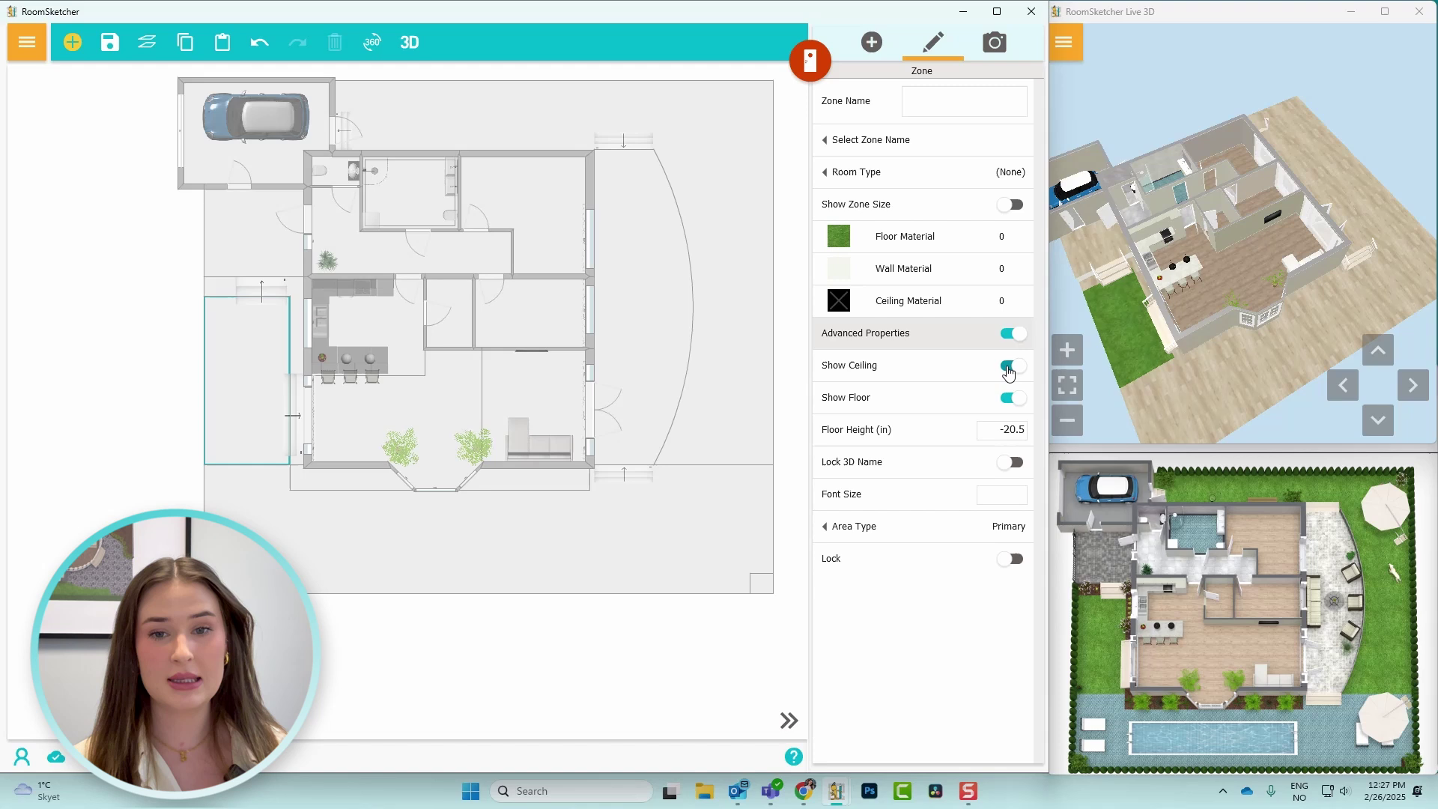
Apply the Grass floor material to the large garden zone behind the house and beyond the curved patio, with its ceiling hidden.
{"action": "left_click", "coordinate": [1181, 261]}
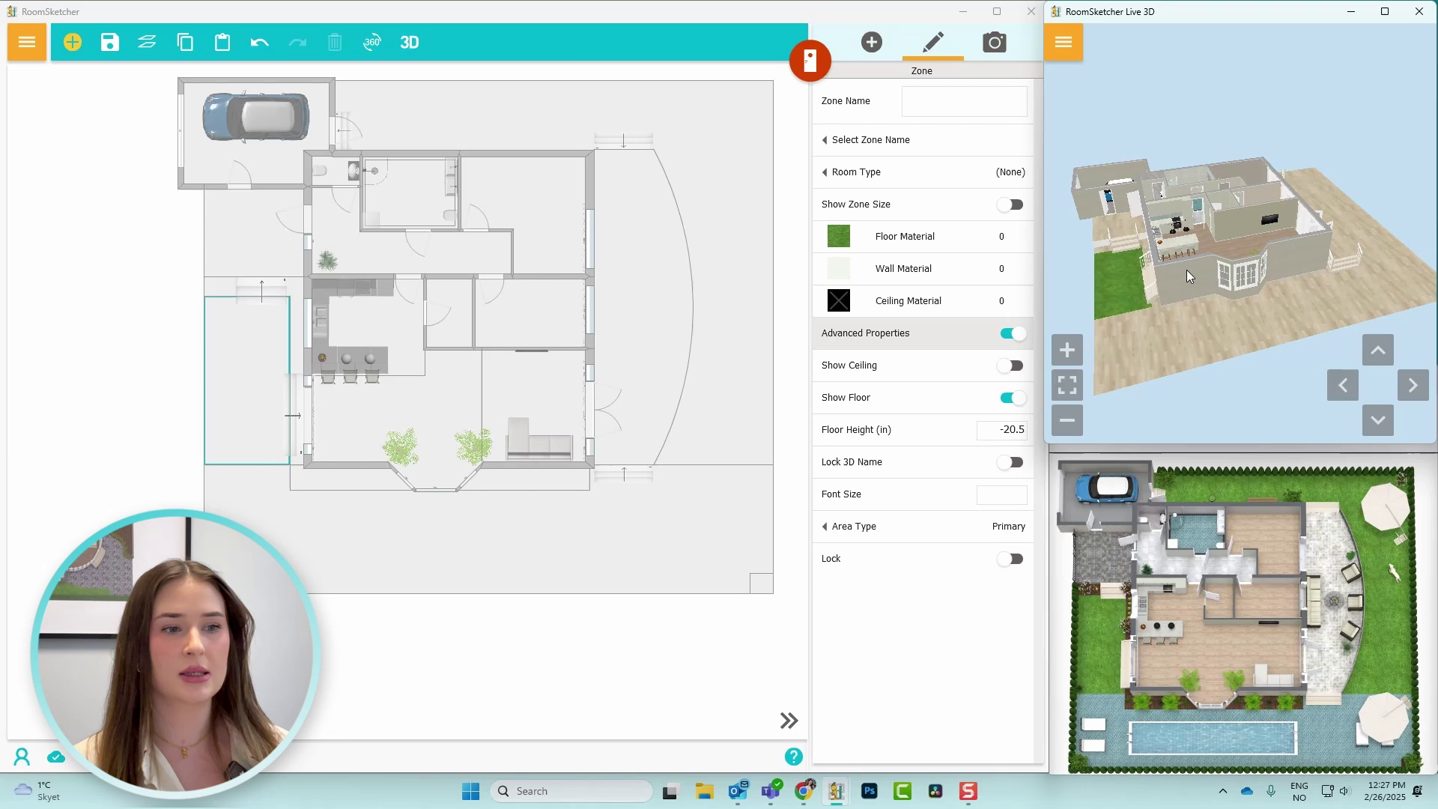
{"action": "left_click", "coordinate": [905, 236]}
{"action": "left_click", "coordinate": [638, 441]}
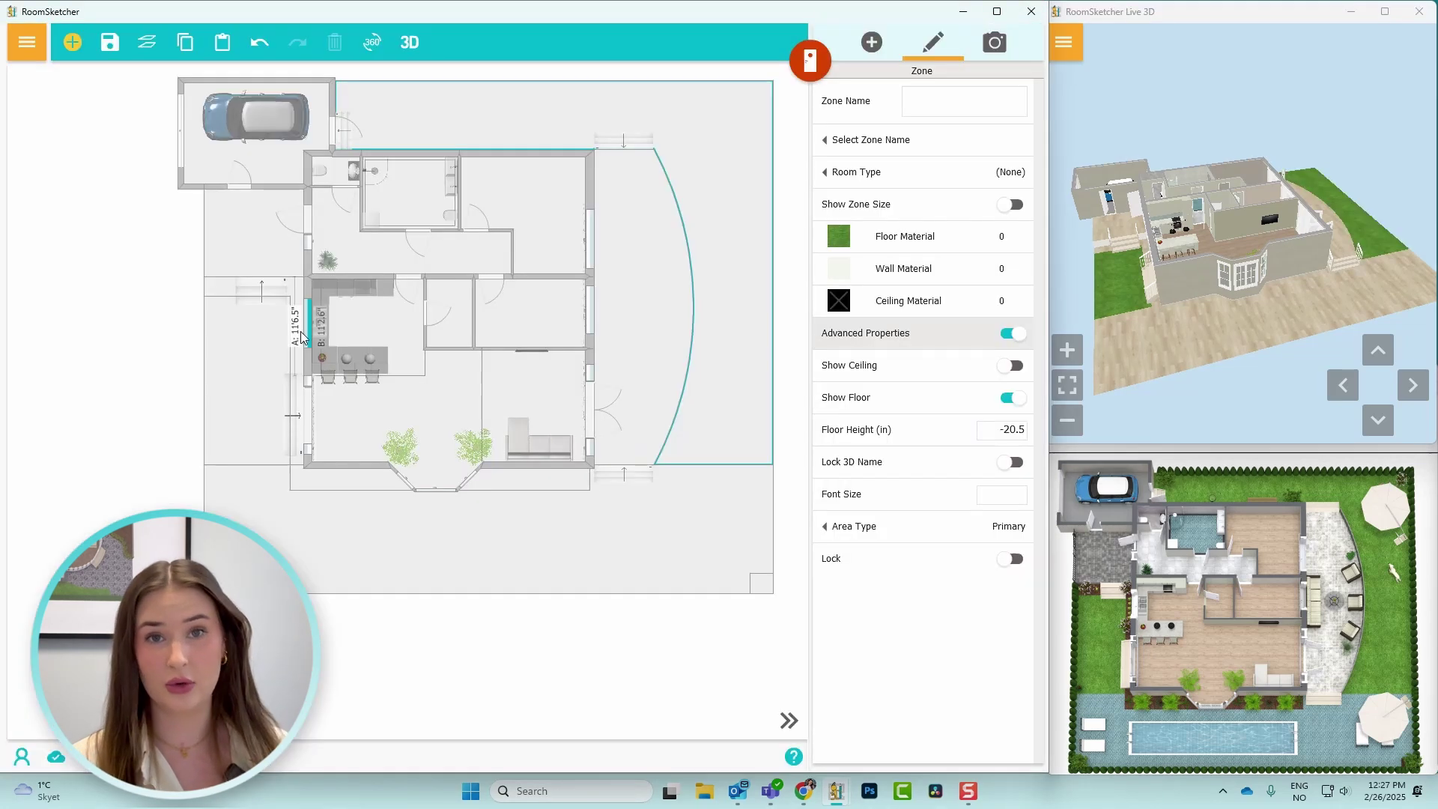
Search the floor materials for "soil" and apply the soil to the narrow L-shaped zone left of the house.
{"action": "left_click", "coordinate": [289, 286]}
{"action": "left_click", "coordinate": [903, 241]}
{"action": "left_click", "coordinate": [400, 173]}
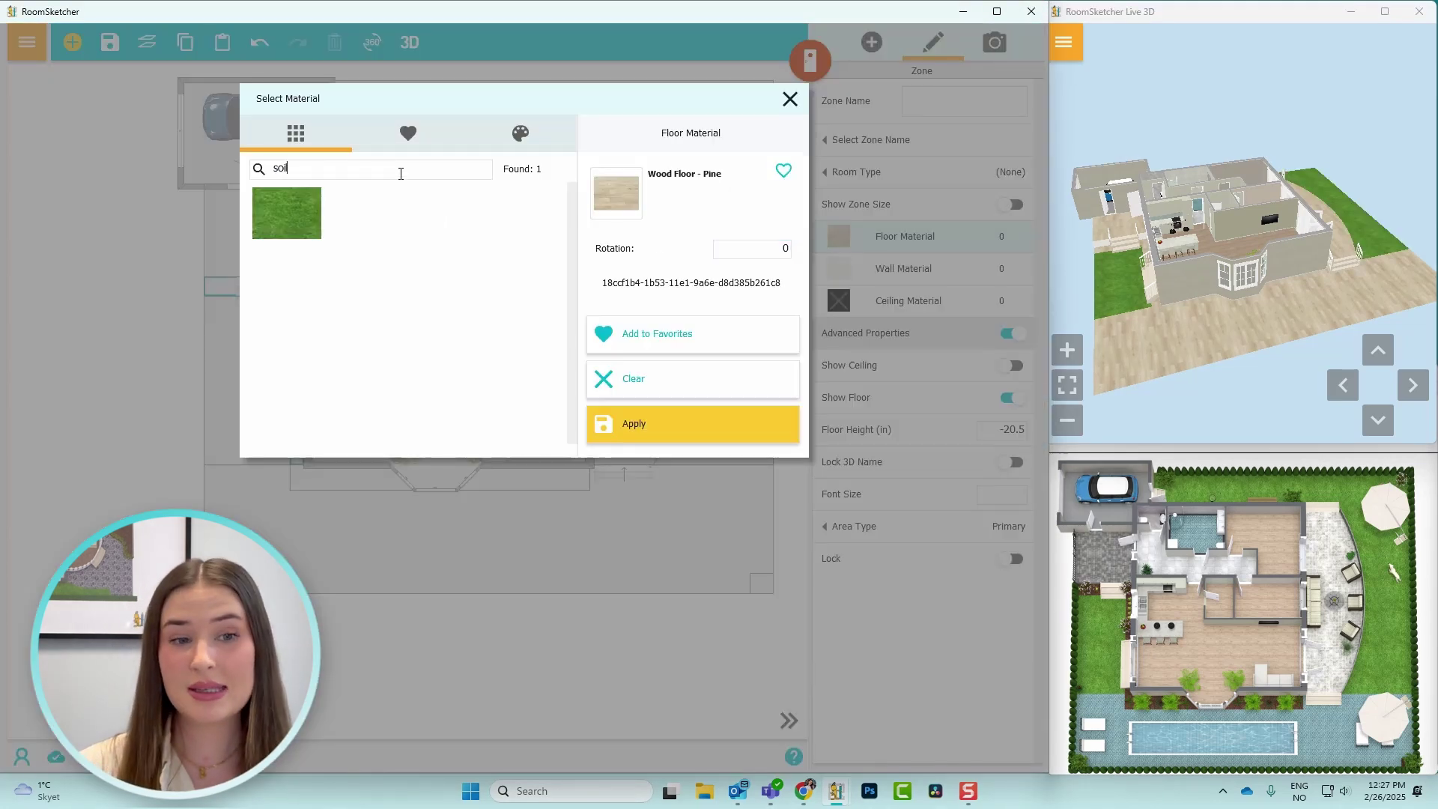
{"action": "left_click", "coordinate": [313, 219]}
{"action": "left_click", "coordinate": [667, 424]}
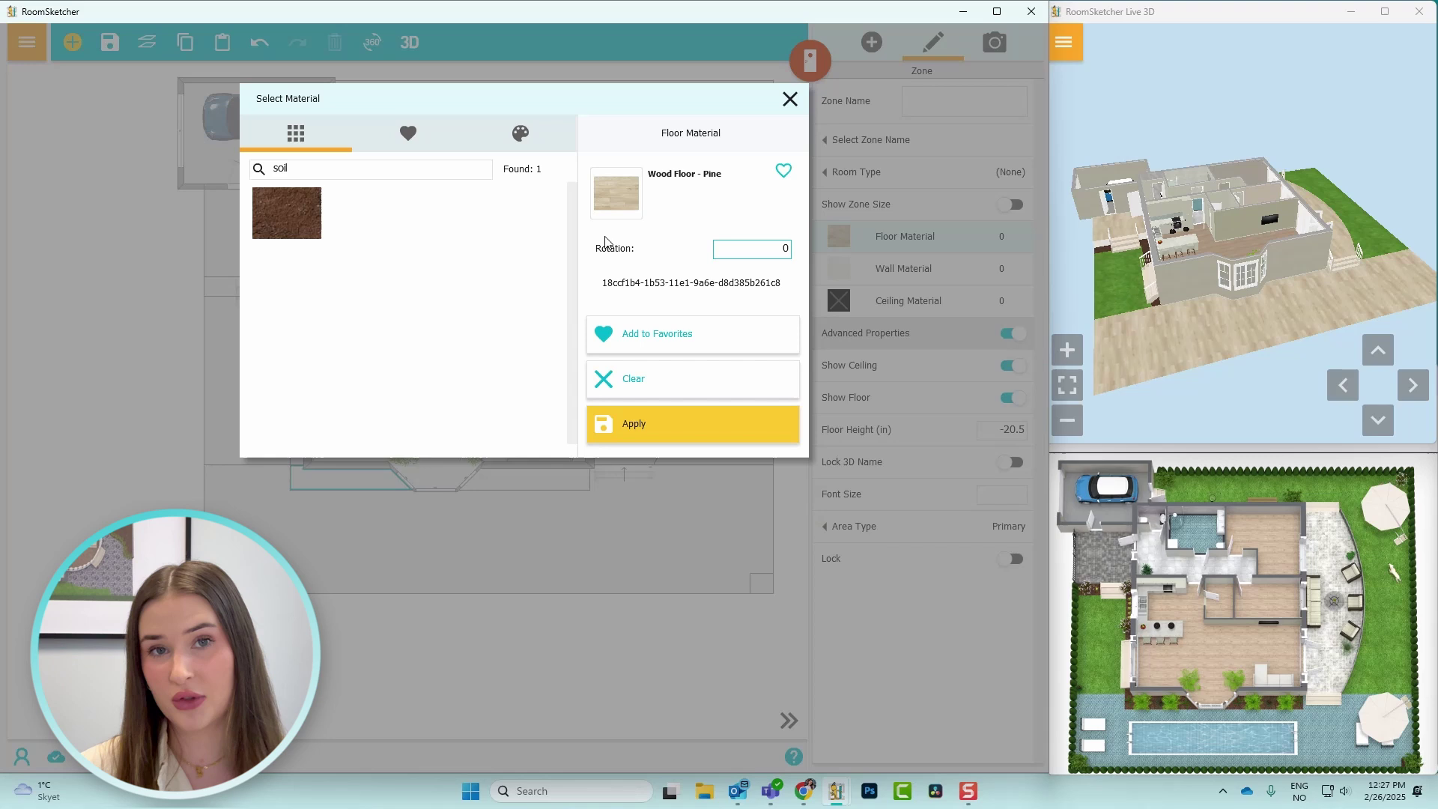
Apply the soil floor material to the planting strips below the house and the small square corner zone, hiding the corner zone's ceiling.
{"action": "left_click", "coordinate": [287, 213]}
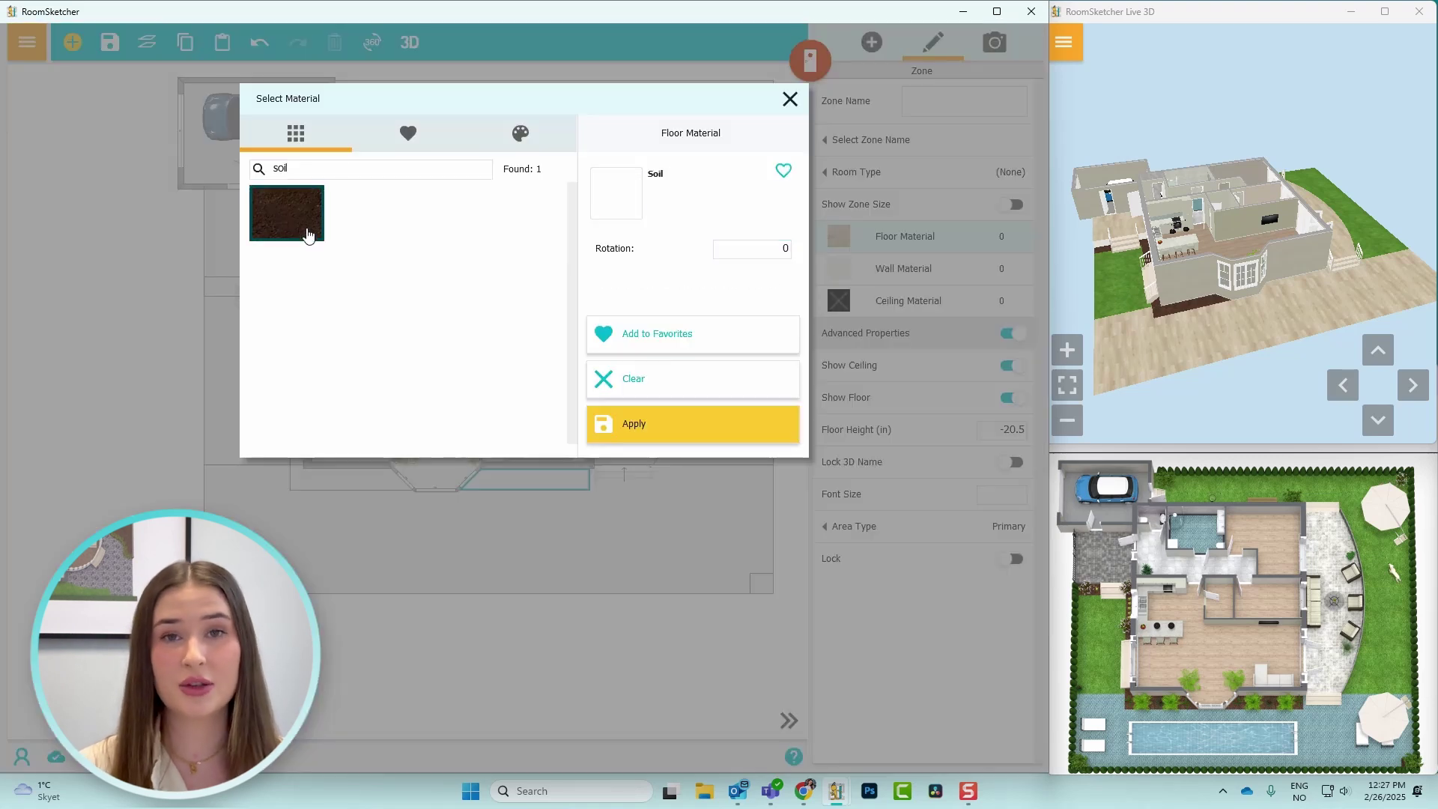
{"action": "left_click", "coordinate": [667, 424]}
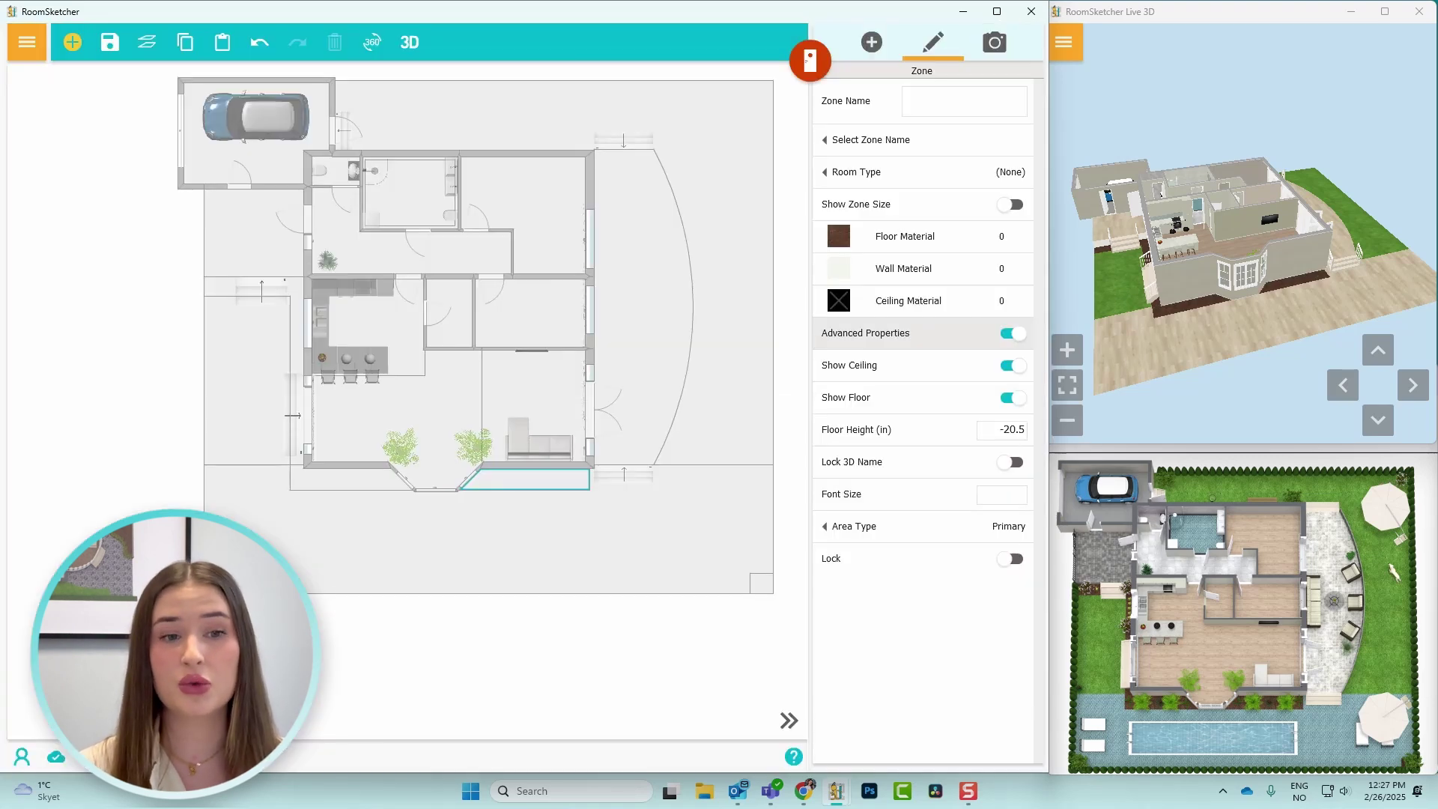
{"action": "left_click", "coordinate": [830, 239]}
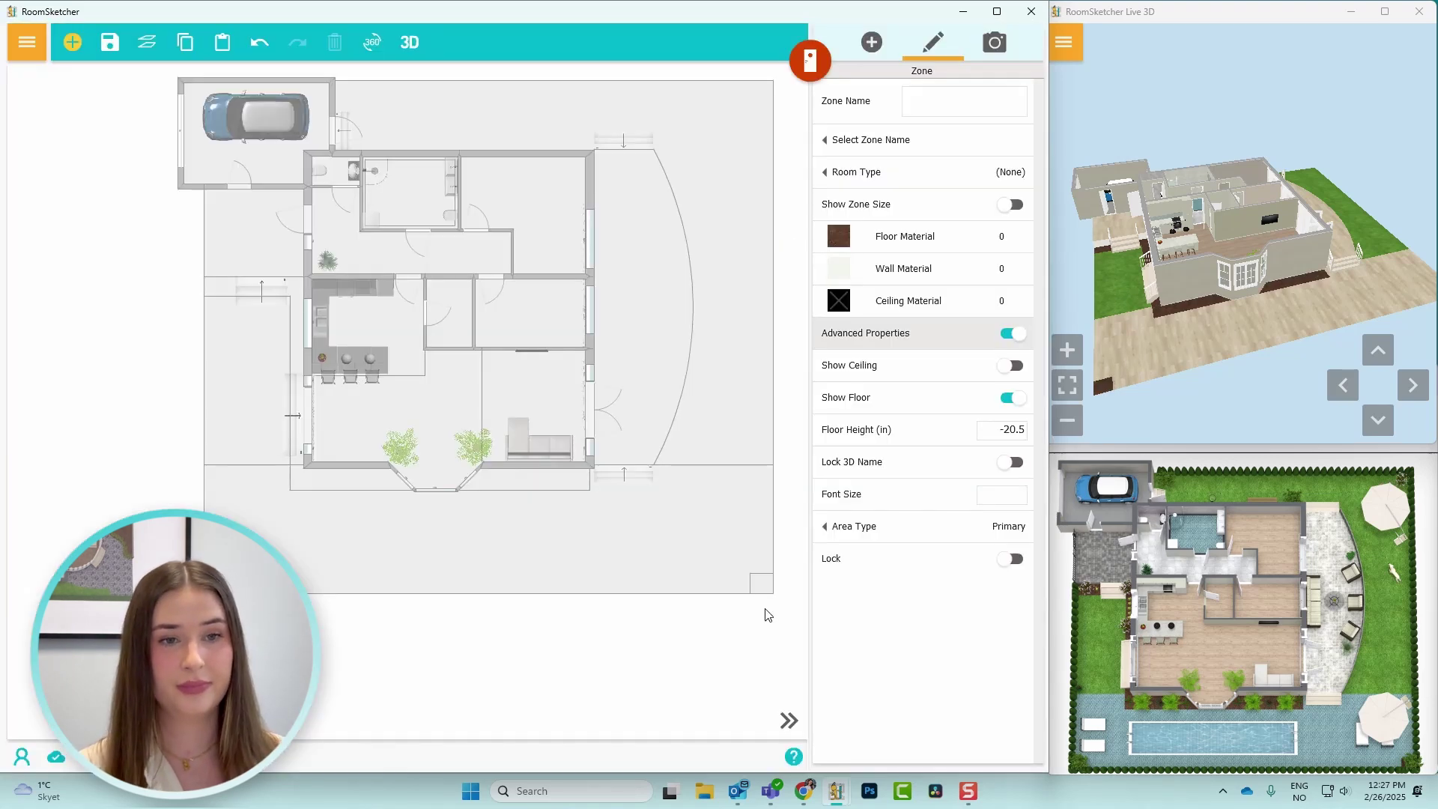
{"action": "left_click", "coordinate": [876, 270]}
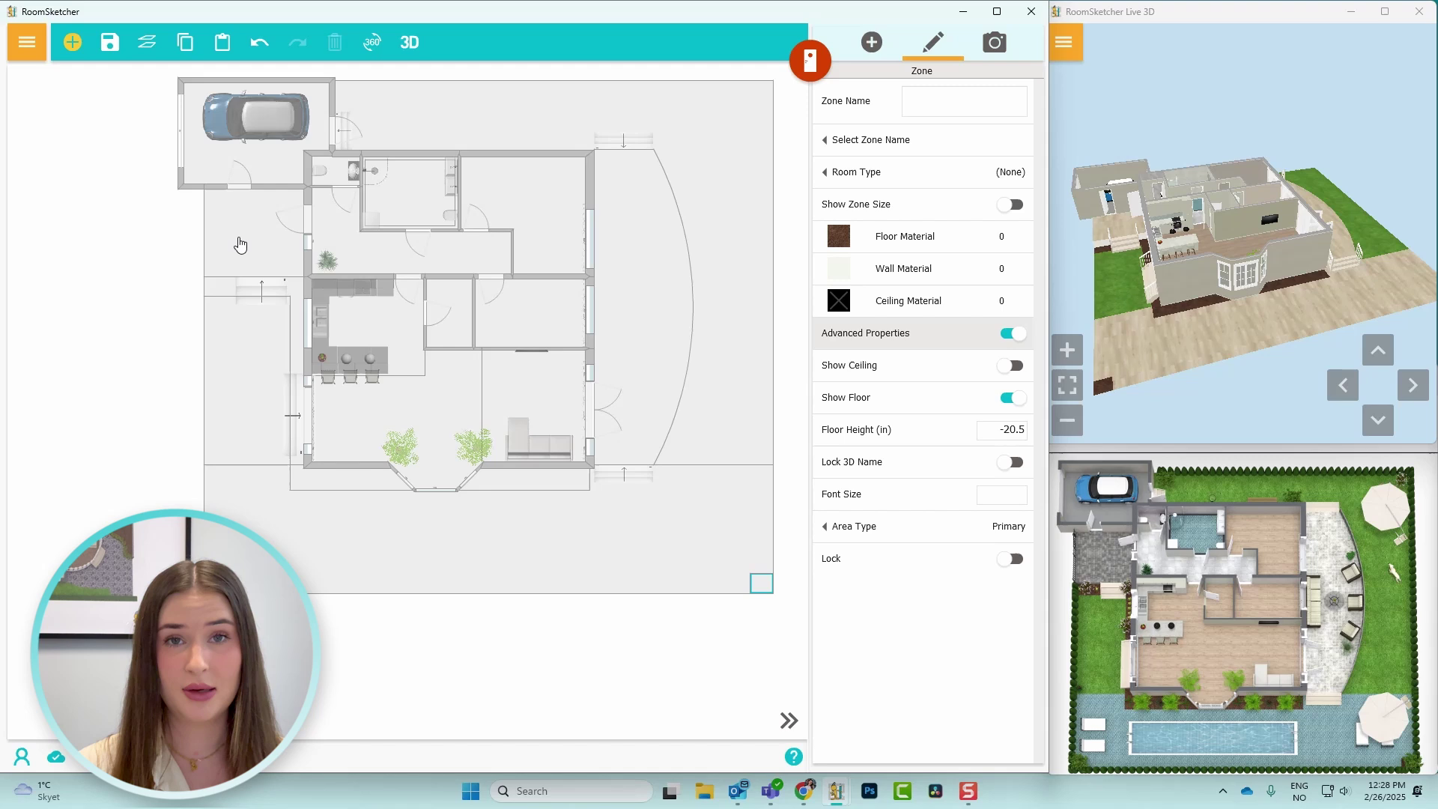
Search for "stone slab" and apply the dark grey rectangular slab floor to the entrance zone below the garage.
{"action": "left_click", "coordinate": [240, 245]}
{"action": "left_click", "coordinate": [839, 236]}
{"action": "type", "text": "stone slab"}
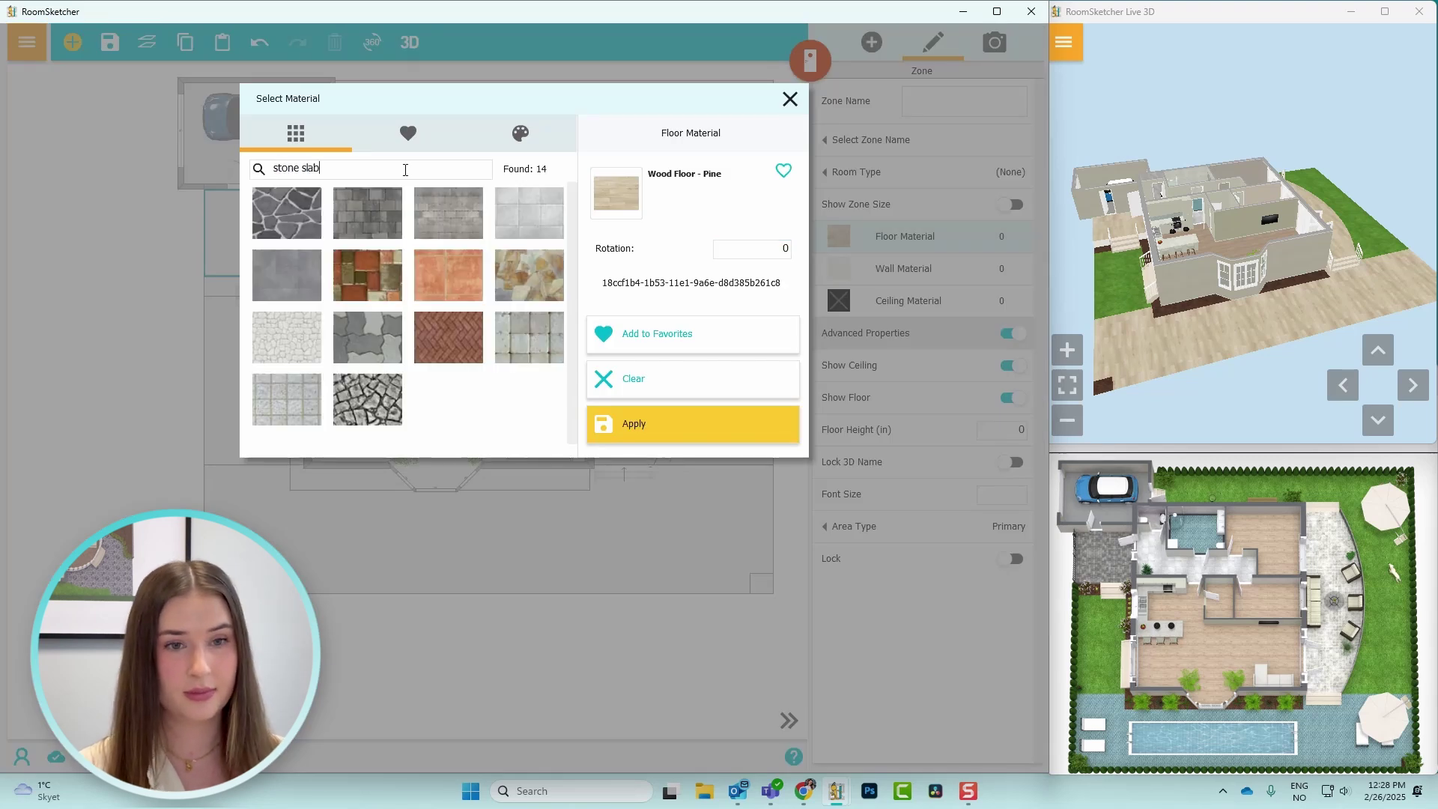
{"action": "left_click", "coordinate": [365, 222]}
{"action": "left_click", "coordinate": [696, 430]}
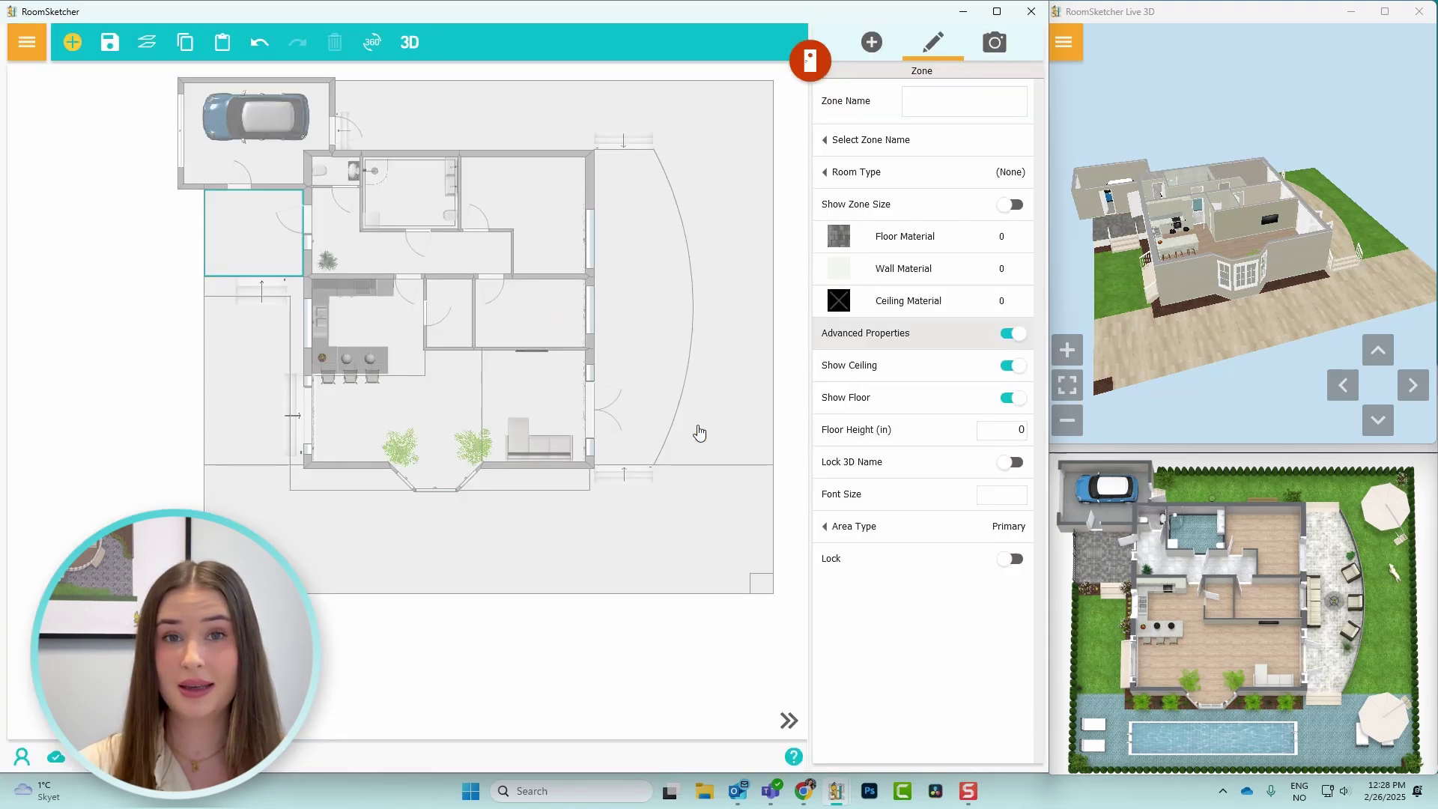
Search for "grey tile" and choose Tiles - Square 20x20 as the curved patio's floor material.
{"action": "double_click", "coordinate": [664, 345]}
{"action": "triple_click", "coordinate": [417, 167]}
{"action": "type", "text": "grey tile"}
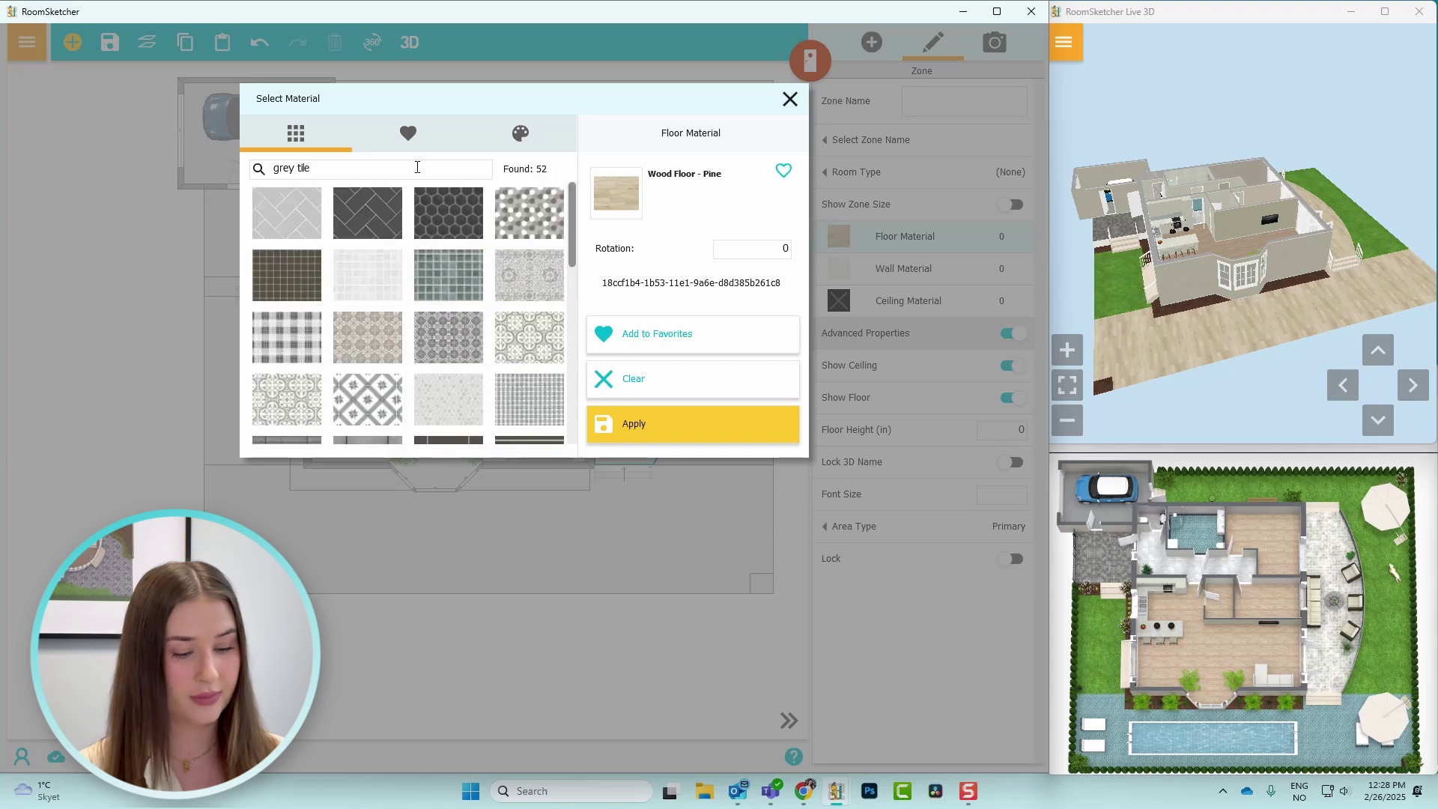
{"action": "scroll", "coordinate": [443, 295], "scroll_direction": "down", "scroll_amount": 5}
{"action": "left_click", "coordinate": [370, 365]}
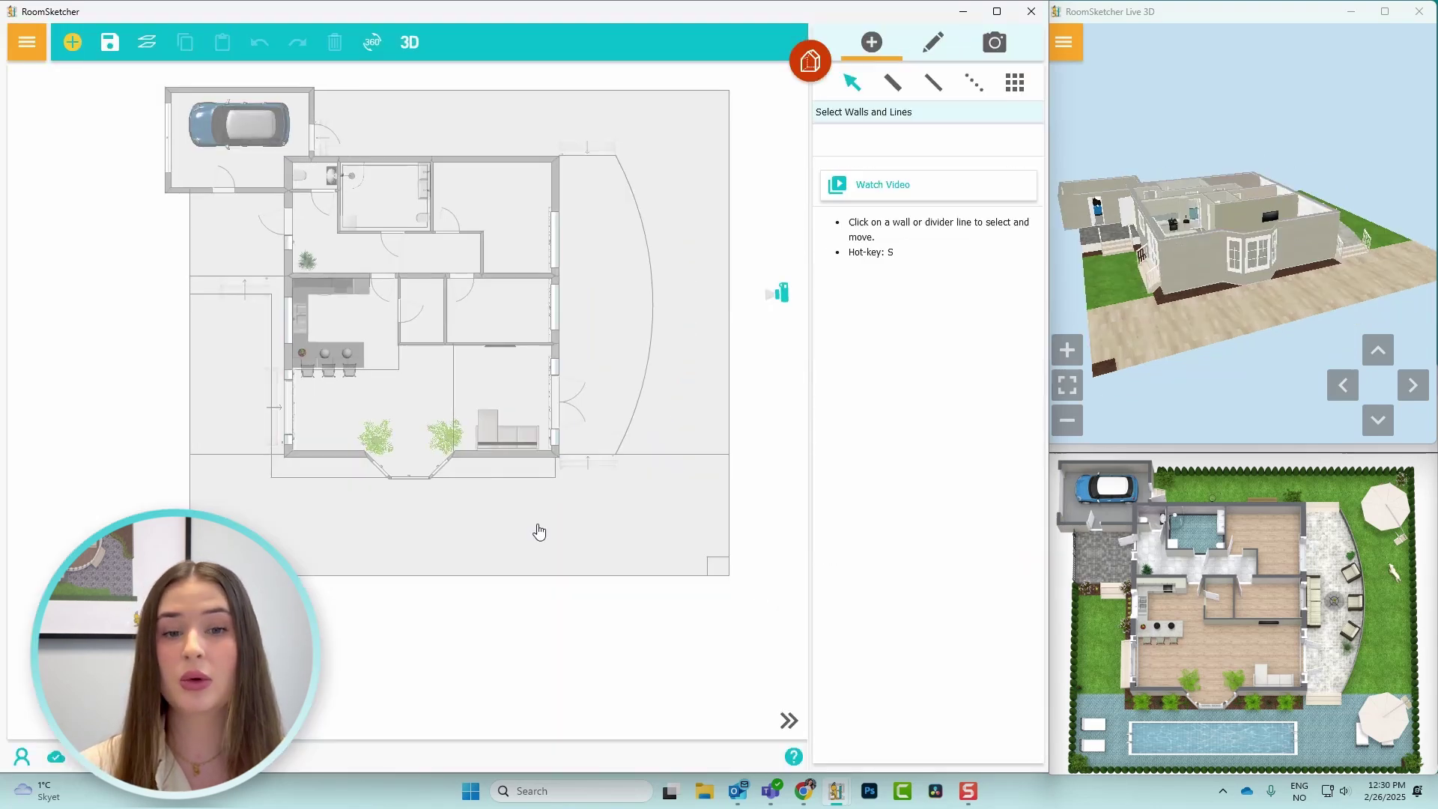
Search the floor materials for "tiles" and apply Tiles - Herringbone 5x20 with a changed rotation to the pool deck zone below the house.
{"action": "double_click", "coordinate": [539, 531]}
{"action": "left_click", "coordinate": [382, 167]}
{"action": "type", "text": "tiles"}
{"action": "left_click", "coordinate": [300, 399]}
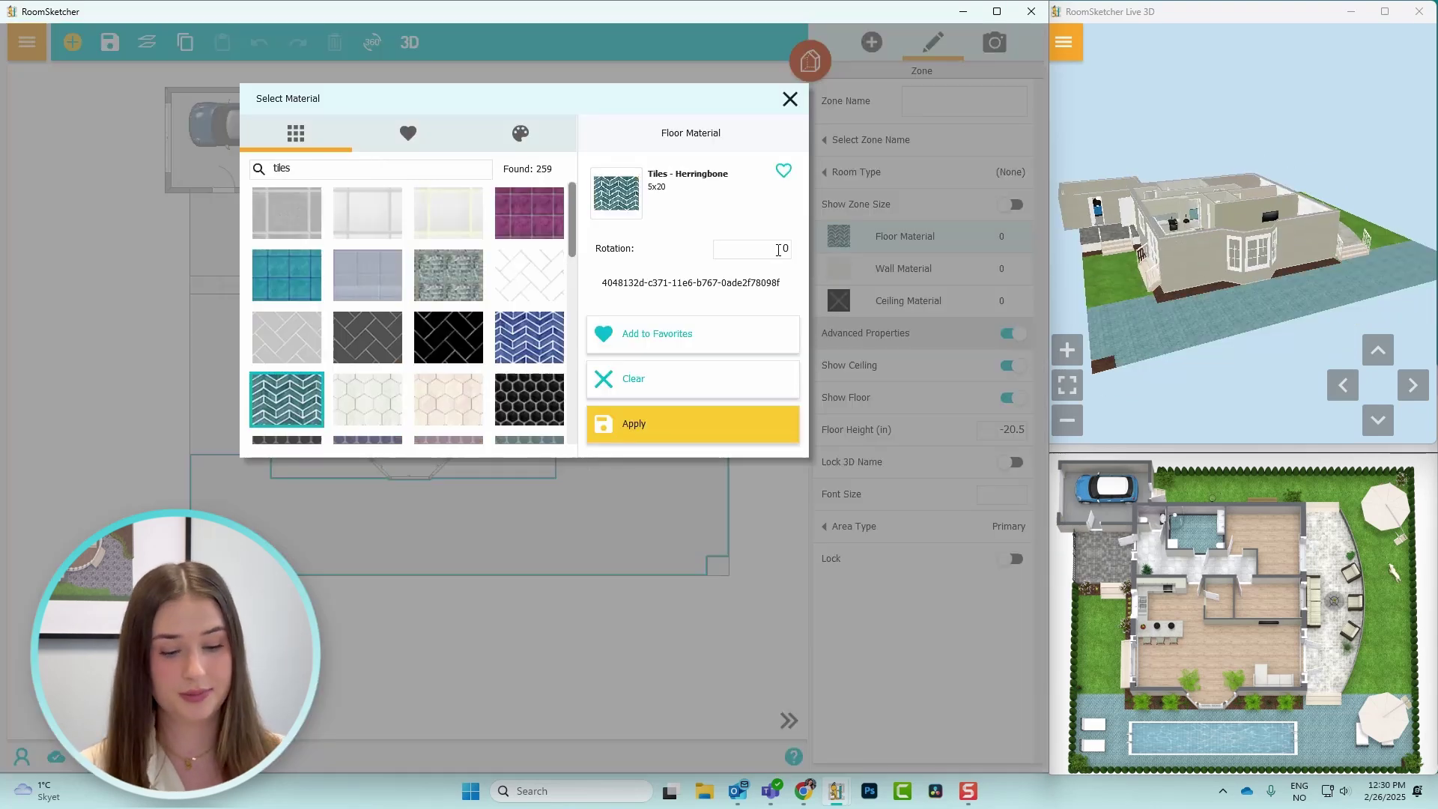
{"action": "left_click", "coordinate": [777, 249]}
{"action": "type", "text": "9"}
{"action": "left_click", "coordinate": [688, 430]}
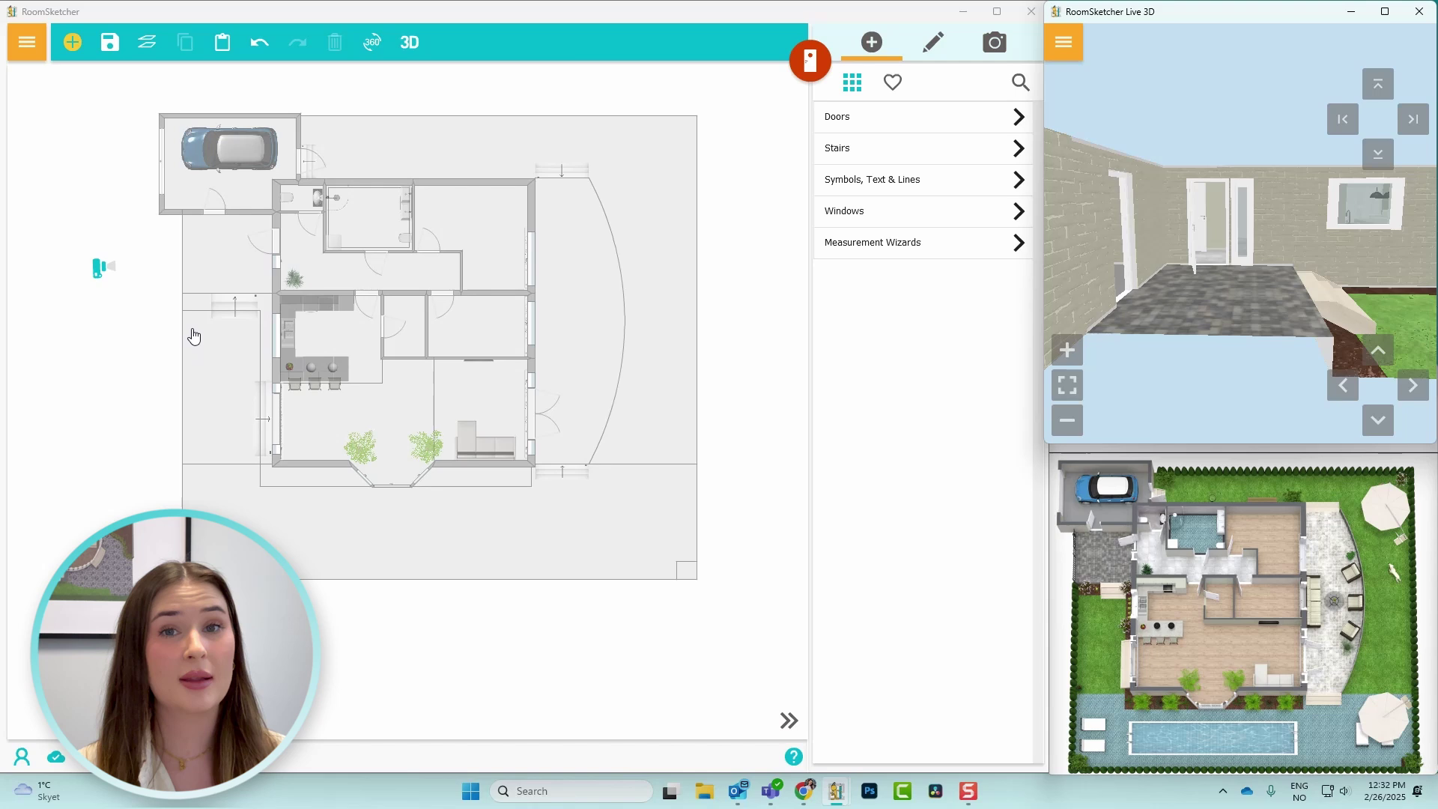
Draw a short divider line, about 0'9" long, outward from the entrance zone's outer edge, 1'0" below the garage wall.
{"action": "scroll", "coordinate": [193, 404], "scroll_direction": "up", "scroll_amount": 3}
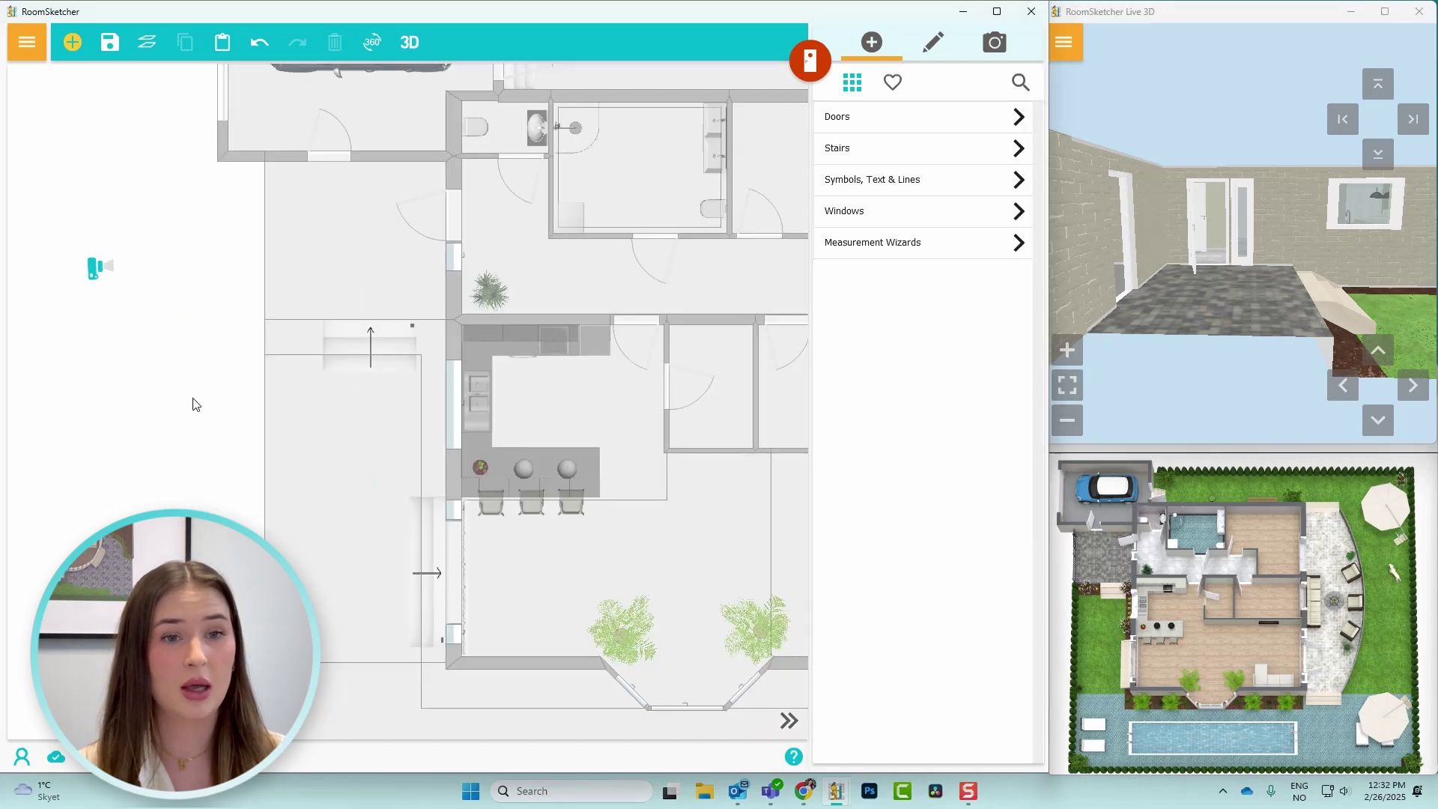
{"action": "left_click", "coordinate": [812, 63]}
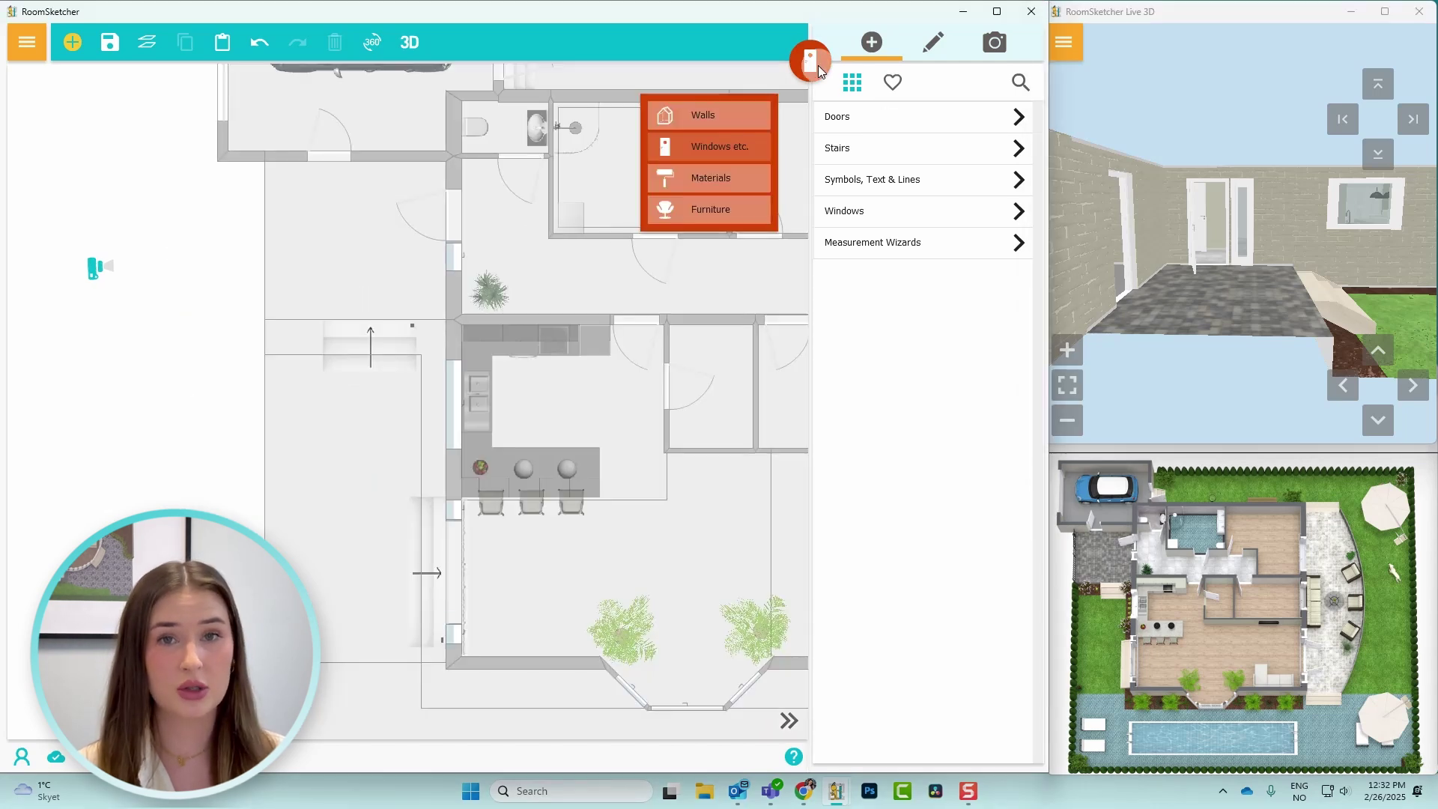
{"action": "left_click", "coordinate": [724, 122]}
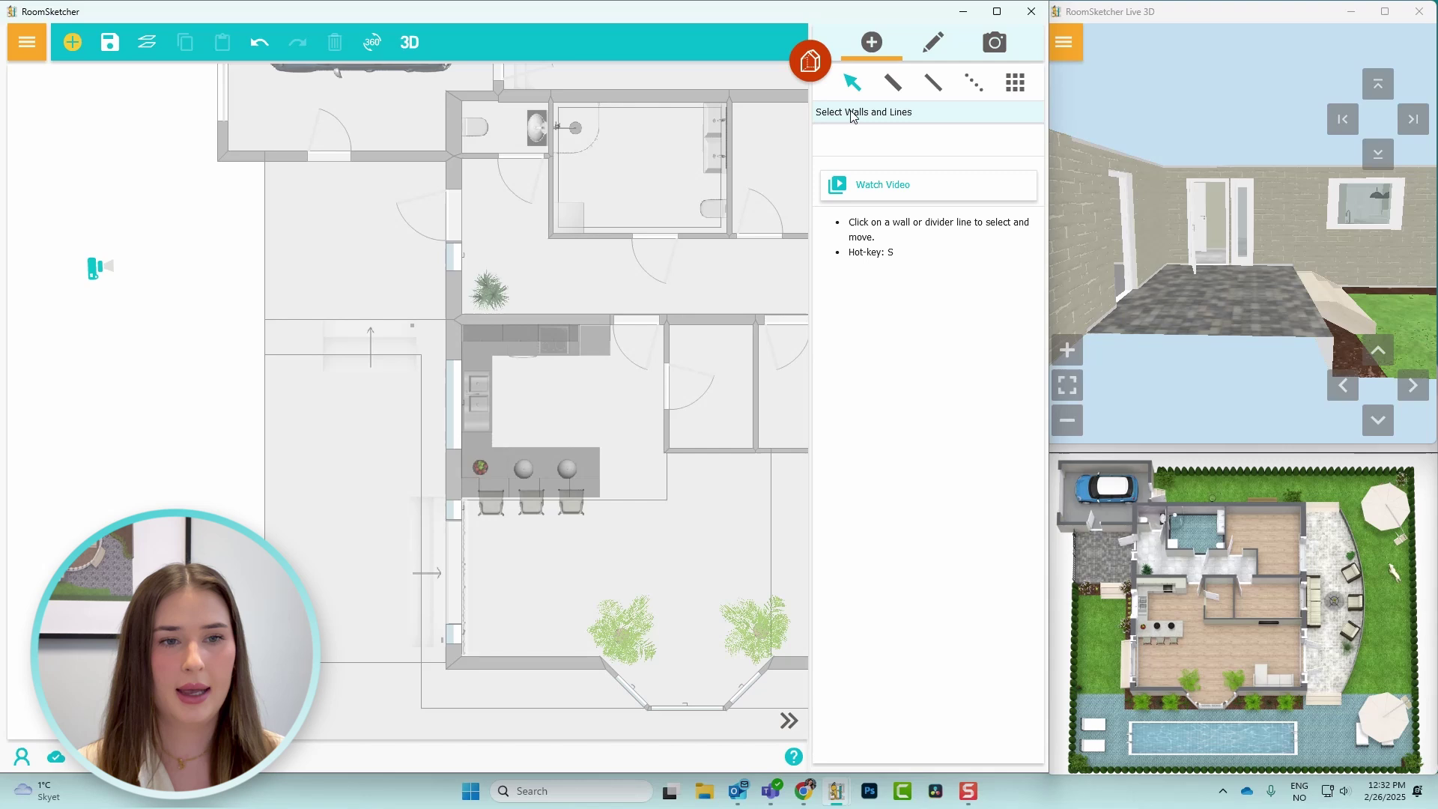
{"action": "left_click", "coordinate": [973, 83]}
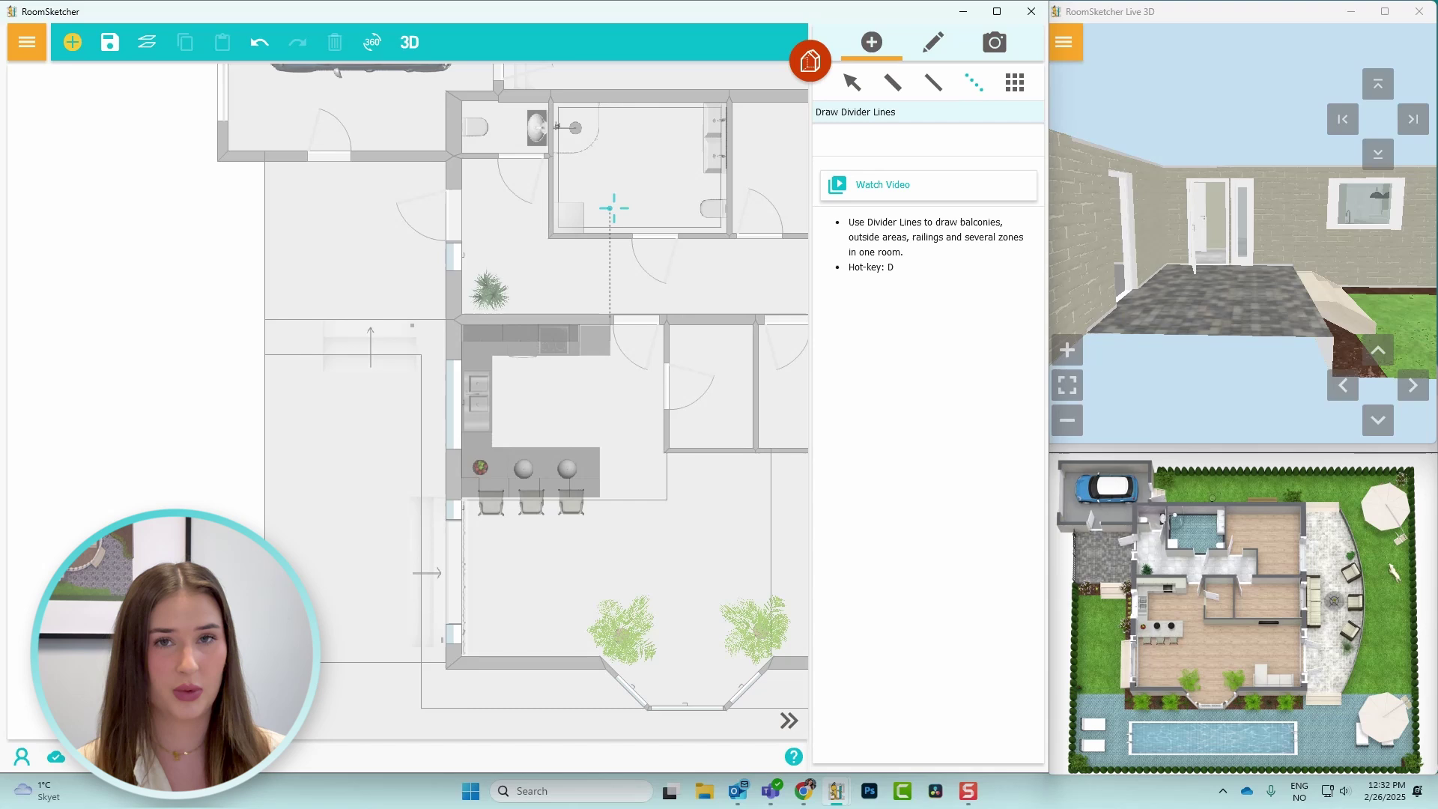
{"action": "scroll", "coordinate": [266, 171], "scroll_direction": "up", "scroll_amount": 5}
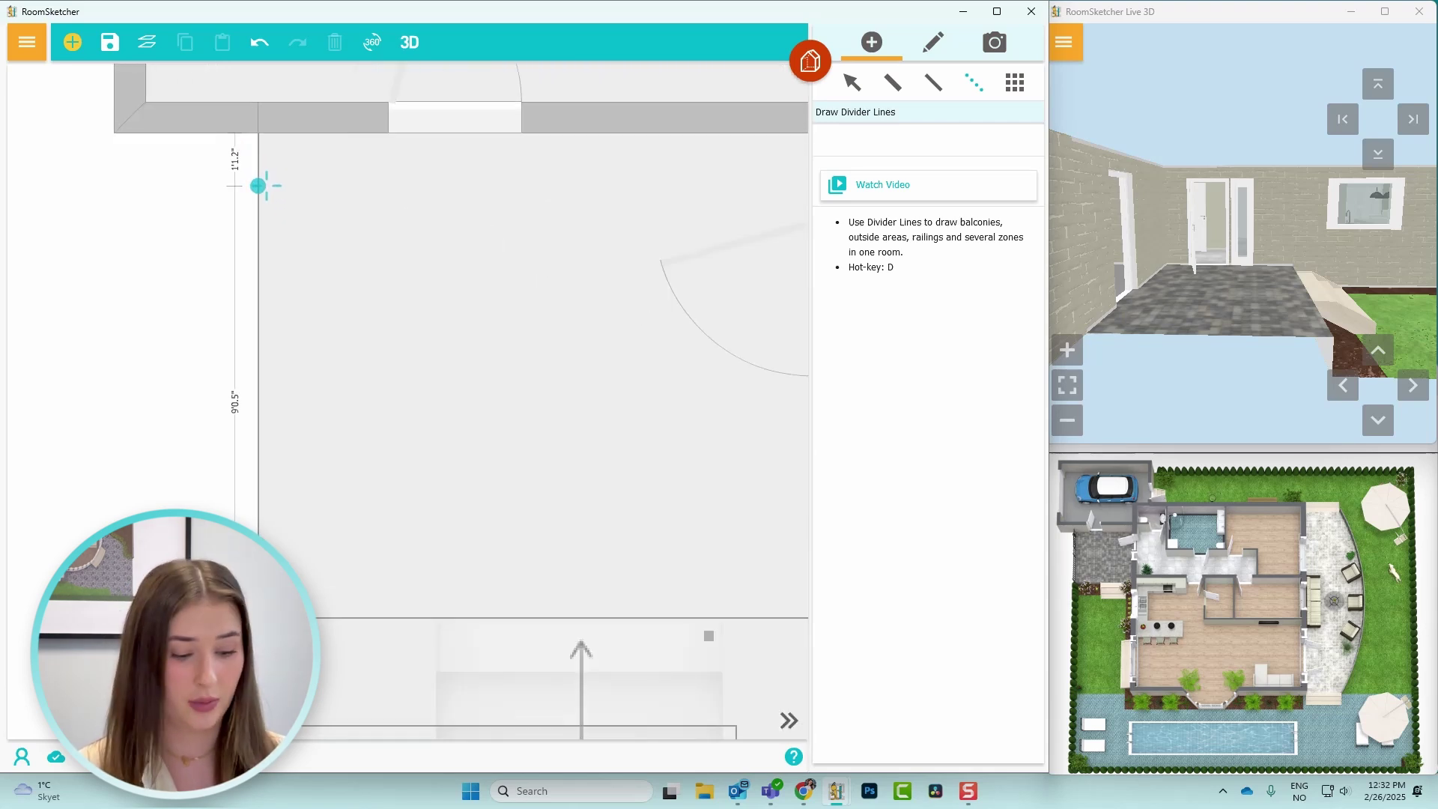
{"action": "scroll", "coordinate": [259, 175], "scroll_direction": "up", "scroll_amount": 3}
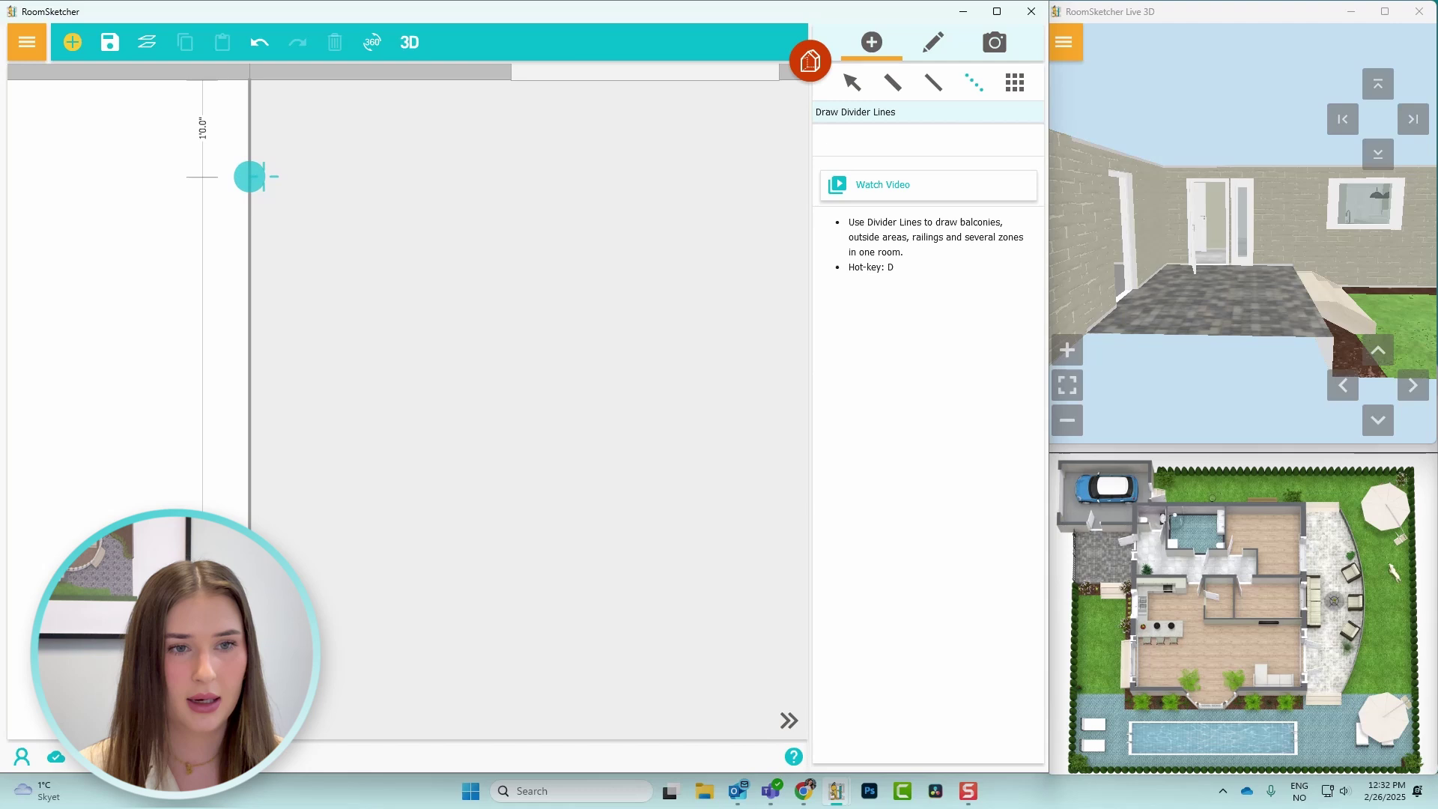
{"action": "left_click", "coordinate": [250, 176]}
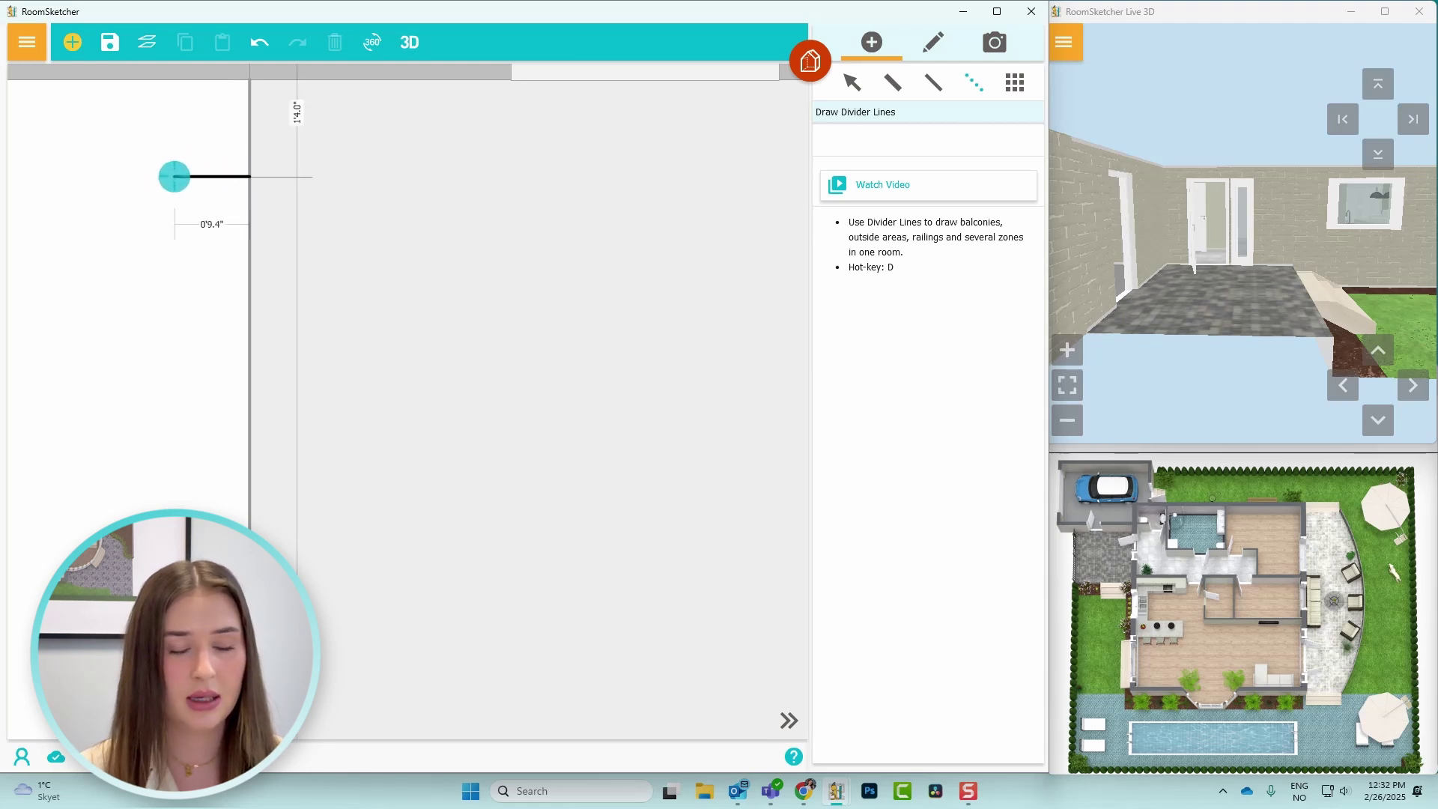
{"action": "left_click", "coordinate": [174, 177]}
{"action": "key", "text": "Escape"}
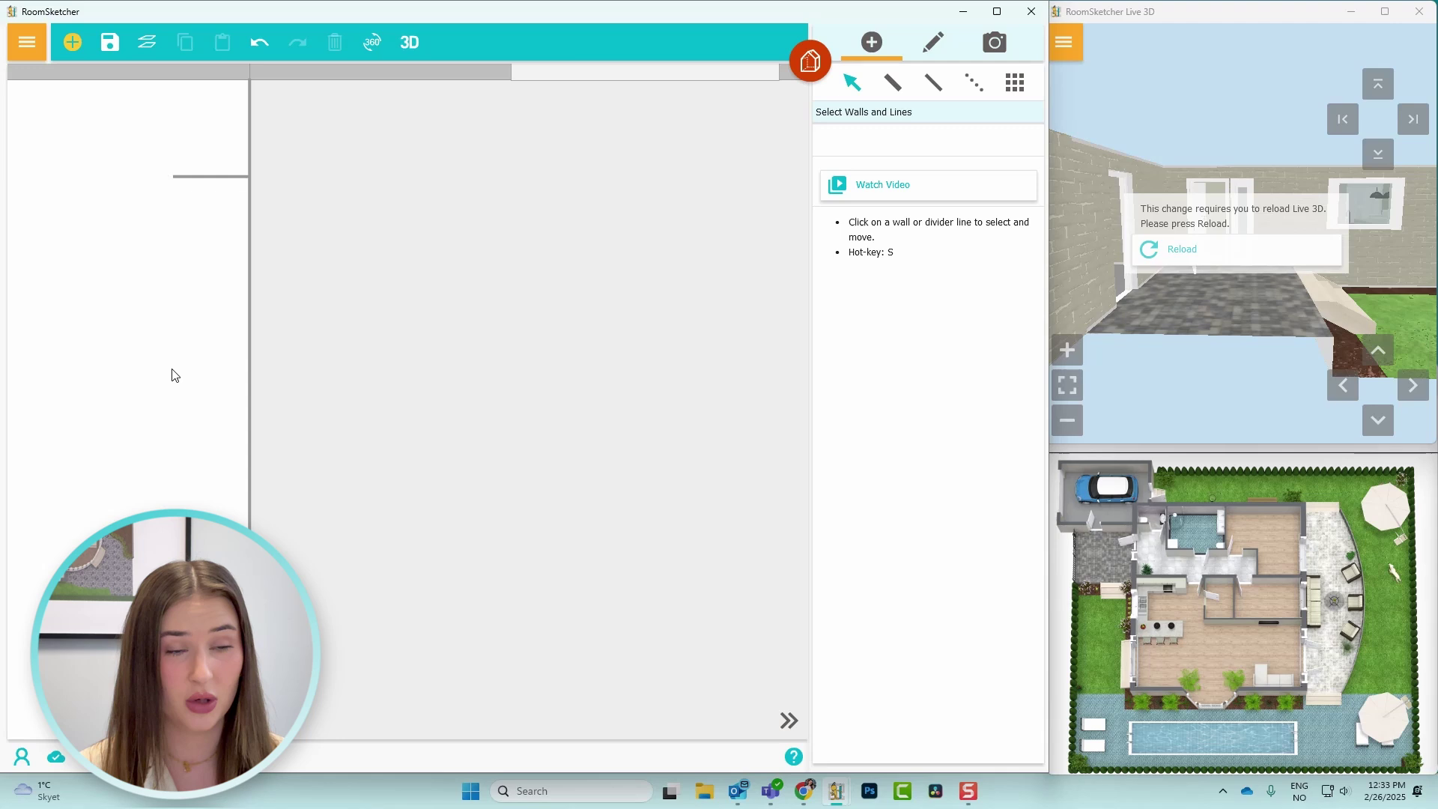
Draw a second short divider line outward from the entrance zone's outer edge, 3'0" below the first one.
{"action": "key", "text": "d"}
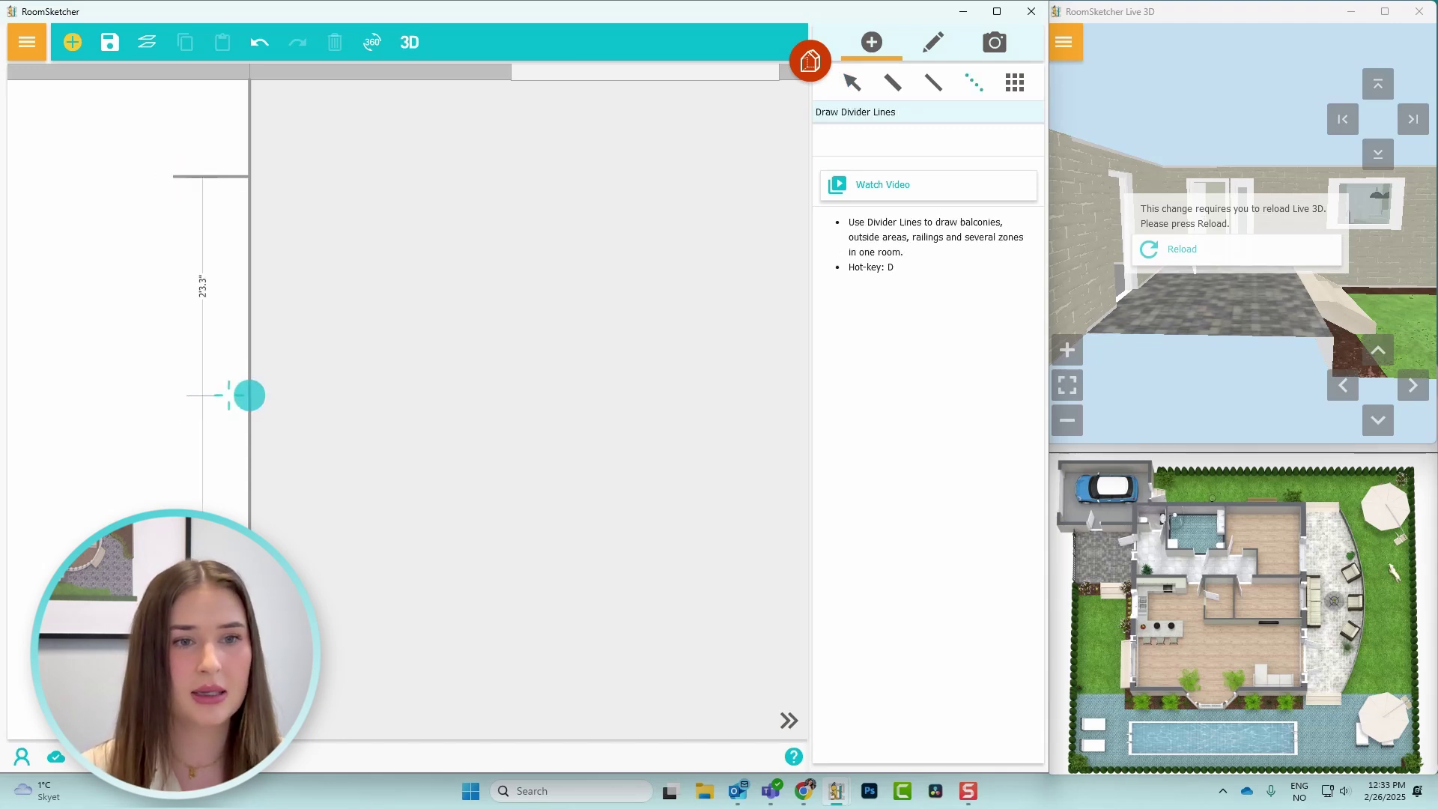
{"action": "left_click", "coordinate": [245, 465]}
{"action": "left_click", "coordinate": [170, 465]}
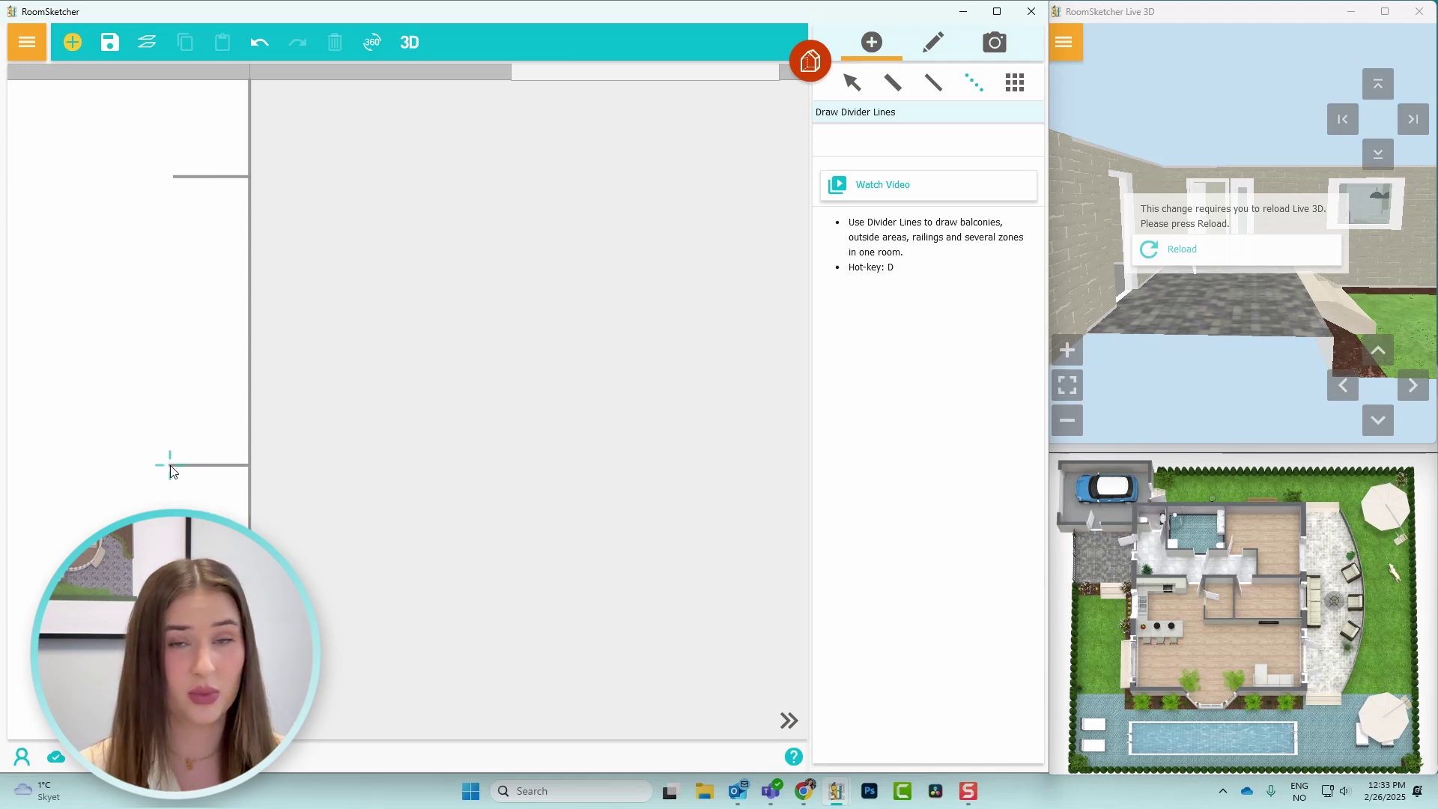
{"action": "key", "text": "s"}
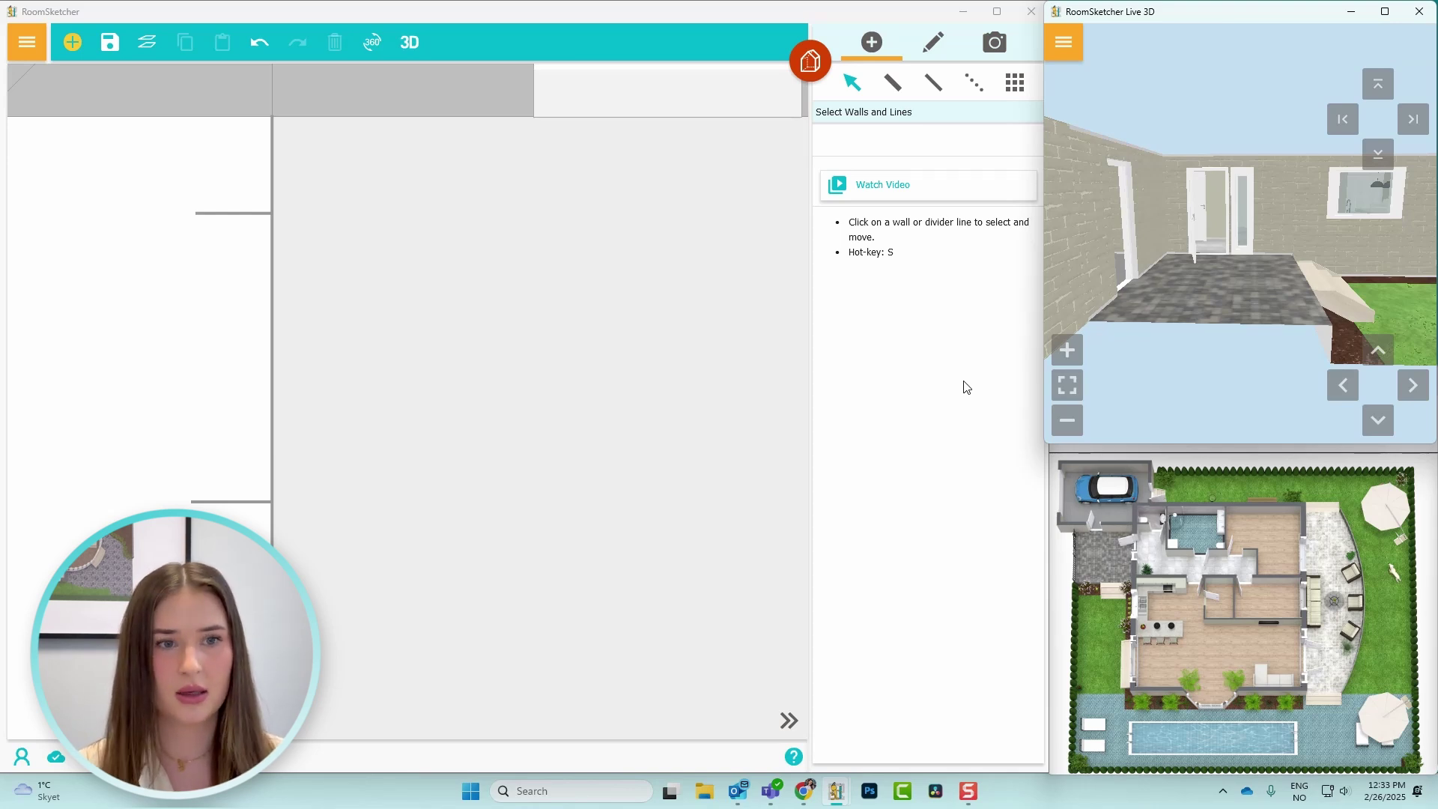
Add the black vertical-bar railing to the entrance zone's outer edge segments on both sides of the 3'0" opening.
{"action": "left_click", "coordinate": [274, 168]}
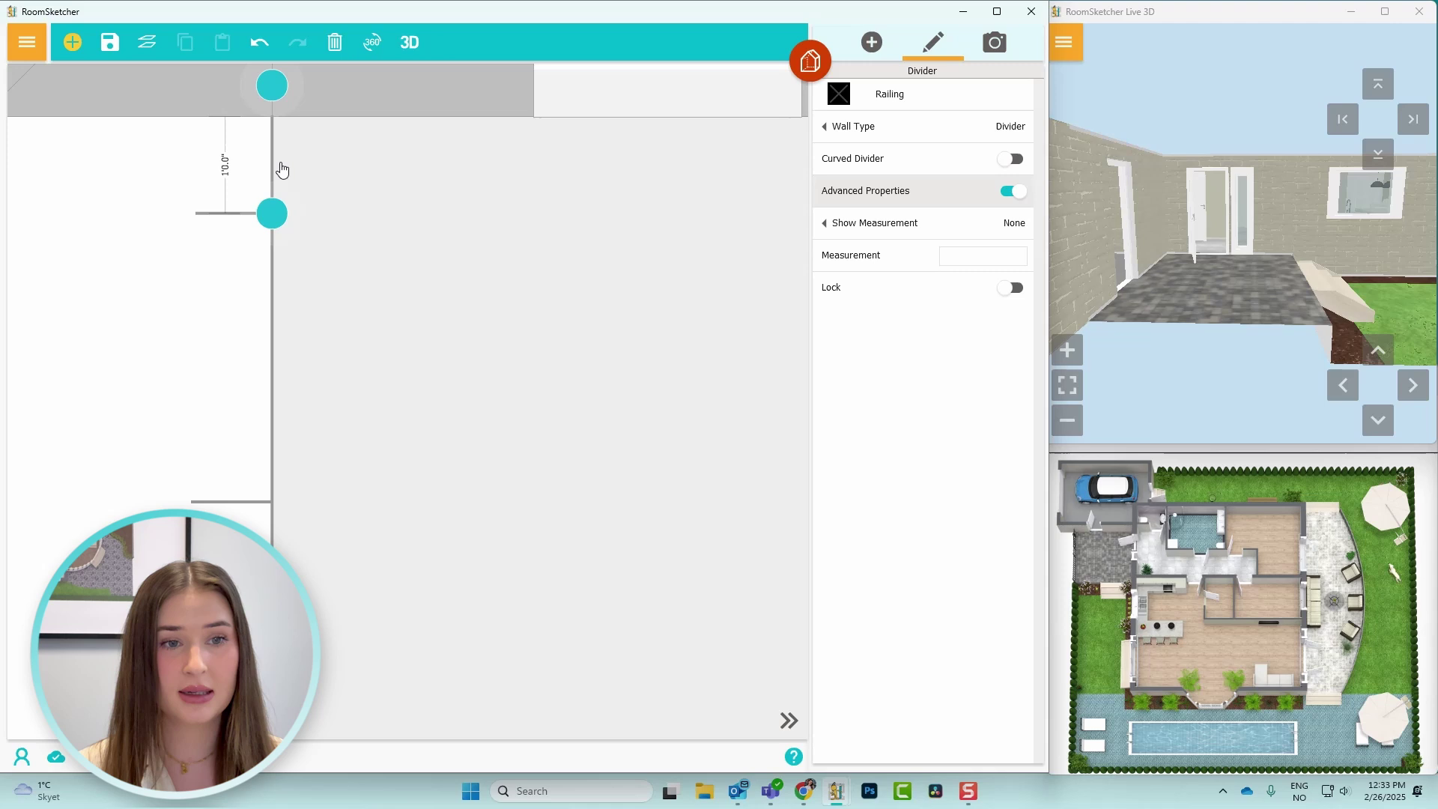
{"action": "left_click", "coordinate": [926, 100]}
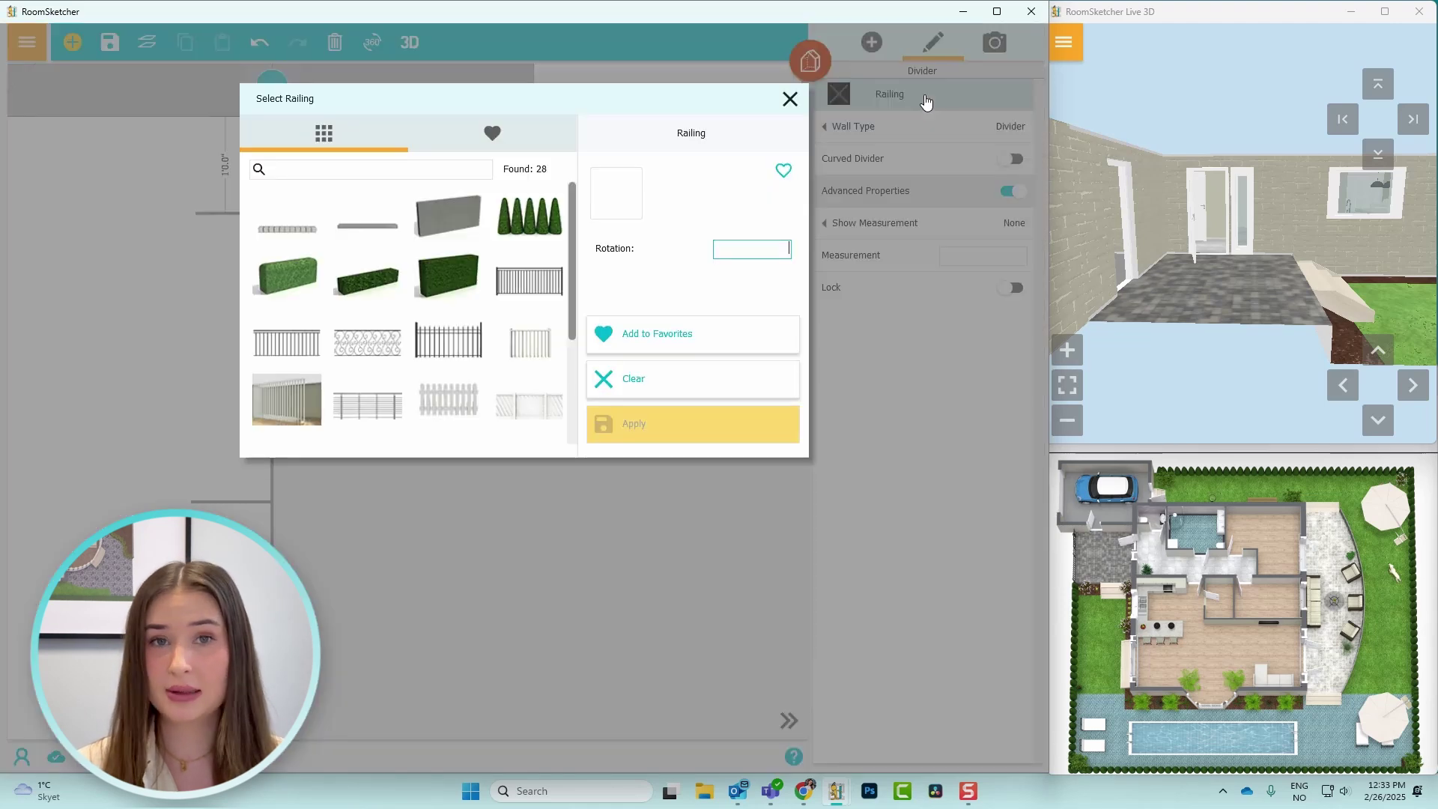
{"action": "left_click", "coordinate": [532, 278]}
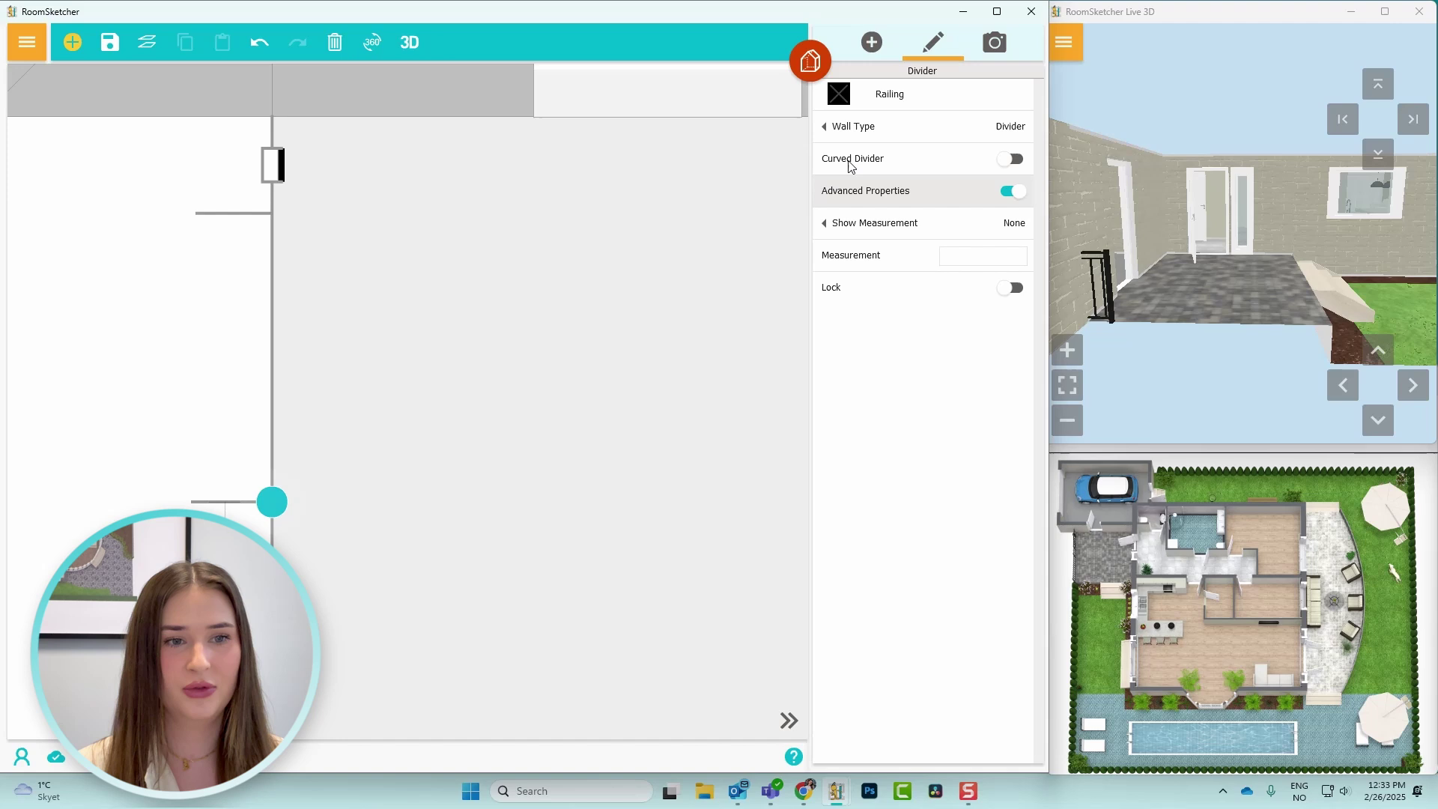
{"action": "left_click", "coordinate": [890, 96]}
{"action": "left_click", "coordinate": [529, 275]}
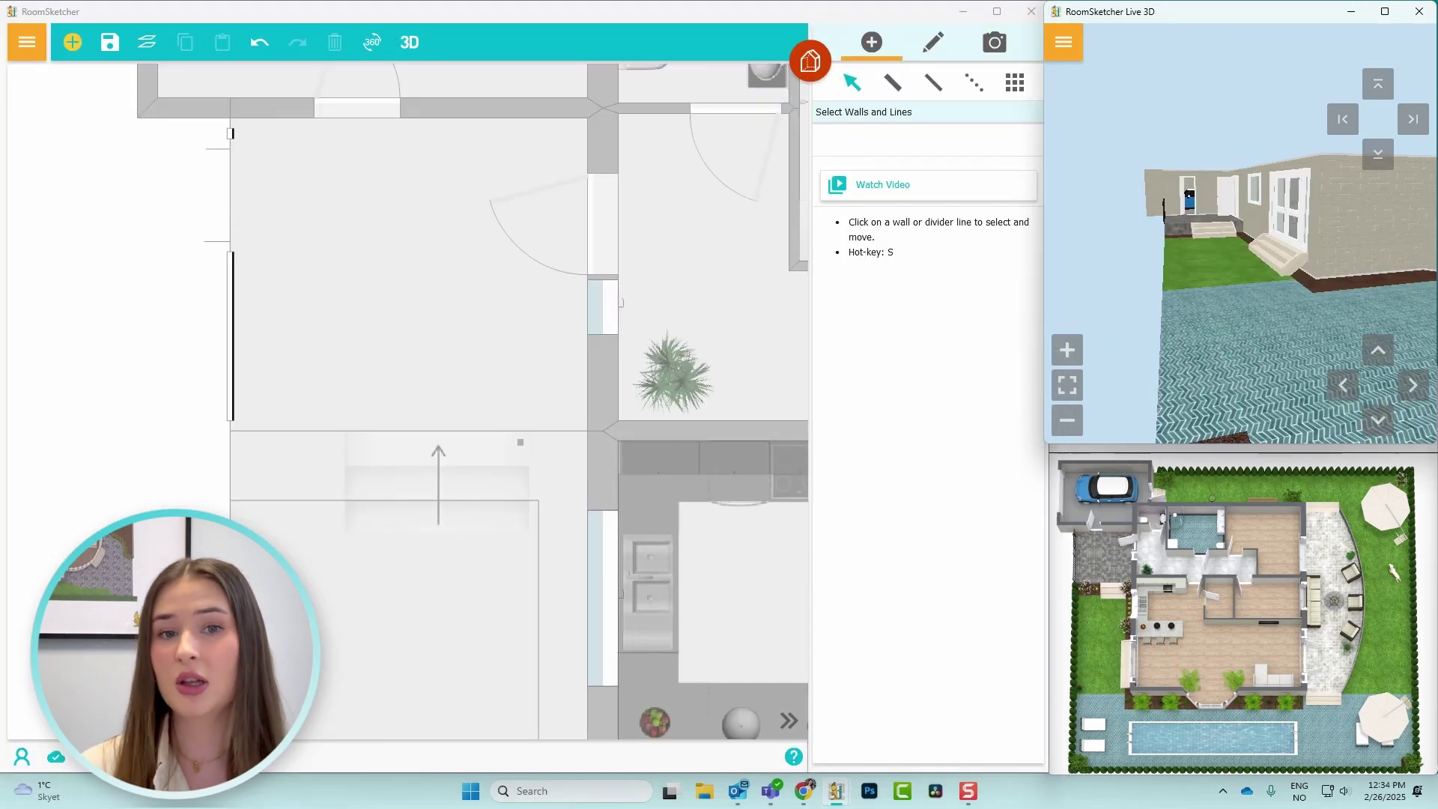
Add the pointed conifer hedge as railing on the outer edge of the lawn left of the house.
{"action": "scroll", "coordinate": [177, 520], "scroll_direction": "down", "scroll_amount": 3}
{"action": "left_click_drag", "start_coordinate": [160, 588], "coordinate": [156, 314]}
{"action": "left_click", "coordinate": [201, 327]}
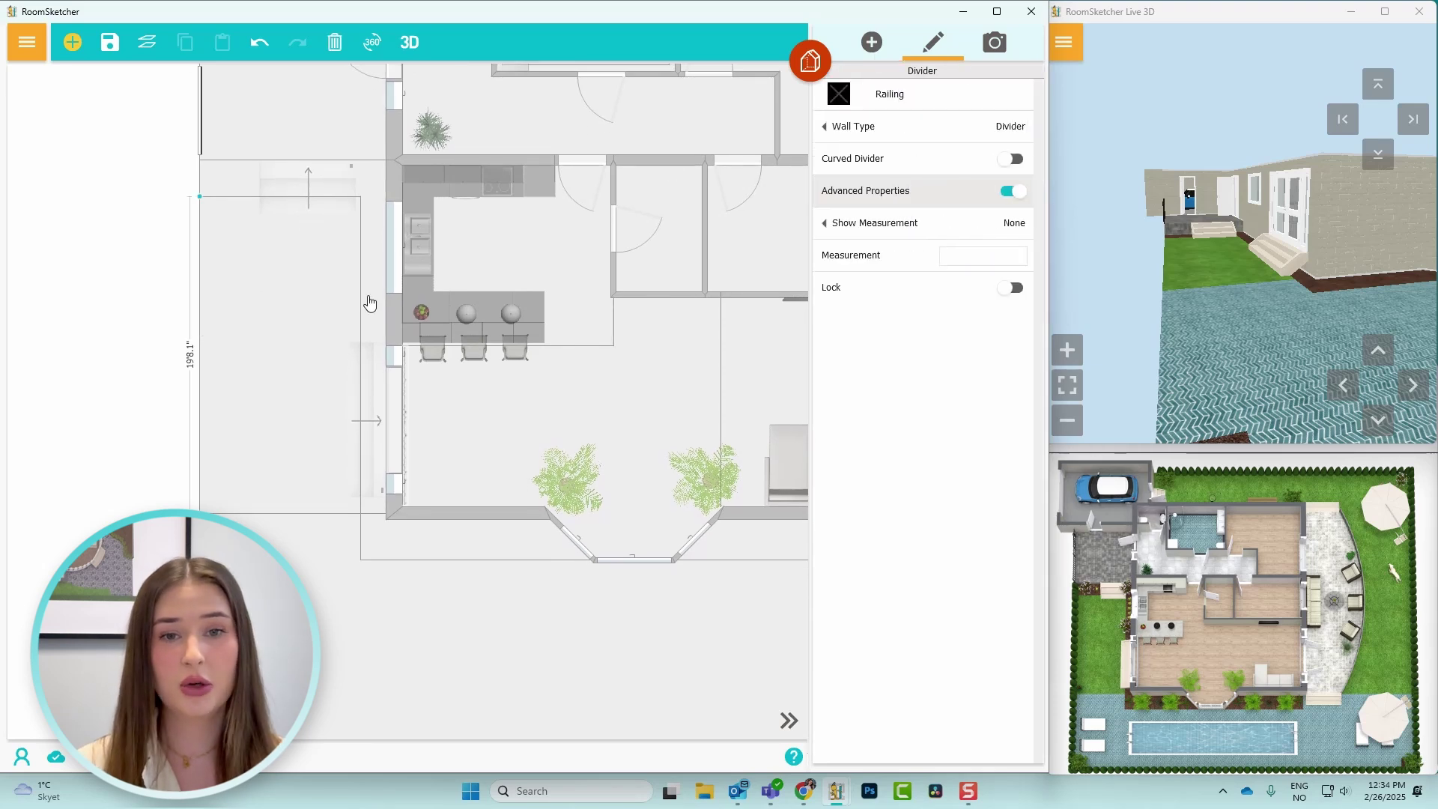
{"action": "left_click", "coordinate": [909, 103]}
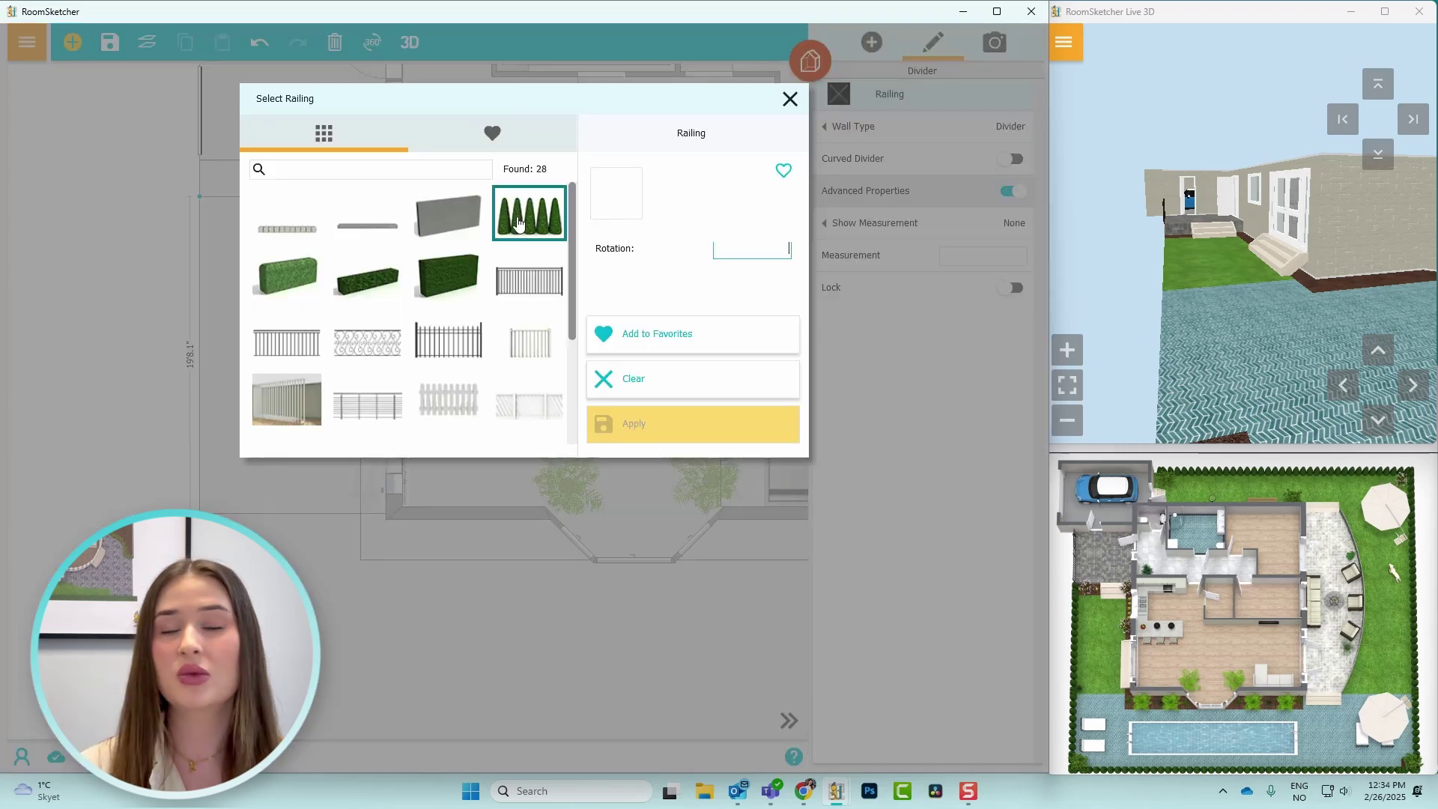
{"action": "left_click", "coordinate": [528, 213]}
{"action": "left_click", "coordinate": [670, 421]}
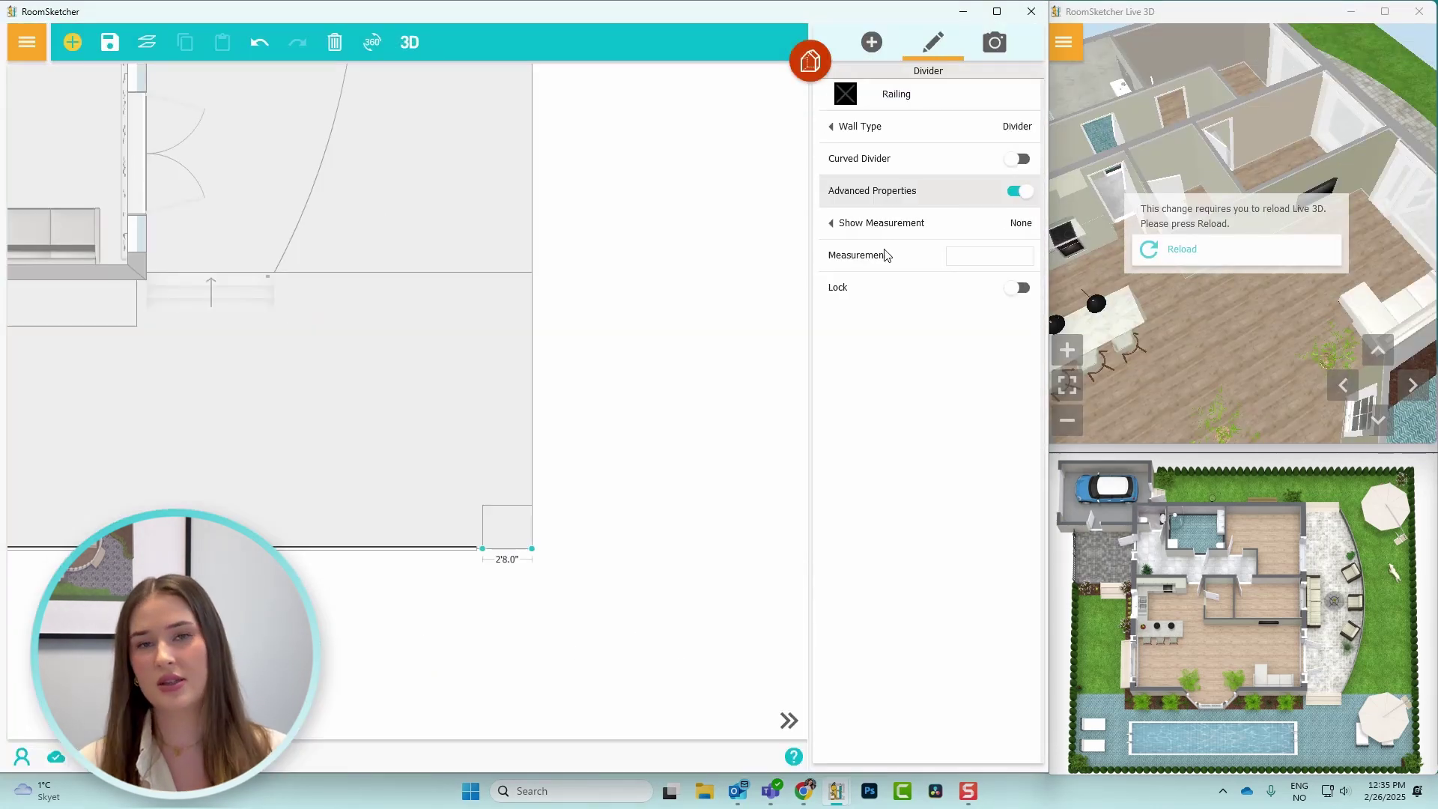
Apply the conifer hedge railing to the small corner zone's outer edges and the adjoining right boundary, and reload the Live 3D view.
{"action": "left_click", "coordinate": [895, 94]}
{"action": "left_click", "coordinate": [670, 422]}
{"action": "left_click", "coordinate": [533, 528]}
{"action": "left_click", "coordinate": [895, 94]}
{"action": "left_click", "coordinate": [669, 422]}
{"action": "left_click", "coordinate": [532, 394]}
{"action": "left_click", "coordinate": [895, 94]}
{"action": "left_click", "coordinate": [670, 421]}
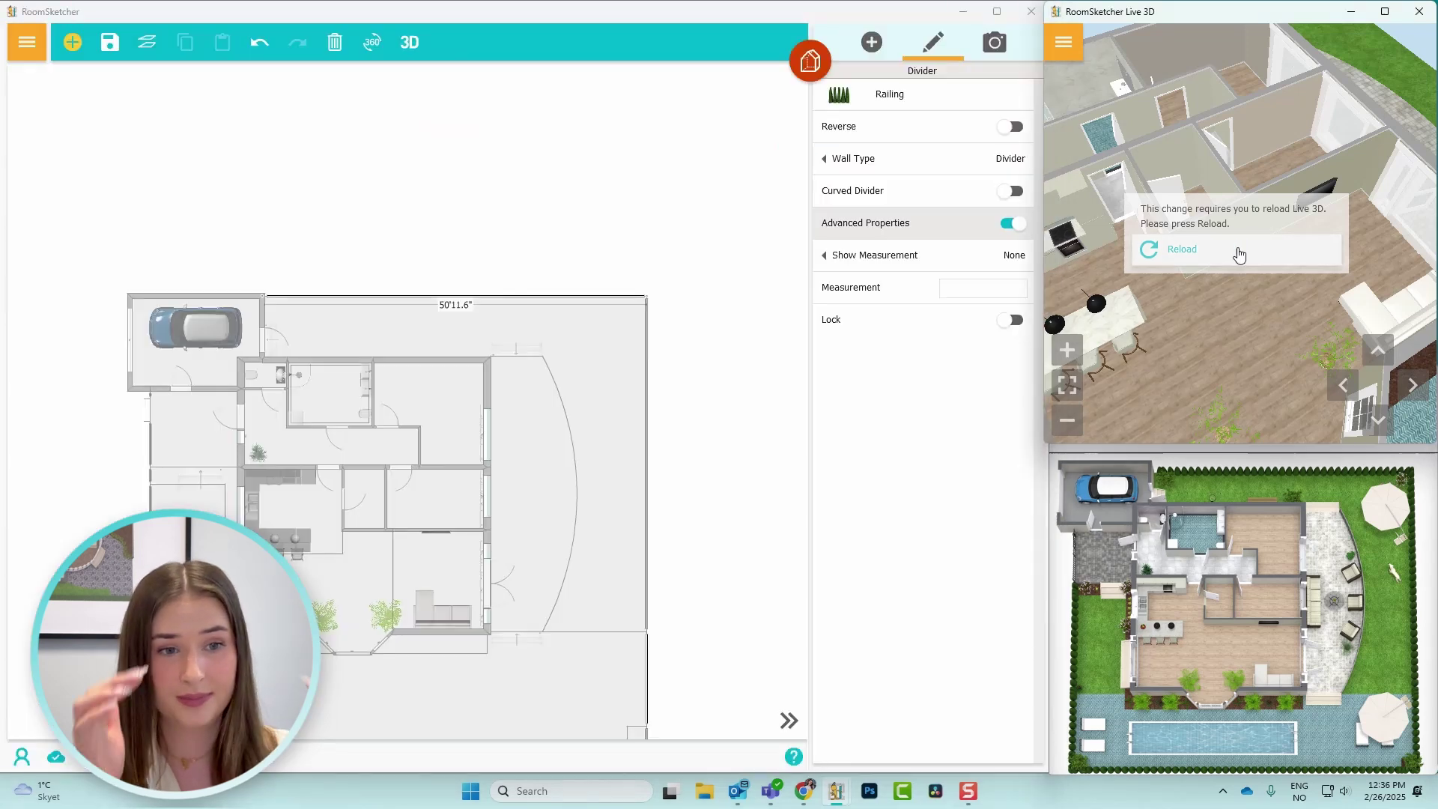
{"action": "left_click", "coordinate": [1181, 249]}
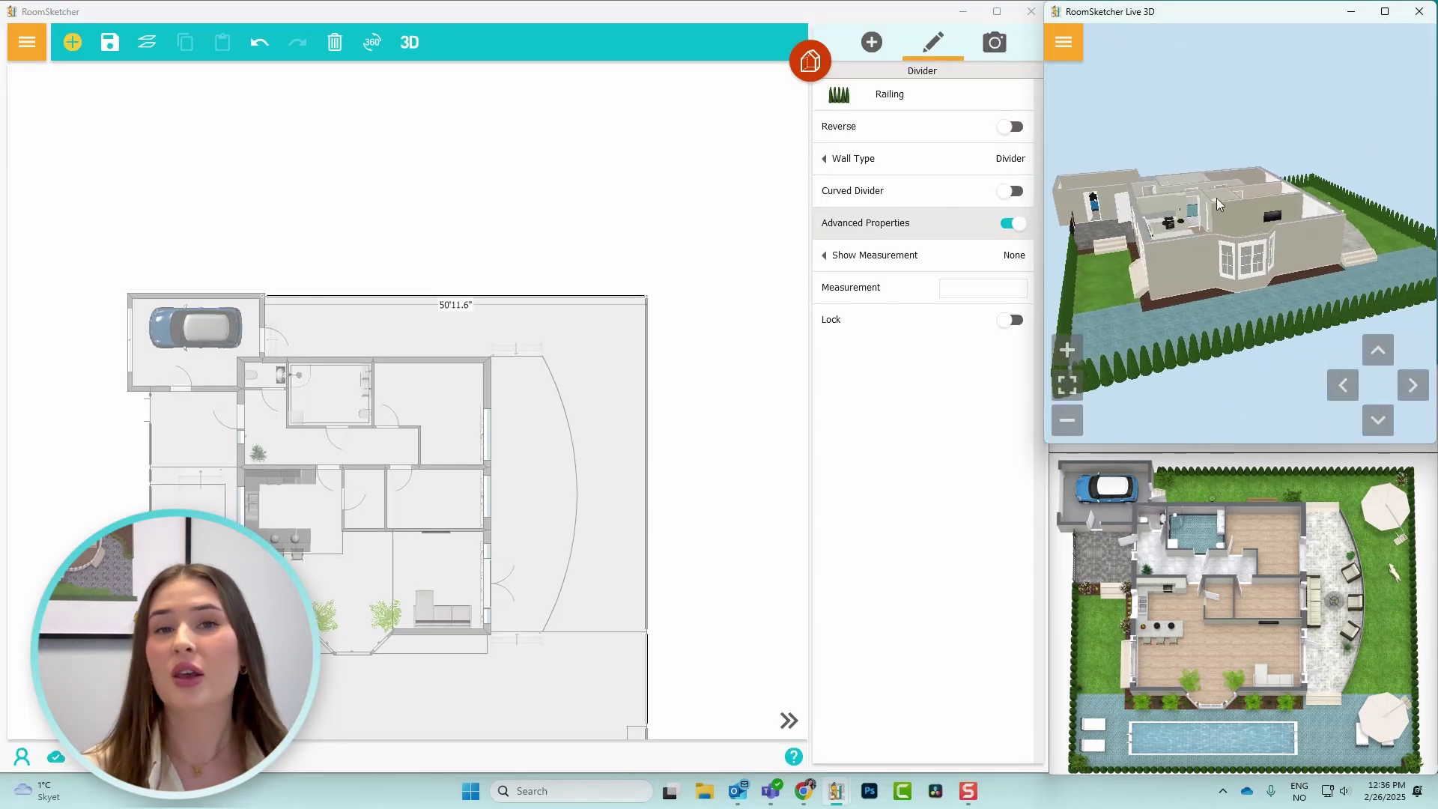
{"action": "mouse_move", "coordinate": [1216, 204]}
{"action": "left_mouse_down"}
{"action": "mouse_move", "coordinate": [1269, 193]}
{"action": "mouse_move", "coordinate": [1213, 206]}
{"action": "left_mouse_up"}
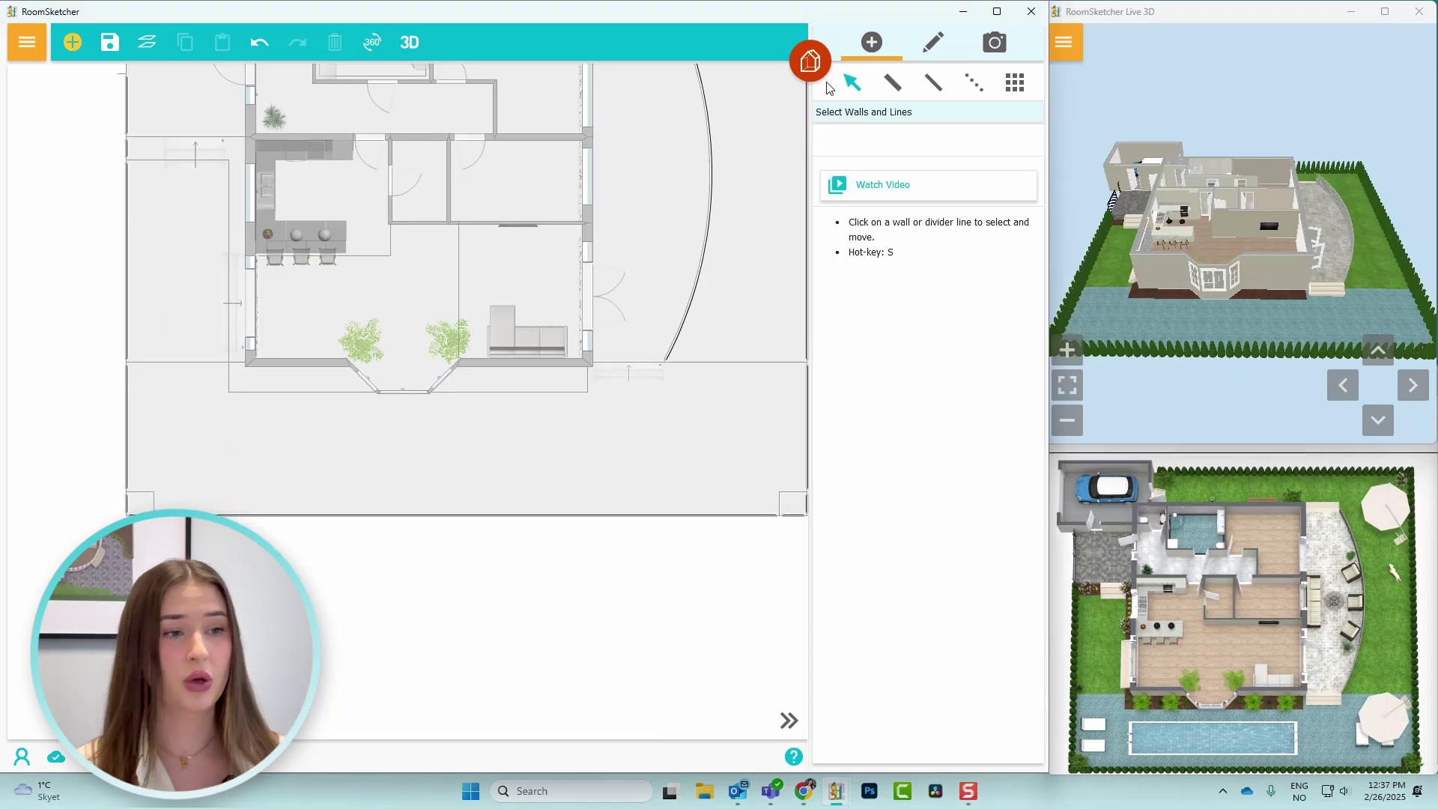
Search the furniture library for "pool" and try placing the long rectangular pool on the herringbone-tiled deck.
{"action": "mouse_move", "coordinate": [801, 87]}
{"action": "left_click", "coordinate": [726, 213]}
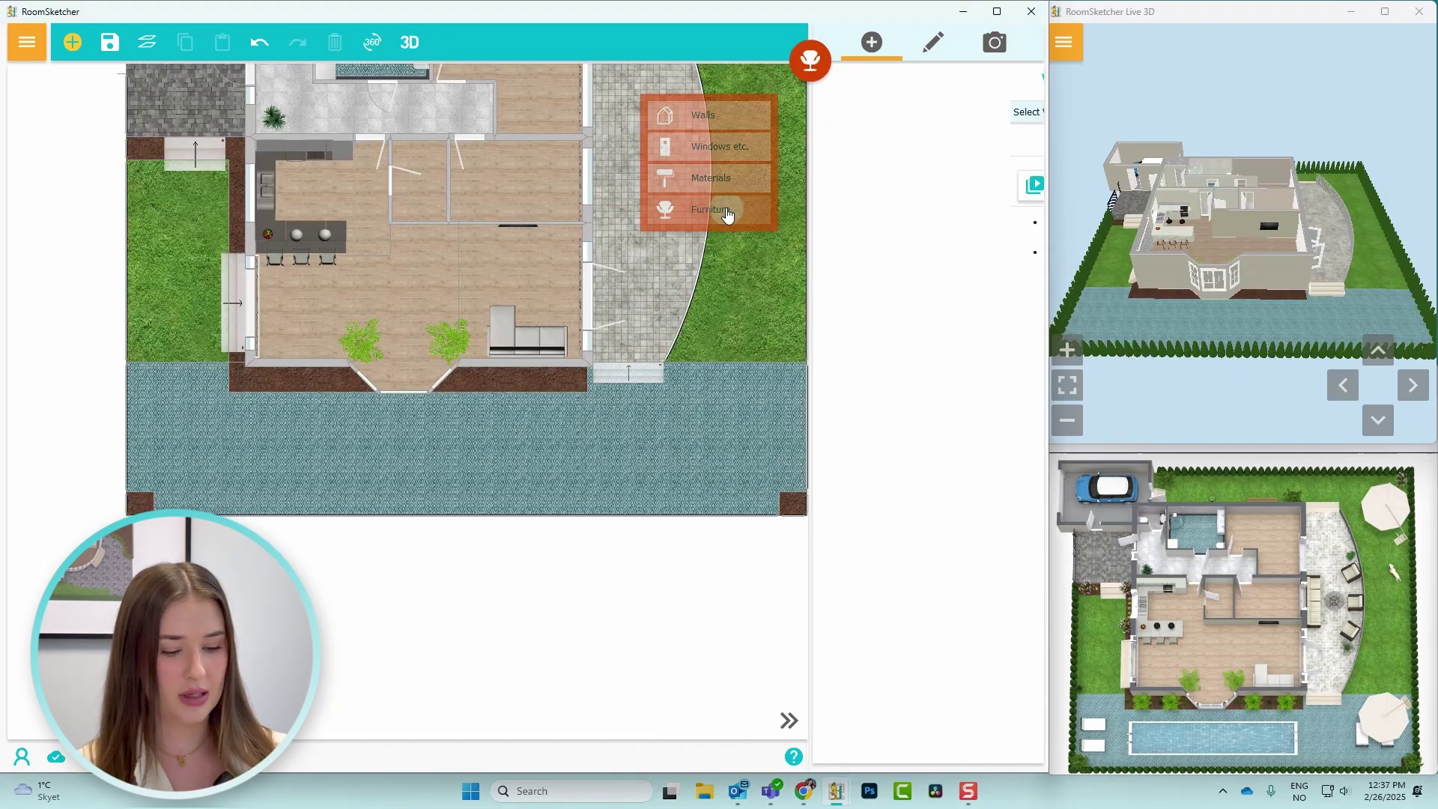
{"action": "key", "text": "ctrl+f"}
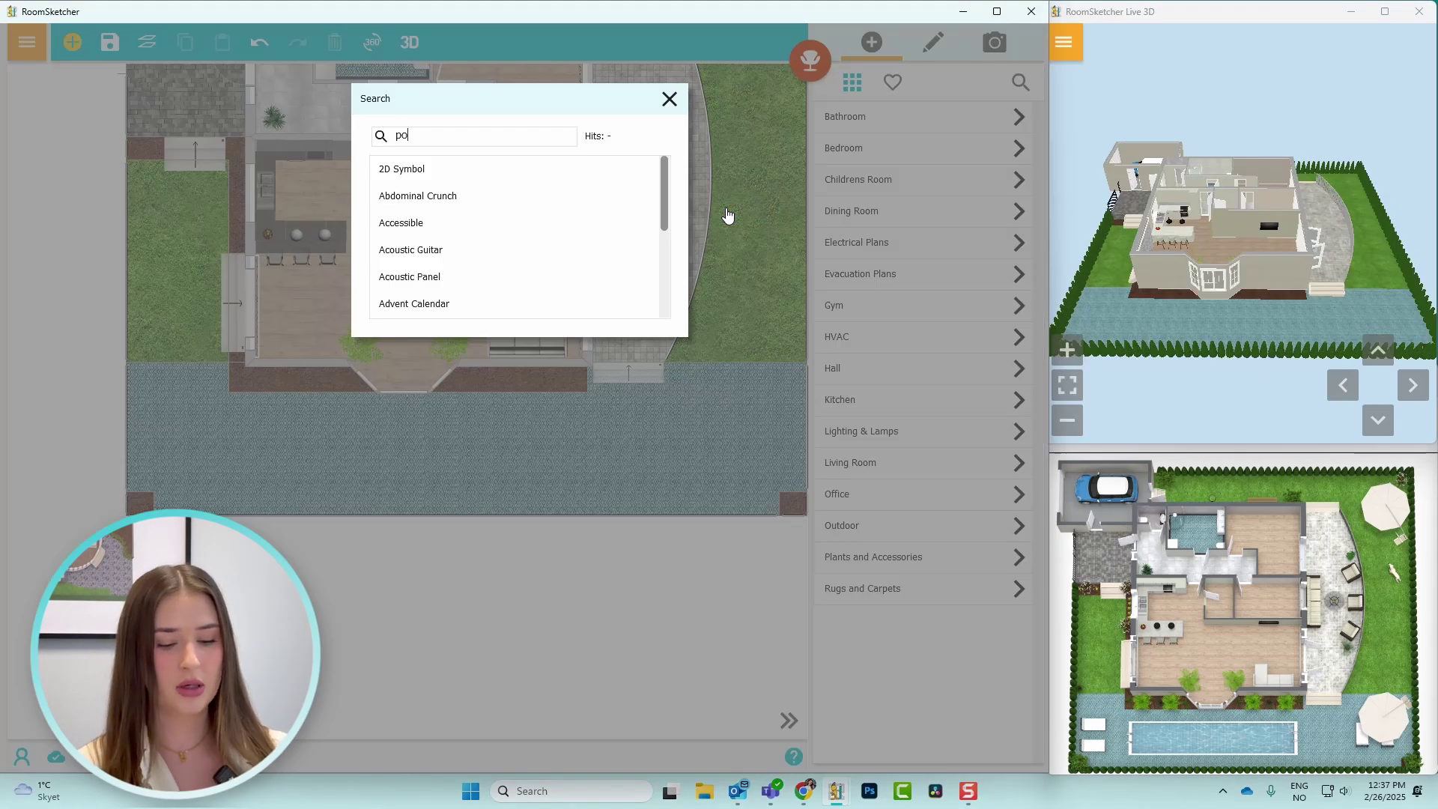
{"action": "type", "text": "pool"}
{"action": "key", "text": "Return"}
{"action": "key", "text": "Escape"}
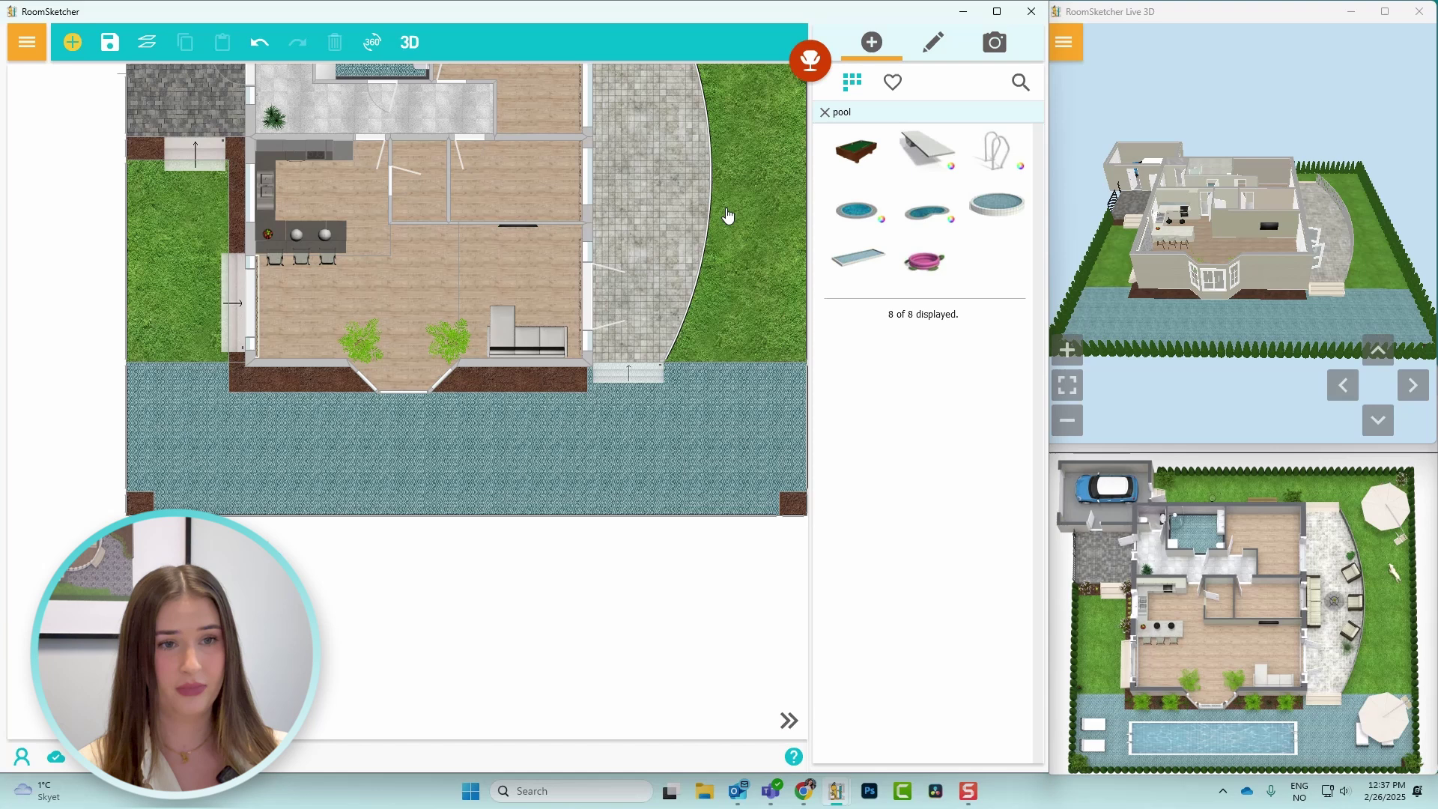
{"action": "left_click_drag", "start_coordinate": [858, 256], "coordinate": [514, 438]}
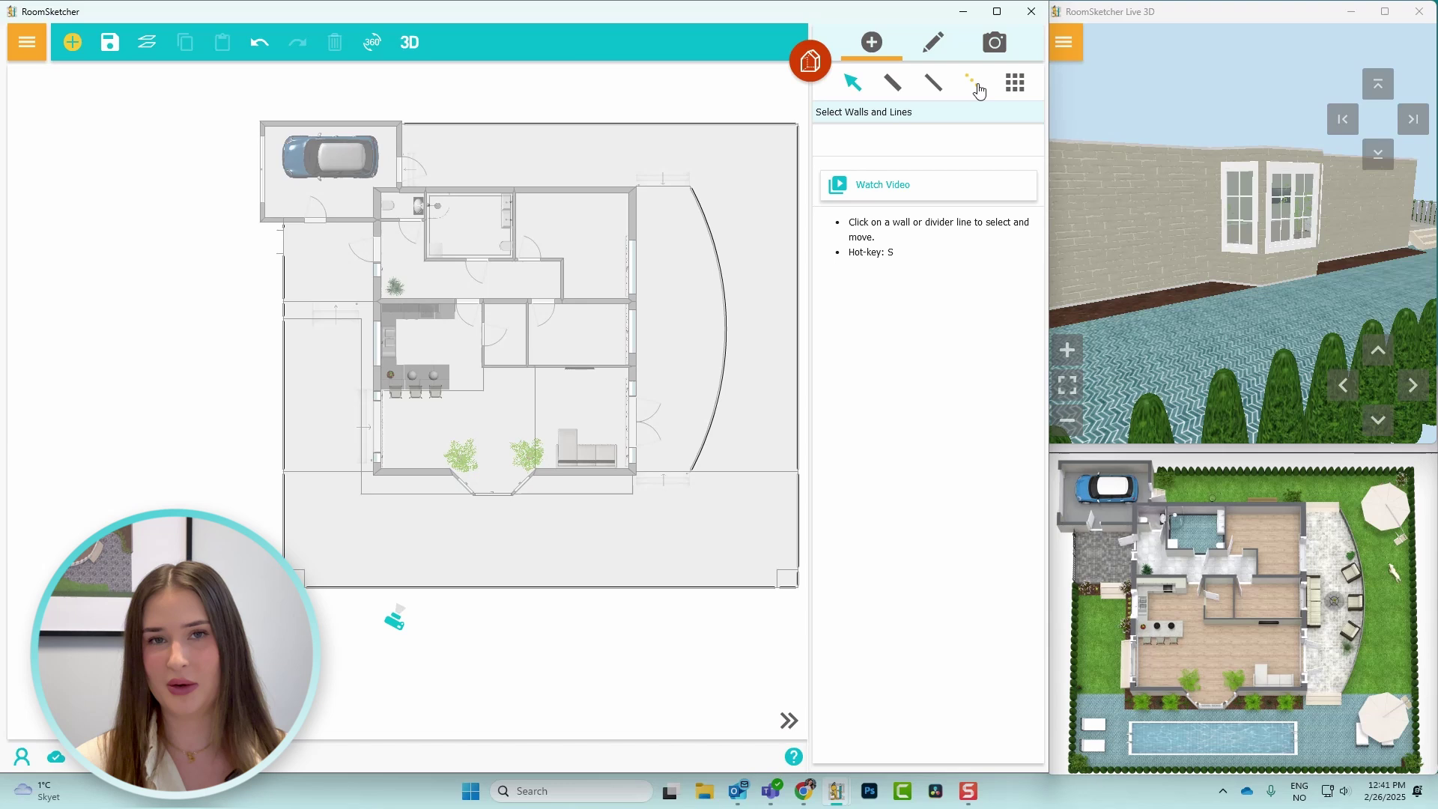
Draw a long rectangular pool outline with chamfered corners from divider lines in the deck zone below the house.
{"action": "left_click", "coordinate": [977, 88]}
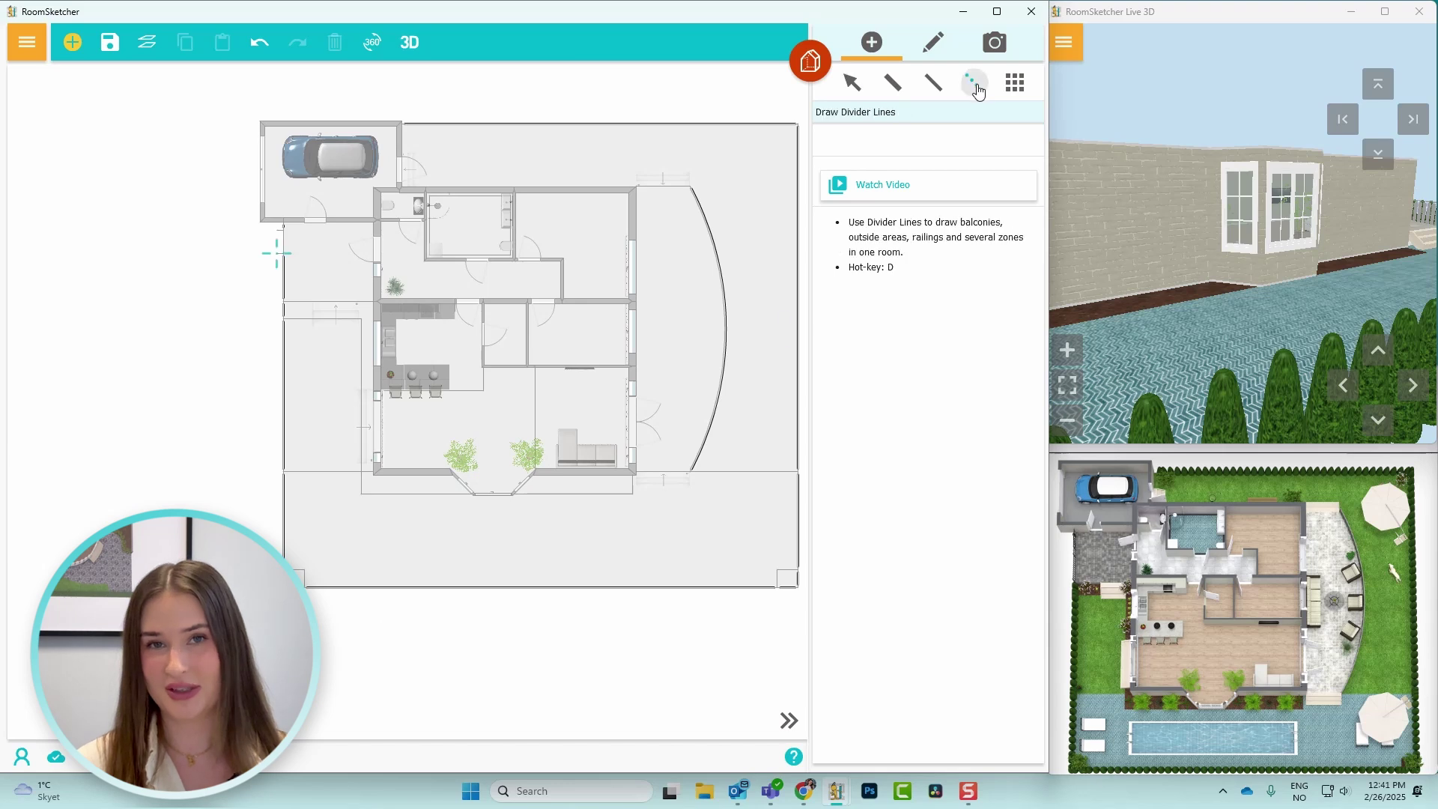
{"action": "left_click", "coordinate": [372, 522]}
{"action": "scroll", "coordinate": [391, 532], "scroll_direction": "up", "scroll_amount": 2}
{"action": "left_click", "coordinate": [686, 522]}
{"action": "scroll", "coordinate": [687, 533], "scroll_direction": "up", "scroll_amount": 3}
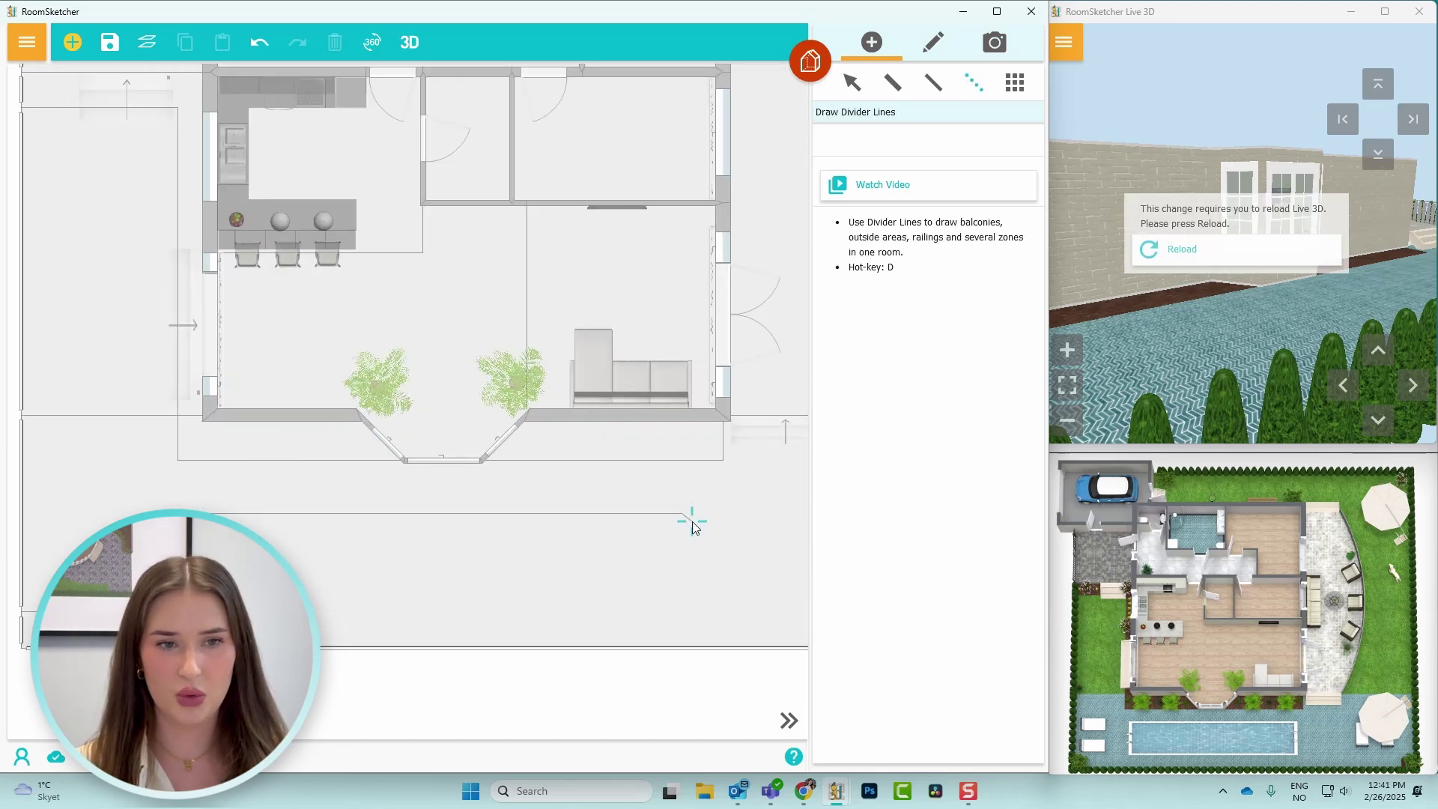
{"action": "left_click", "coordinate": [691, 591]}
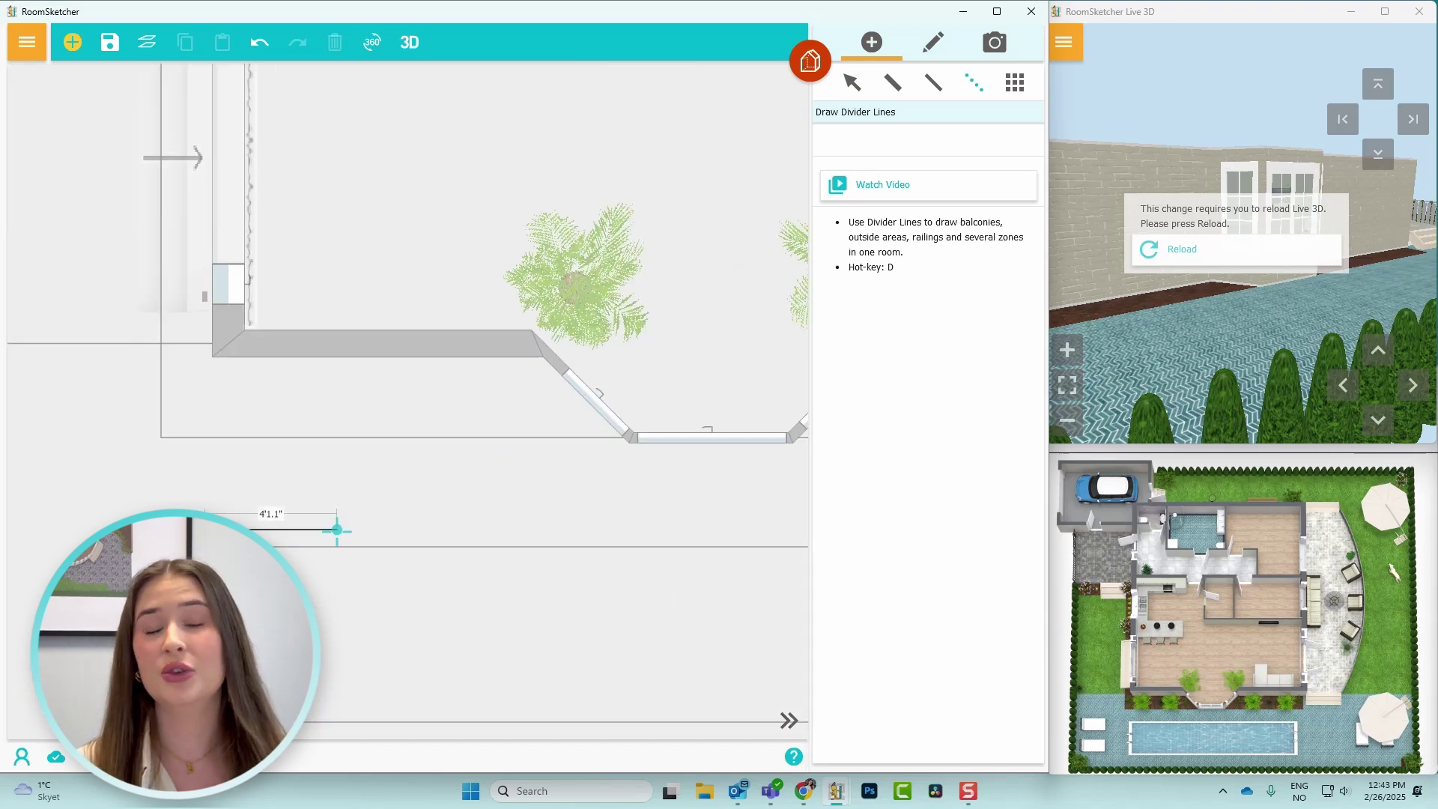
Draw a second chamfered divider outline around the pool outline, leaving a gap of about 0'6".
{"action": "scroll", "coordinate": [336, 529], "scroll_direction": "down", "scroll_amount": 4}
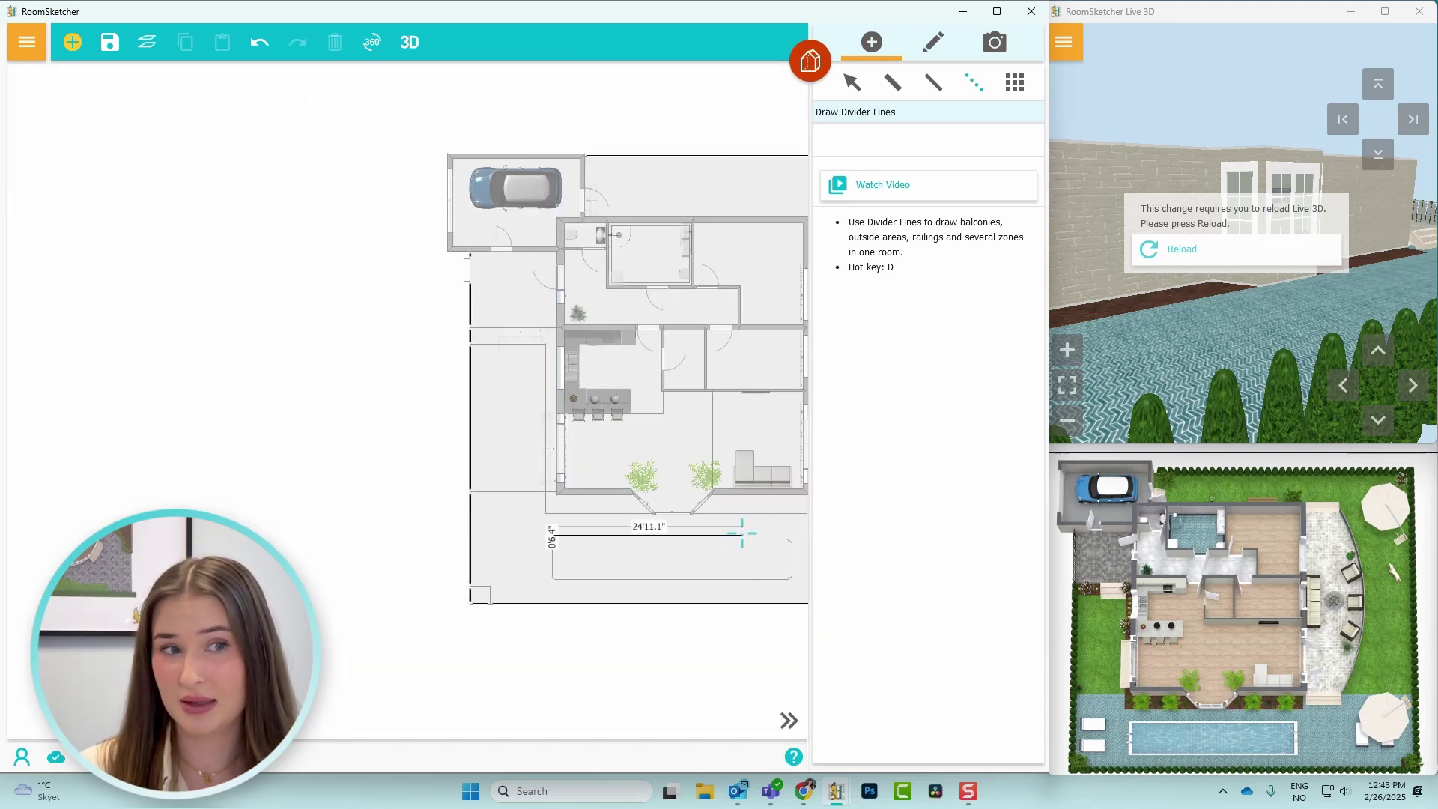
{"action": "key", "text": "Escape"}
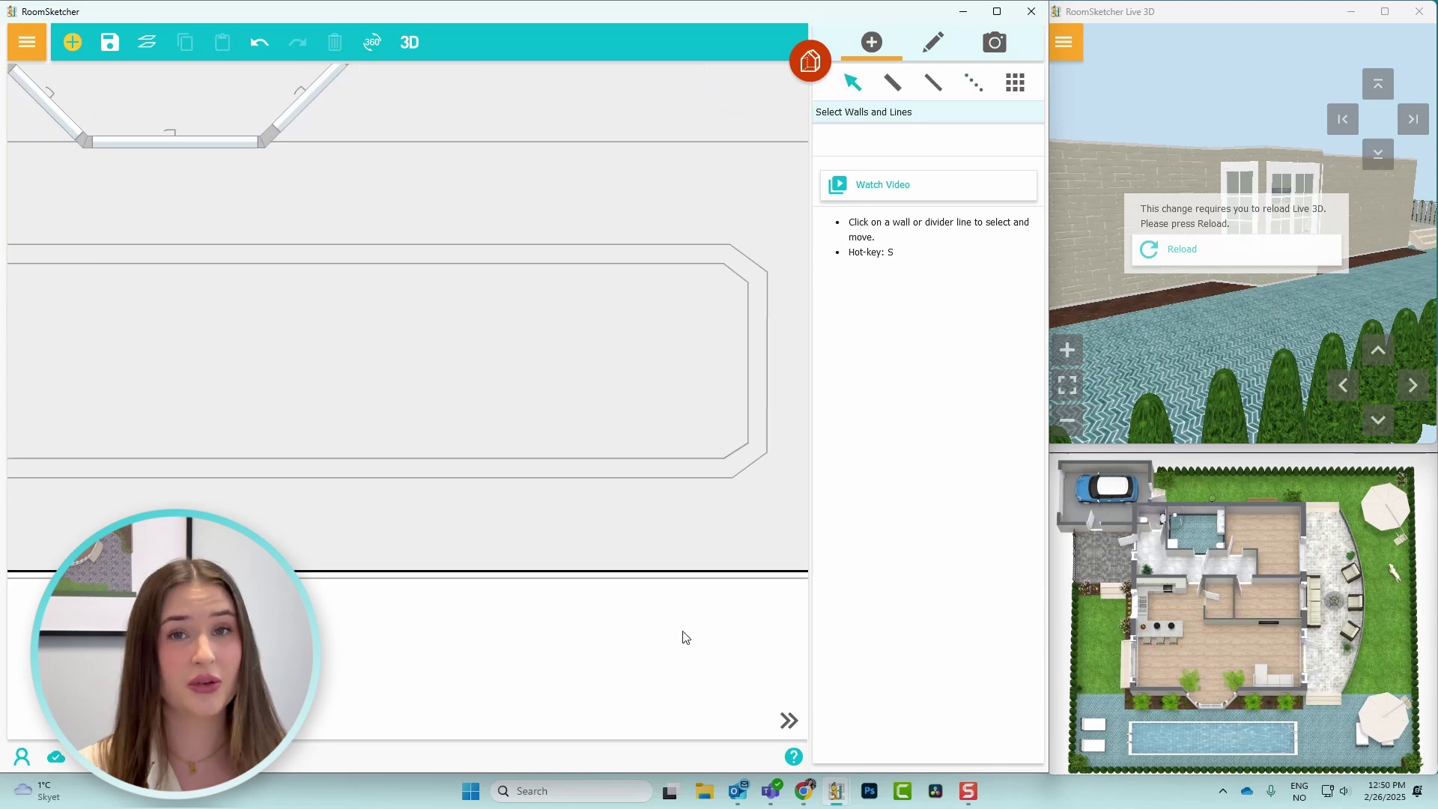
{"action": "left_click_drag", "start_coordinate": [685, 638], "coordinate": [427, 647]}
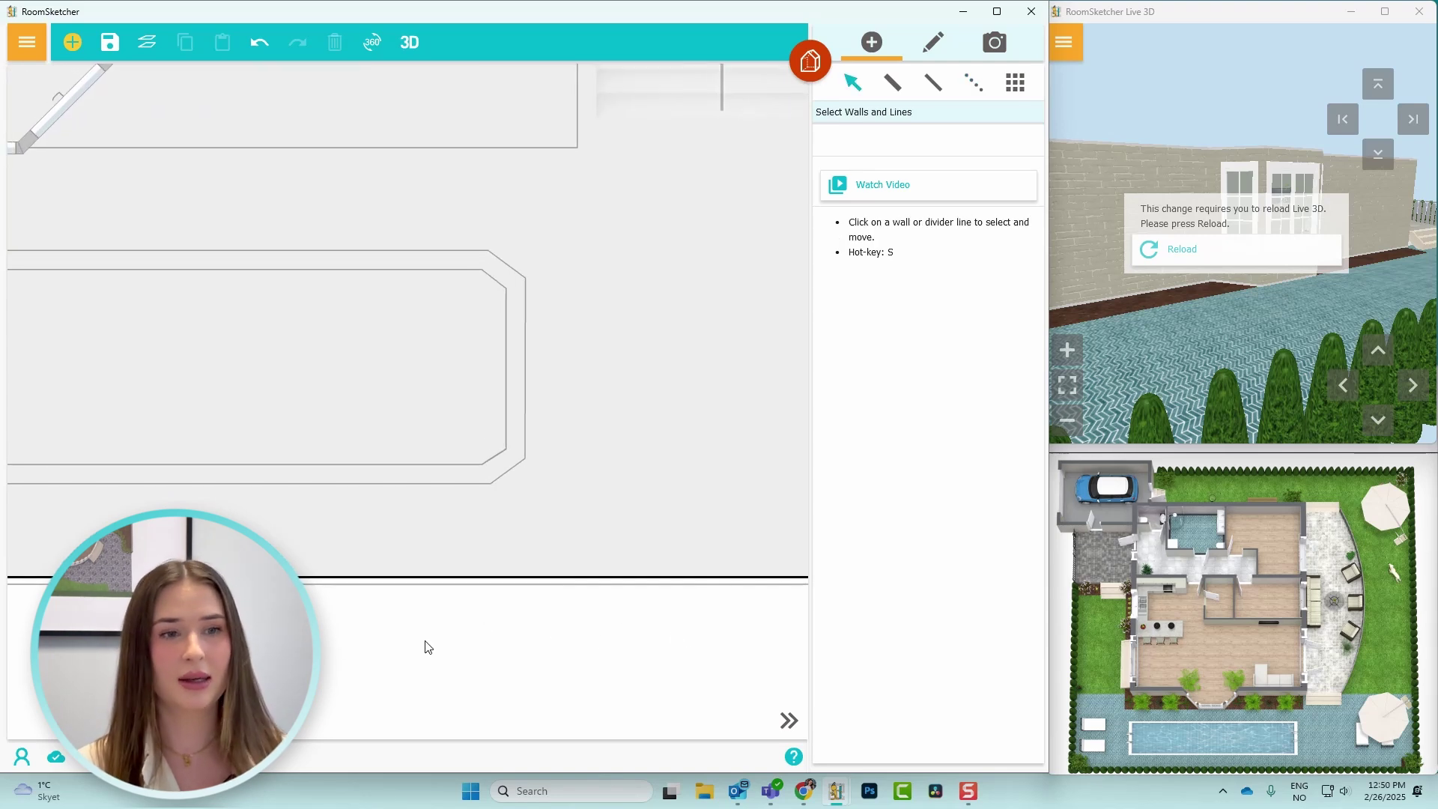
Turn the upper-right chamfer of the inner pool outline into a curved divider with a 90 curve angle.
{"action": "left_click", "coordinate": [493, 280]}
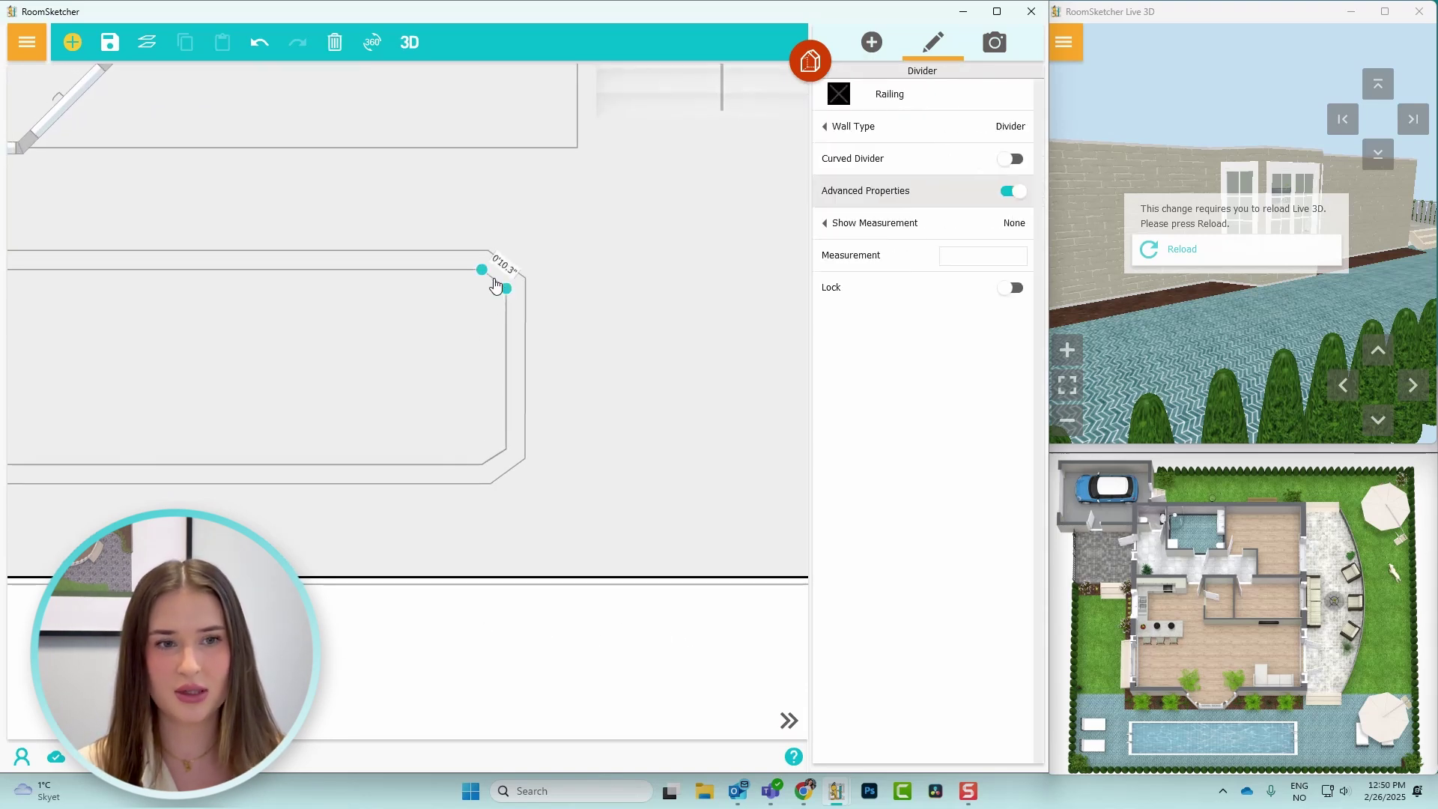
{"action": "left_click", "coordinate": [1012, 160]}
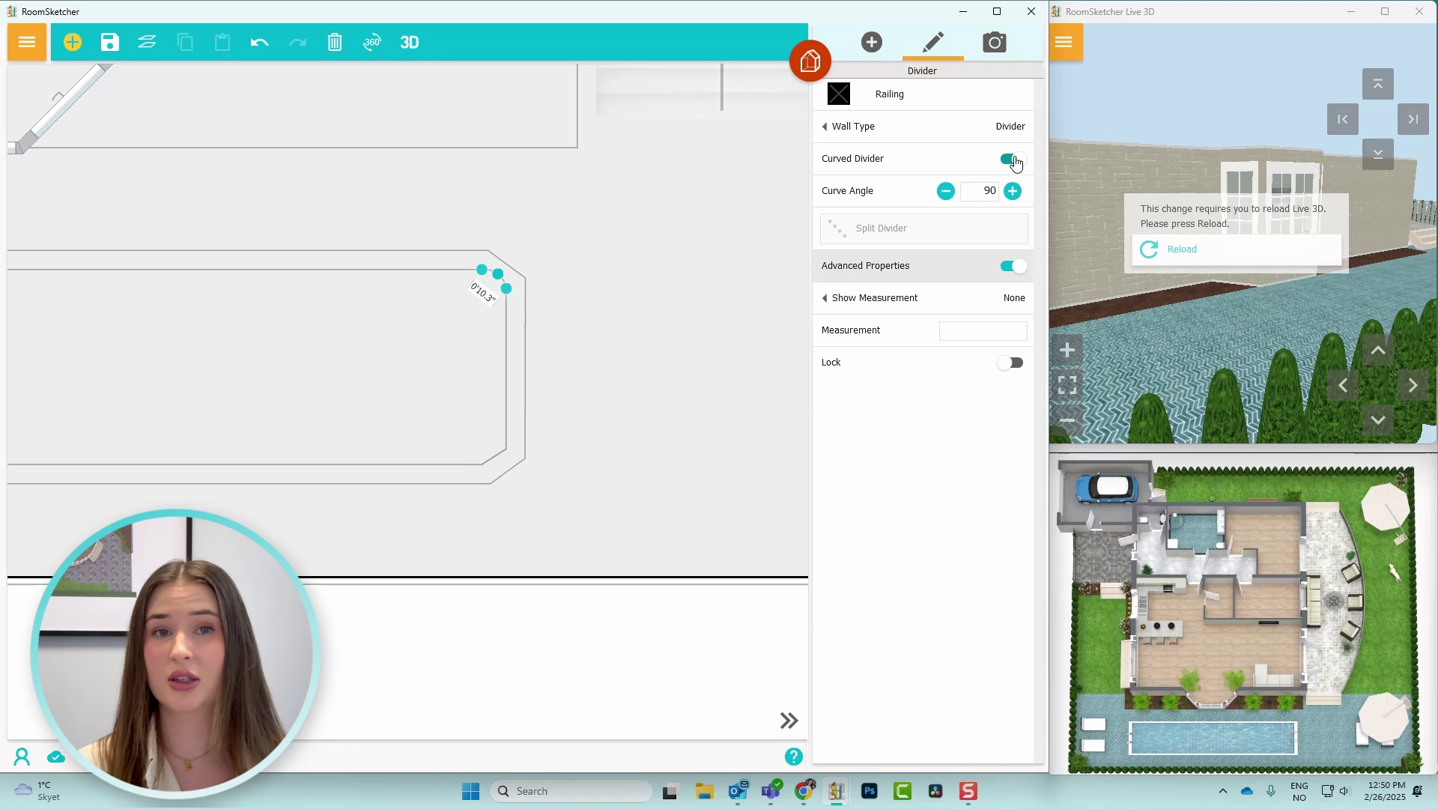
Set the curve angle of the inner pool outline's upper-right corner divider to 80.
{"action": "left_click", "coordinate": [945, 191]}
{"action": "left_click", "coordinate": [946, 191]}
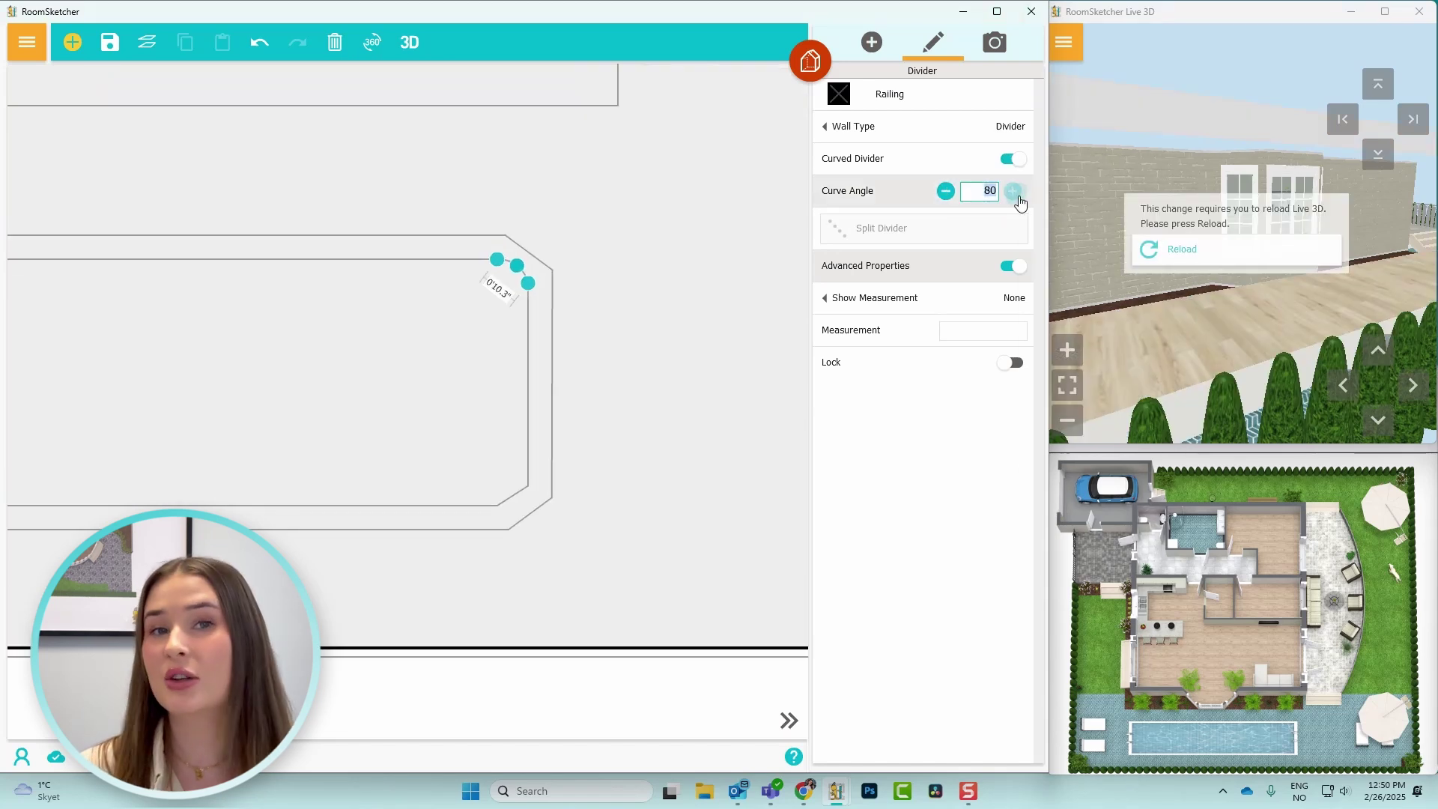
{"action": "left_click", "coordinate": [1012, 192]}
{"action": "left_click", "coordinate": [945, 191]}
Turn the lower-right chamfer of the inner pool outline into a curved divider and reduce its curve angle by one increment.
{"action": "left_click", "coordinate": [512, 499]}
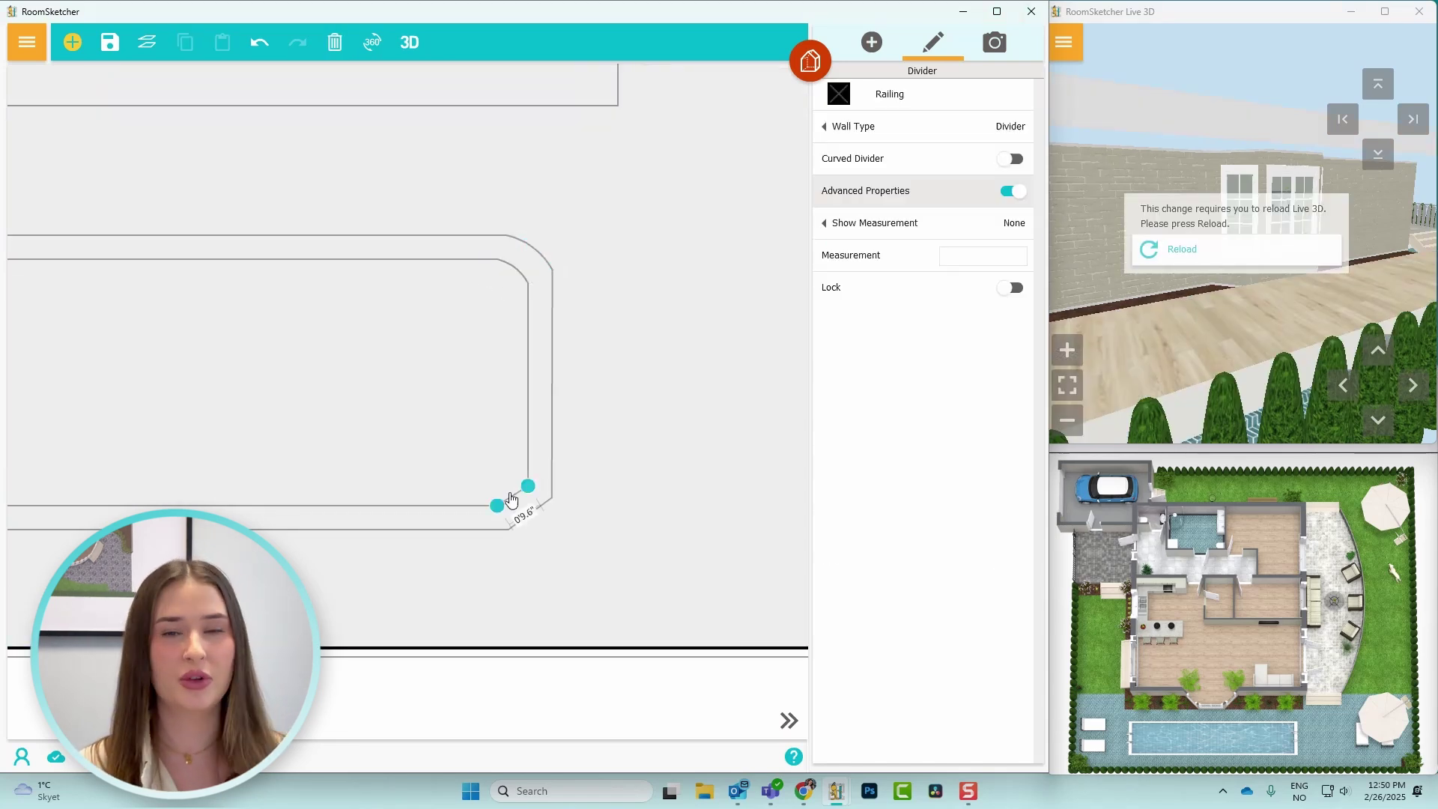
{"action": "left_click", "coordinate": [1013, 159]}
{"action": "left_click", "coordinate": [945, 191]}
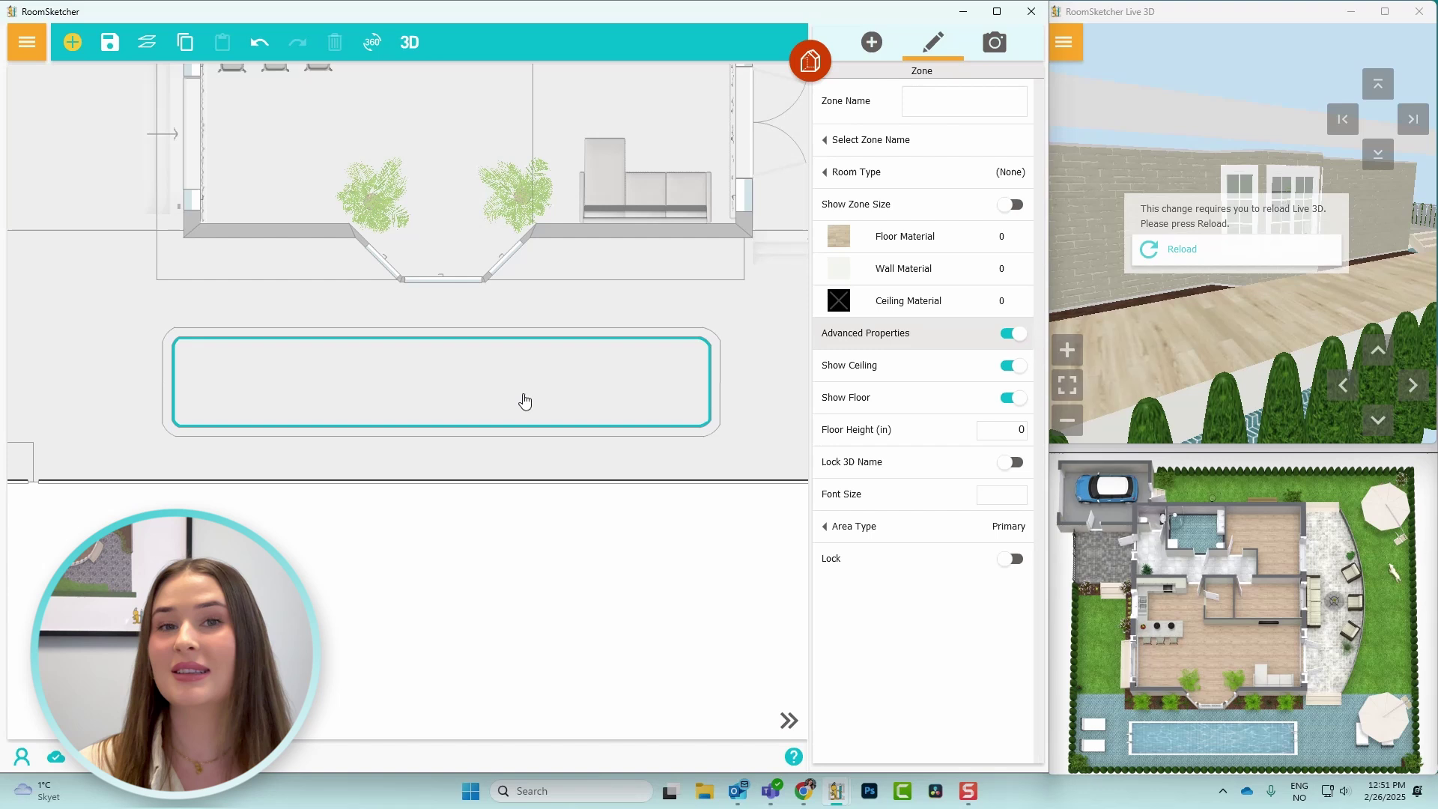
Search the materials for "water" and apply the turquoise Water material to the inner pool zone's floor.
{"action": "left_click", "coordinate": [909, 236]}
{"action": "type", "text": "water"}
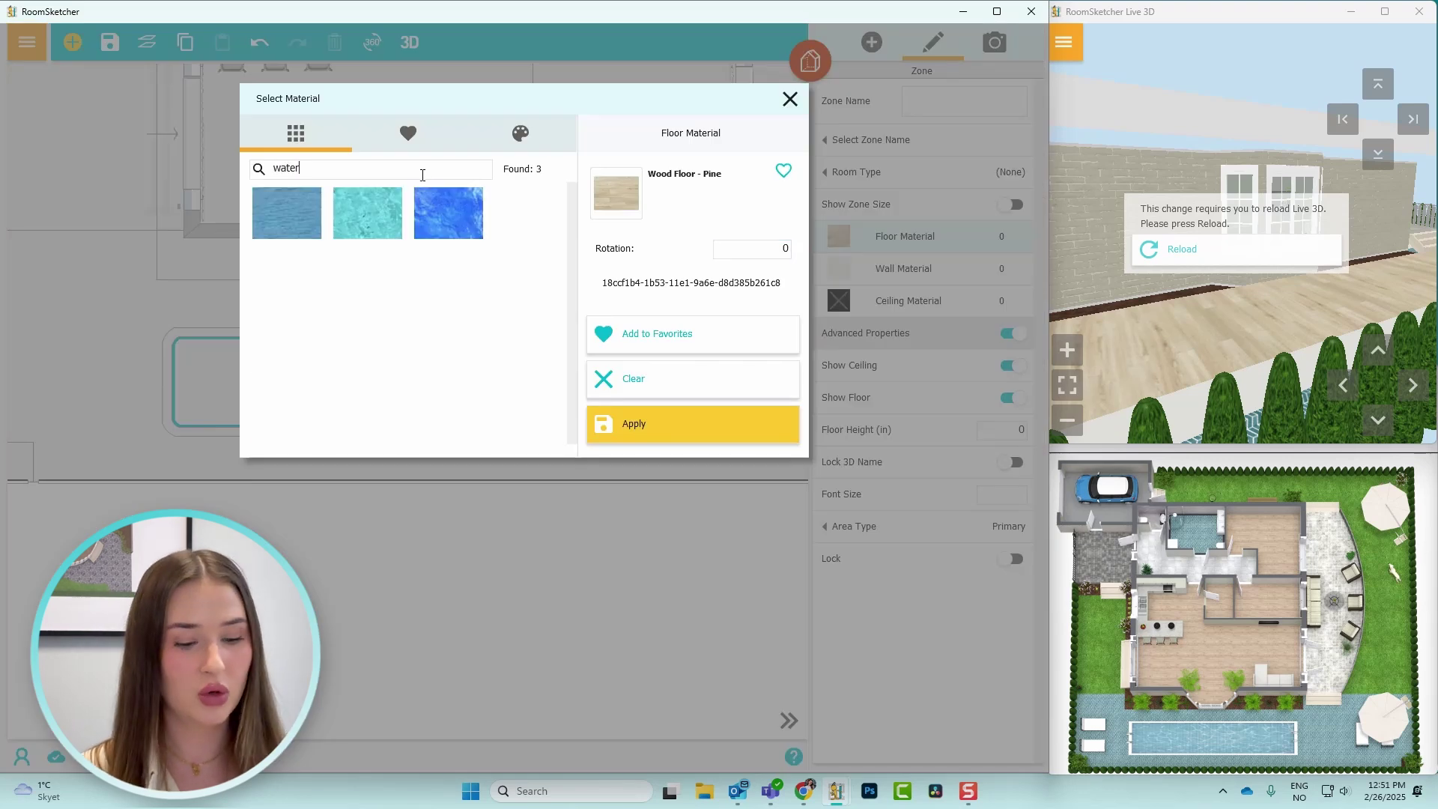
{"action": "left_click", "coordinate": [382, 215]}
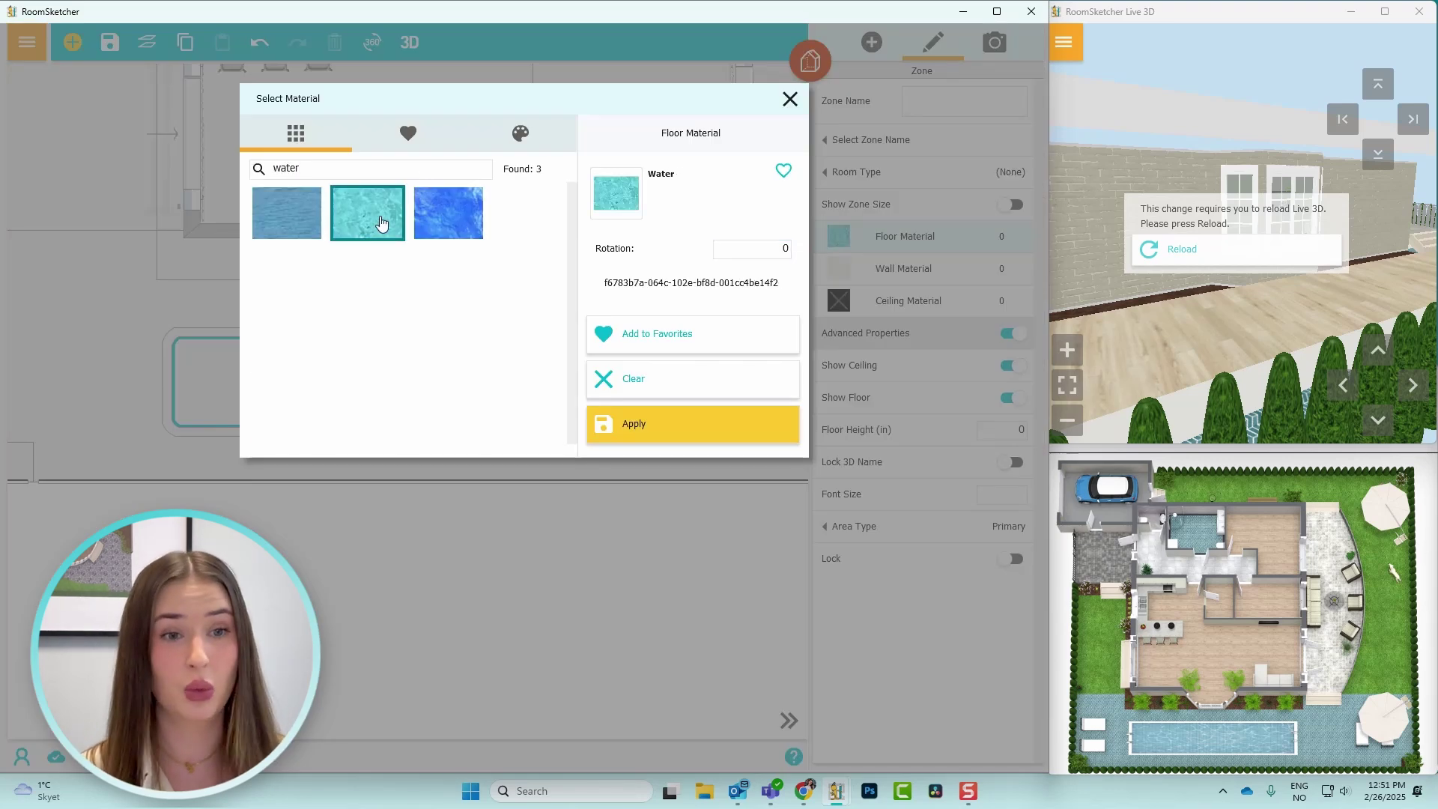
{"action": "left_click", "coordinate": [648, 442]}
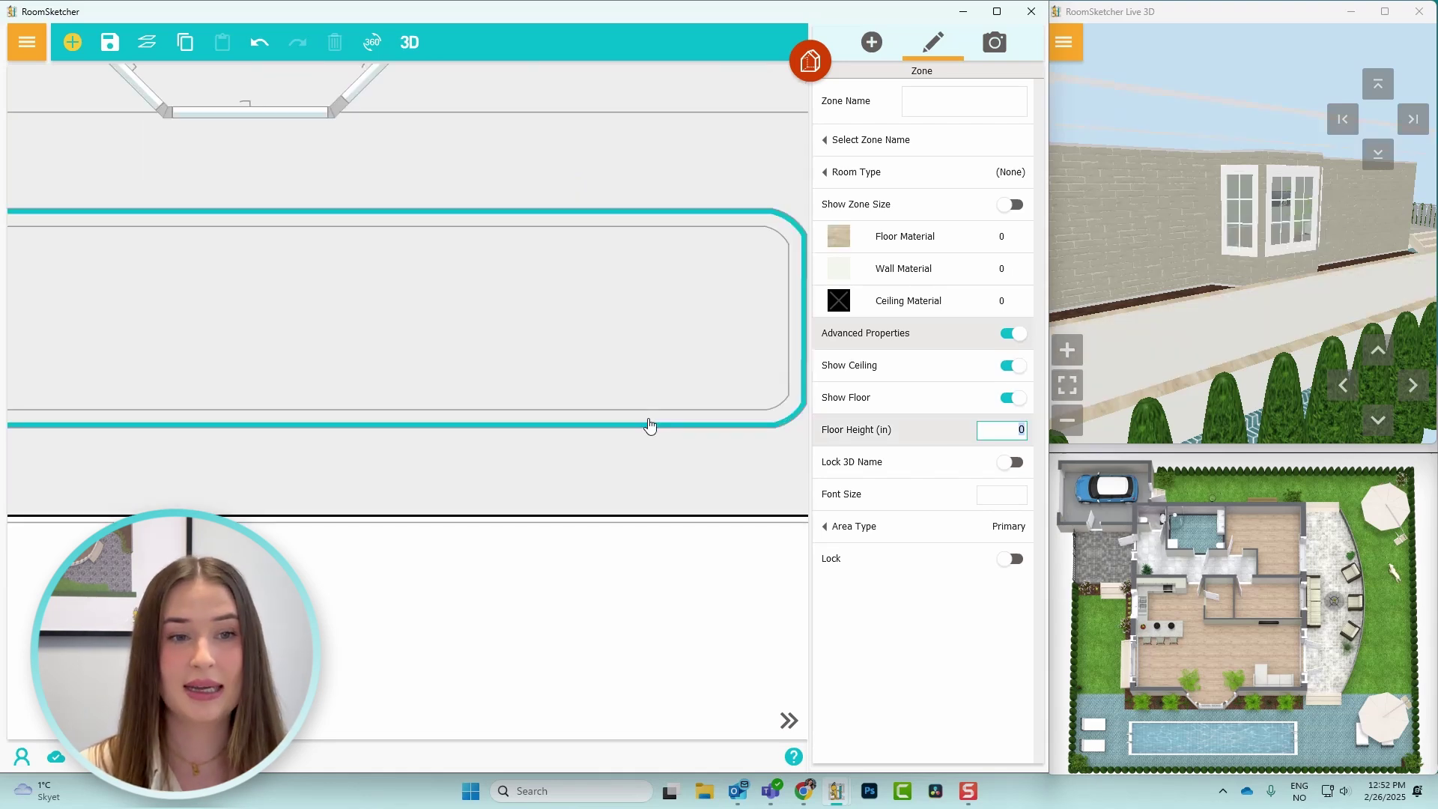
Apply a light material found under "marble" to the floor of the pool's border zone and turn off that zone's ceiling.
{"action": "left_click", "coordinate": [920, 239]}
{"action": "type", "text": "marbl"}
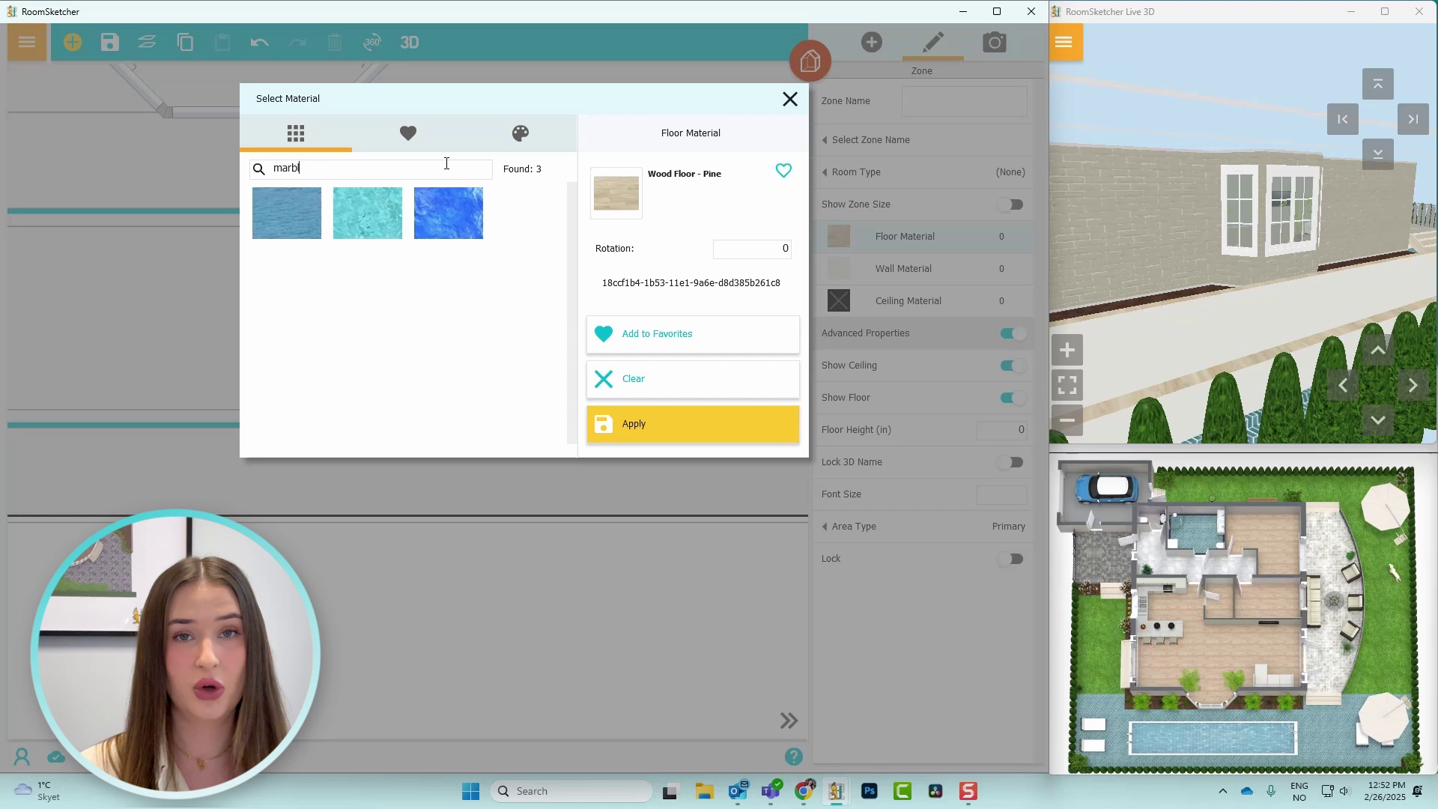
{"action": "type", "text": "e"}
{"action": "left_click", "coordinate": [368, 274]}
{"action": "left_click", "coordinate": [666, 434]}
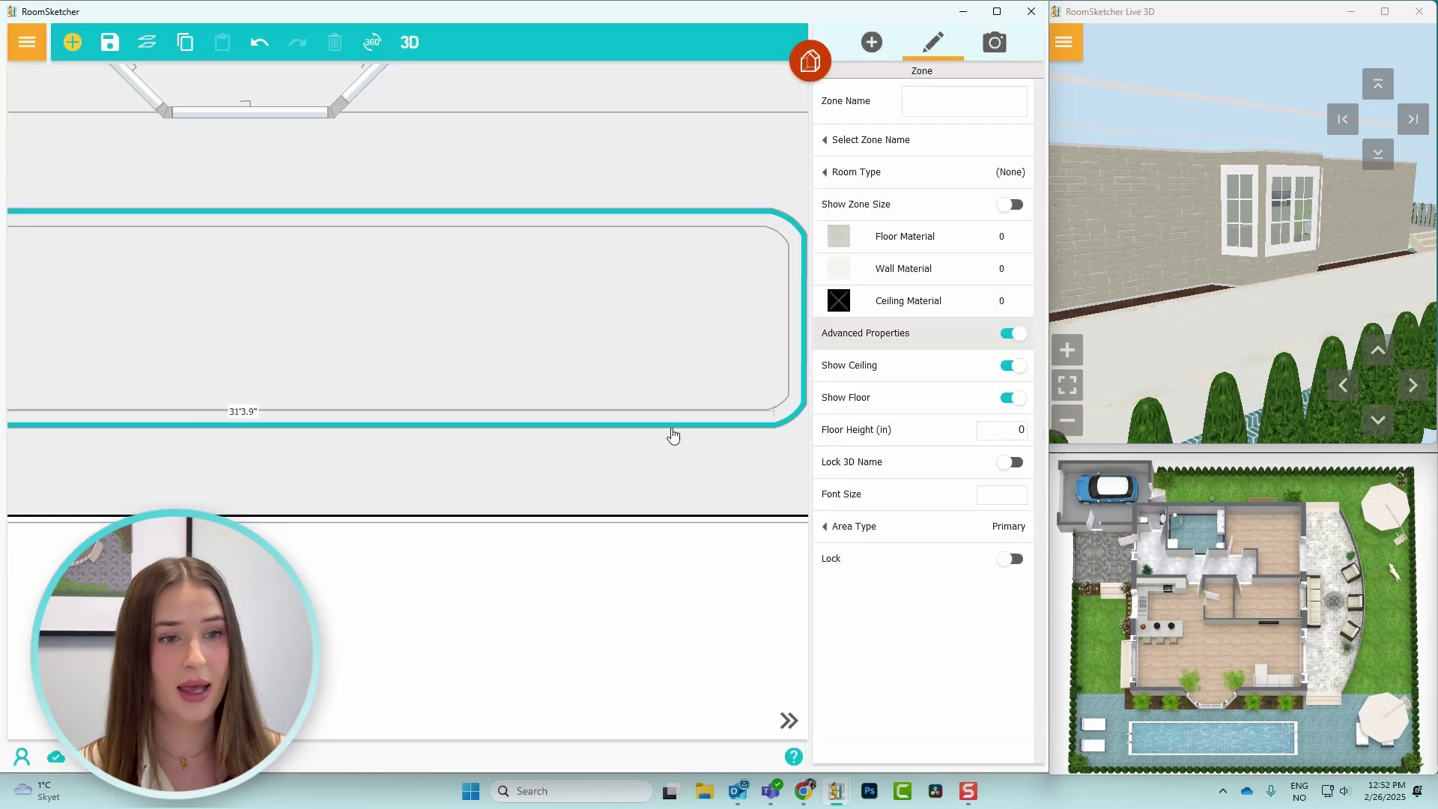
{"action": "left_click", "coordinate": [1011, 367]}
{"action": "left_click", "coordinate": [1010, 433]}
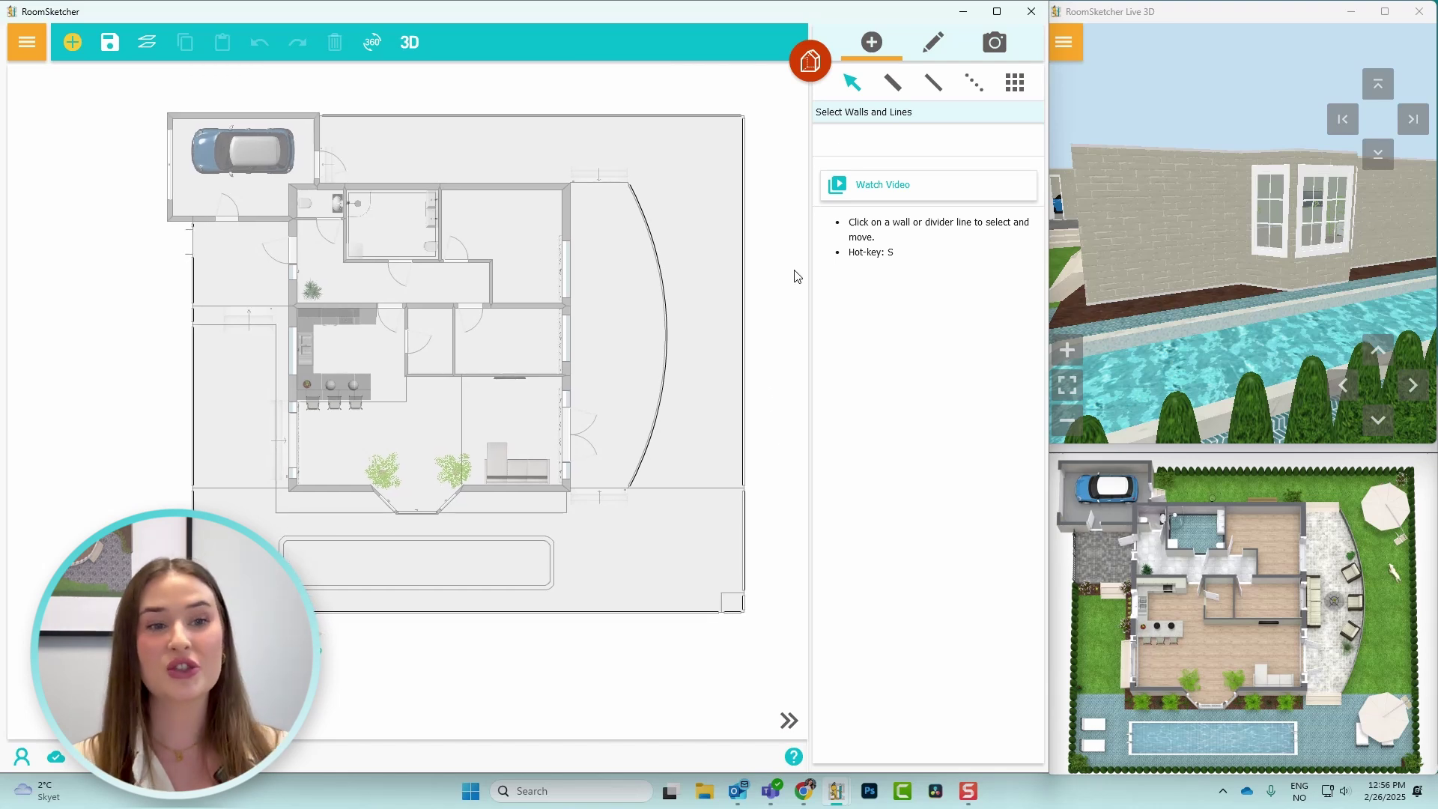
Switch to furnishing the plan and browse the furniture library for "plant".
{"action": "left_click", "coordinate": [810, 60]}
{"action": "left_click", "coordinate": [735, 218]}
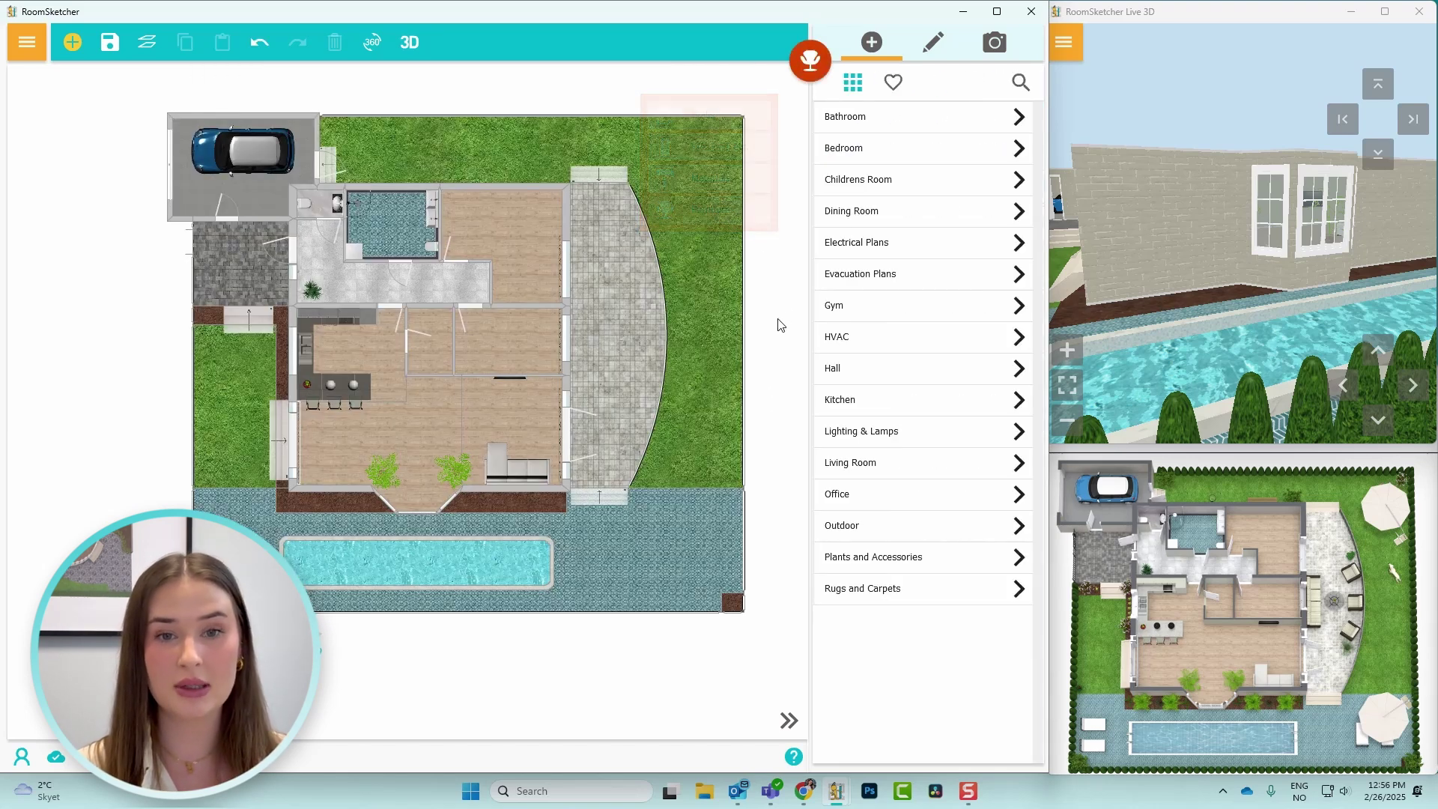
{"action": "key", "text": "ctrl+f"}
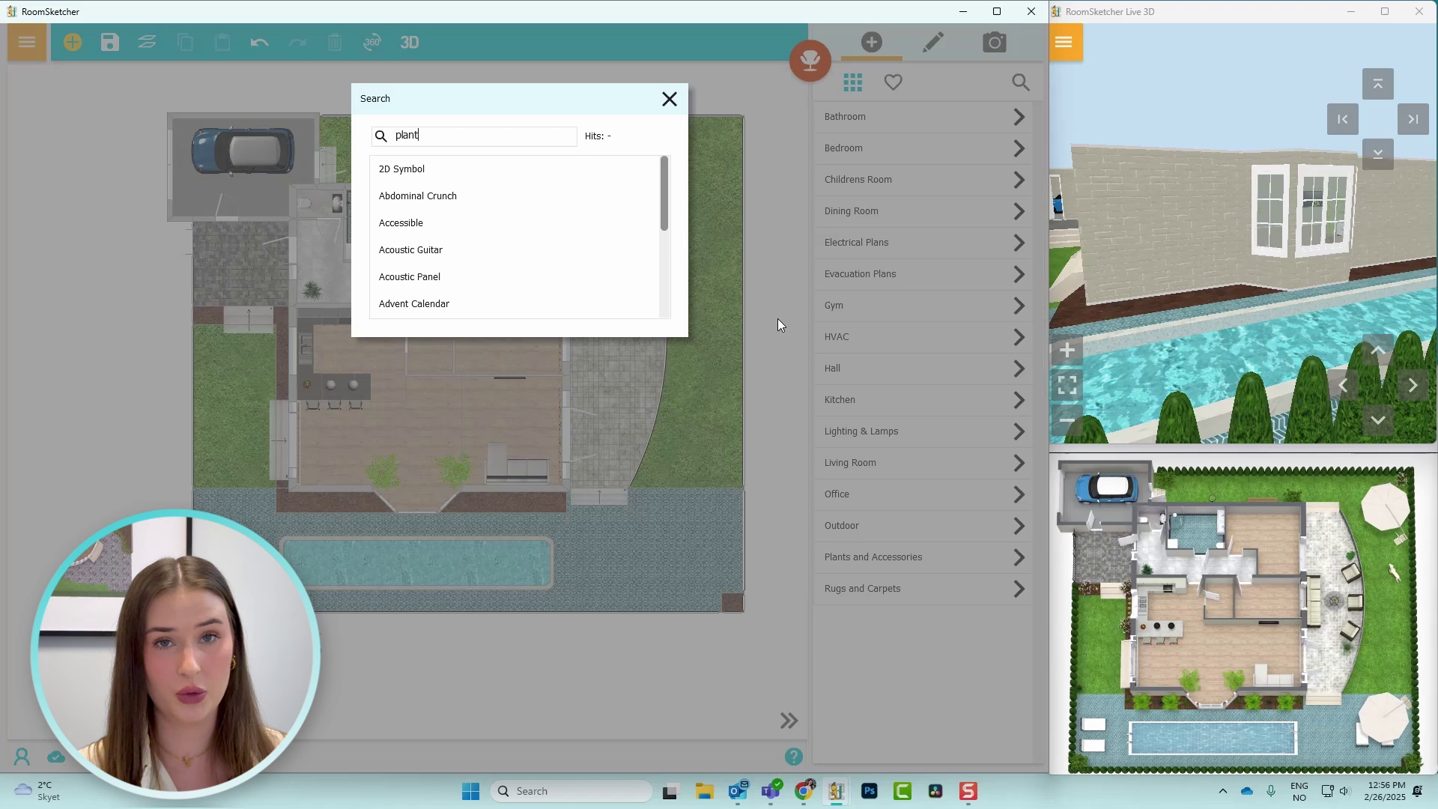
{"action": "type", "text": "plant"}
{"action": "key", "text": "Return"}
{"action": "scroll", "coordinate": [928, 470], "scroll_direction": "down", "scroll_amount": 3}
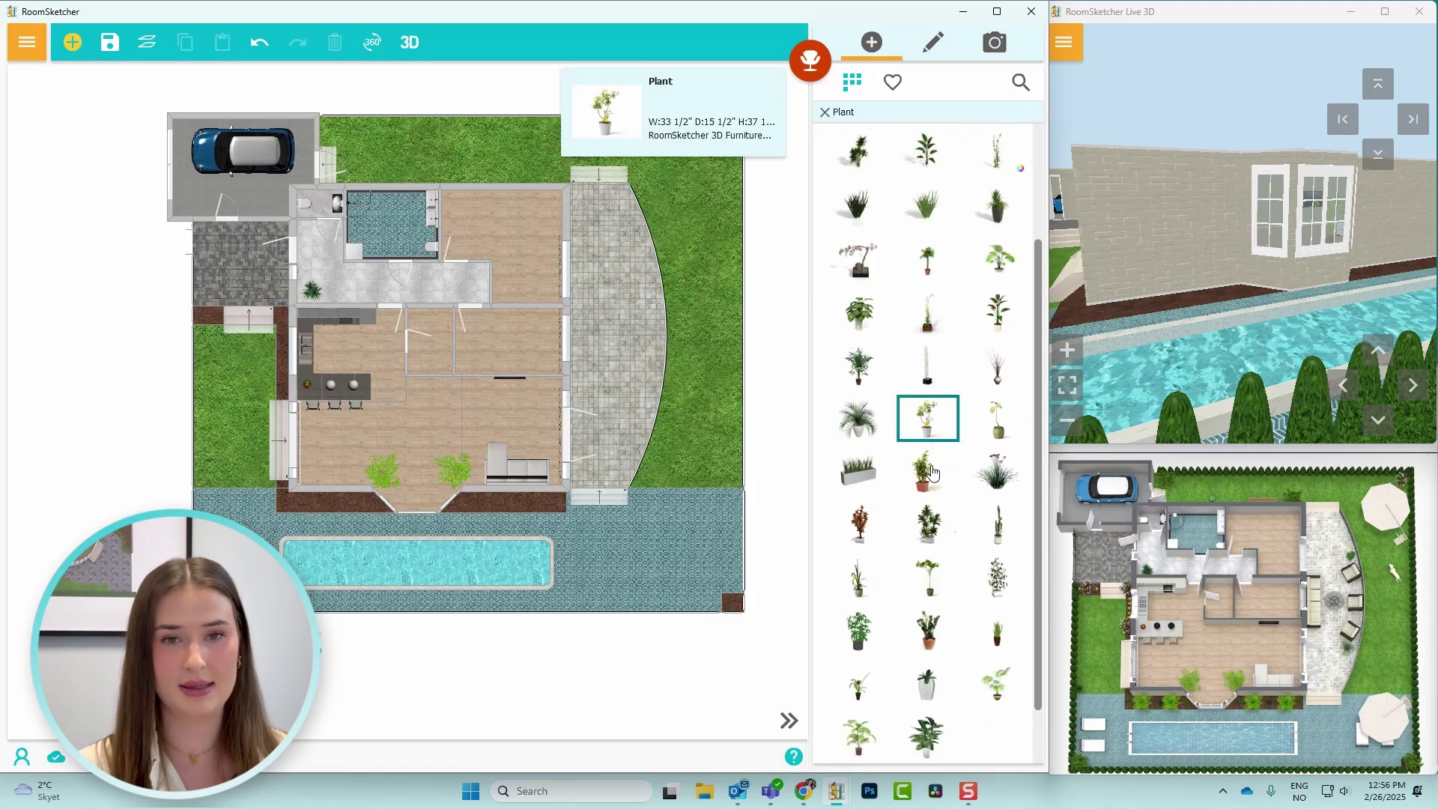
{"action": "scroll", "coordinate": [931, 470], "scroll_direction": "up", "scroll_amount": 3}
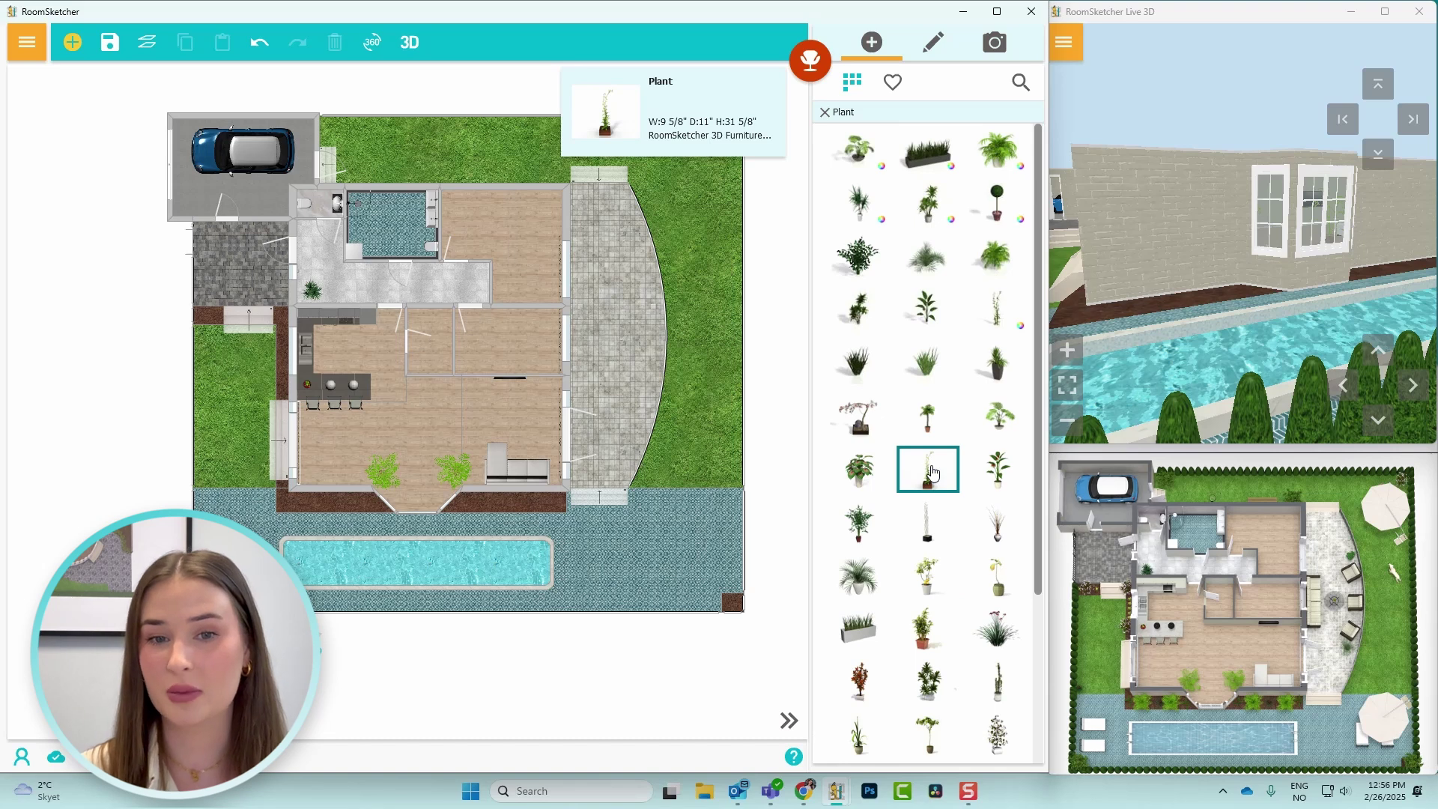
Place the slender 29 in high plant in the soil bed beside the front entrance steps.
{"action": "left_click", "coordinate": [969, 320]}
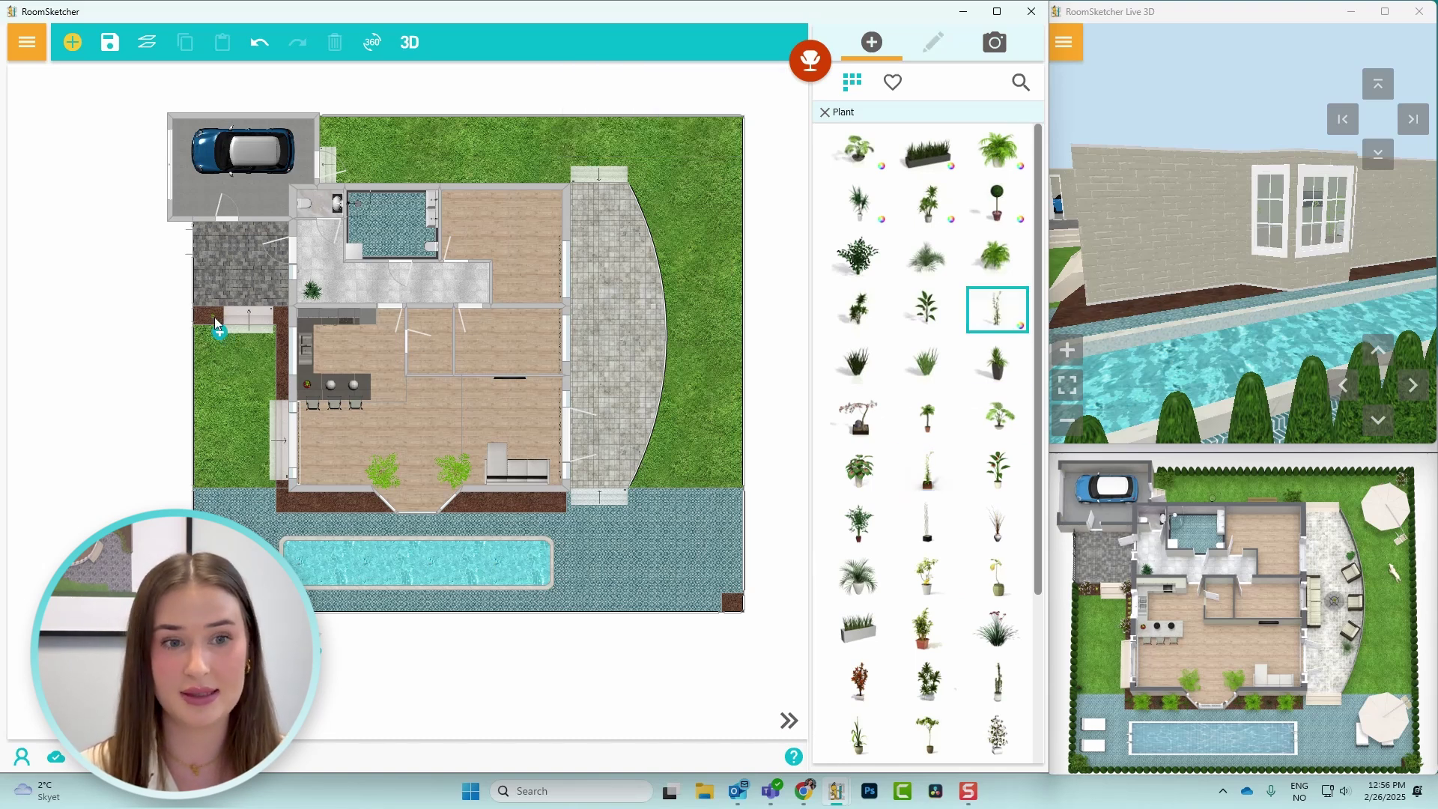
{"action": "left_click", "coordinate": [216, 323]}
{"action": "scroll", "coordinate": [215, 323], "scroll_direction": "up", "scroll_amount": 5}
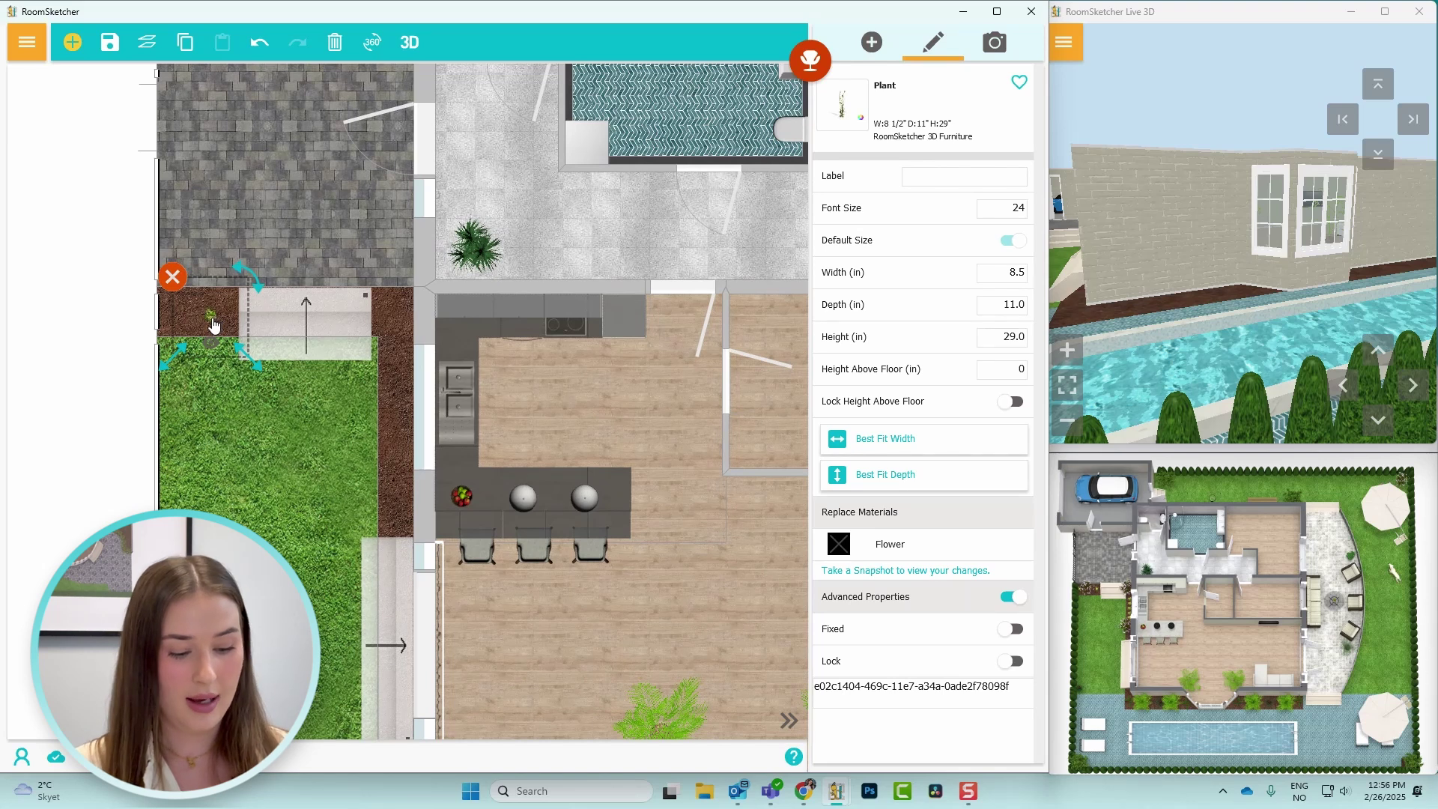
{"action": "left_click_drag", "start_coordinate": [221, 317], "coordinate": [220, 316]}
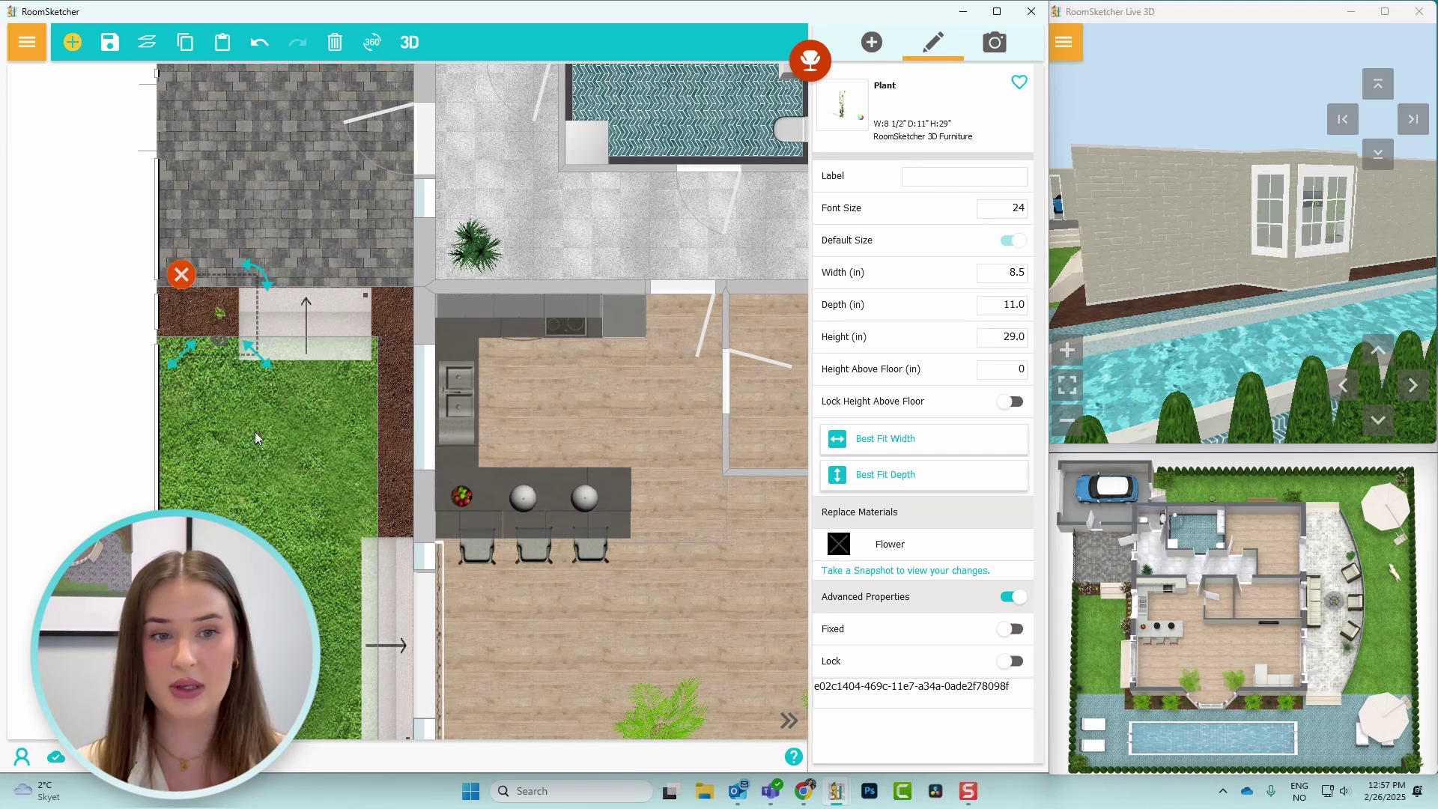
Paste copies of the plant in a row down the soil strip along the outside of the kitchen wall.
{"action": "key", "text": "ctrl+v"}
{"action": "left_click_drag", "start_coordinate": [409, 400], "coordinate": [400, 428]}
{"action": "key", "text": "ctrl+v"}
{"action": "key", "text": "ctrl+v"}
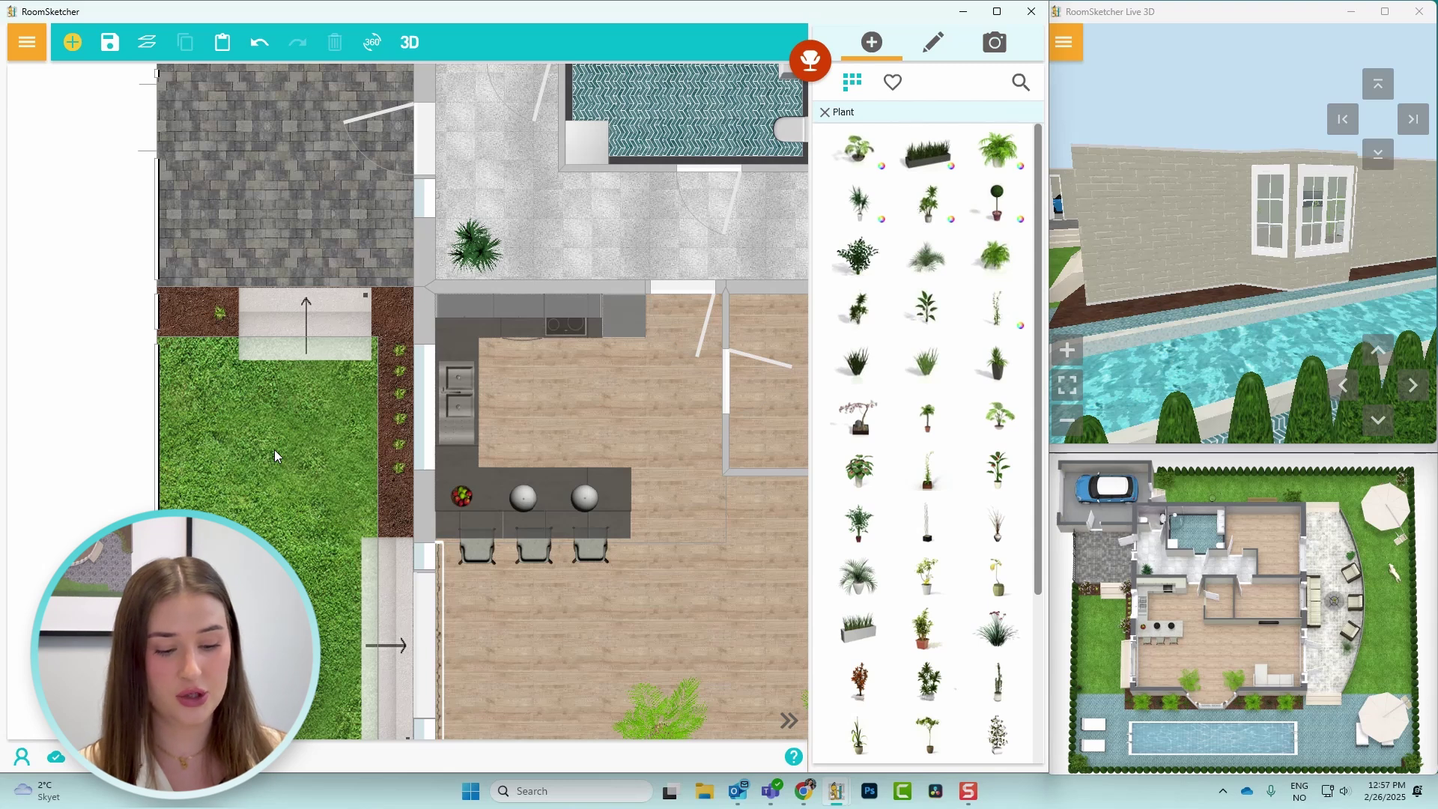
Search the furniture library for "tree" and place trees in the soil bed by the entrance steps and on the lawn near the patio steps.
{"action": "key", "text": "ctrl+f"}
{"action": "key", "text": "Return"}
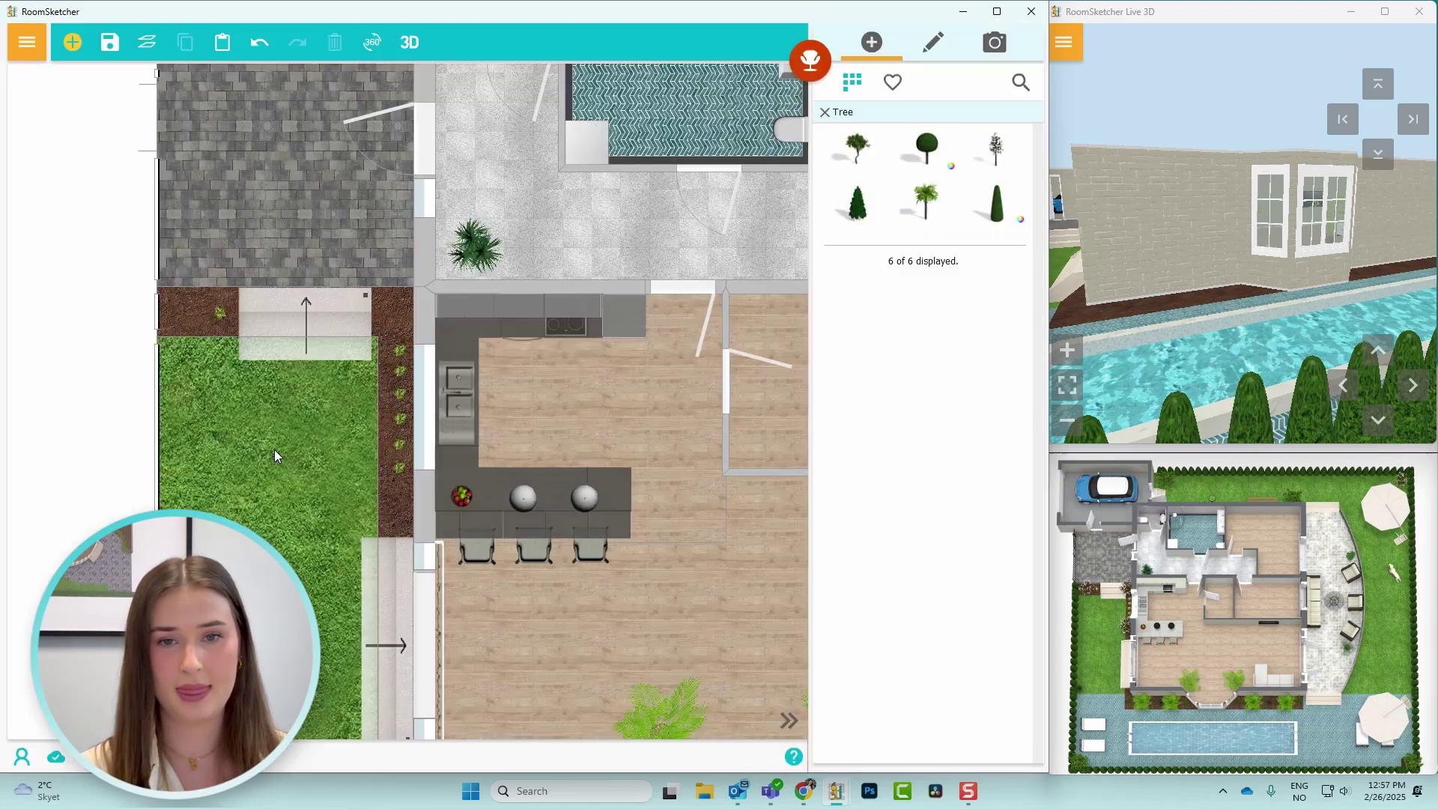
{"action": "left_click_drag", "start_coordinate": [996, 149], "coordinate": [194, 327]}
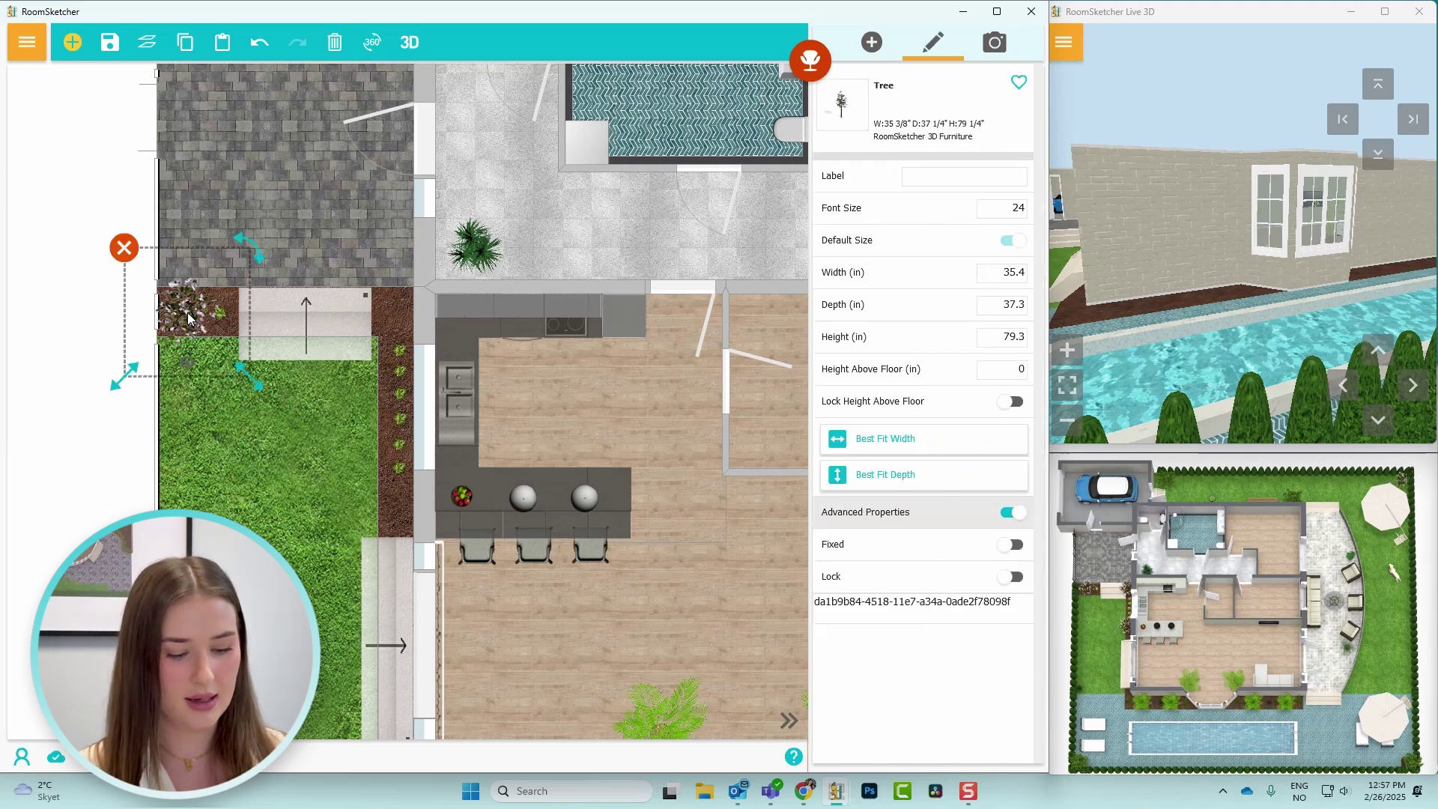
{"action": "left_click_drag", "start_coordinate": [189, 318], "coordinate": [355, 554]}
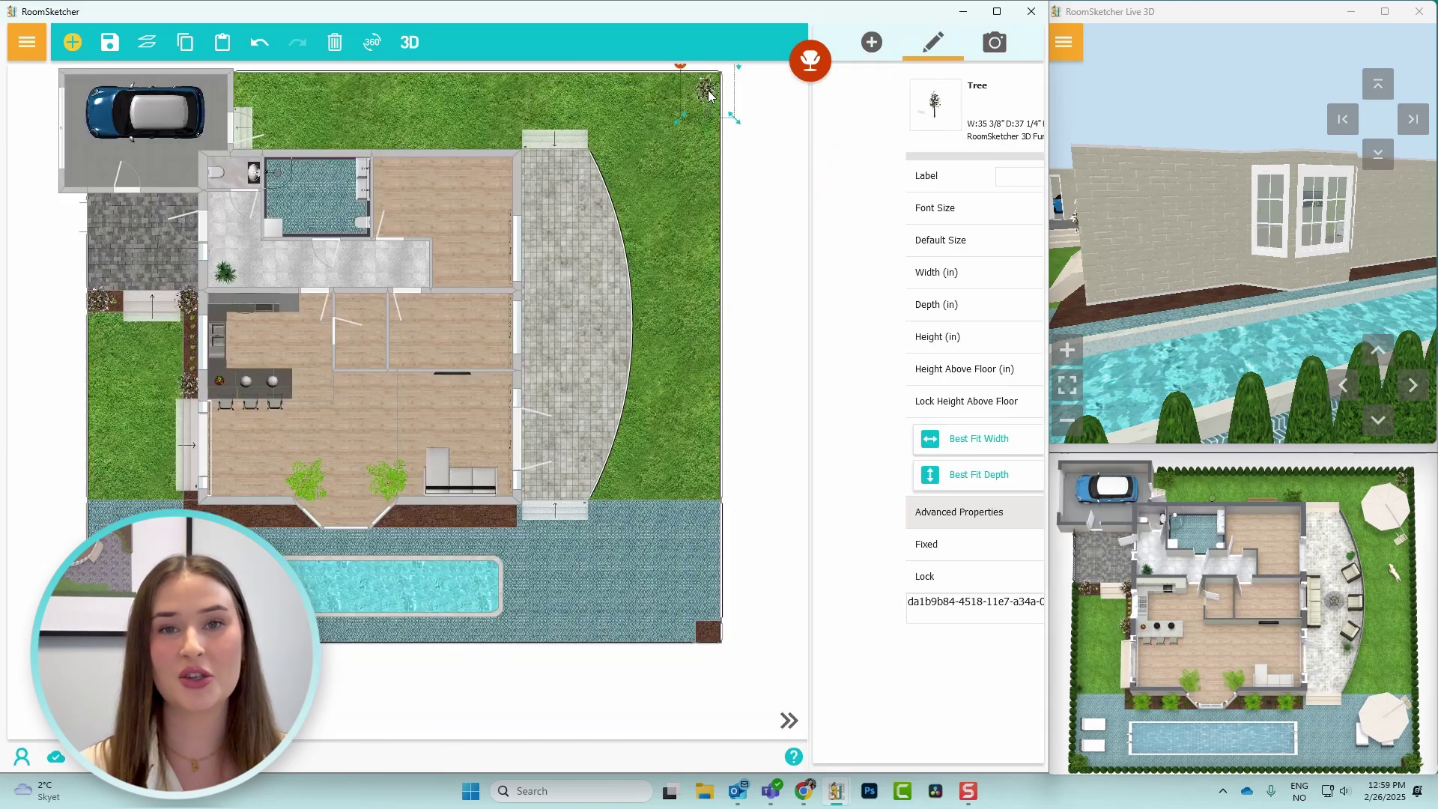
{"action": "left_click_drag", "start_coordinate": [291, 110], "coordinate": [529, 160]}
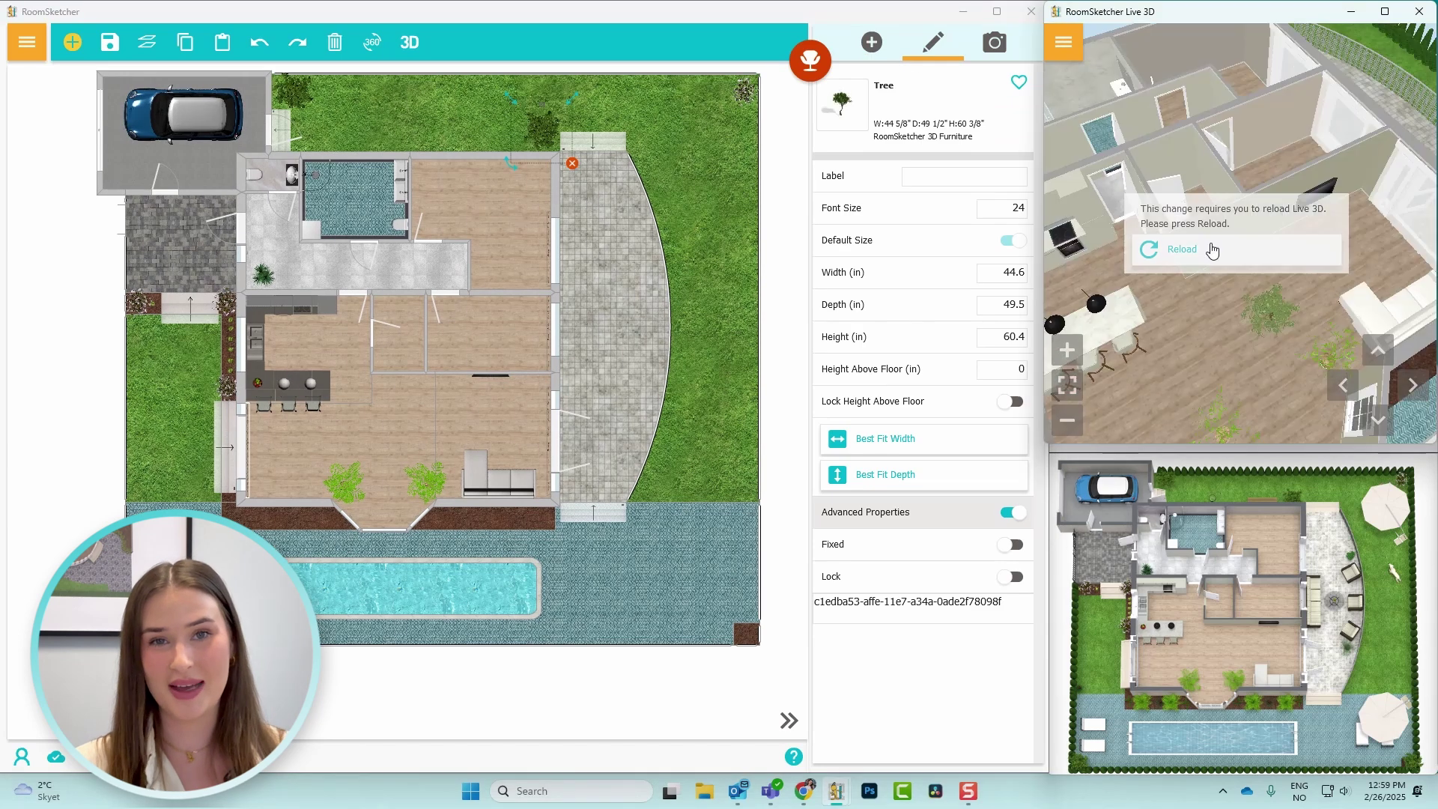
{"action": "left_click", "coordinate": [1183, 249]}
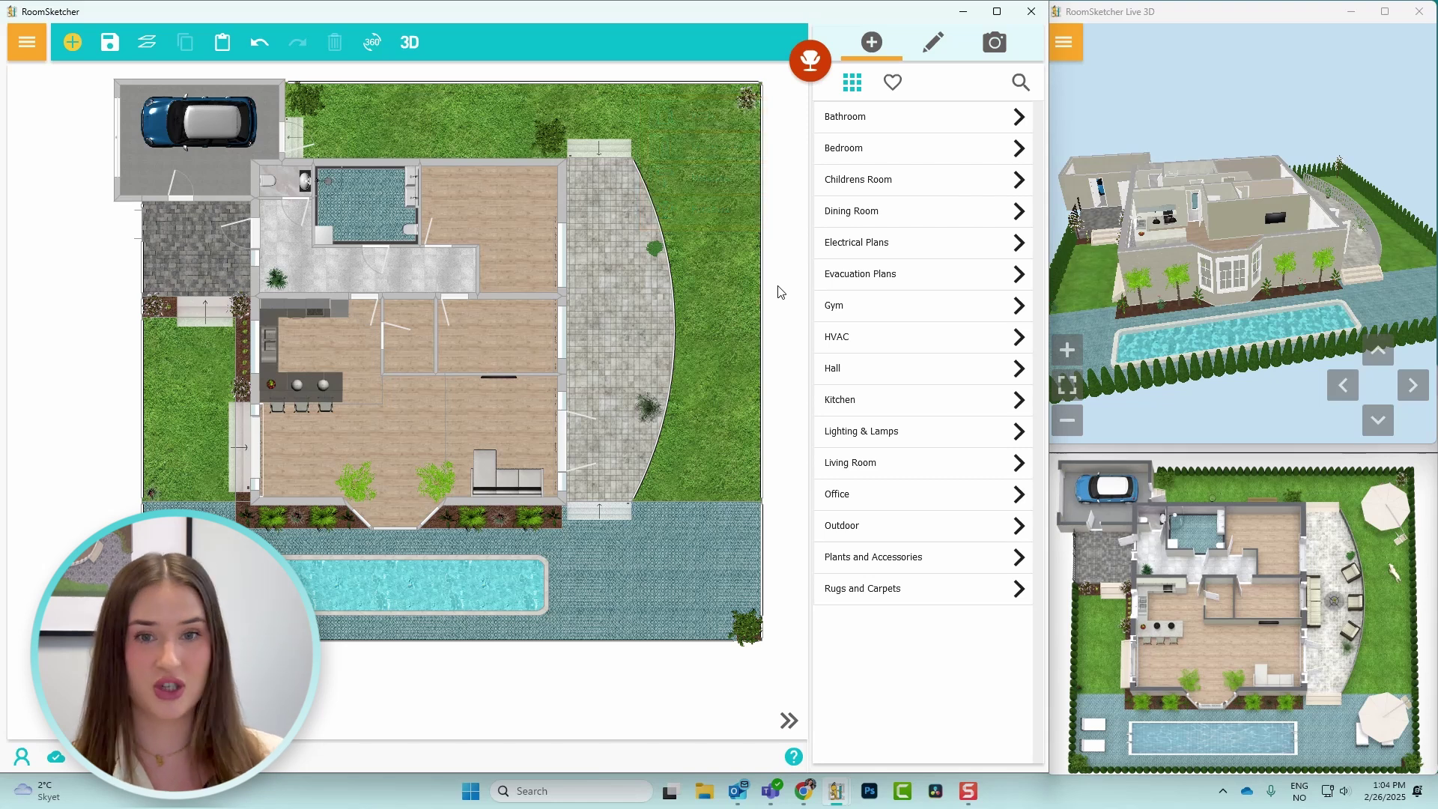
Search the furniture library for "sunbed", place a sunbed at the left end of the pool deck and replace its fabric material.
{"action": "type", "text": "sunbed"}
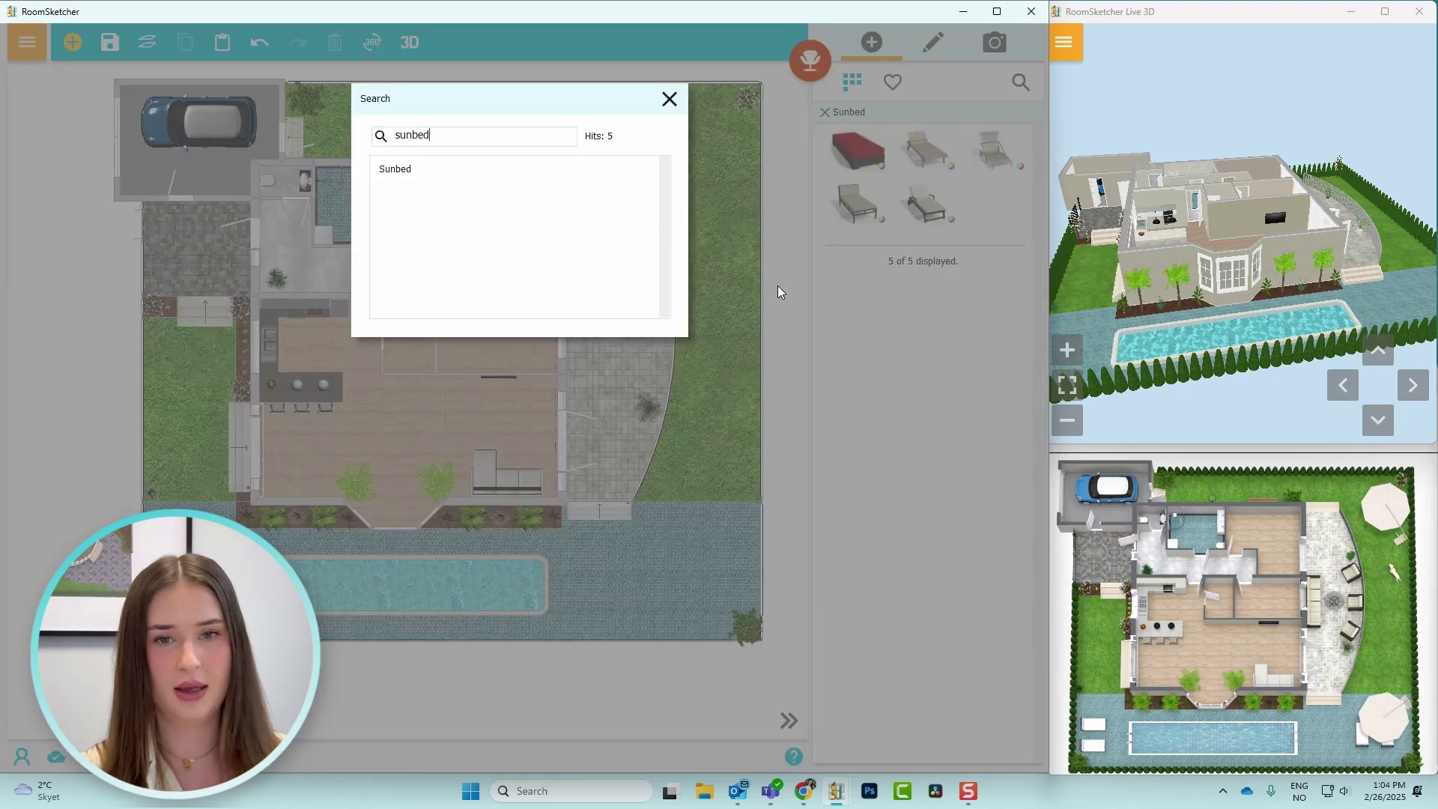
{"action": "key", "text": "Return"}
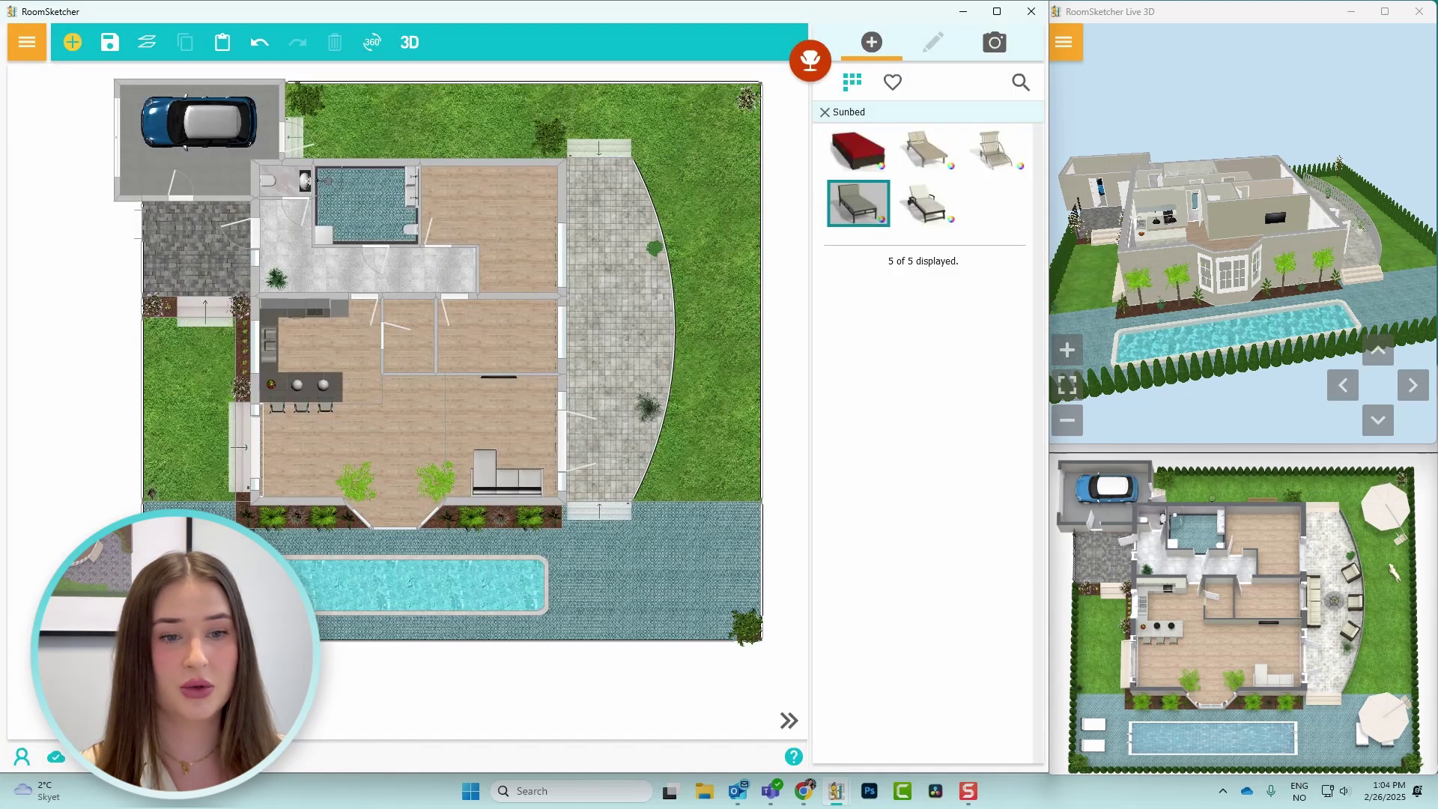
{"action": "left_click", "coordinate": [854, 200]}
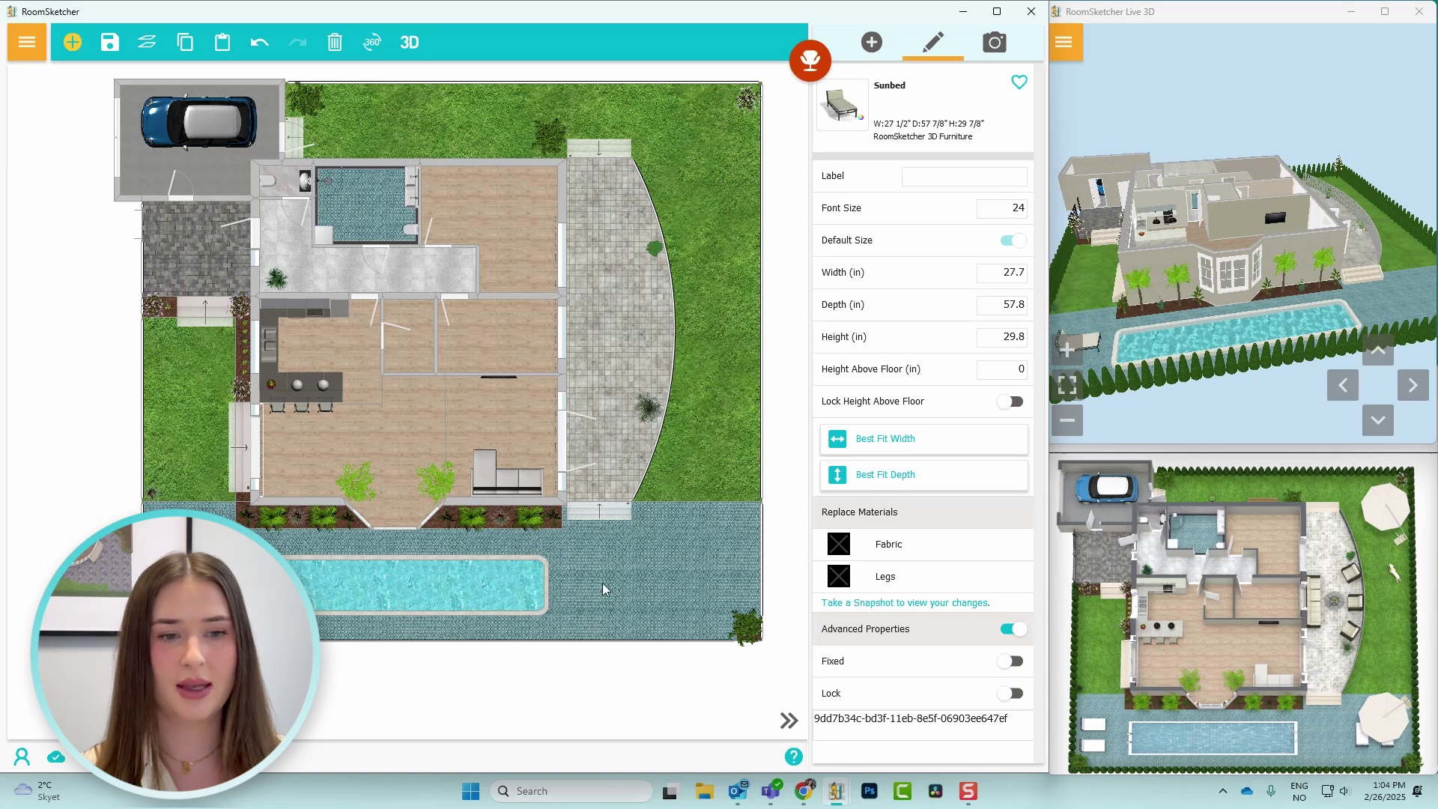
{"action": "left_click", "coordinate": [891, 545]}
{"action": "left_click", "coordinate": [369, 213]}
{"action": "left_click", "coordinate": [636, 428]}
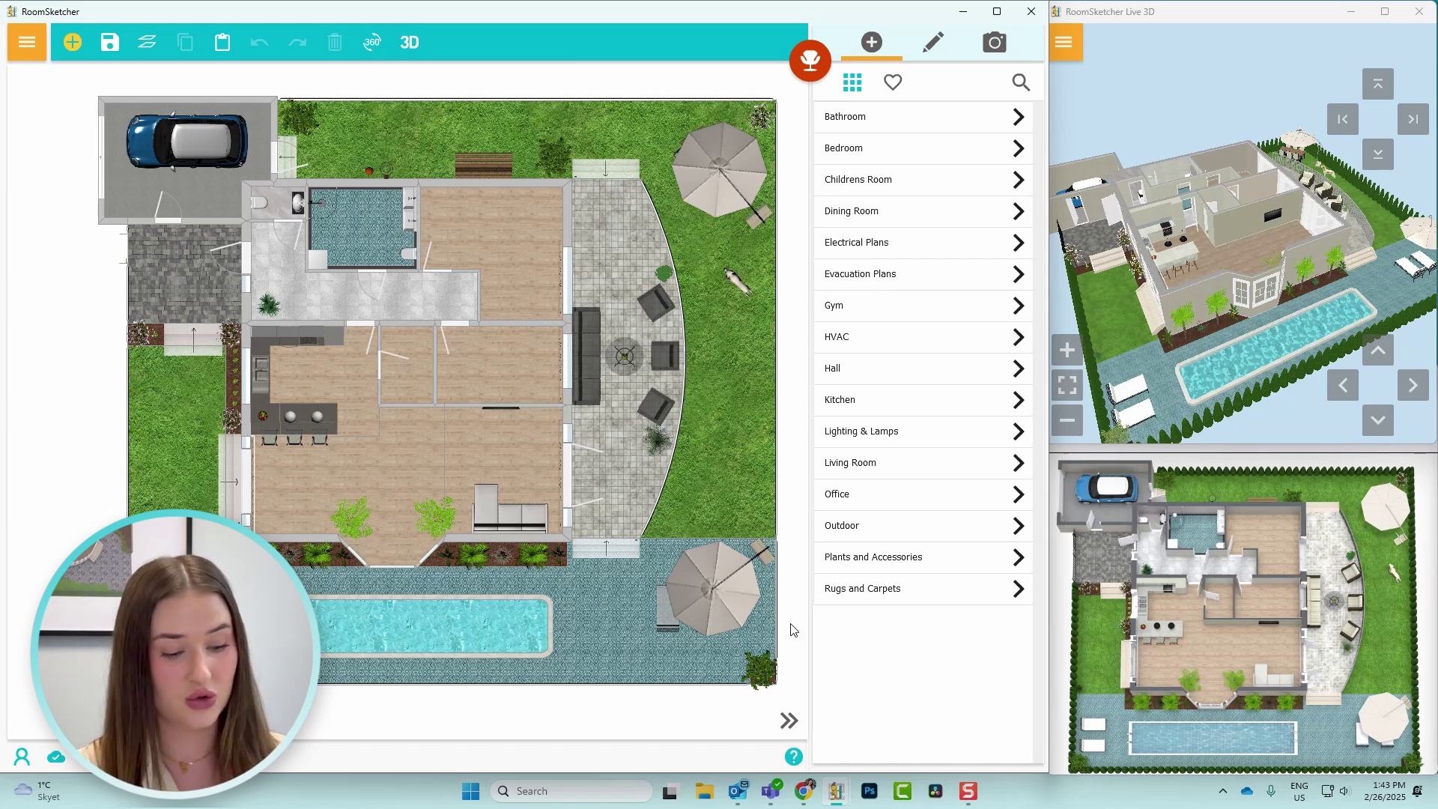
Preview and generate the 2D and 3D floor plans of the landscaped level.
{"action": "key", "text": "2"}
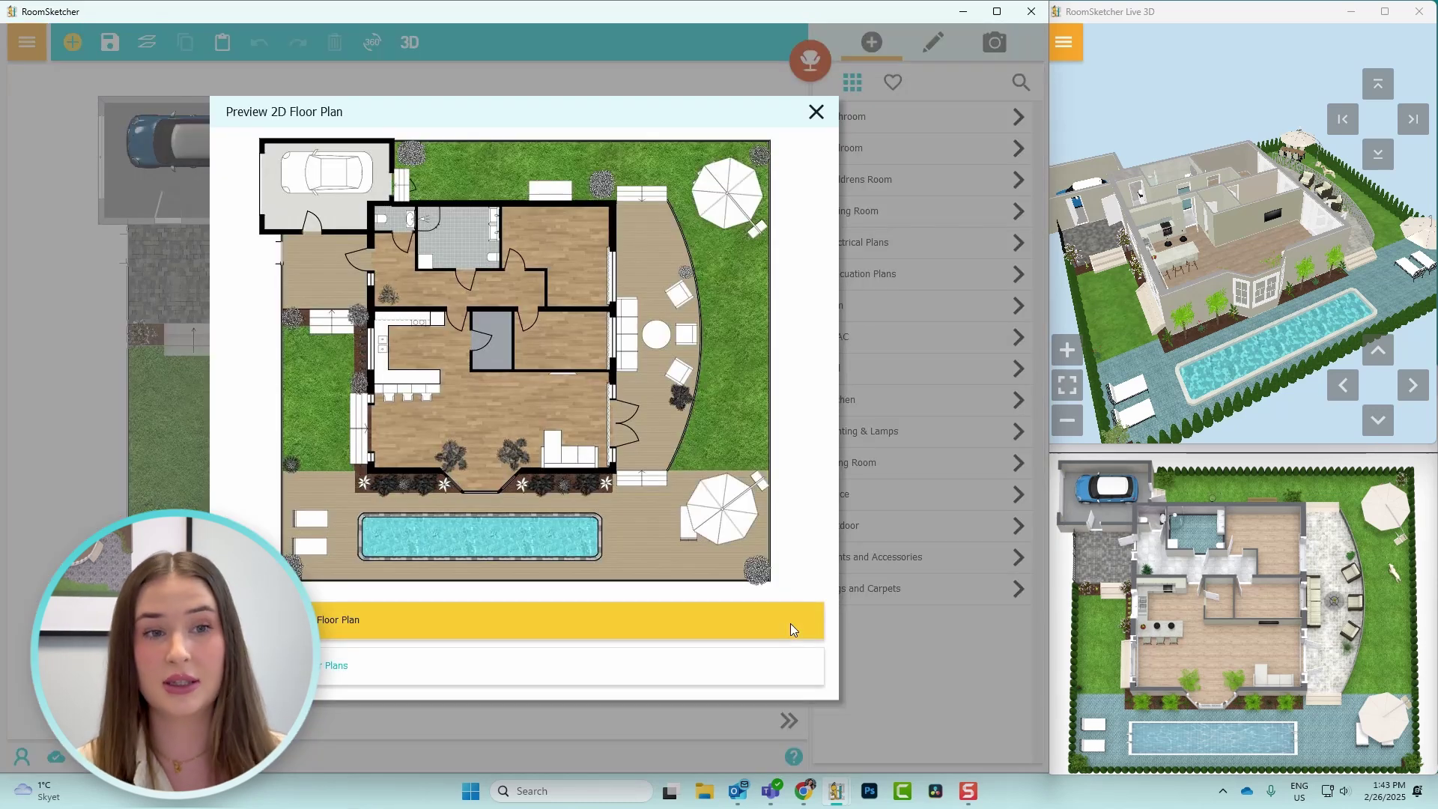
{"action": "left_click", "coordinate": [789, 623]}
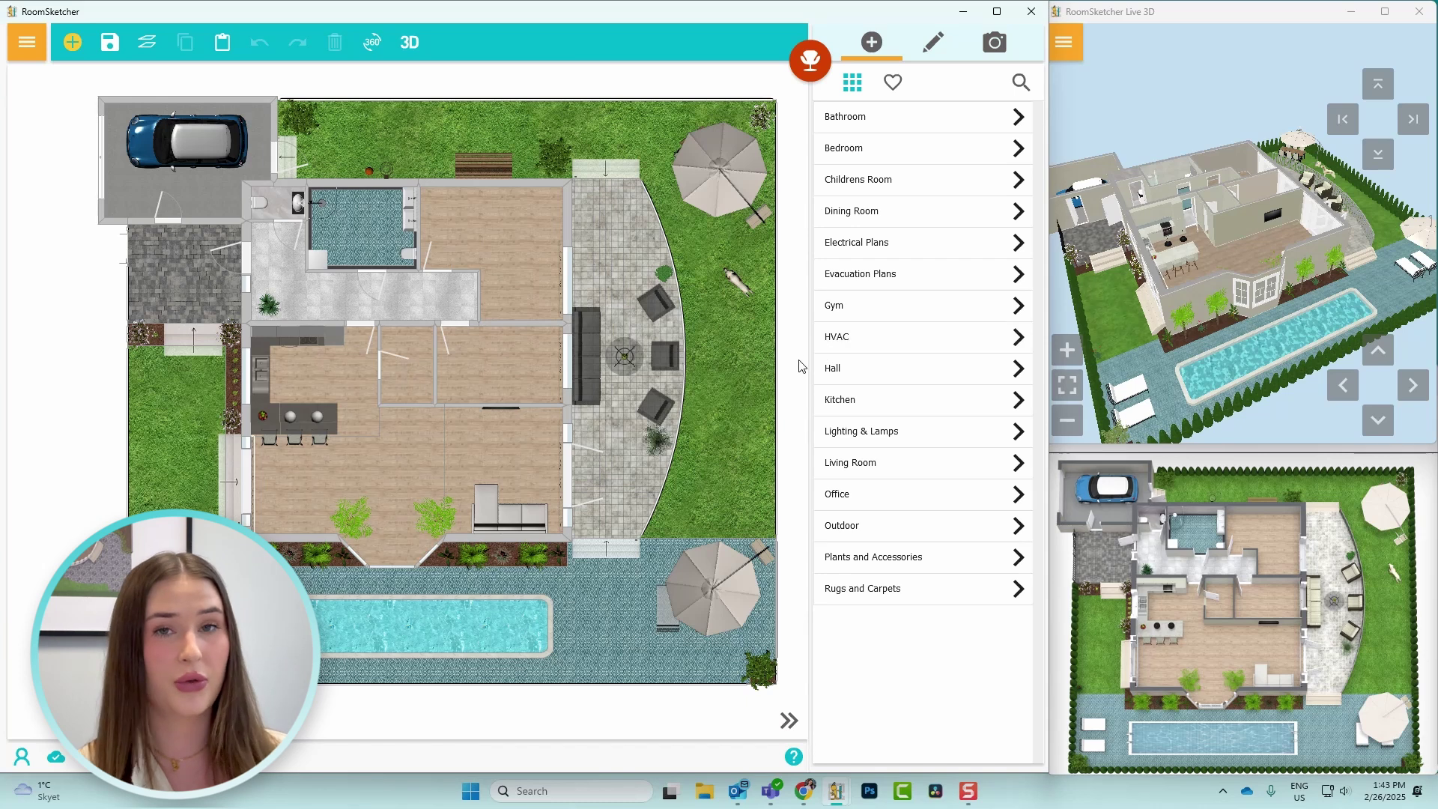
{"action": "key", "text": "3"}
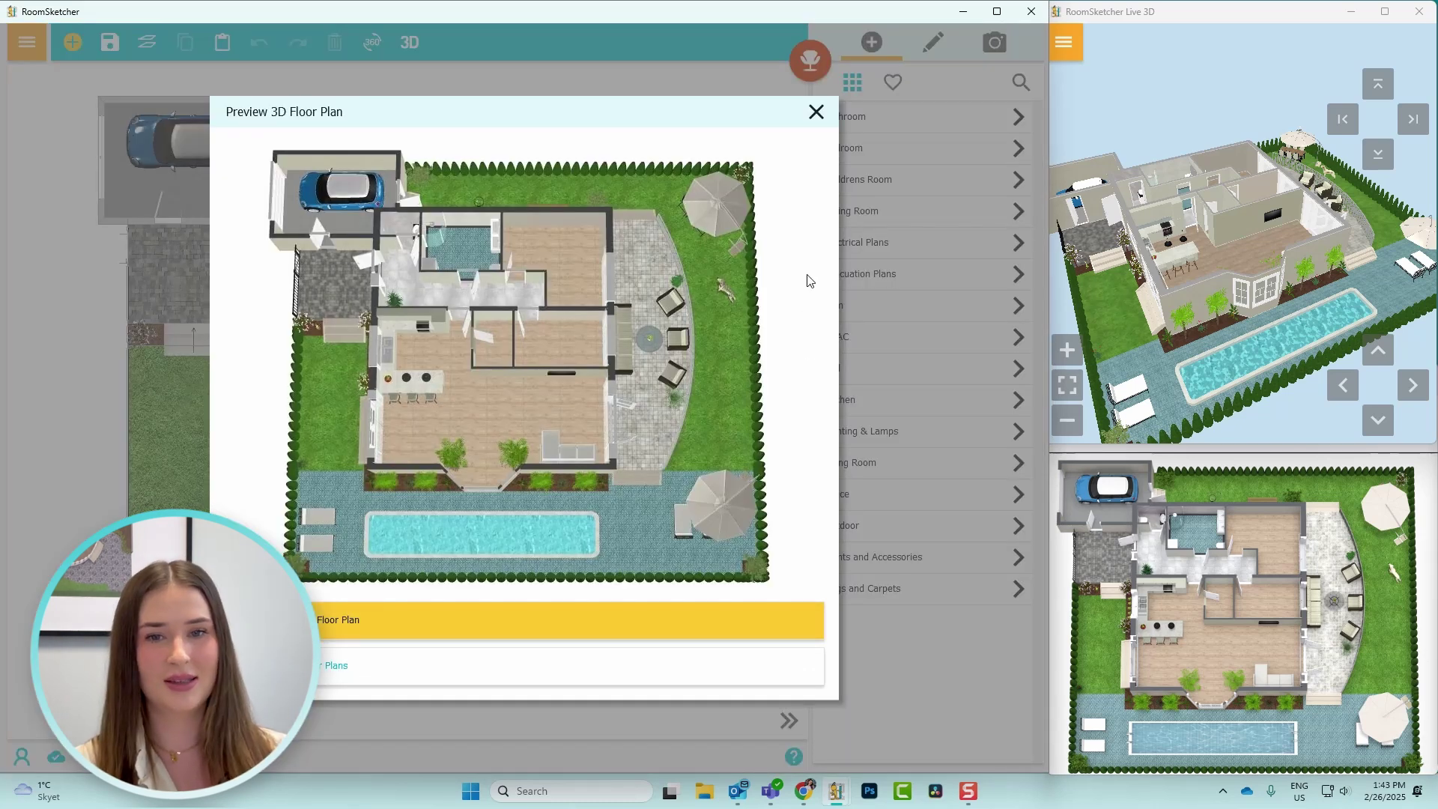
{"action": "left_click", "coordinate": [696, 626]}
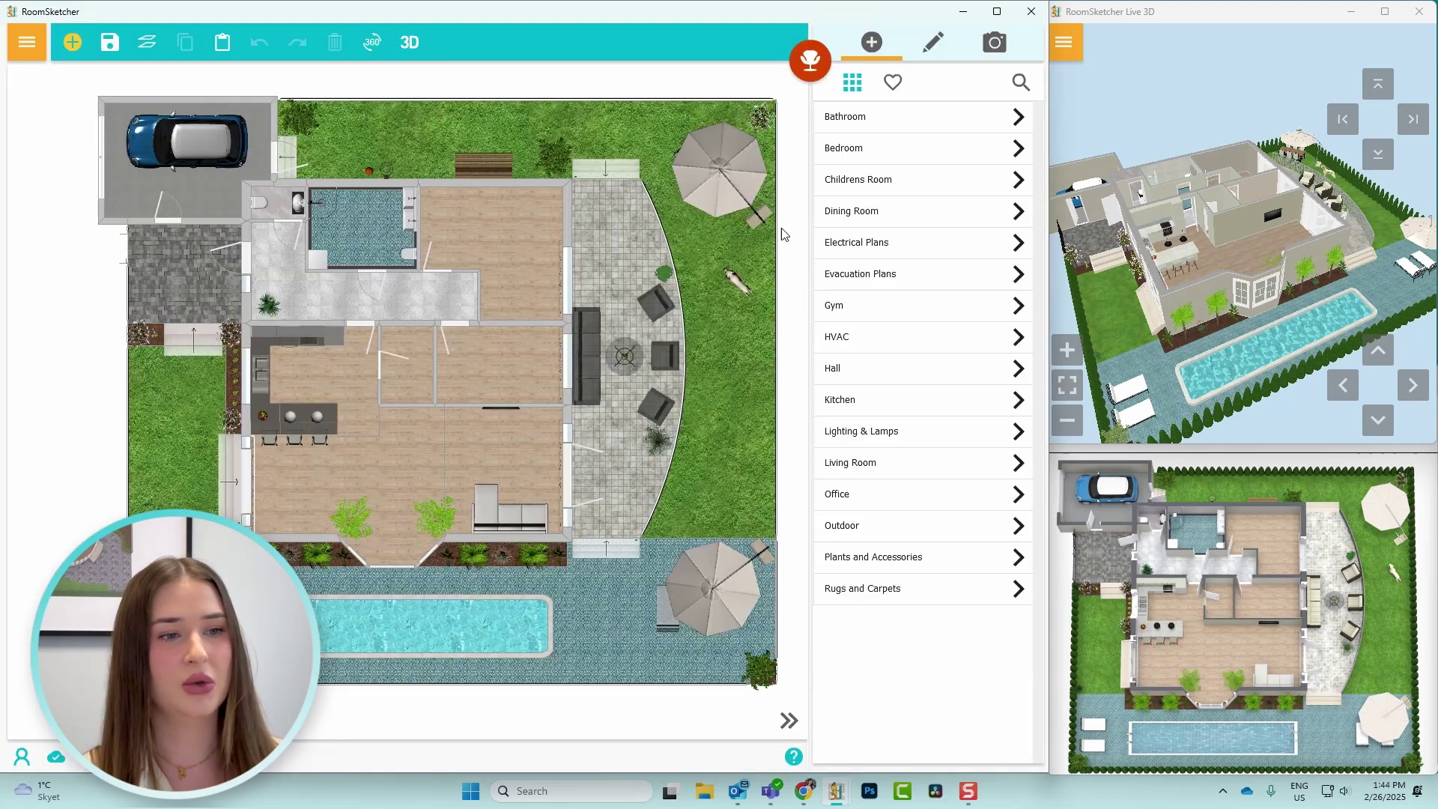
Open the project's generated floor plans and view the landscaped level's plan at full size.
{"action": "left_click", "coordinate": [42, 51]}
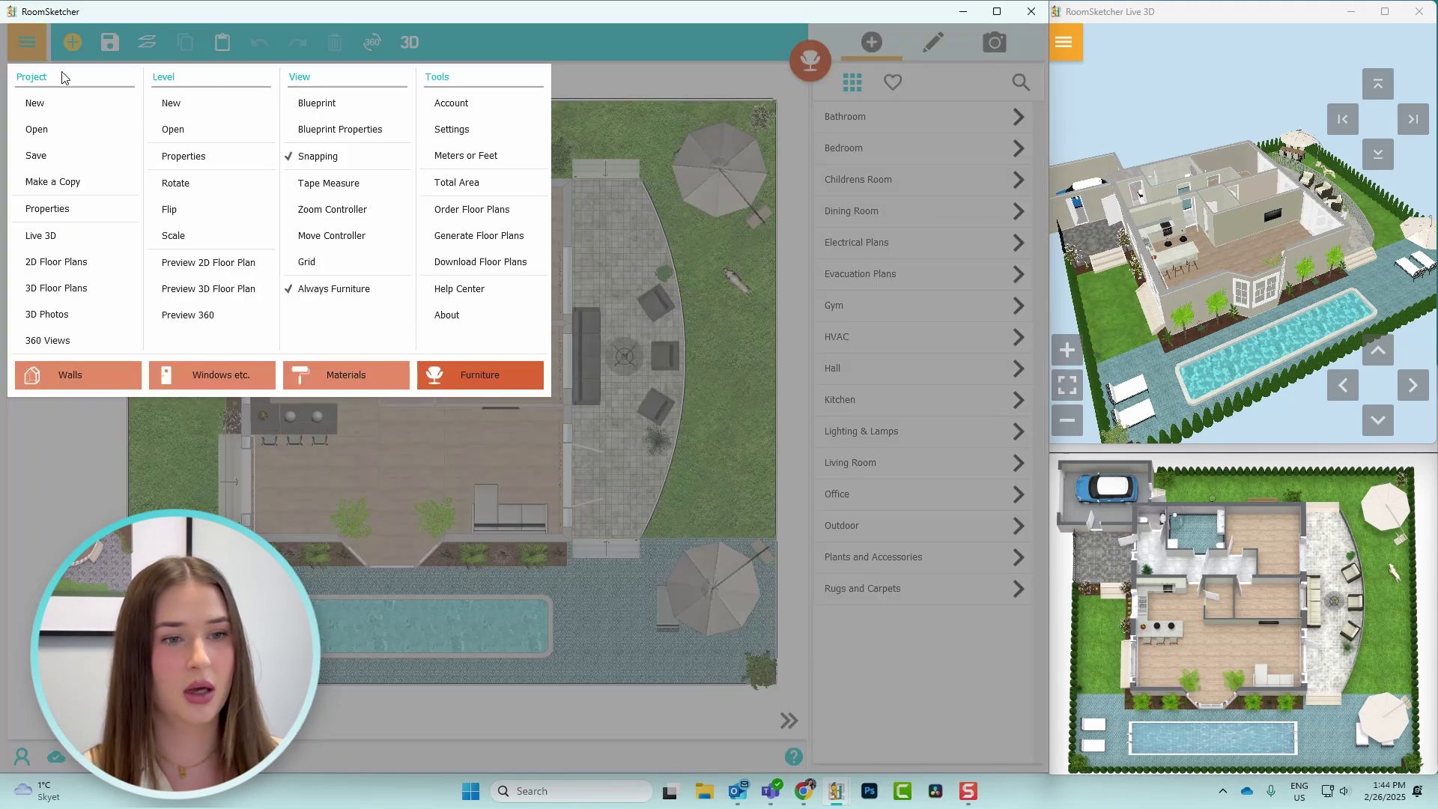
{"action": "left_click", "coordinate": [88, 270]}
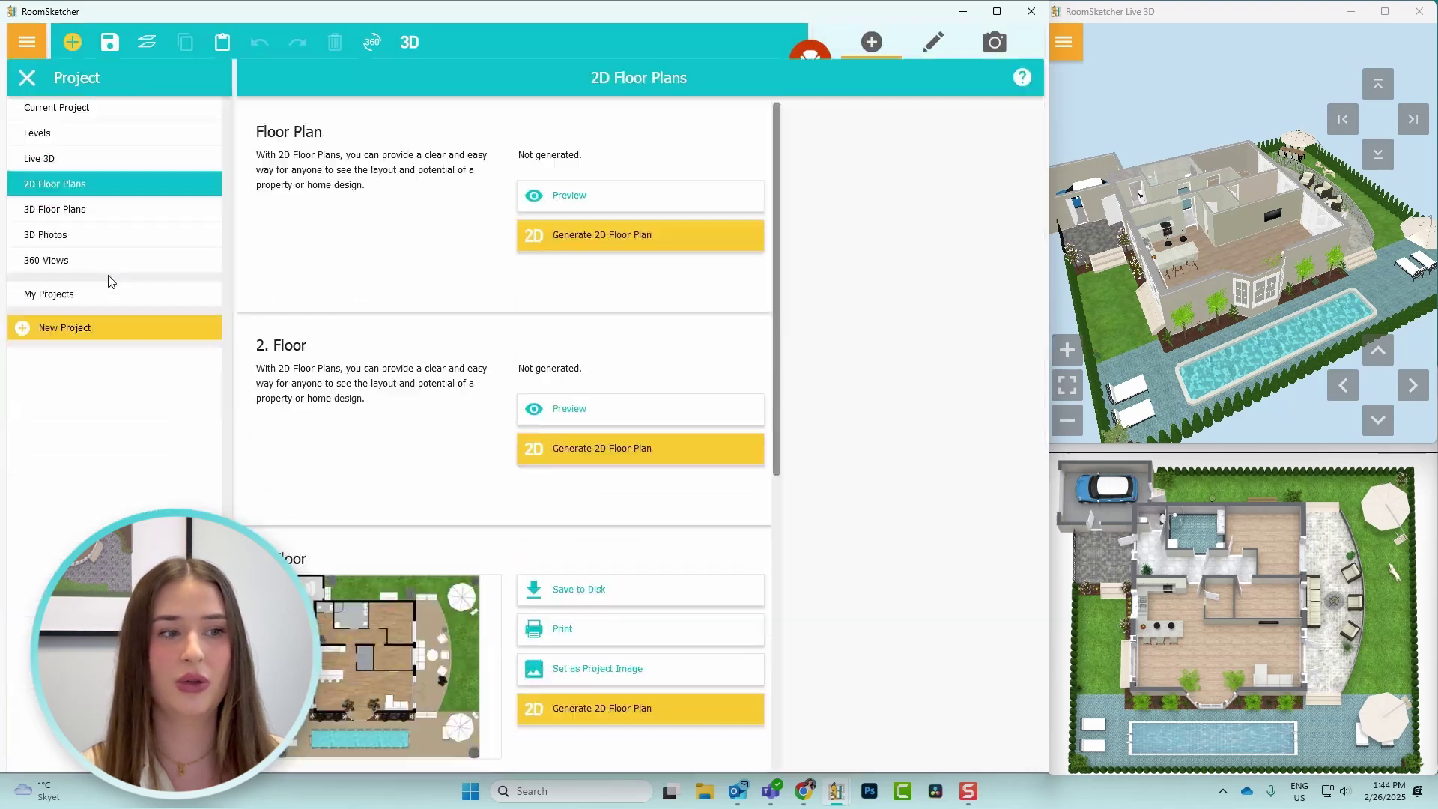
{"action": "left_click", "coordinate": [348, 565]}
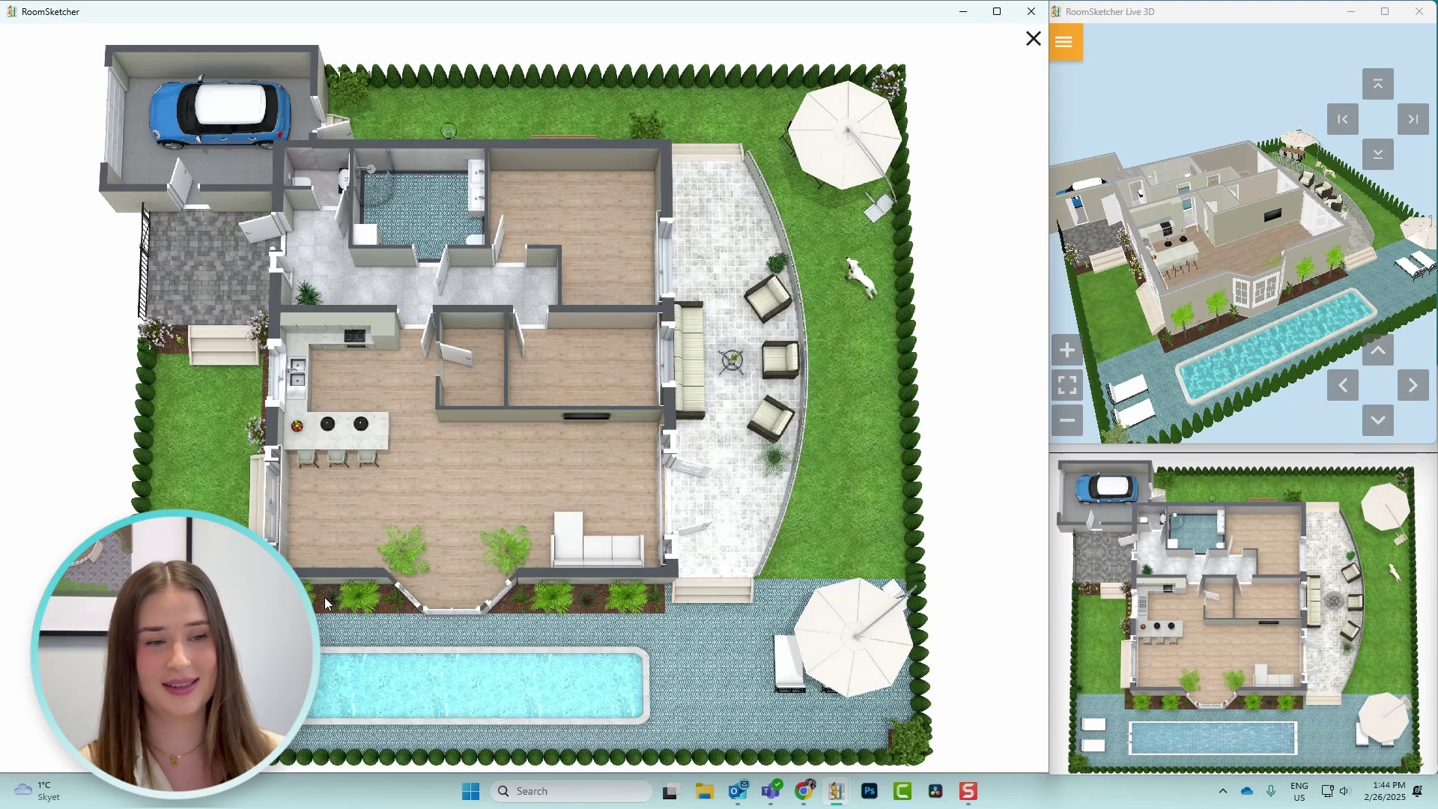